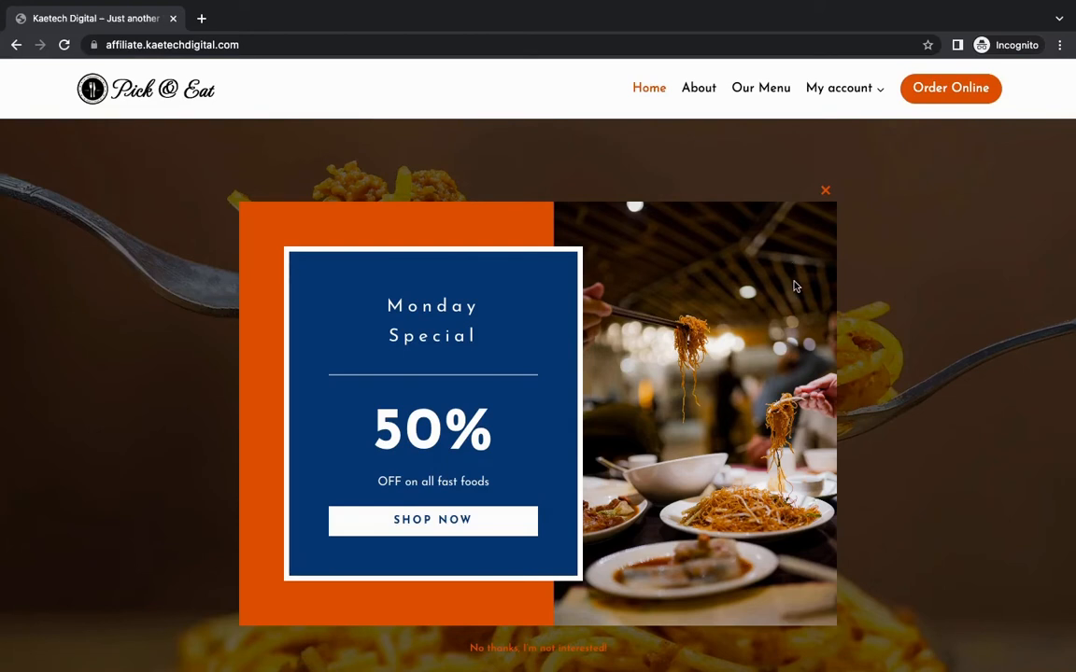
Step: Dismiss the Monday Special promotional pop-up and look over the Pick & Eat demo homepage
left_click(826, 193)
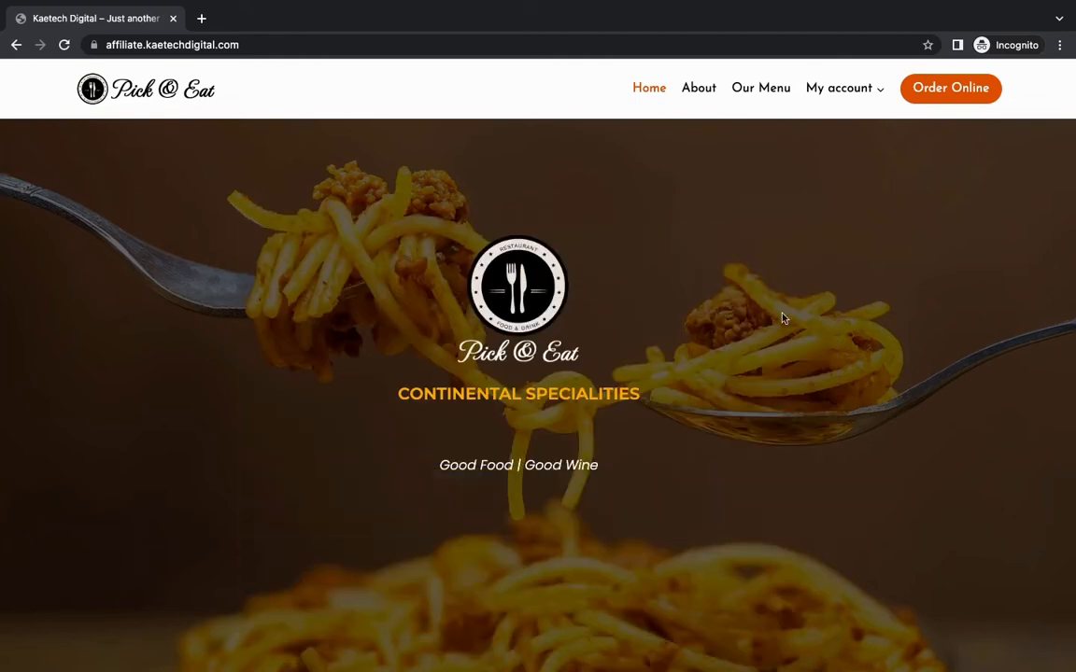
scroll(783, 319, "down", 6)
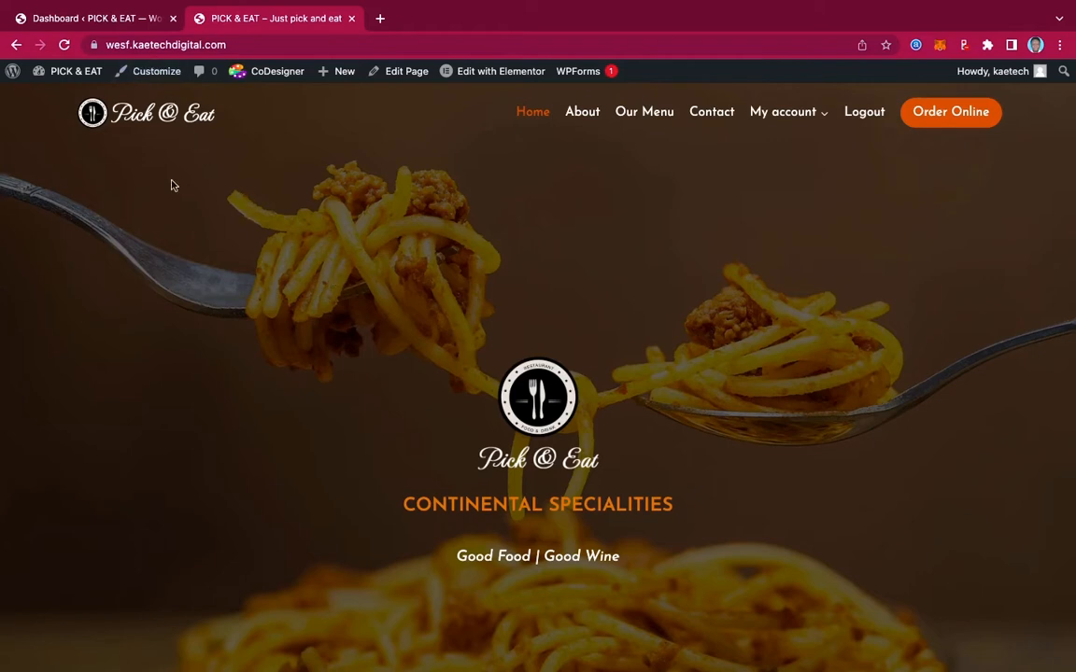
Step: Go to the page for adding new plugins in the WordPress admin and search for "hustle"
left_click(111, 19)
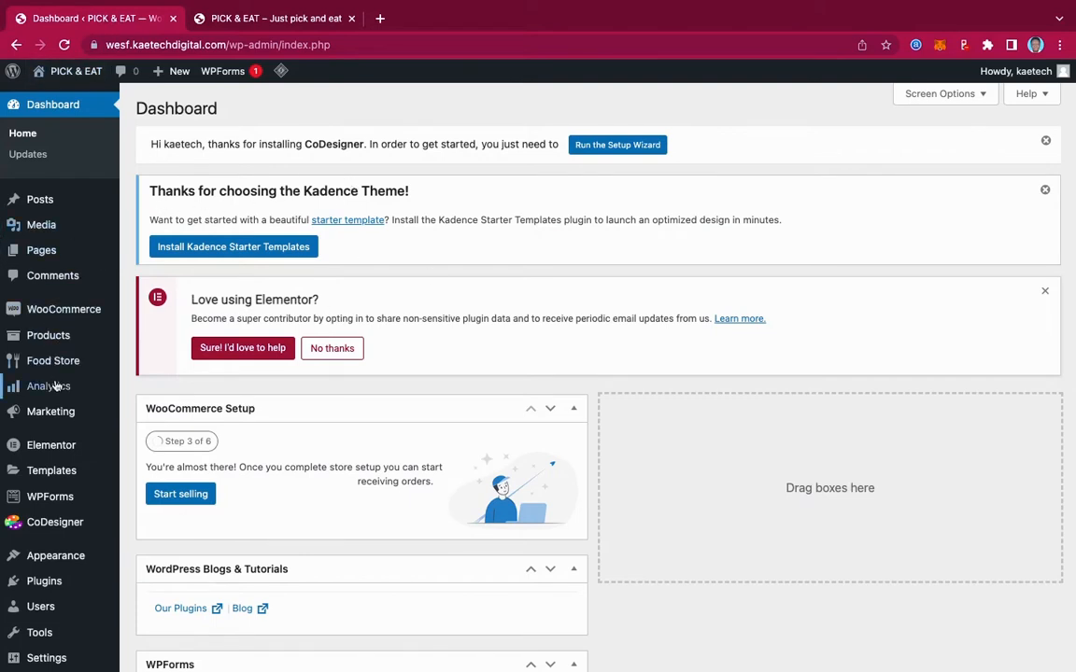
mouse_move(106, 384)
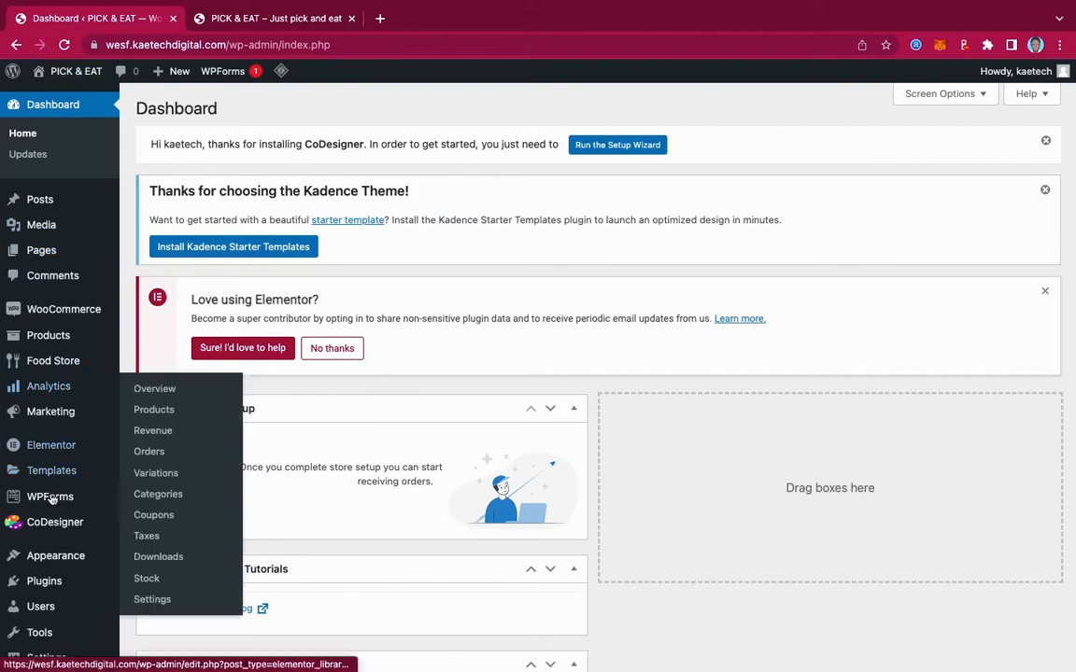
scroll(47, 514, "down", 3)
mouse_move(46, 519)
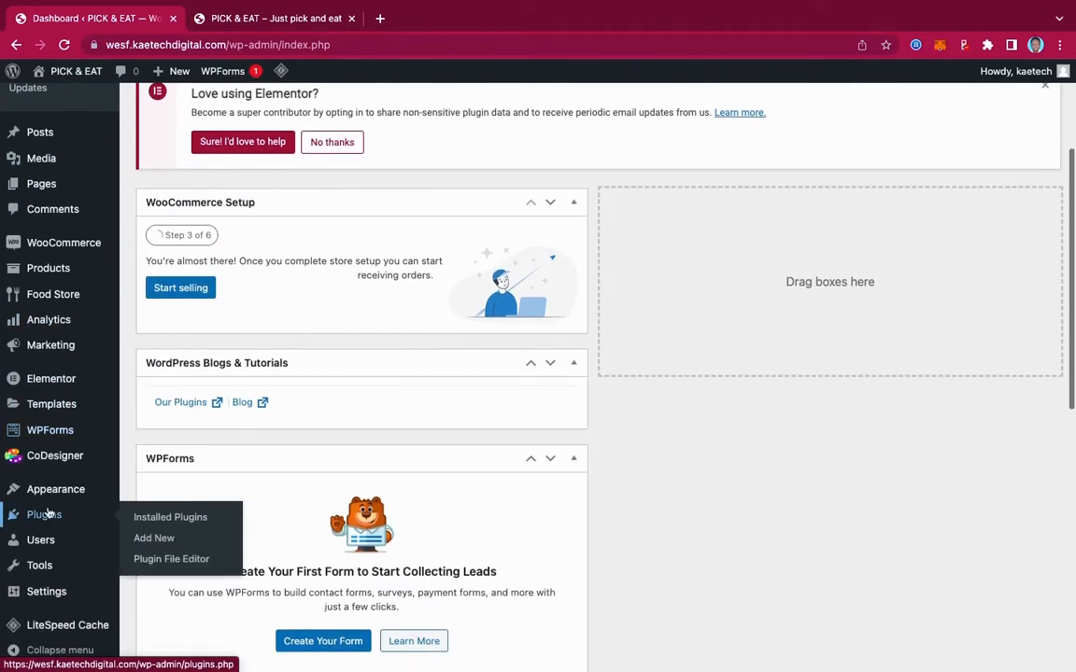
left_click(155, 539)
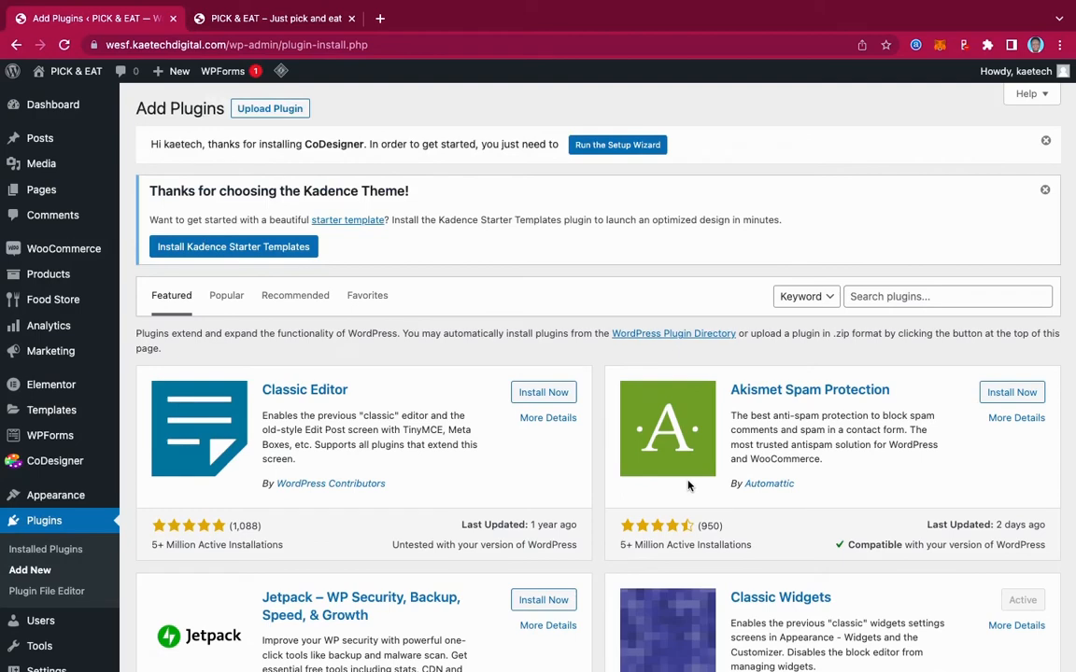
scroll(688, 484, "down", 3)
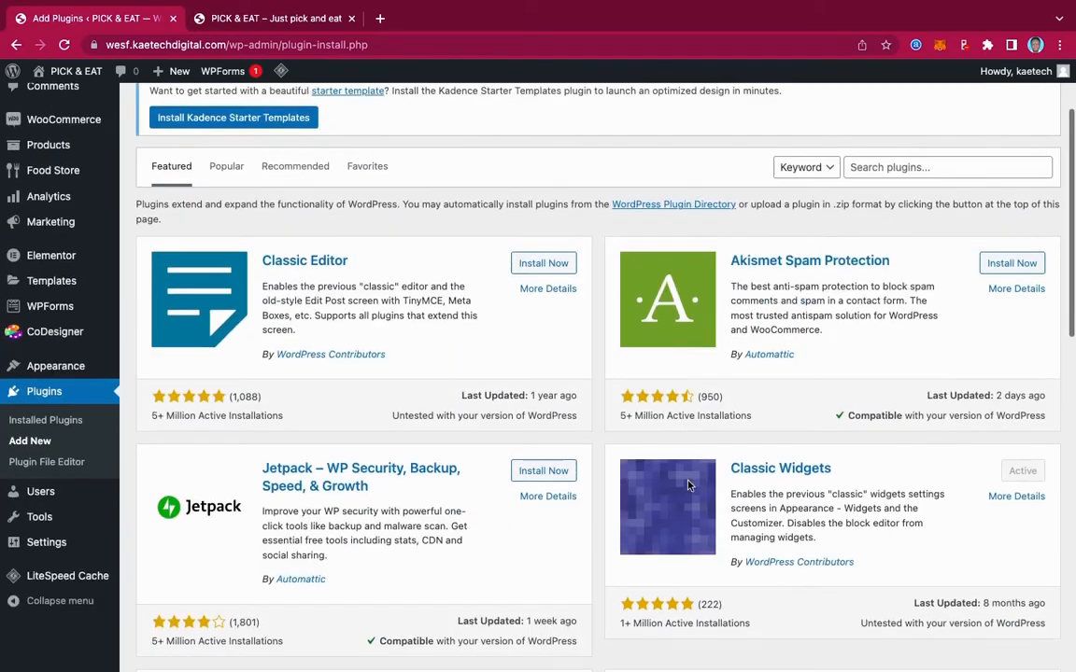
left_click(940, 154)
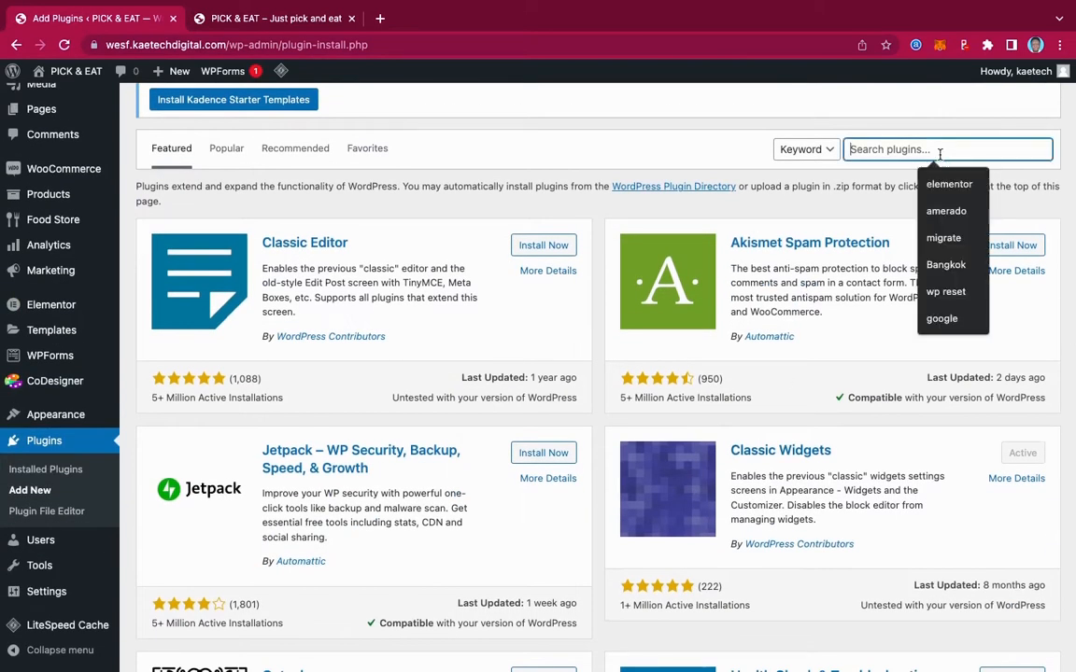
type("hustle")
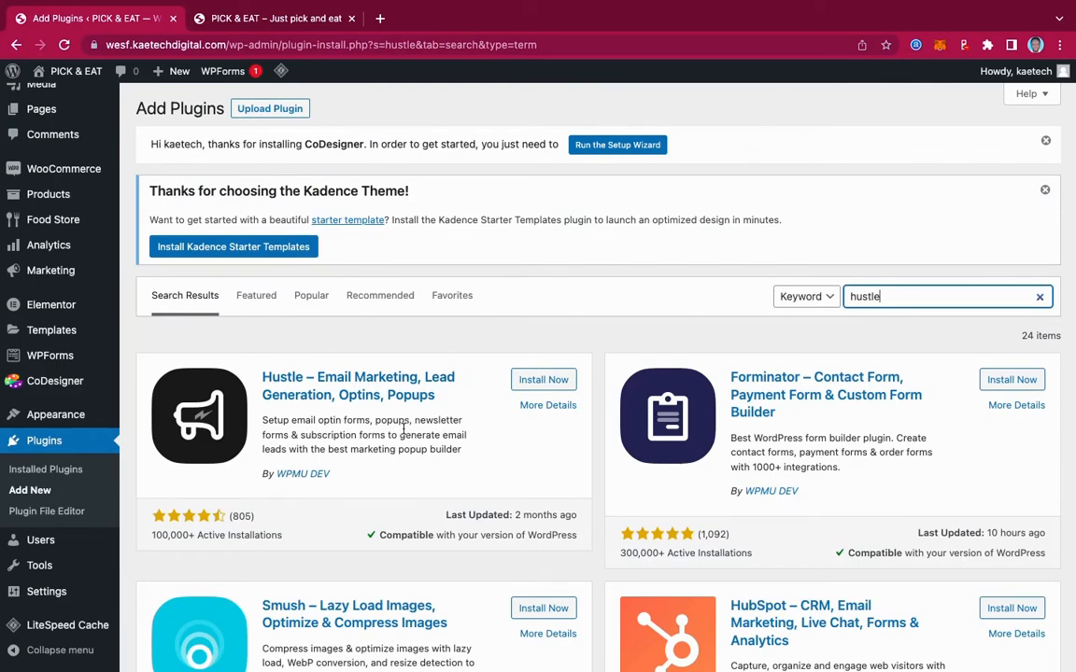
Step: Install and activate the Hustle – Email Marketing, Lead Generation, Optins, Popups plugin
scroll(403, 433, "down", 1)
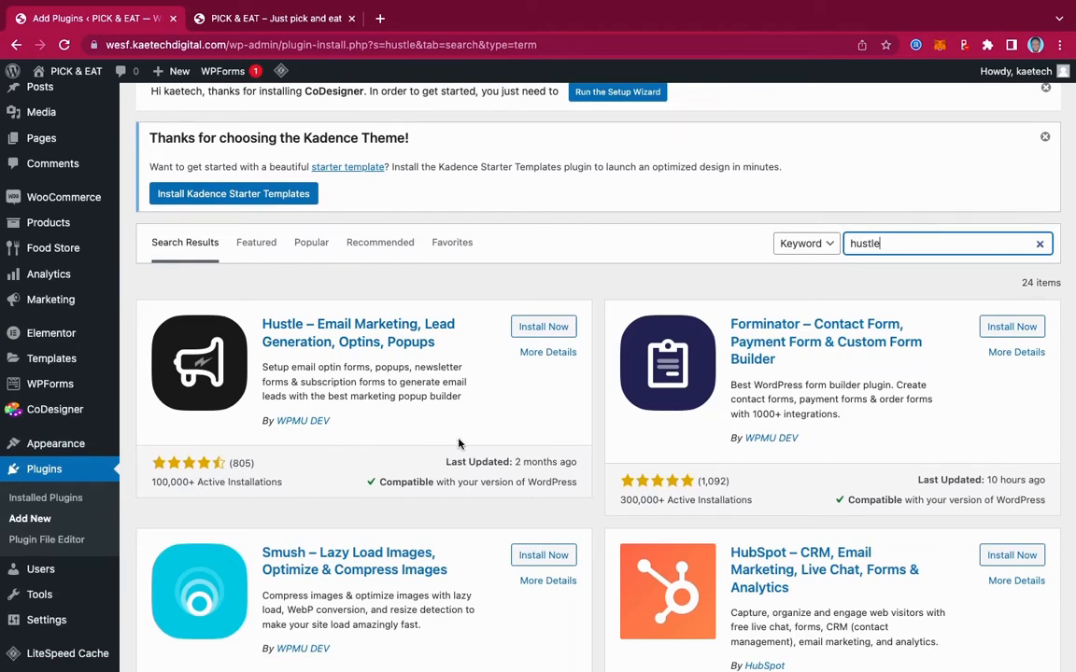
left_click(547, 327)
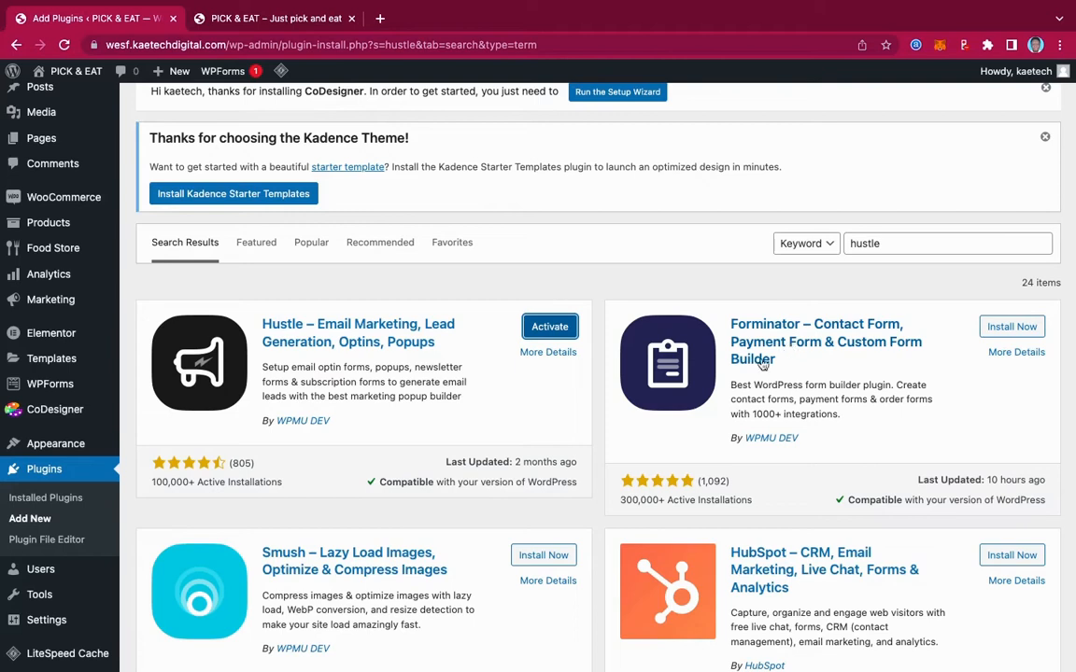
left_click(559, 329)
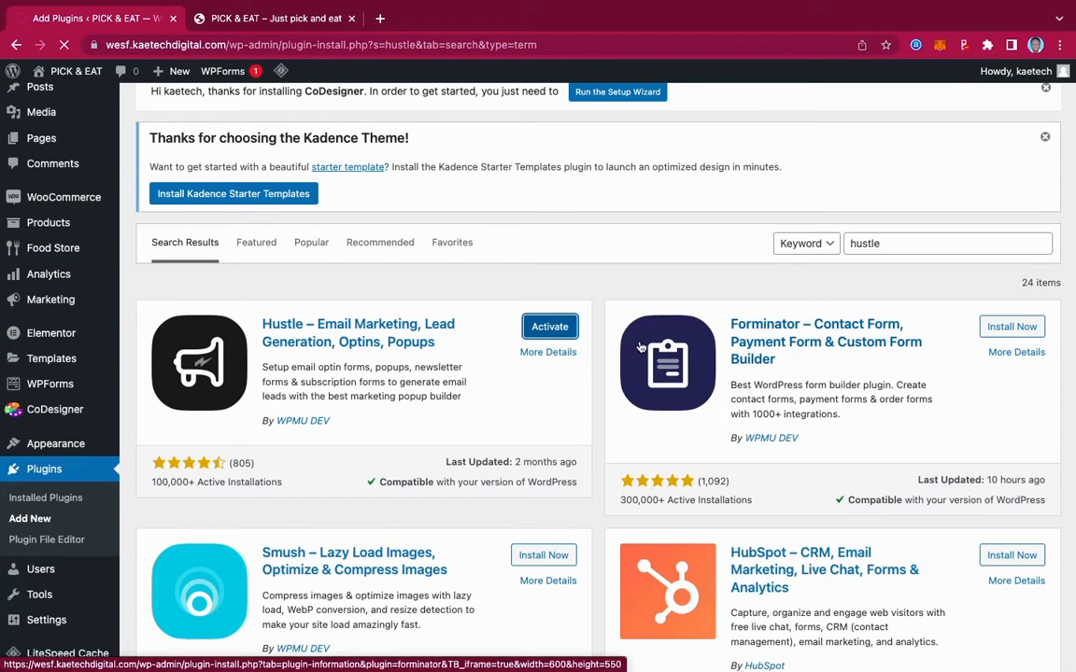
Step: Open the dashboard of the Hustle plugin from the WordPress admin
scroll(517, 421, "down", 5)
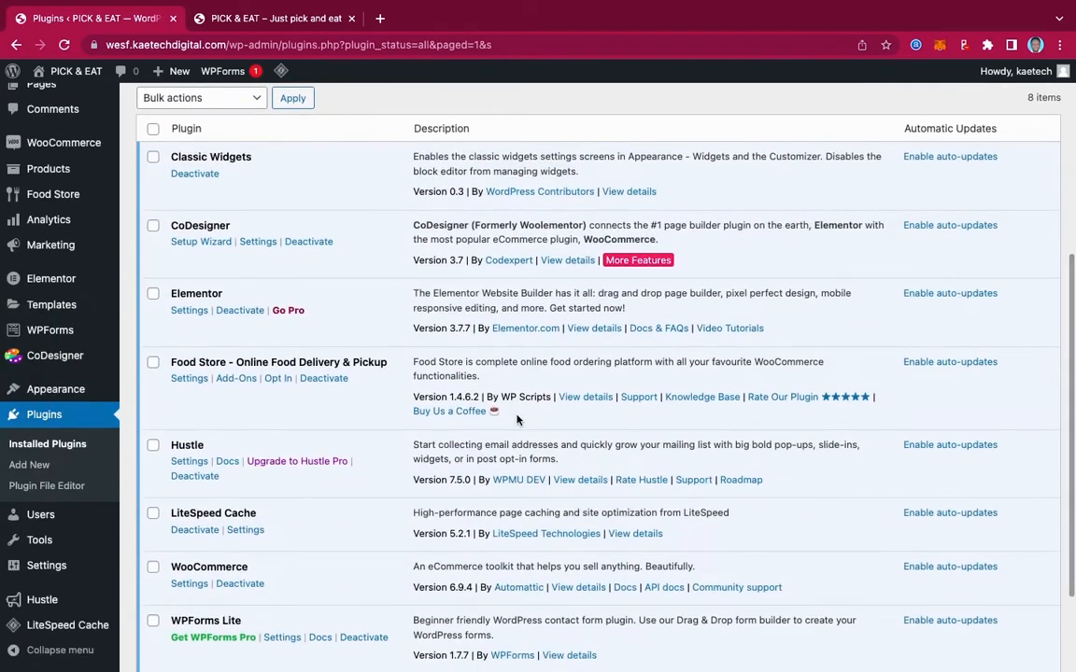
scroll(517, 420, "up", 1)
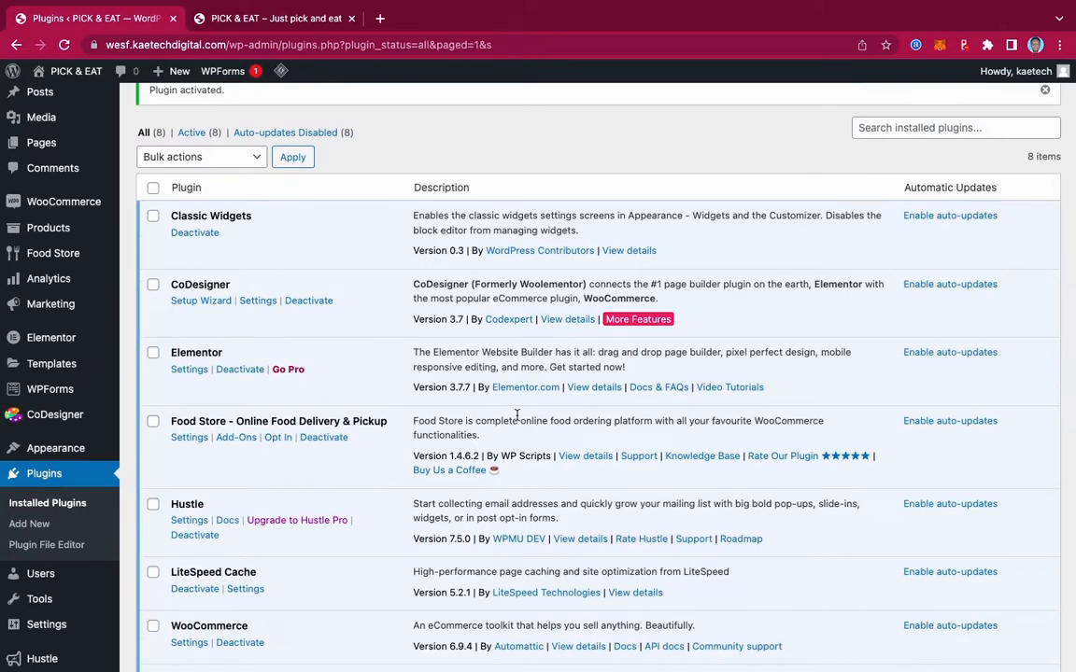
scroll(516, 415, "down", 3)
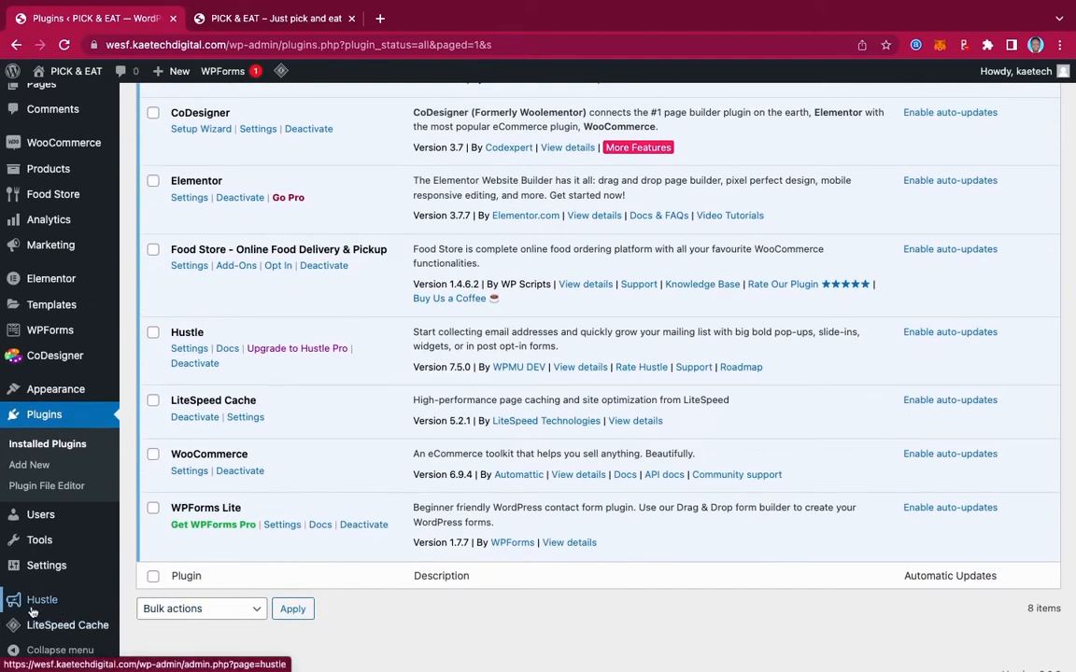
mouse_move(32, 607)
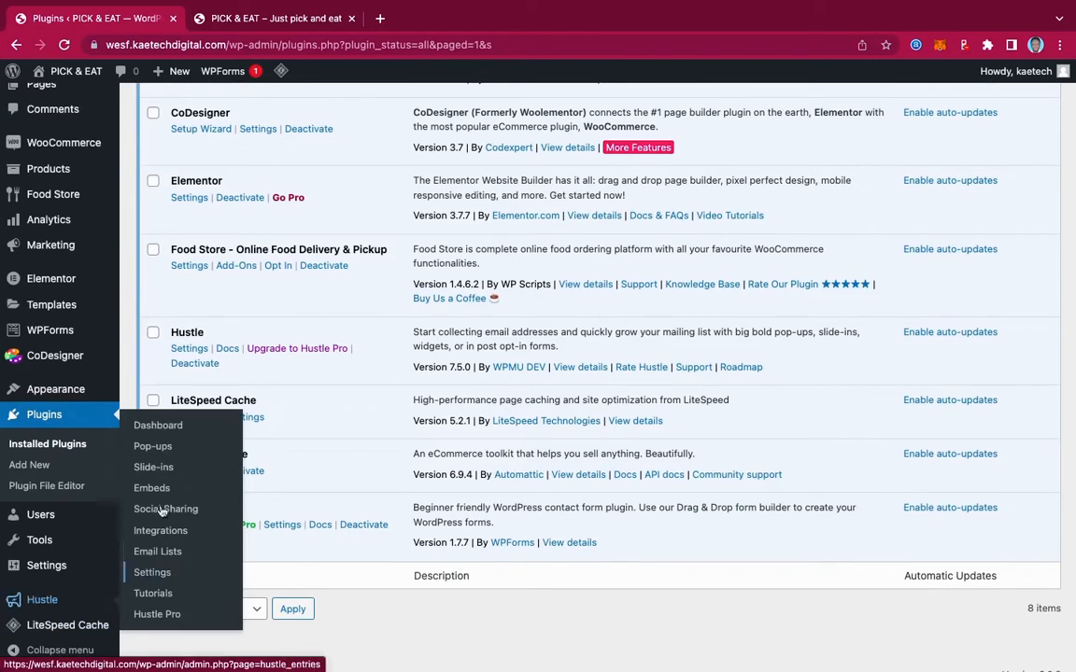
left_click(159, 426)
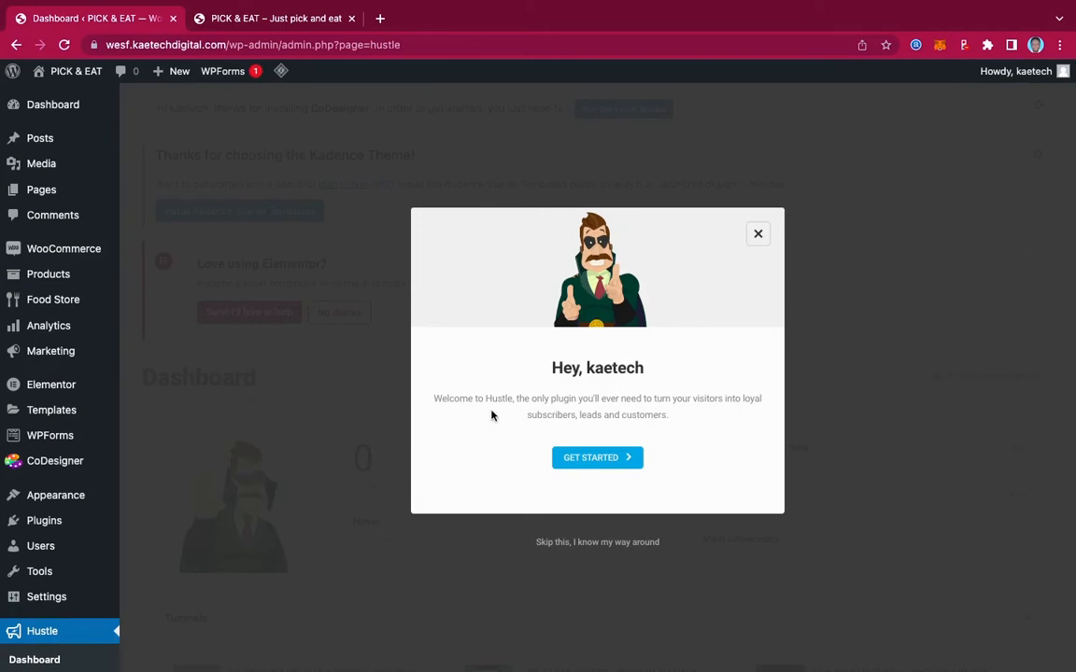
Step: Start a new Pop-up module named "Newsletter" with the Email Opt-in type and proceed to its template choice
left_click(605, 458)
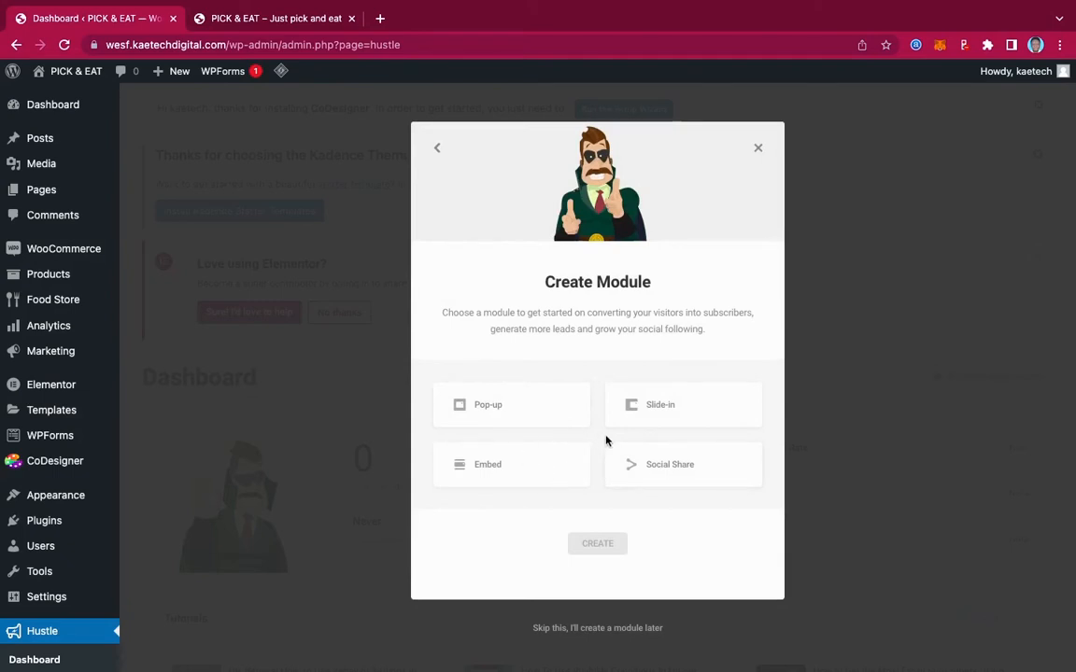
left_click(500, 410)
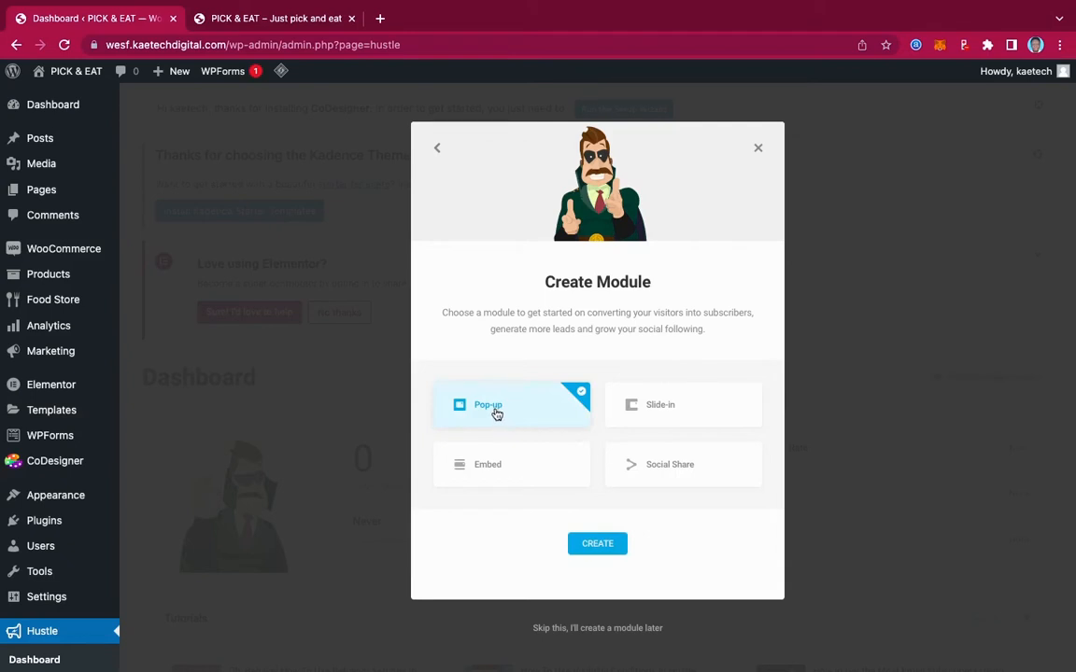
left_click(597, 543)
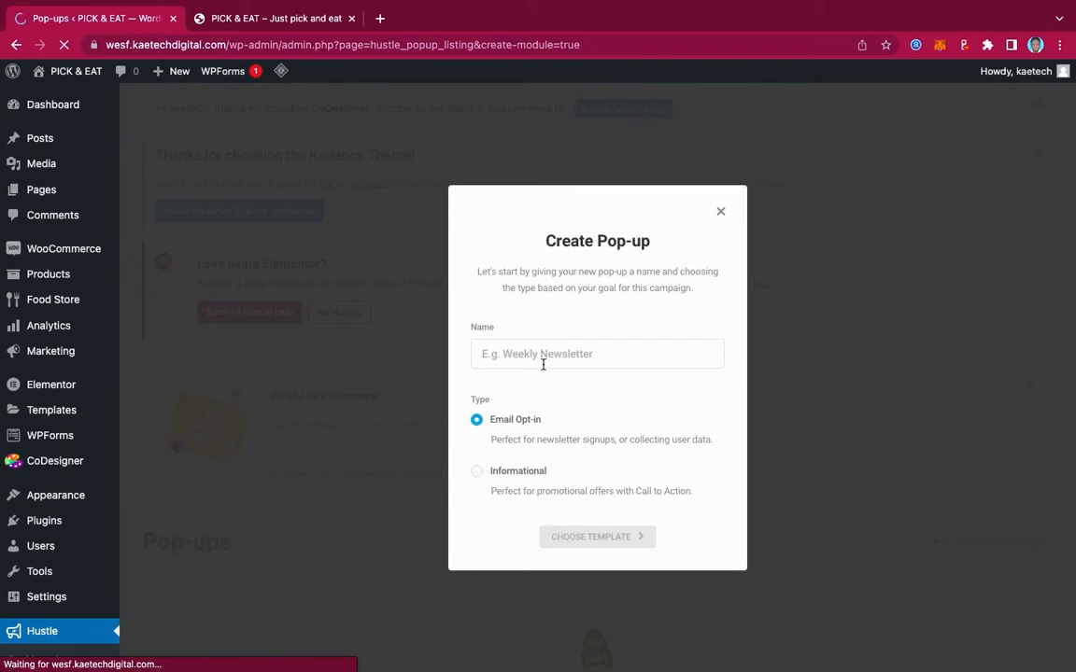
type("New")
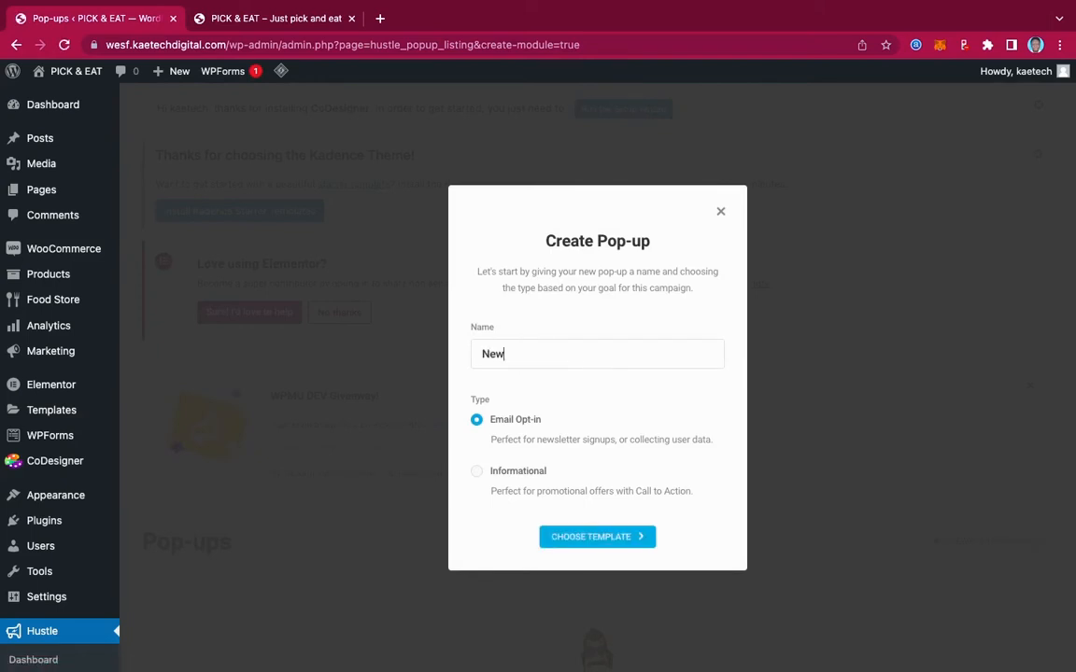
type("sletter")
left_click(598, 545)
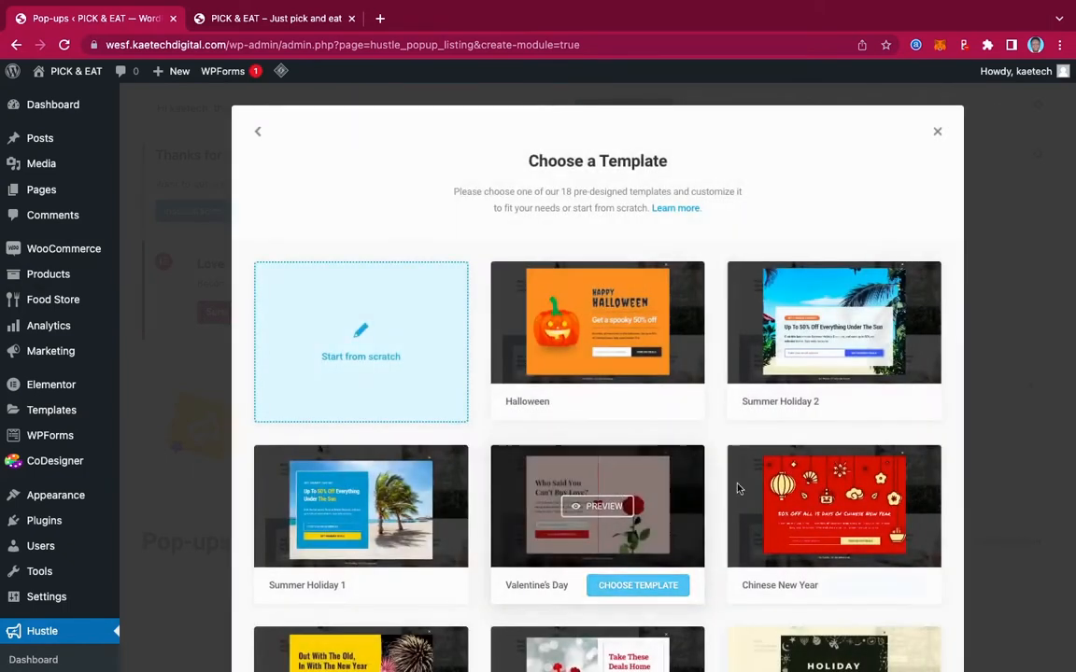
Step: Browse the pre-designed pop-up templates and choose the Foodie template for the Newsletter pop-up
scroll(663, 434, "down", 3)
scroll(738, 488, "down", 4)
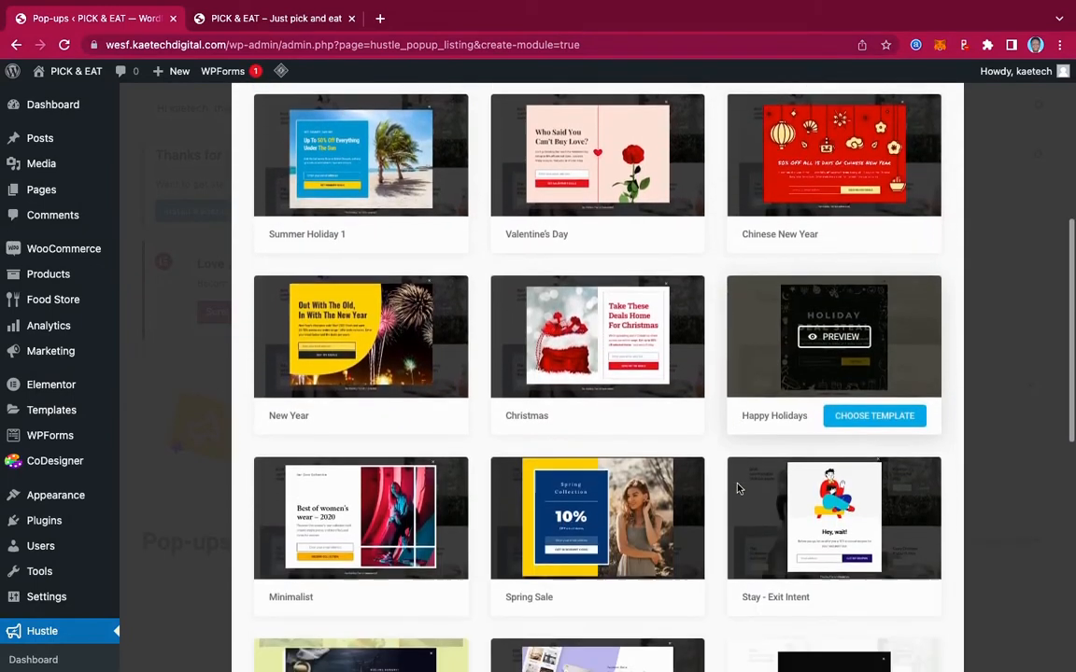
scroll(738, 488, "up", 5)
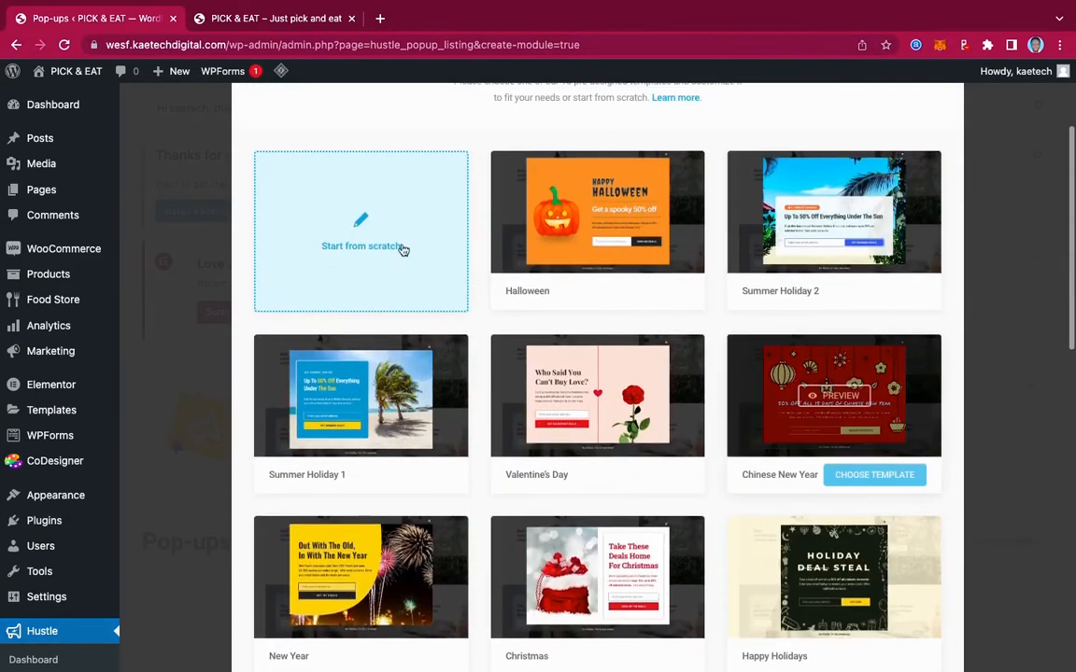
scroll(700, 429, "down", 5)
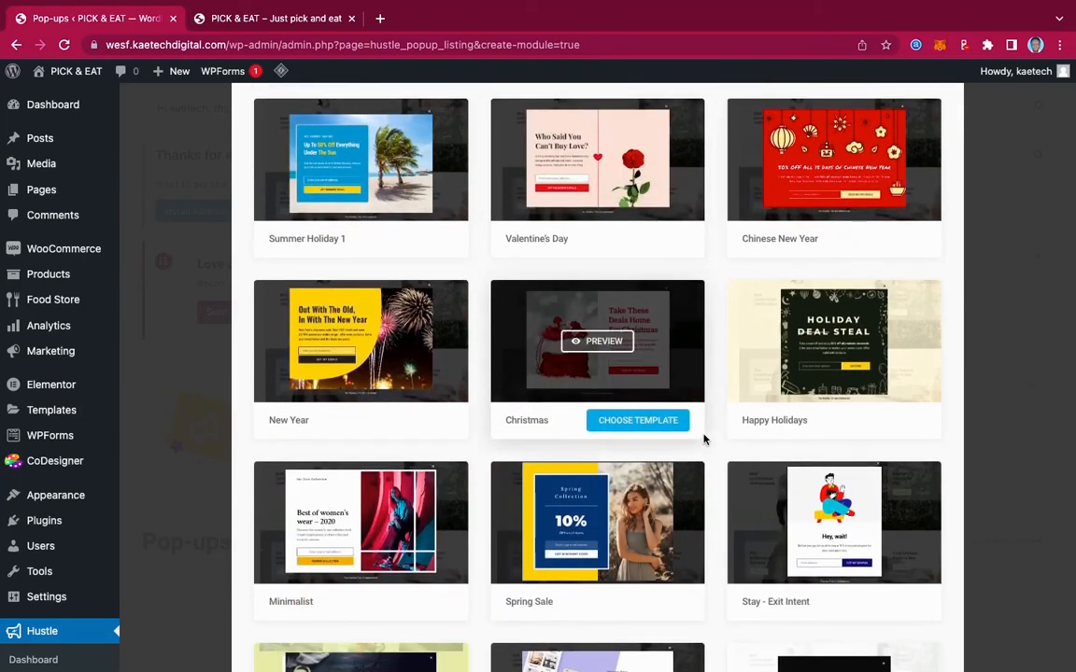
scroll(704, 440, "down", 3)
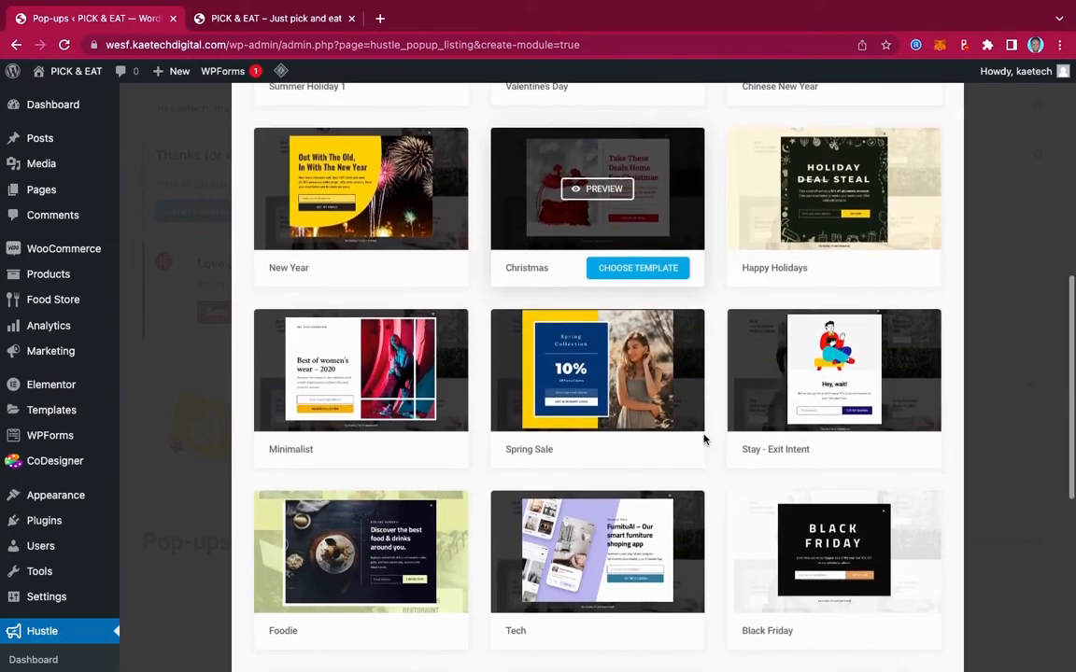
scroll(704, 440, "down", 2)
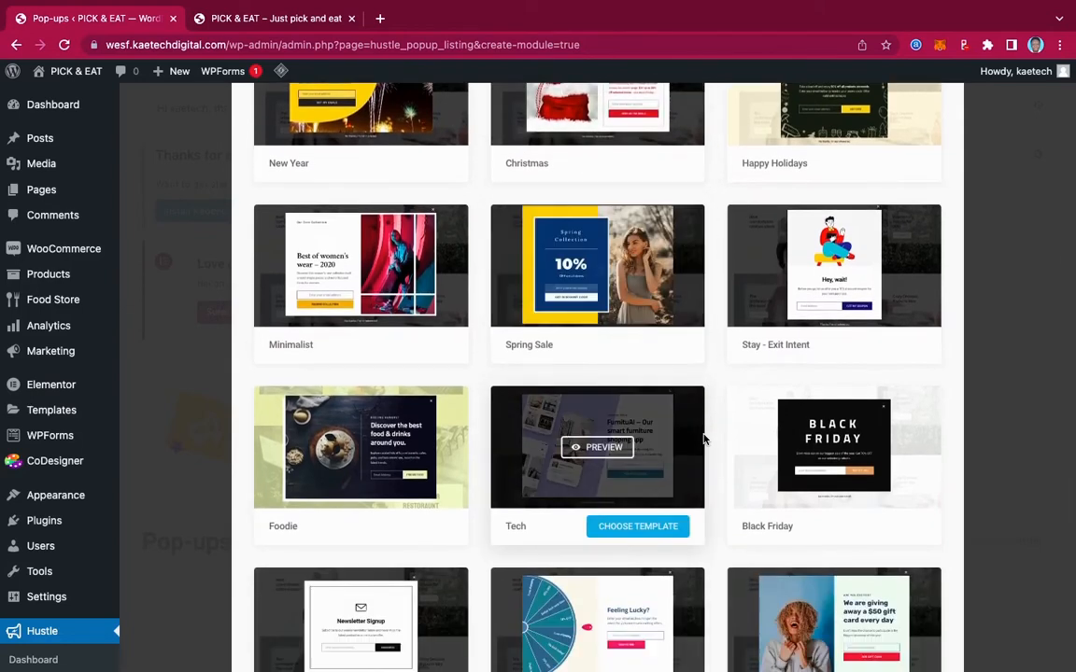
mouse_move(380, 449)
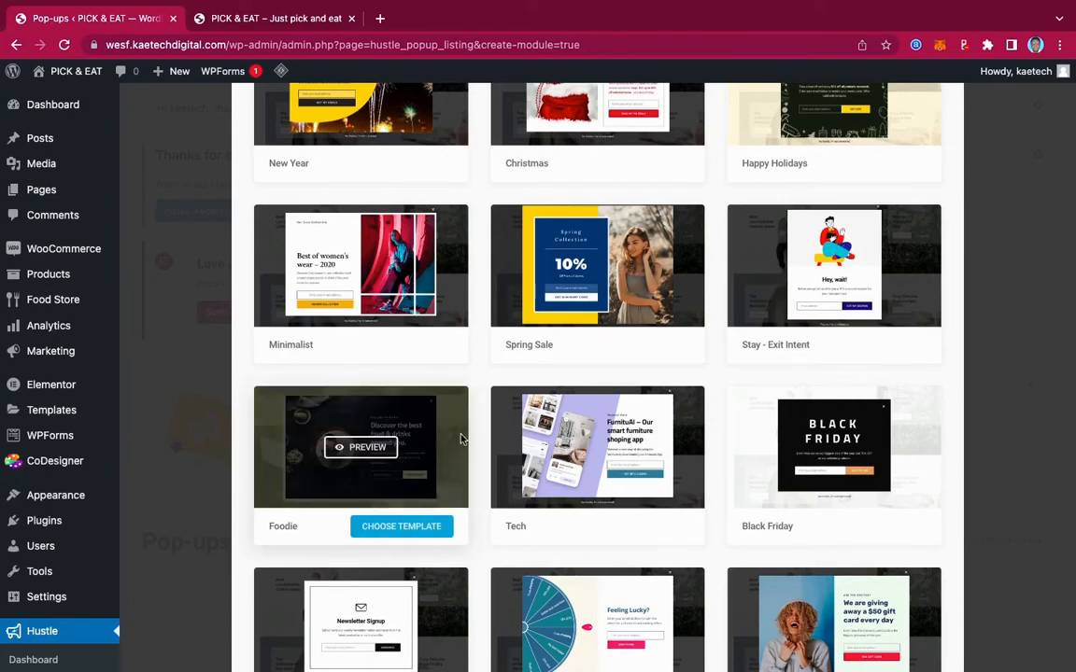
scroll(461, 439, "down", 2)
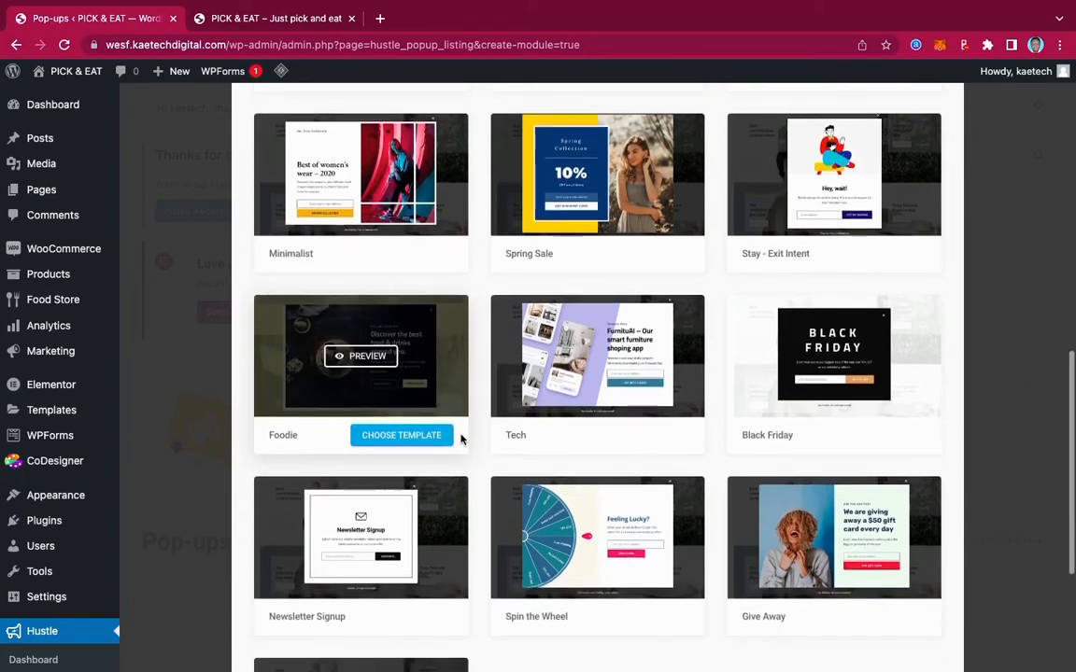
left_click(399, 437)
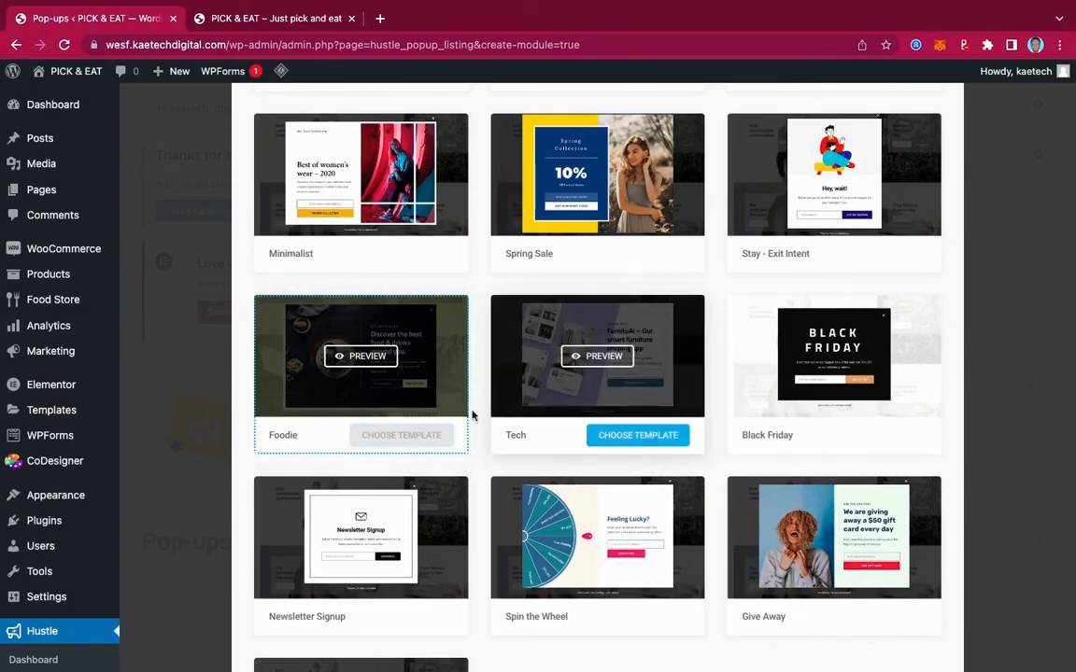
Step: Change the pop-up's subtitle to "Discover the best food & drinks from Pick & Eat."
scroll(754, 436, "down", 3)
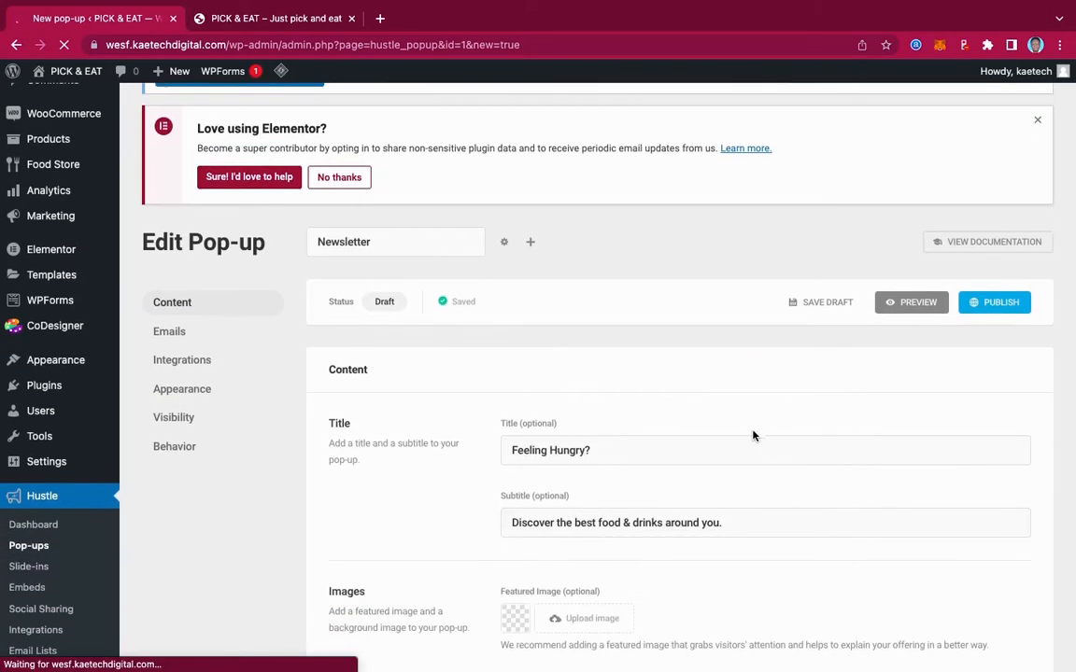
scroll(754, 436, "down", 3)
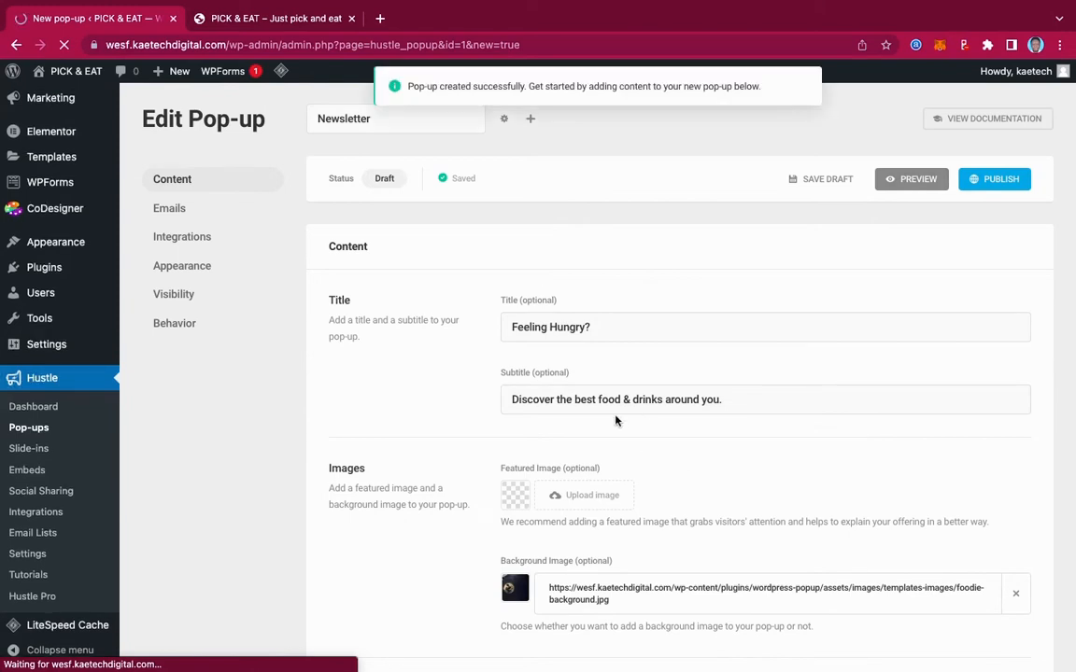
scroll(616, 422, "down", 2)
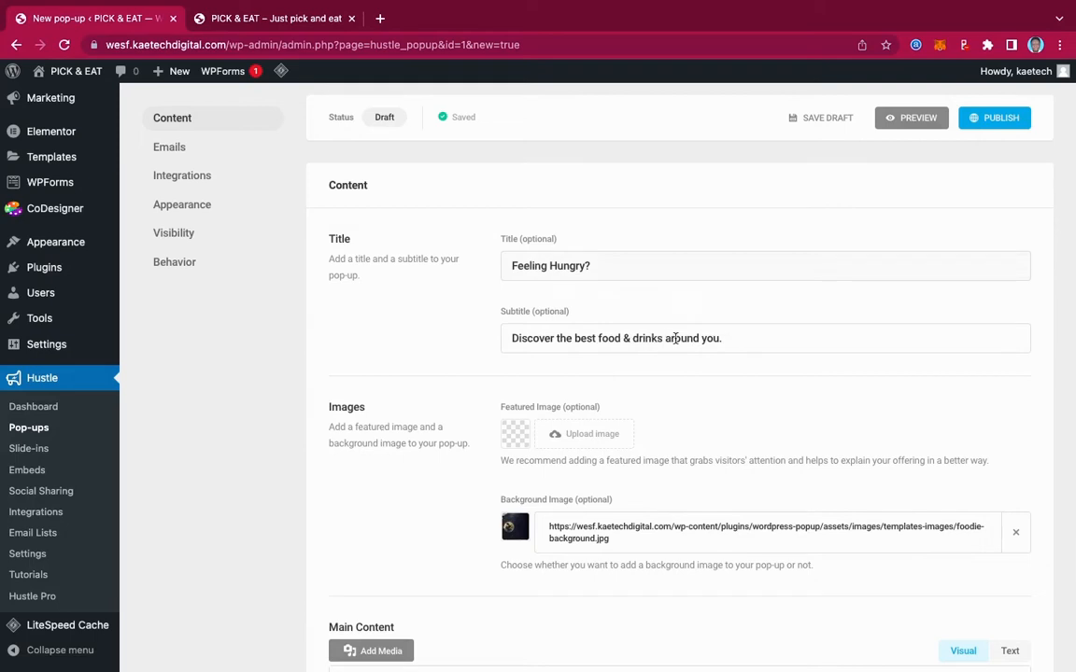
left_click_drag(718, 337, 664, 338)
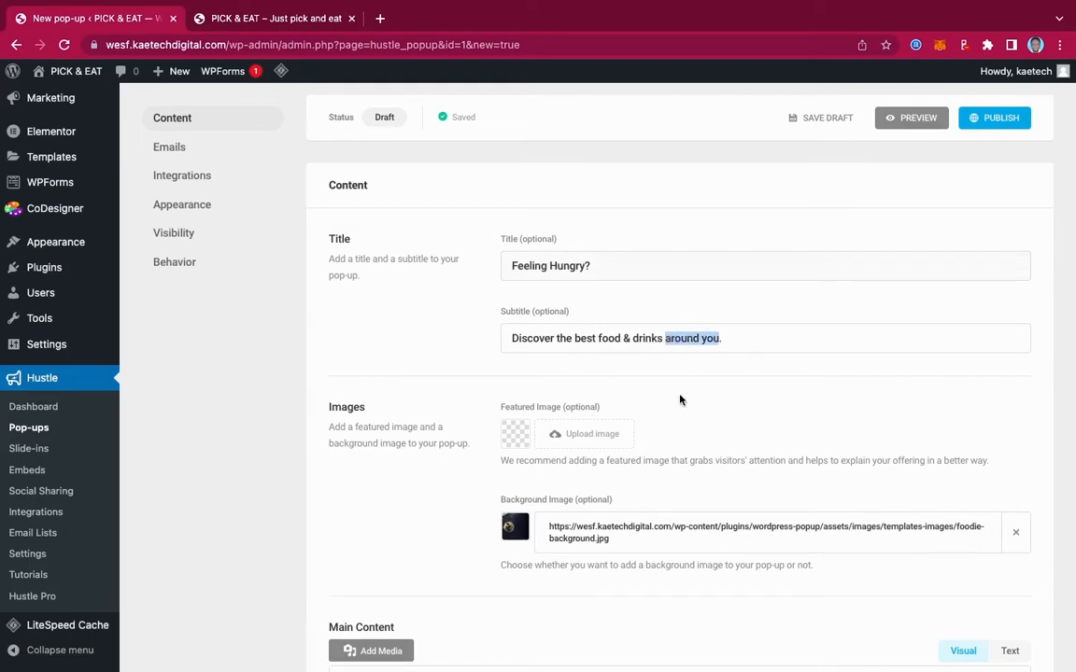
type("from")
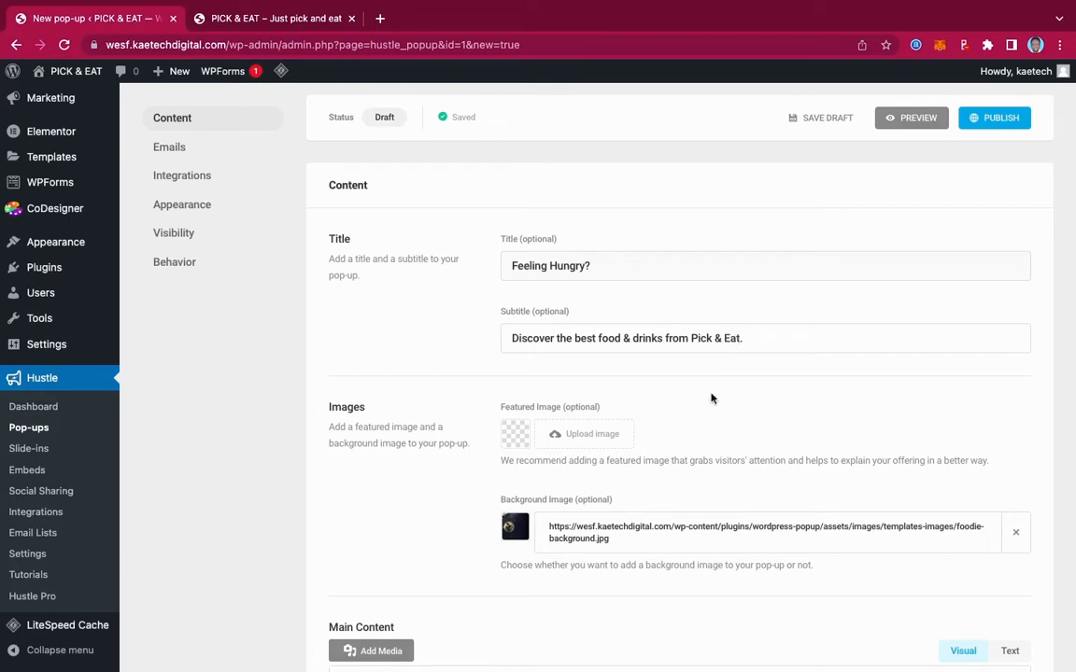
Step: Replace the pop-up's background image with the pancake stack photo on a dark teal background from the media library
scroll(622, 439, "down", 3)
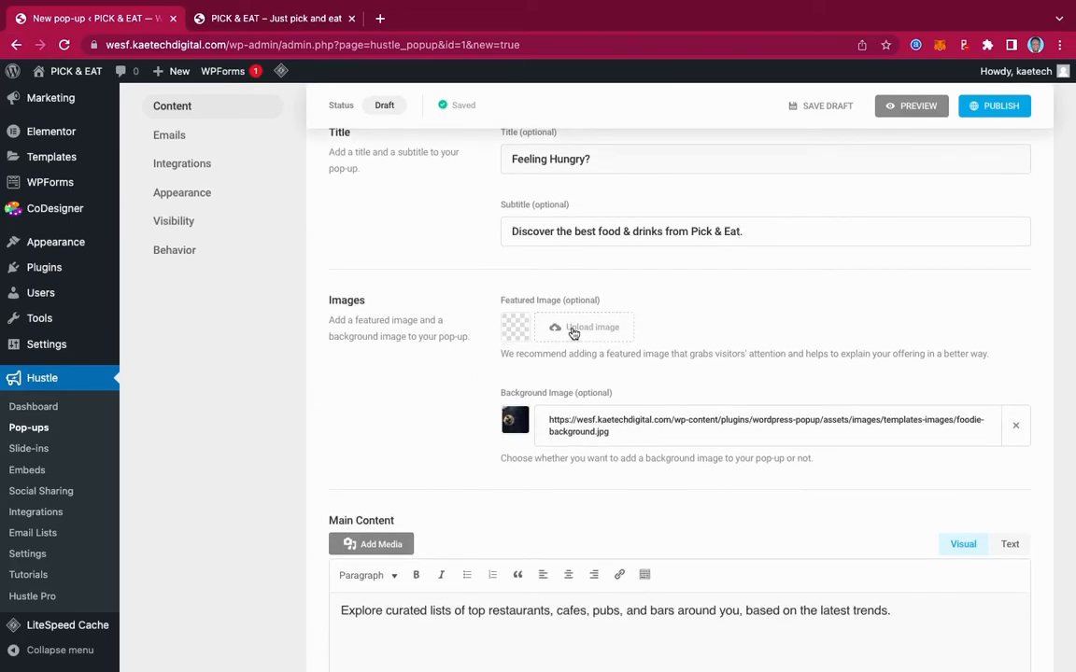
scroll(599, 450, "down", 2)
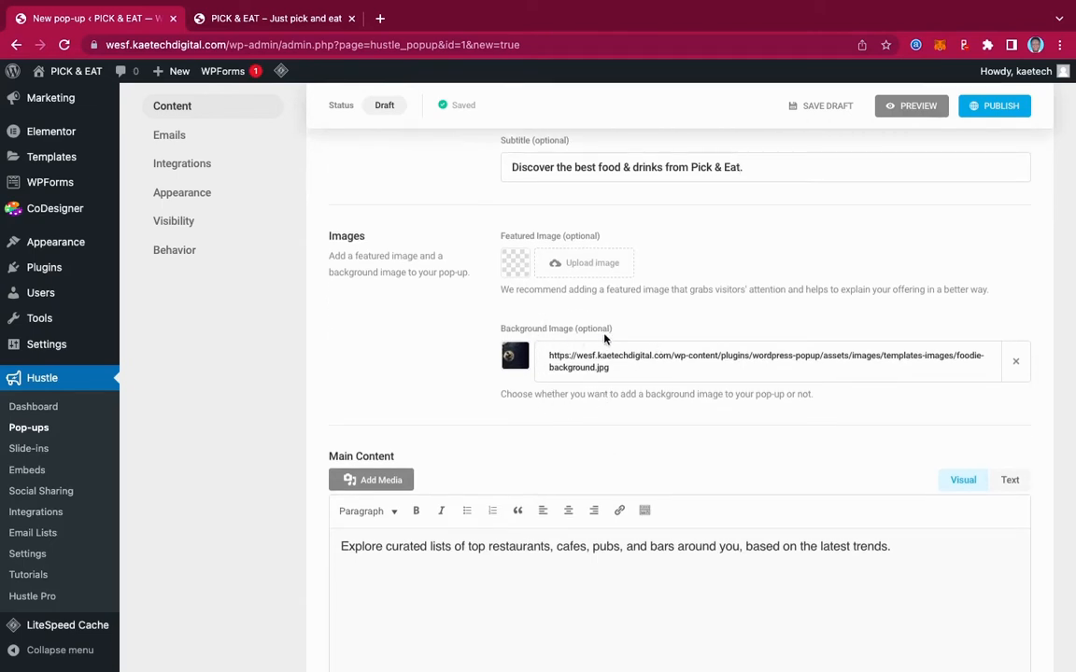
type(".")
left_click(516, 359)
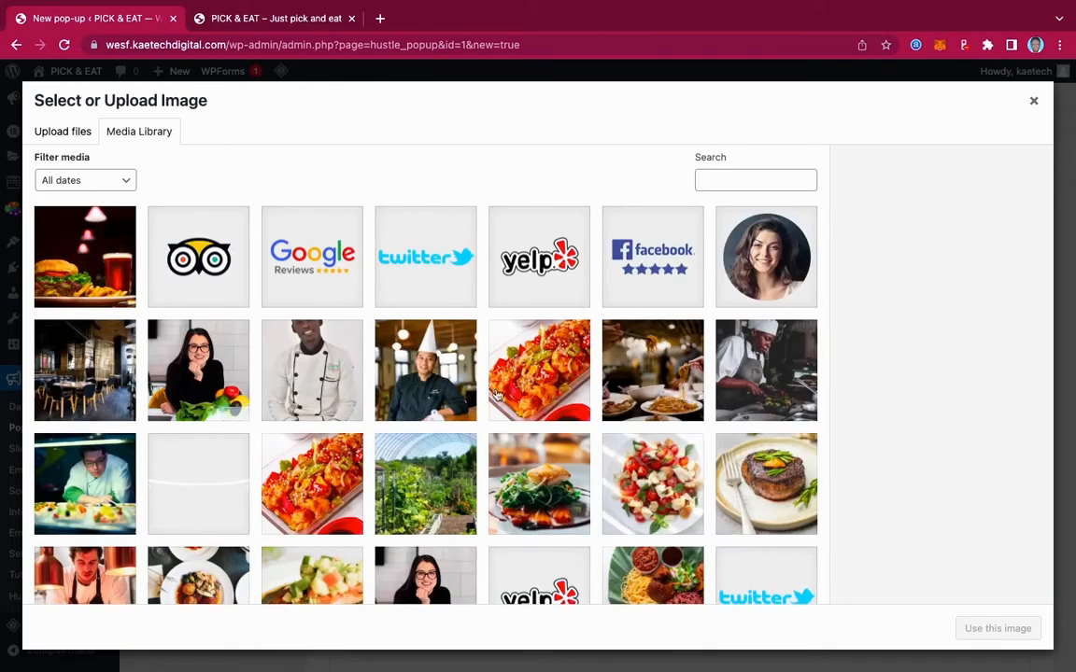
scroll(497, 408, "down", 2)
scroll(495, 411, "down", 7)
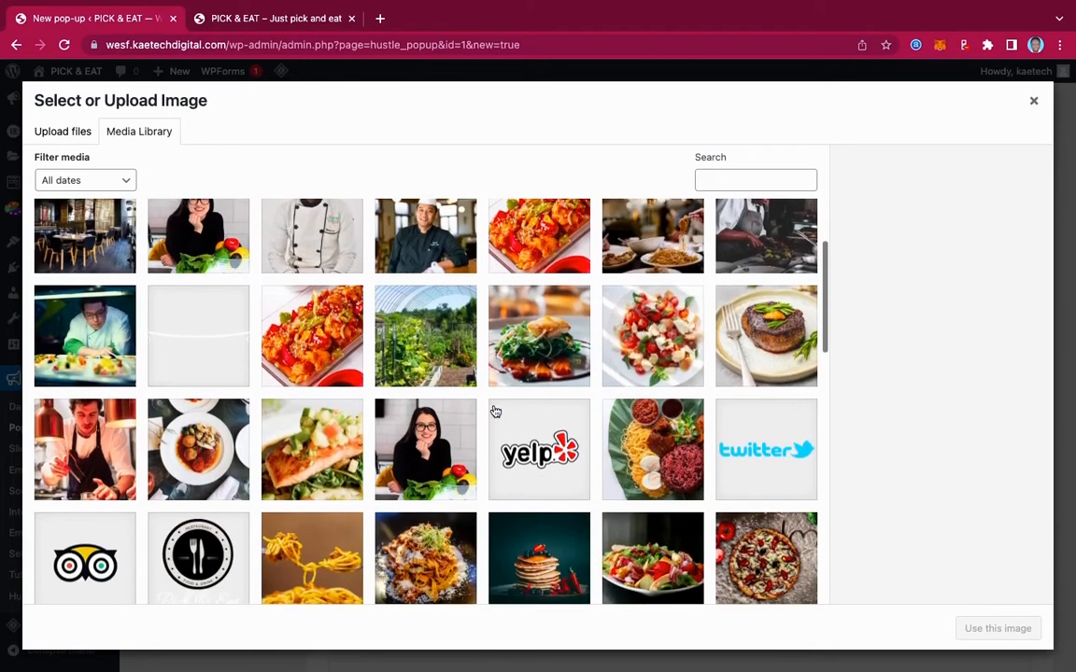
scroll(495, 411, "down", 6)
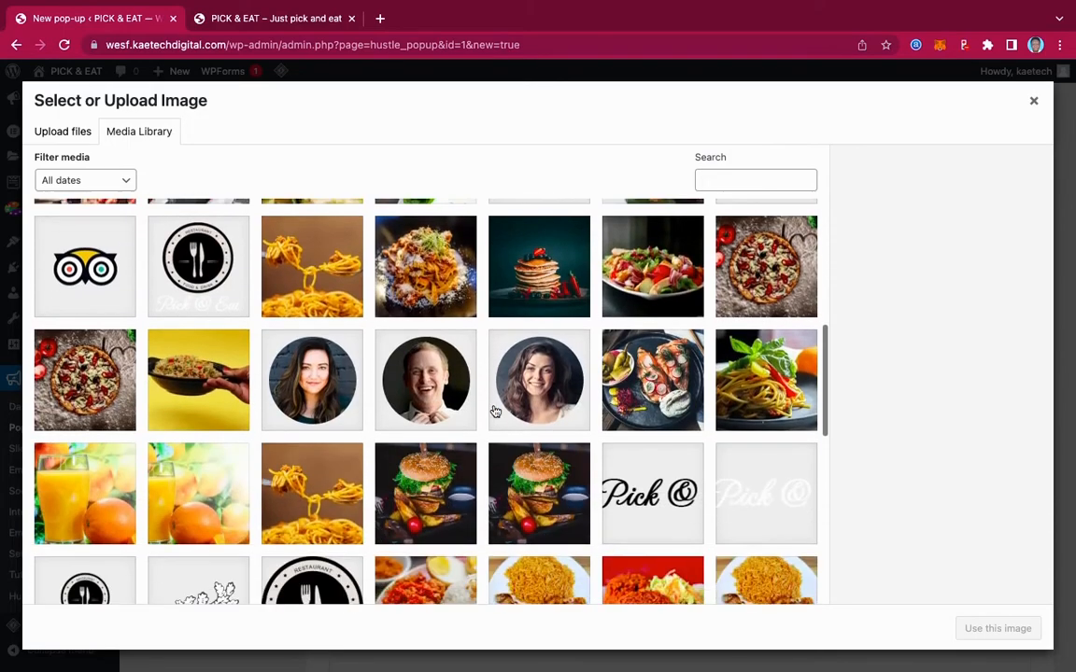
scroll(495, 411, "down", 7)
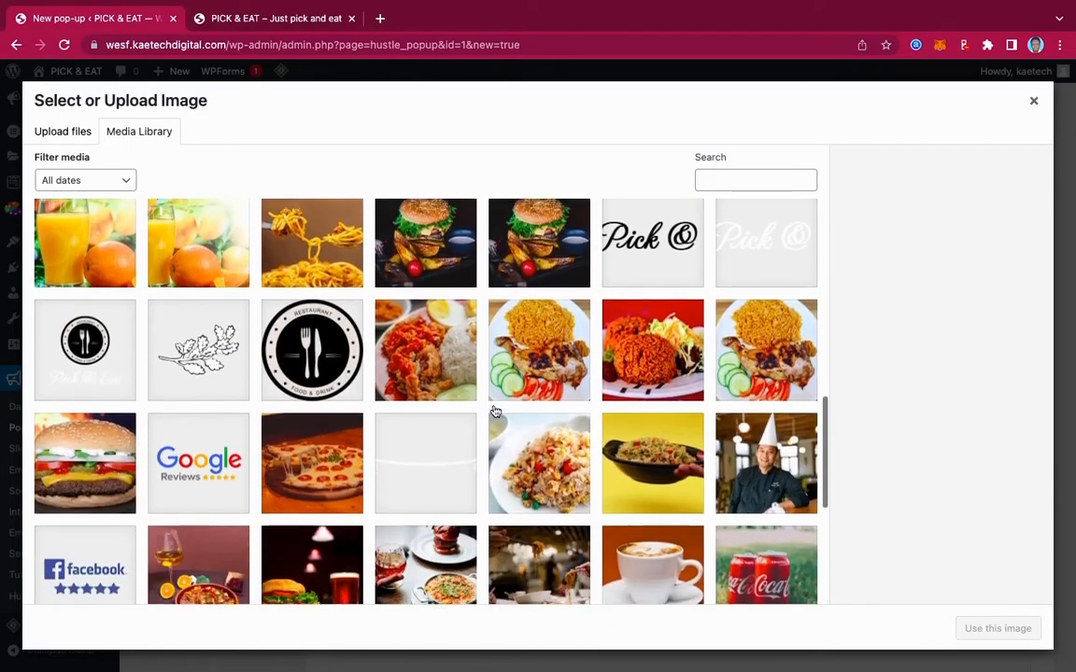
scroll(496, 411, "down", 3)
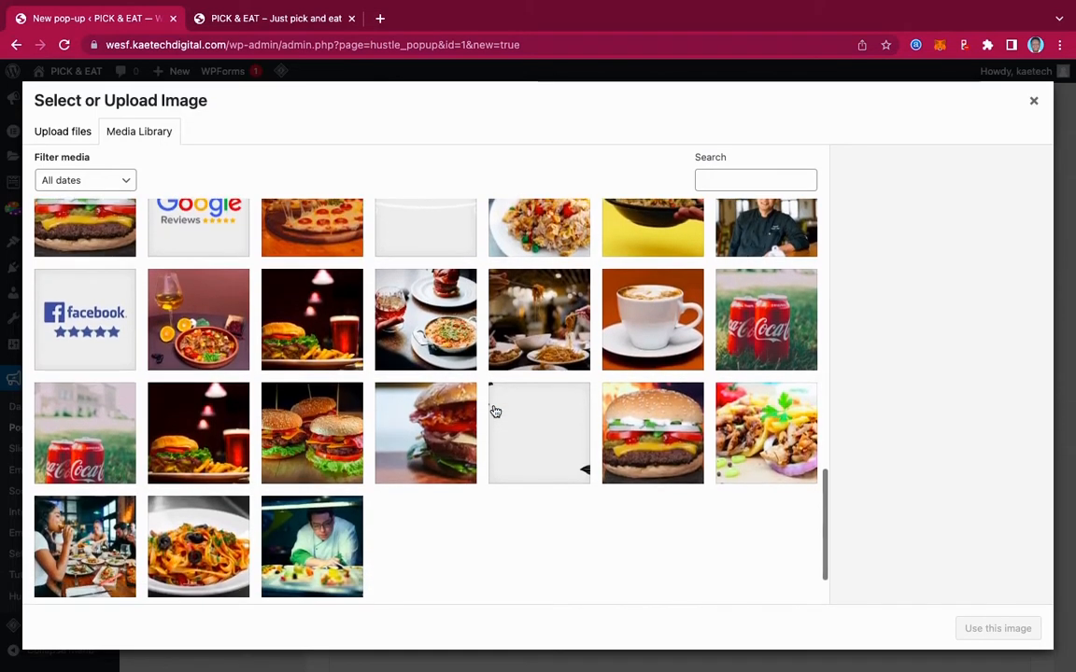
scroll(495, 411, "down", 2)
scroll(495, 412, "down", 1)
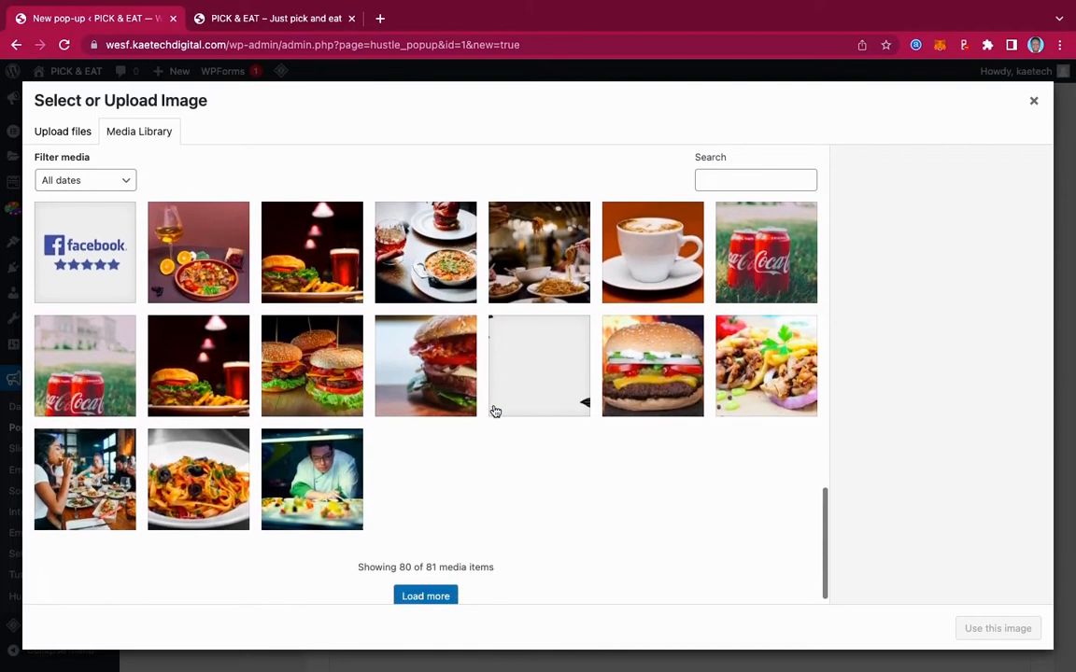
scroll(495, 412, "up", 1)
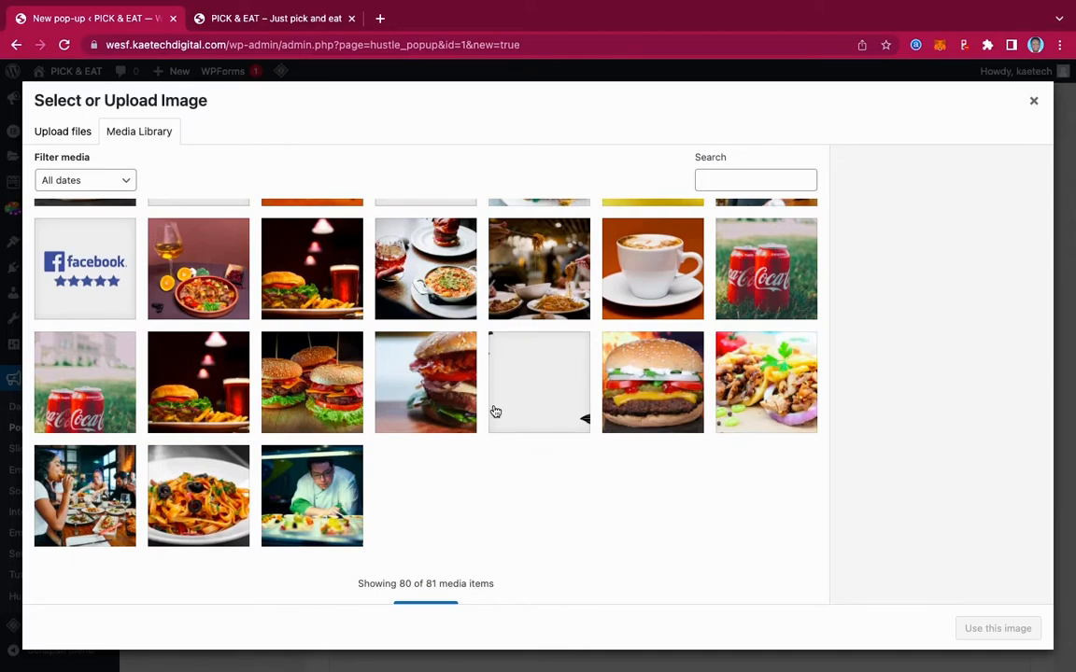
scroll(495, 412, "up", 5)
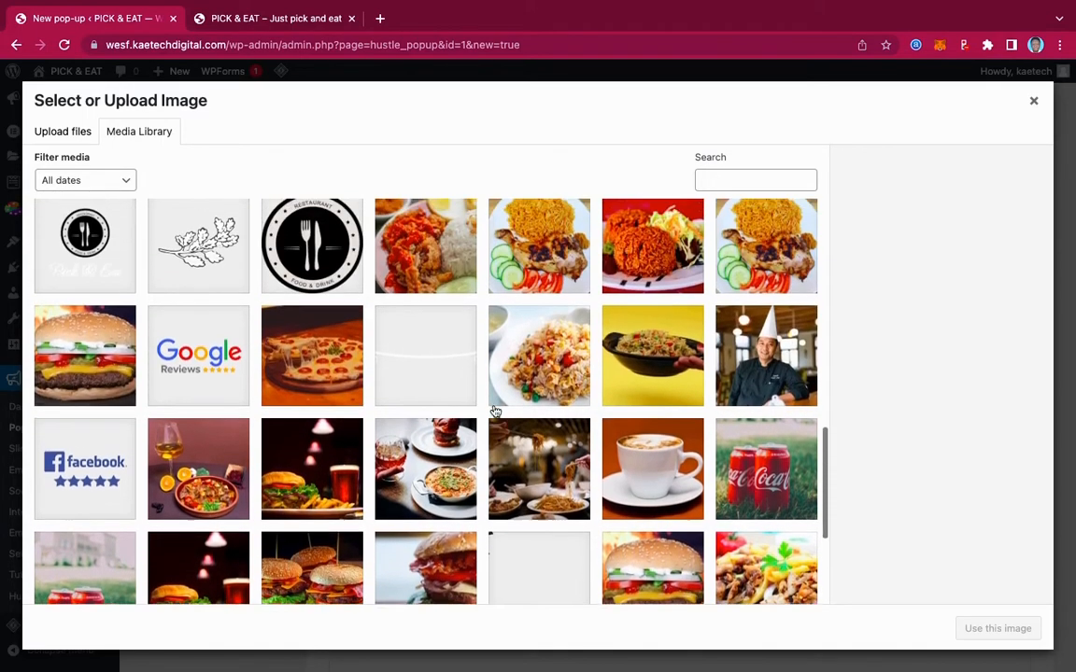
scroll(495, 412, "up", 10)
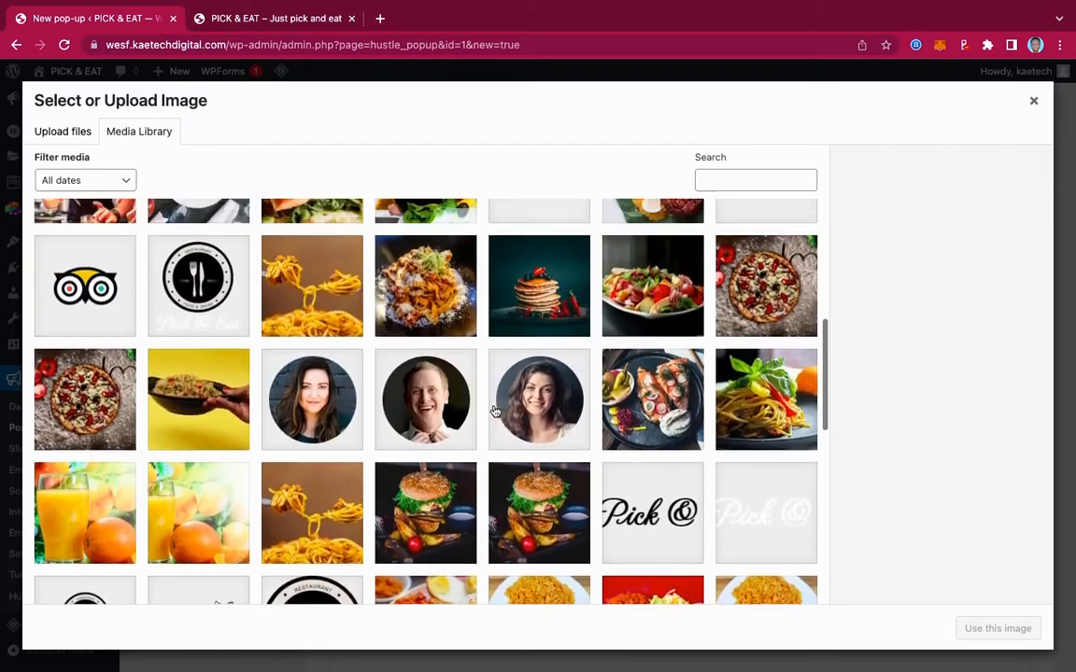
scroll(495, 412, "up", 3)
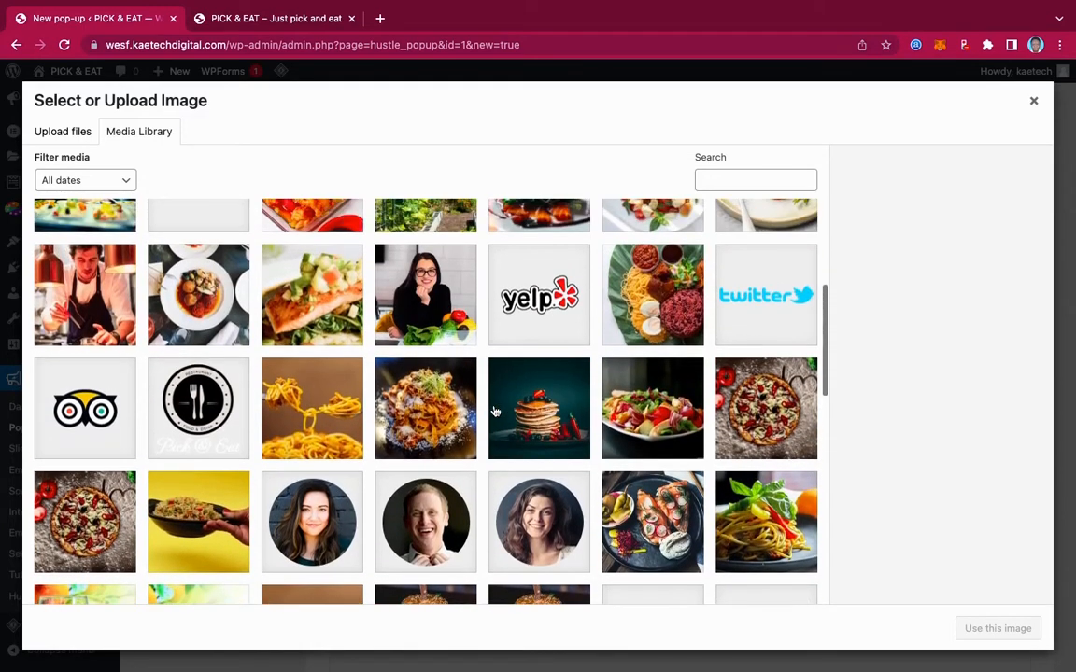
left_click(495, 412)
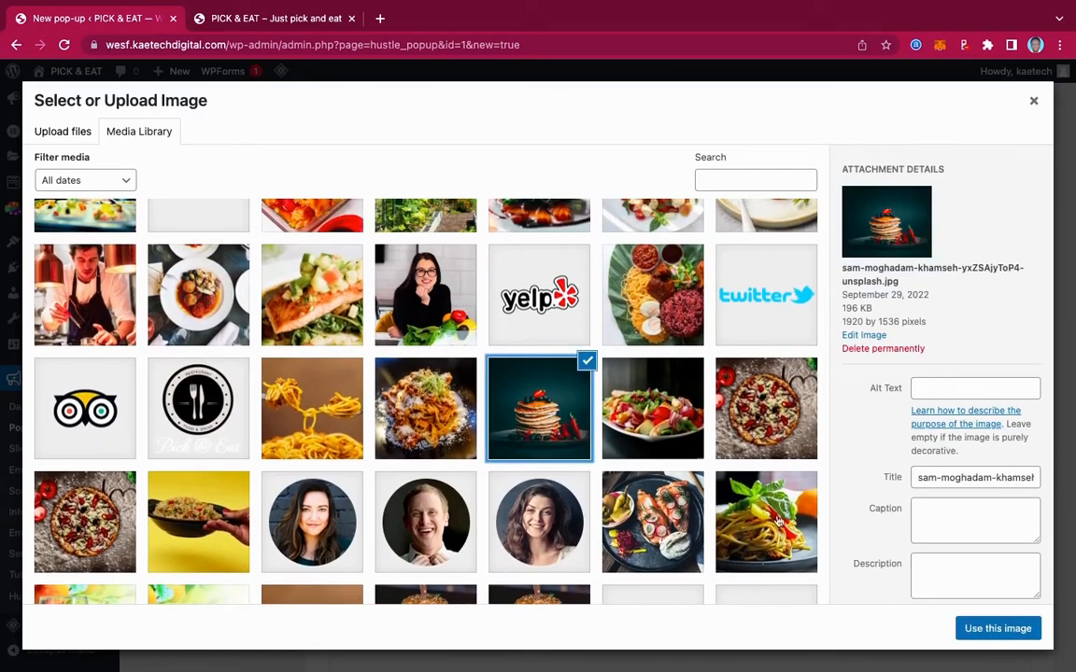
left_click(1013, 633)
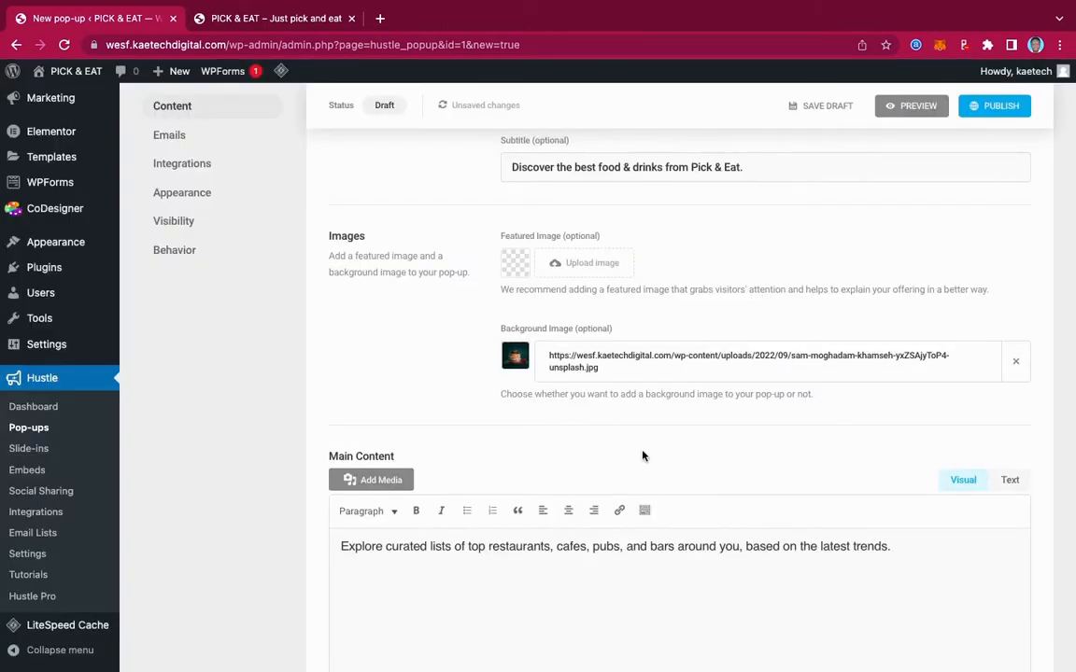
Step: Replace the word "restaurants" with "cuisines" in the pop-up's main content text
scroll(793, 455, "down", 2)
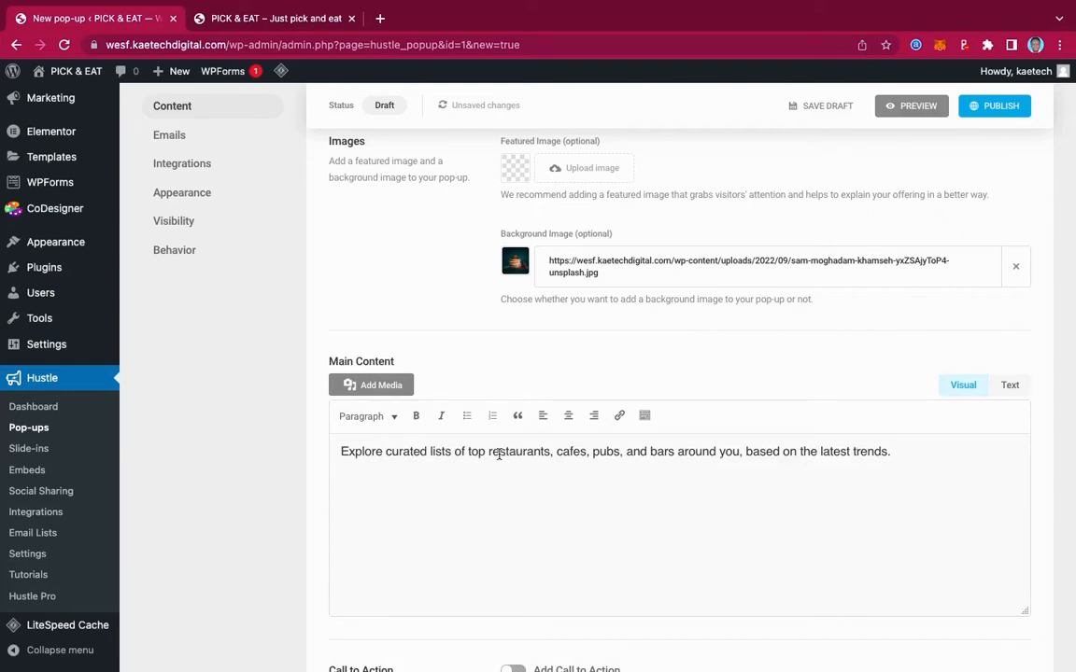
left_click_drag(489, 451, 550, 451)
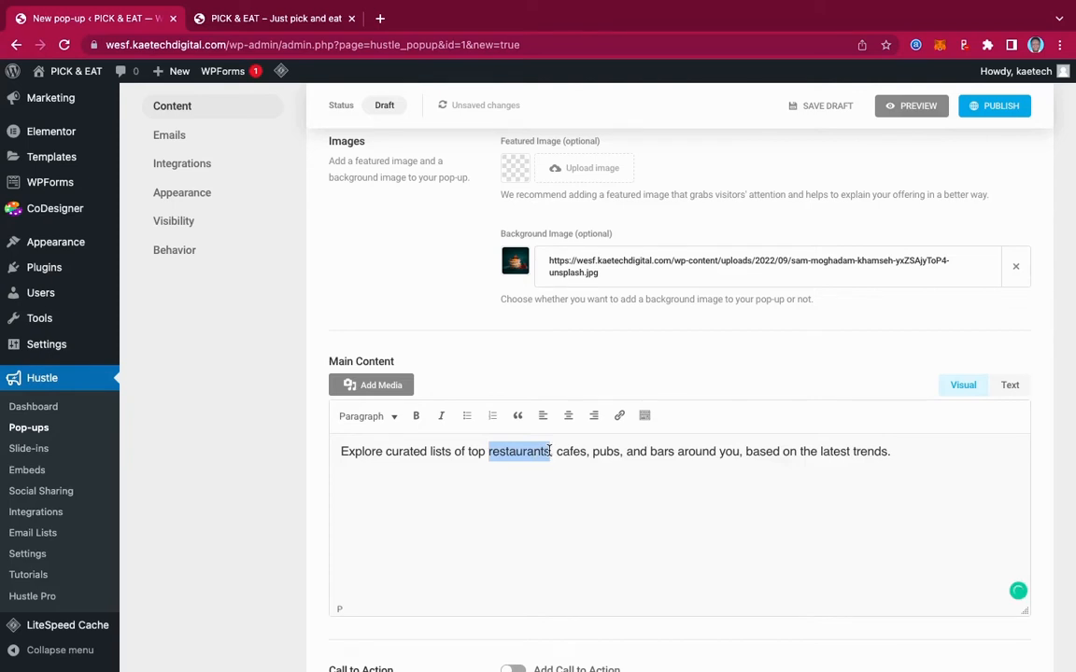
type("cu")
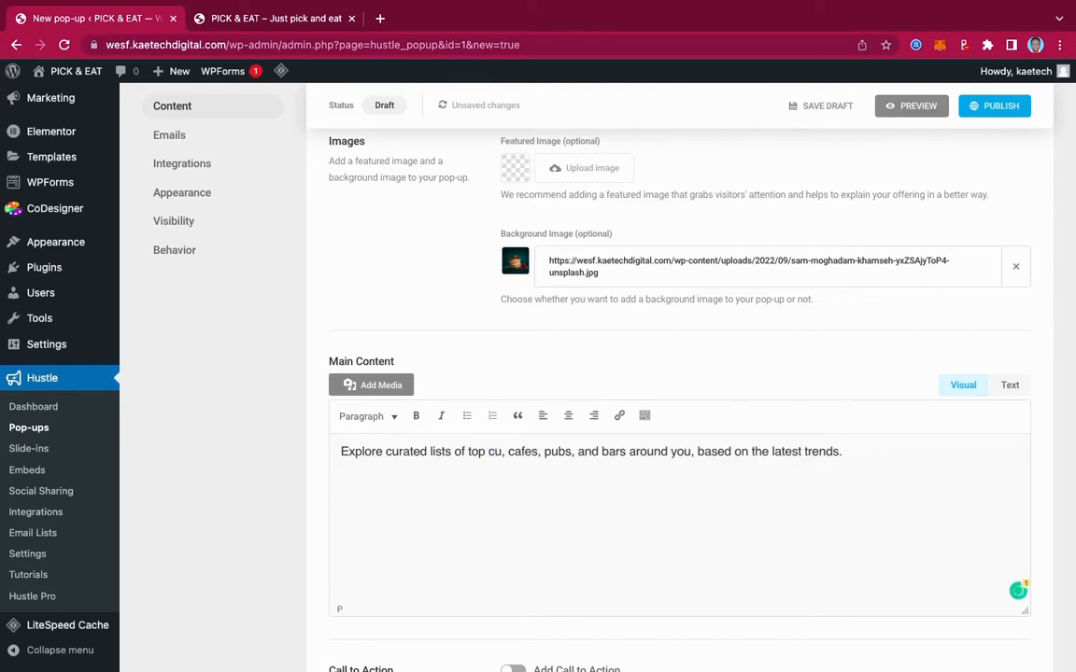
type("isine")
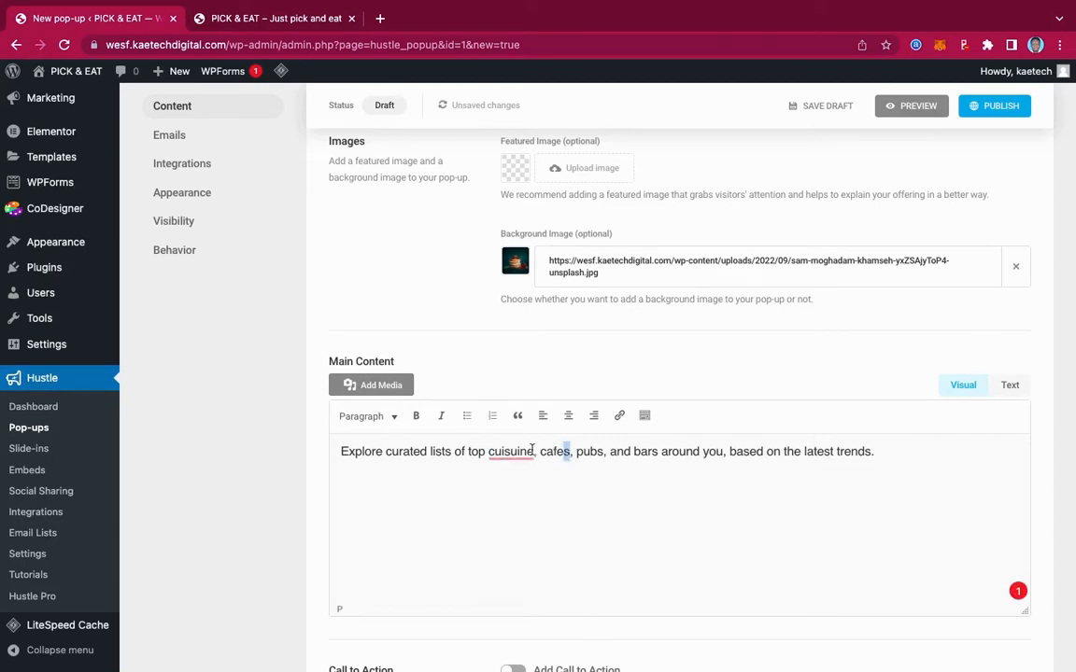
mouse_move(520, 452)
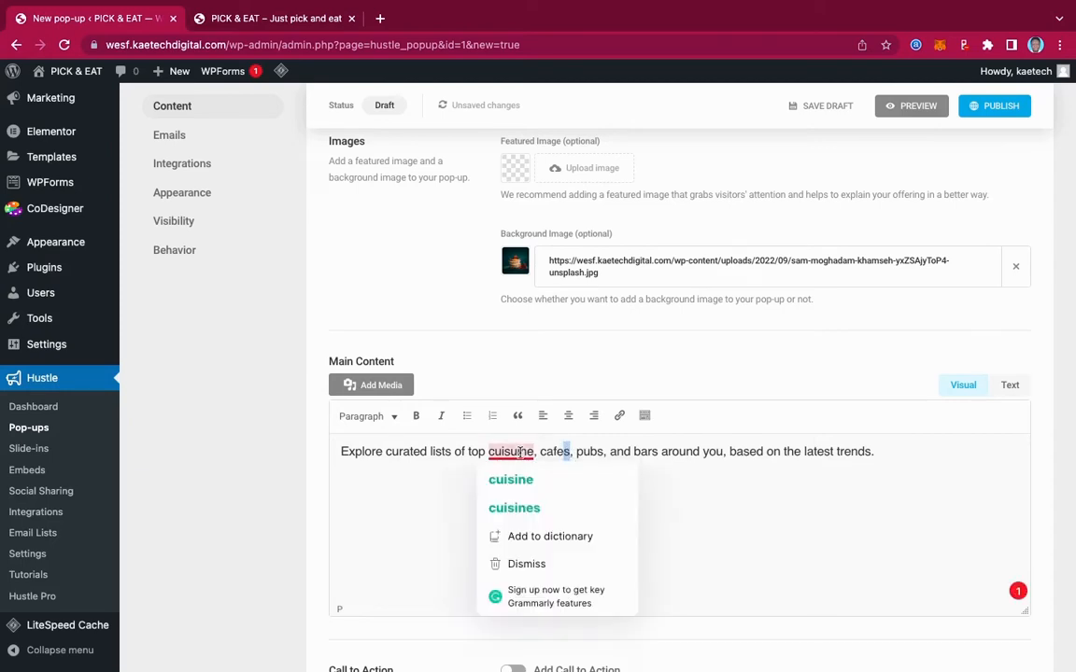
left_click(512, 508)
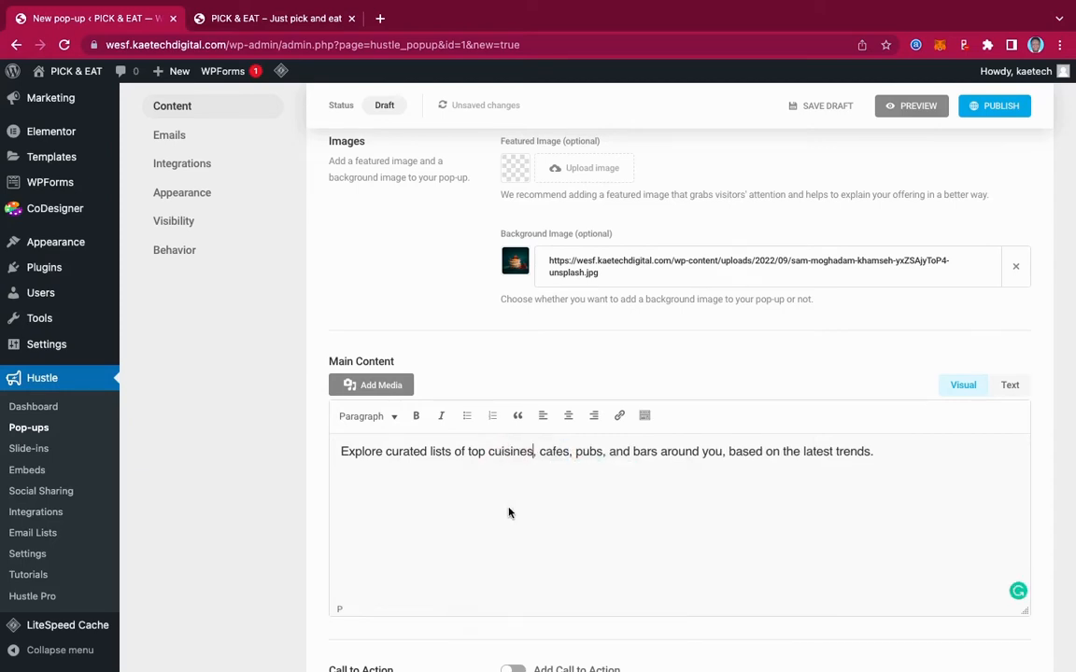
Step: Replace "cafes" with "drinks" and "pubs" with "foods" in the main content sentence
left_click(569, 452)
left_click_drag(569, 452, 541, 452)
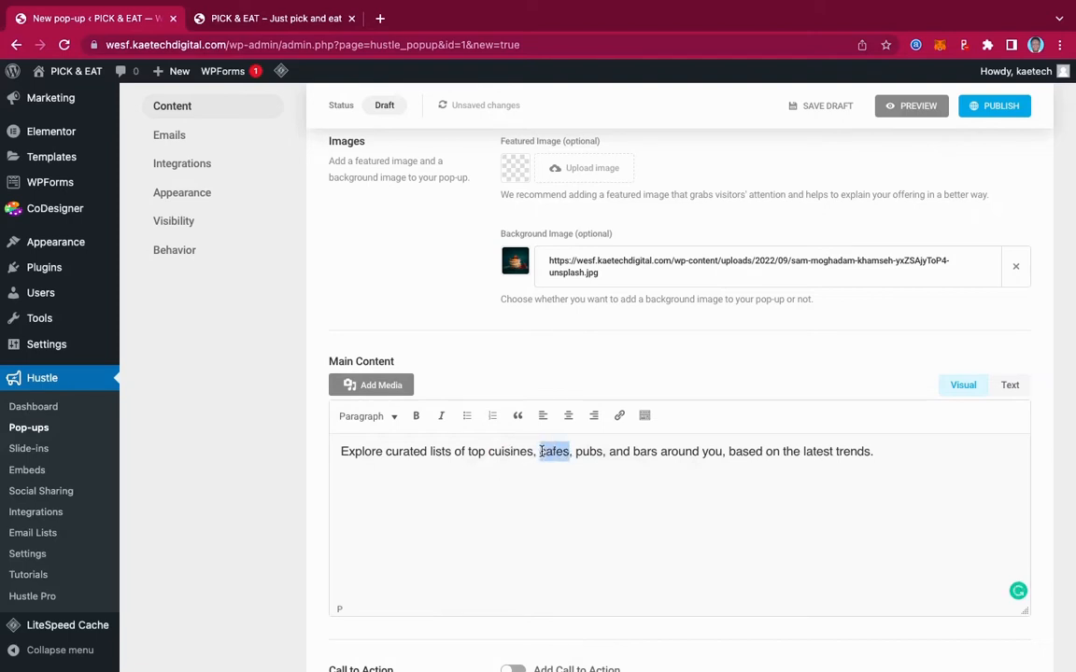
type("drinks")
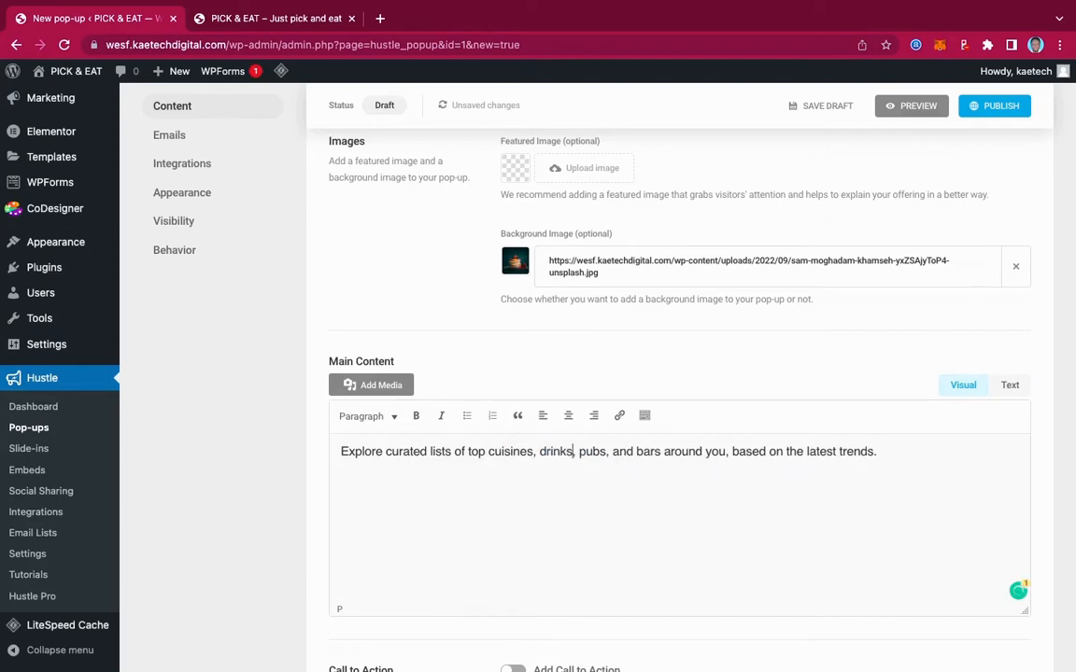
left_click(607, 452)
left_click_drag(607, 452, 581, 452)
type("foods")
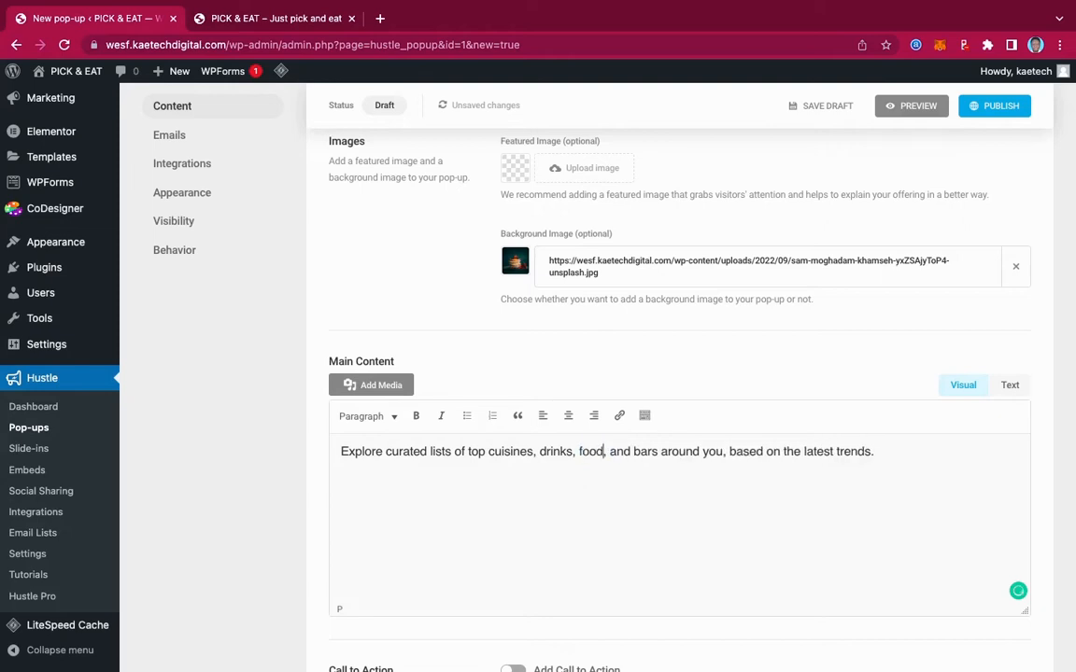
Step: Replace "bars" with "fast foods" in the main content and end the sentence with "from our Menu."
left_click_drag(665, 453, 640, 451)
type("fast foo")
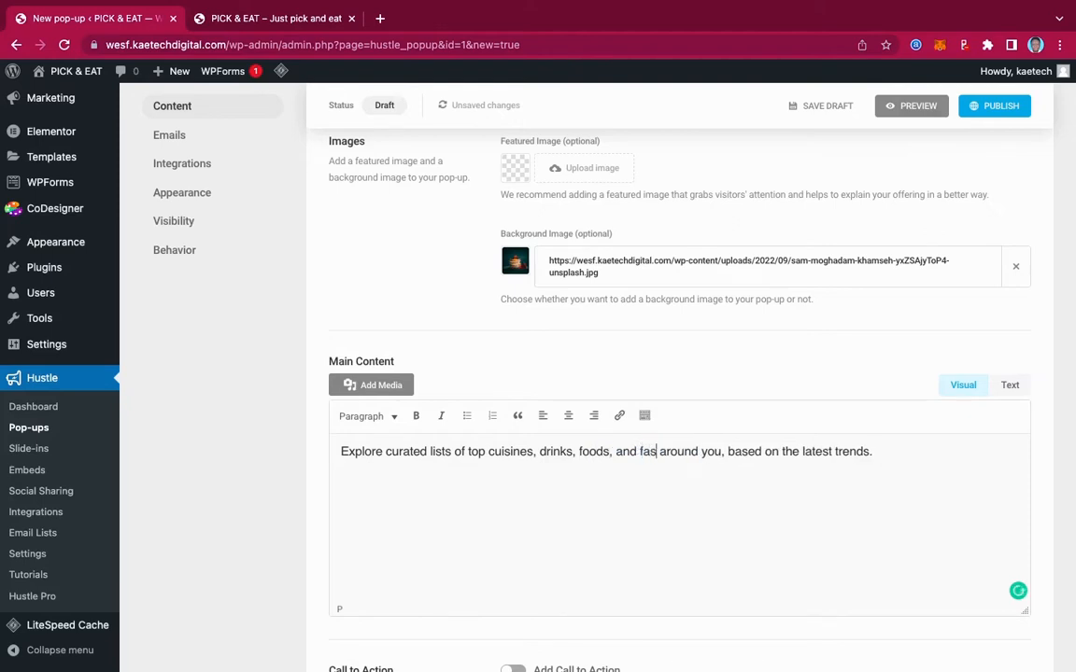
type("ds")
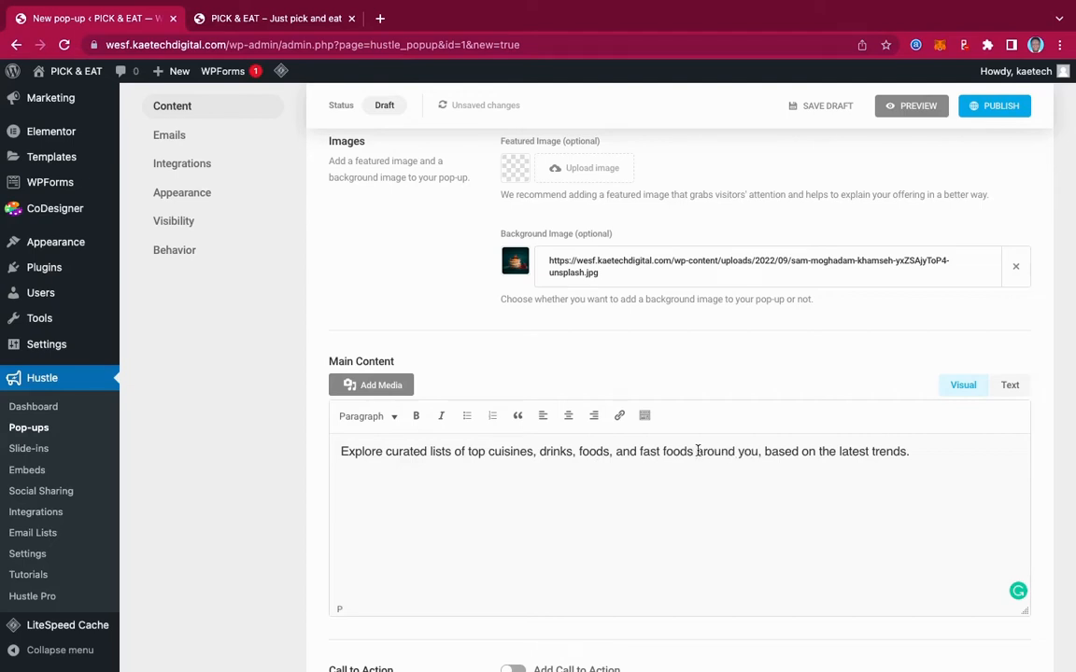
left_click_drag(696, 451, 934, 453)
type("from ou")
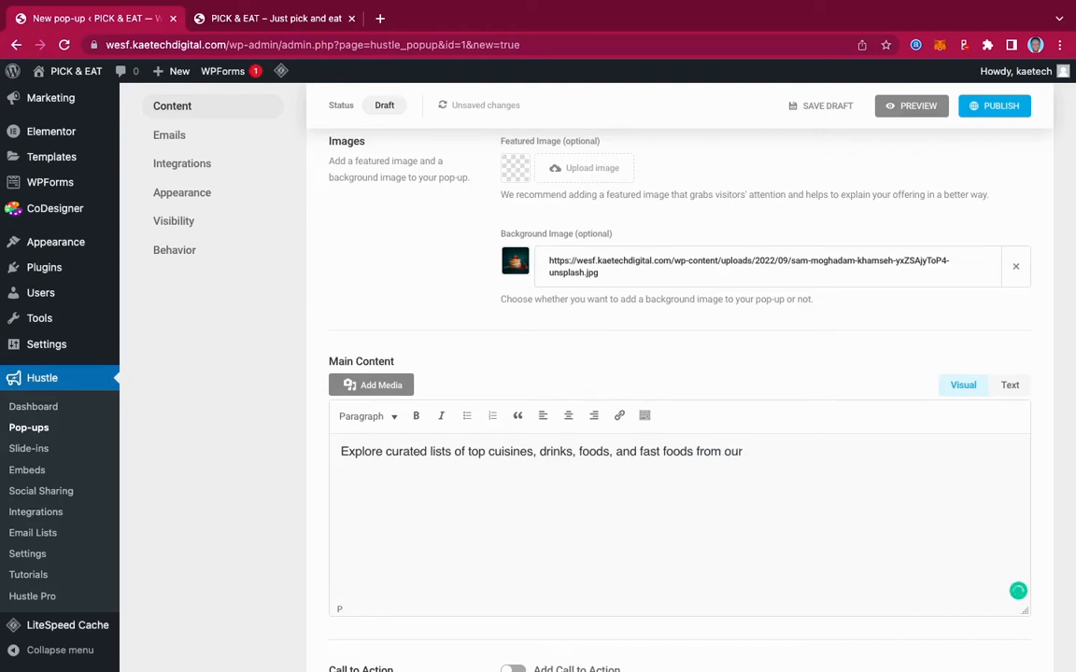
type("r Menu.")
Step: Leave the call to action and "Never see this message again" link off and proceed to the pop-up's Emails section
scroll(846, 357, "down", 5)
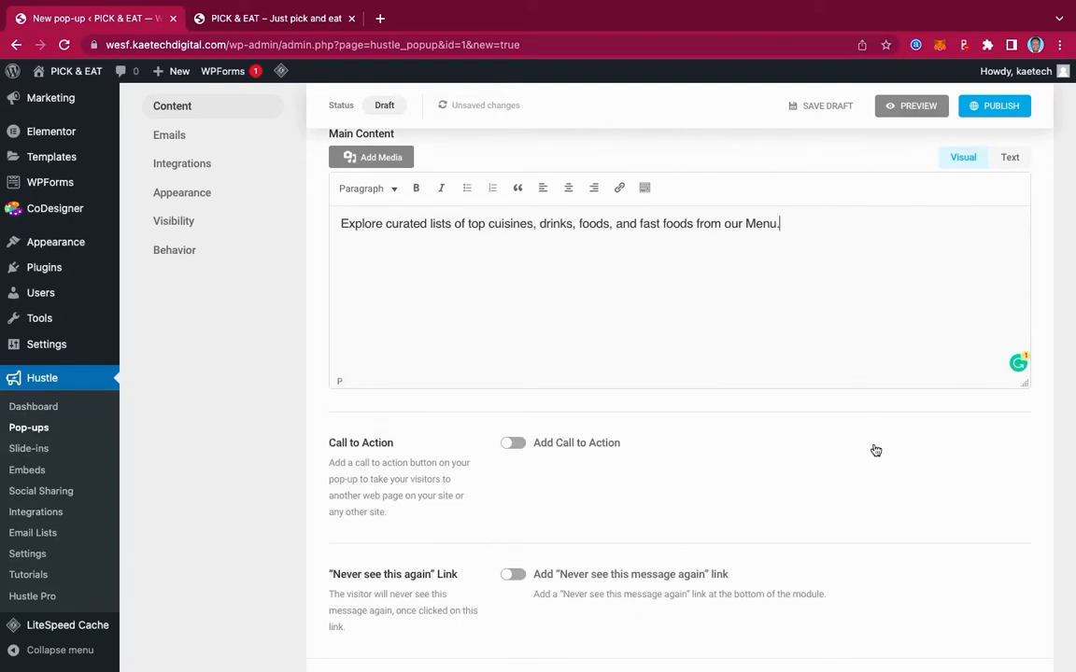
scroll(874, 450, "down", 3)
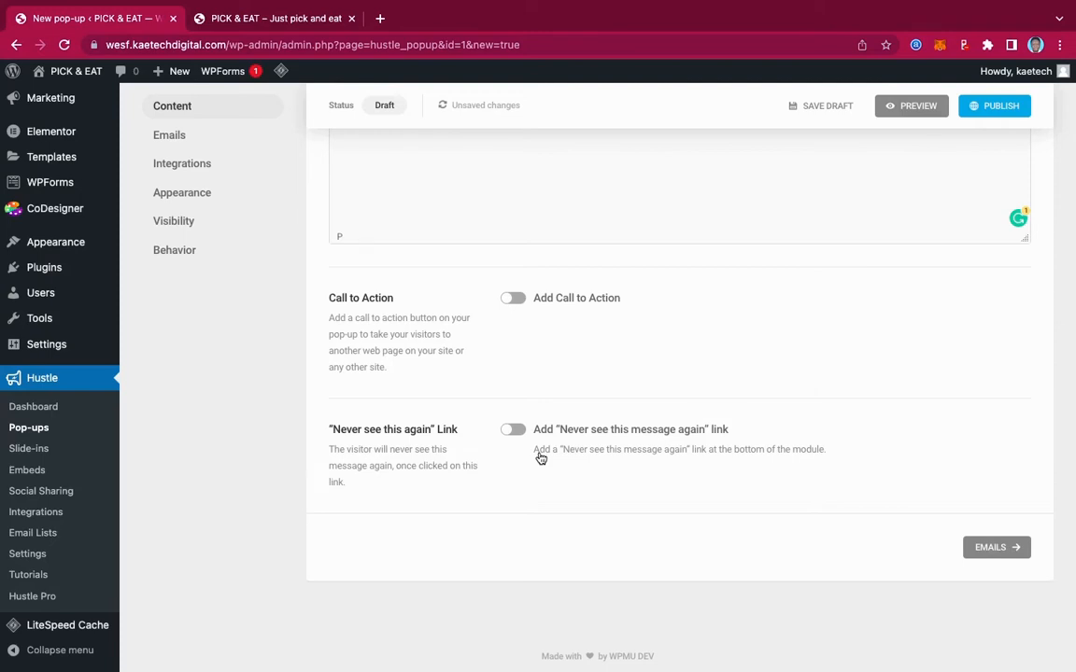
left_click(990, 549)
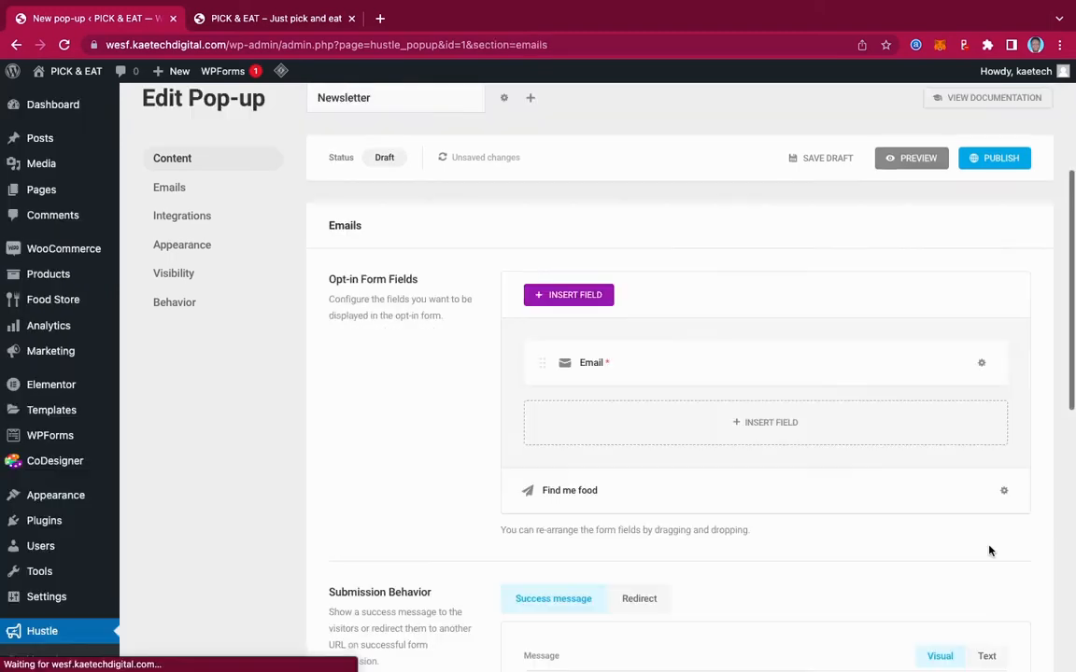
Step: Examine the edit settings of the opt-in form's Email field and its "Find me food" submit button, closing each without changes
left_click(982, 364)
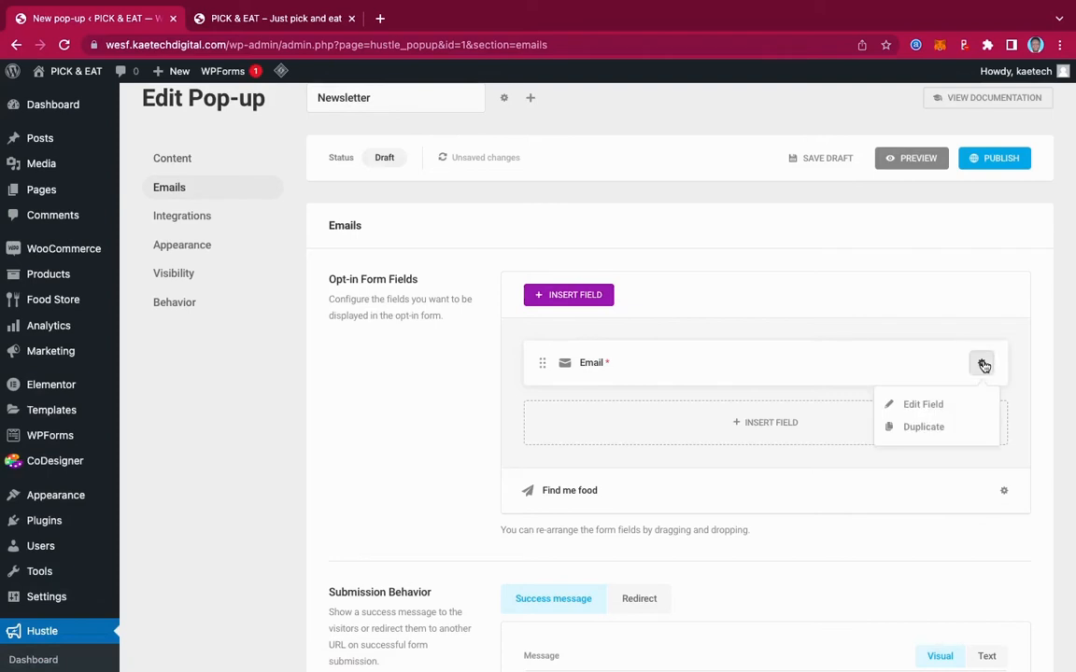
left_click(931, 407)
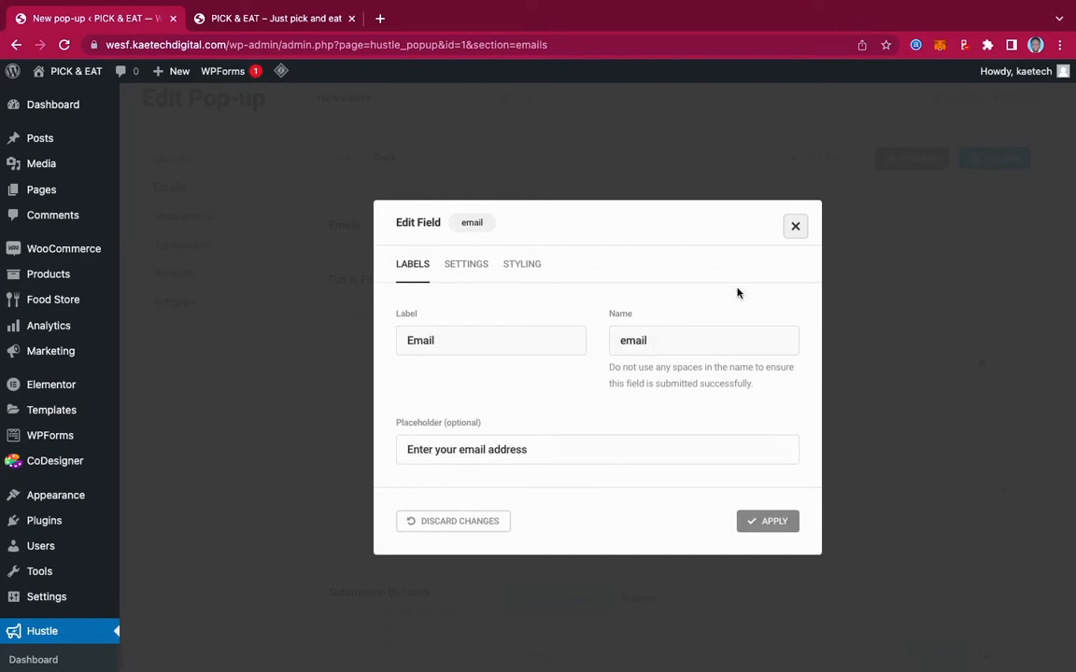
left_click(796, 225)
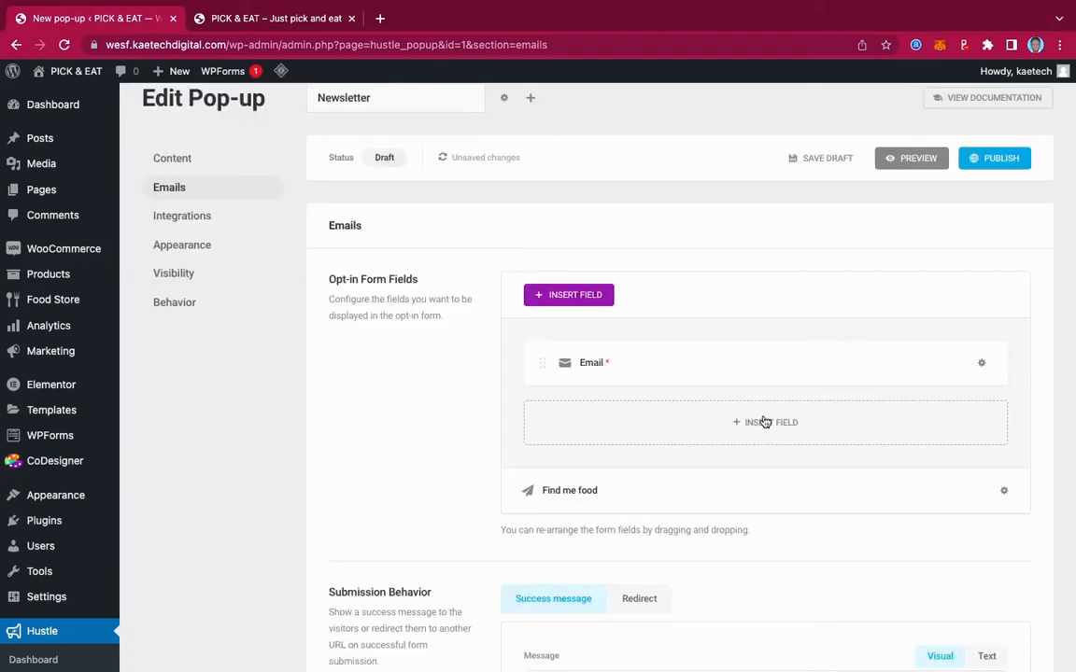
scroll(762, 420, "down", 3)
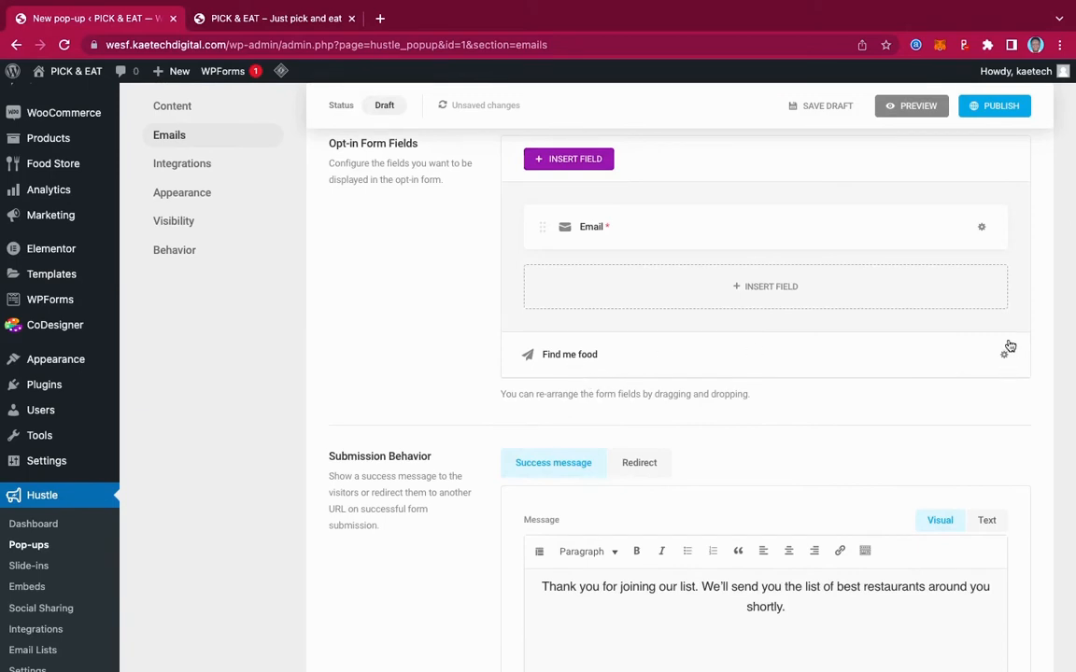
left_click(1004, 355)
left_click(950, 397)
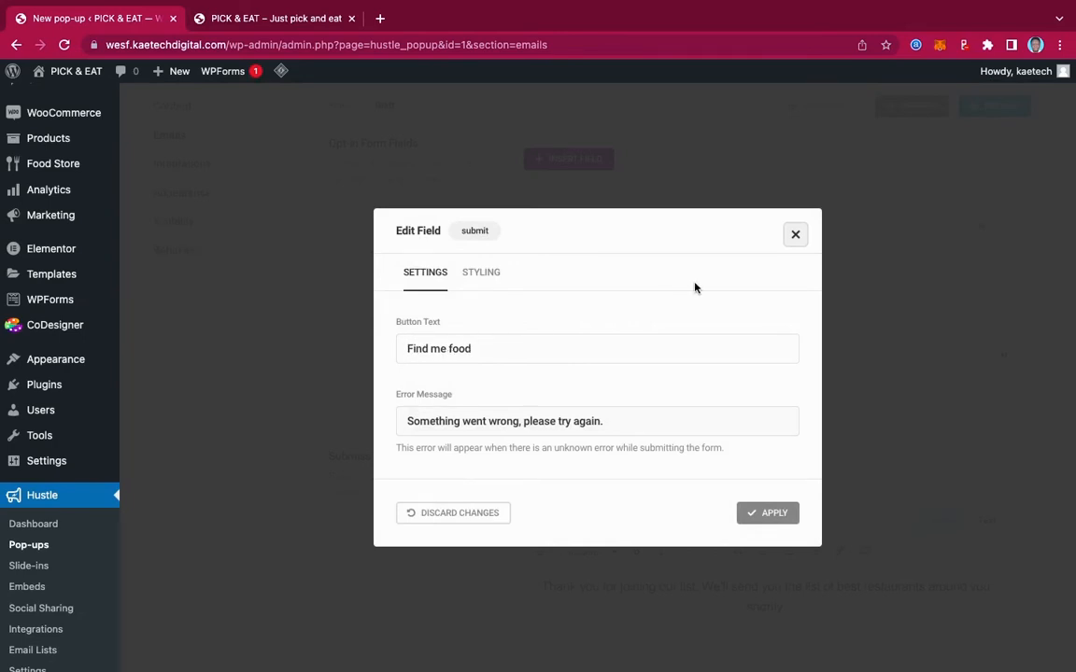
left_click(793, 236)
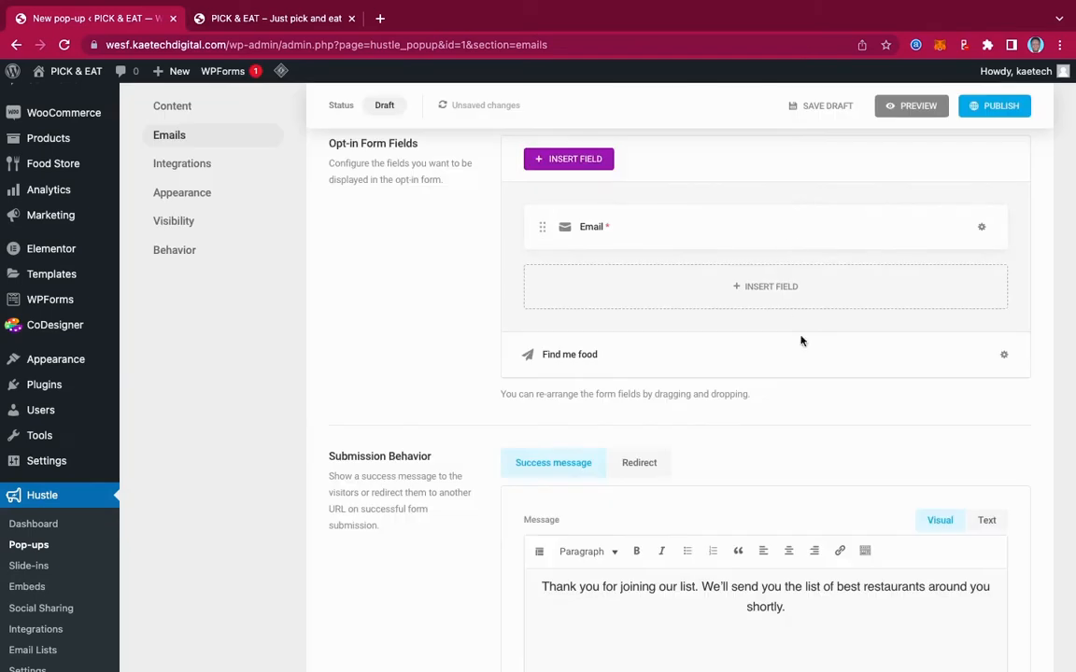
Step: Reword the end of the opt-in form's success message to read "We'll send you the list of best foods in our menu soon."
scroll(809, 374, "down", 5)
scroll(812, 383, "down", 2)
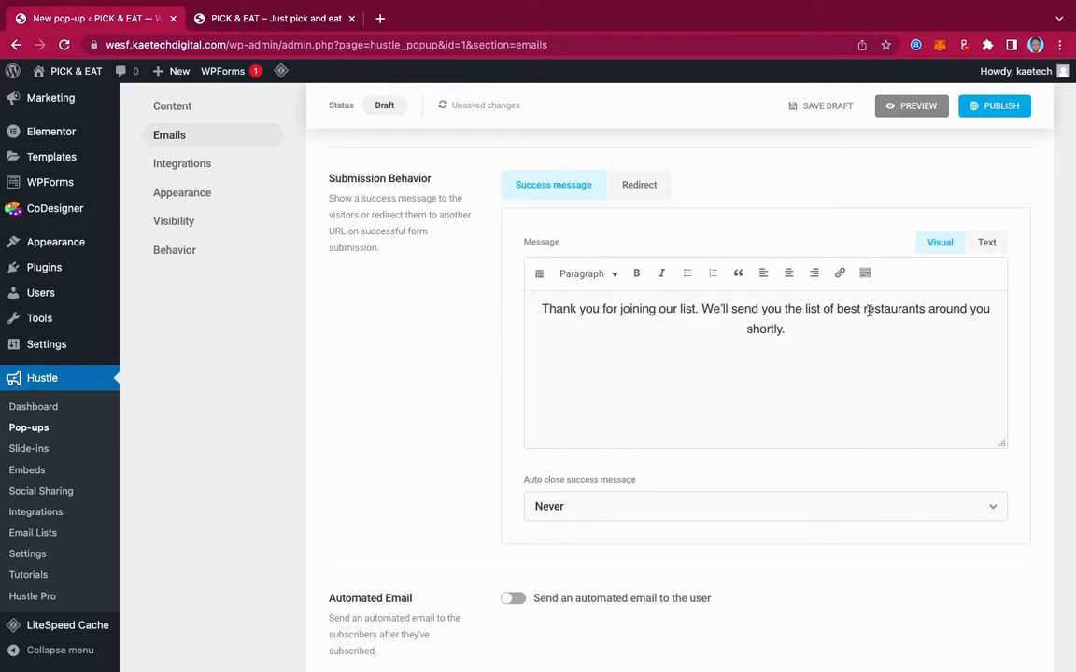
left_click_drag(863, 309, 894, 336)
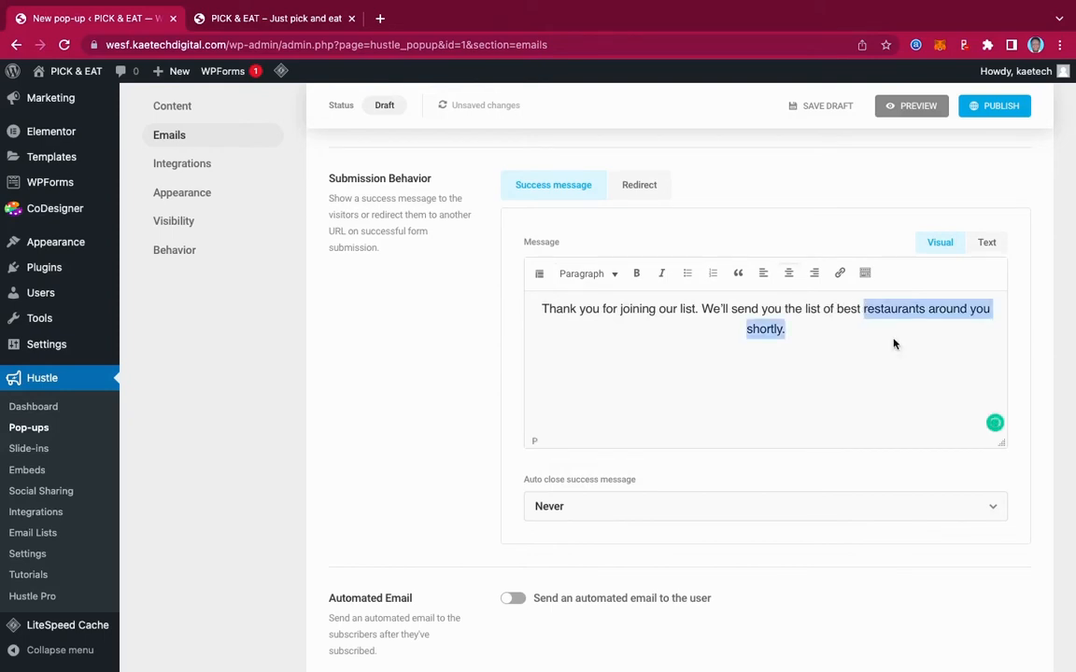
type("foods")
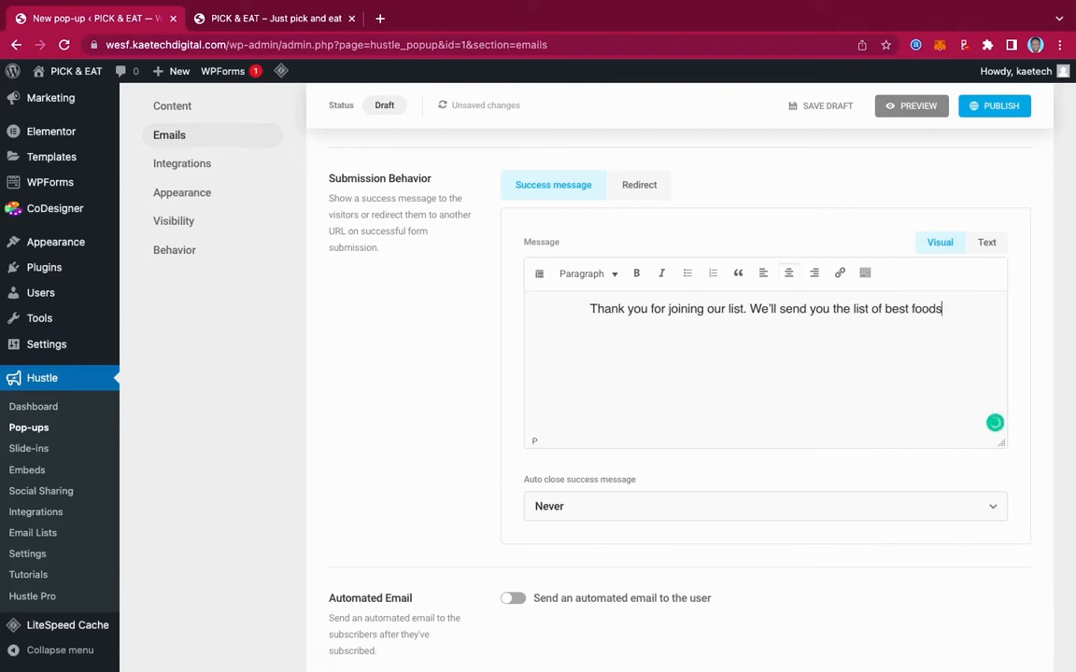
type(" in ou")
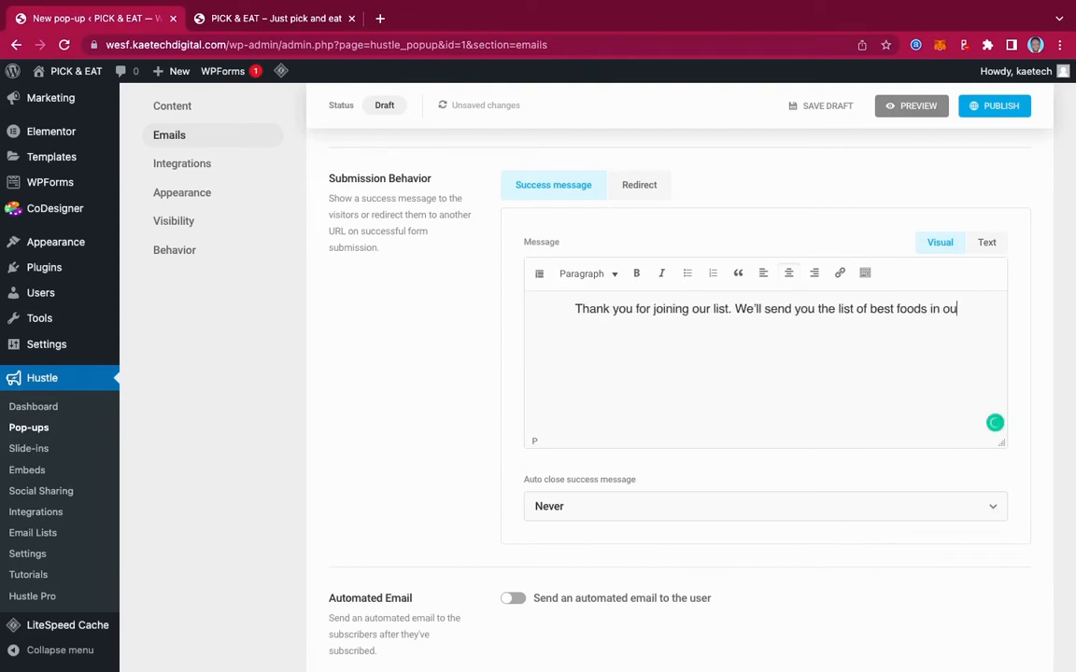
type("r menu")
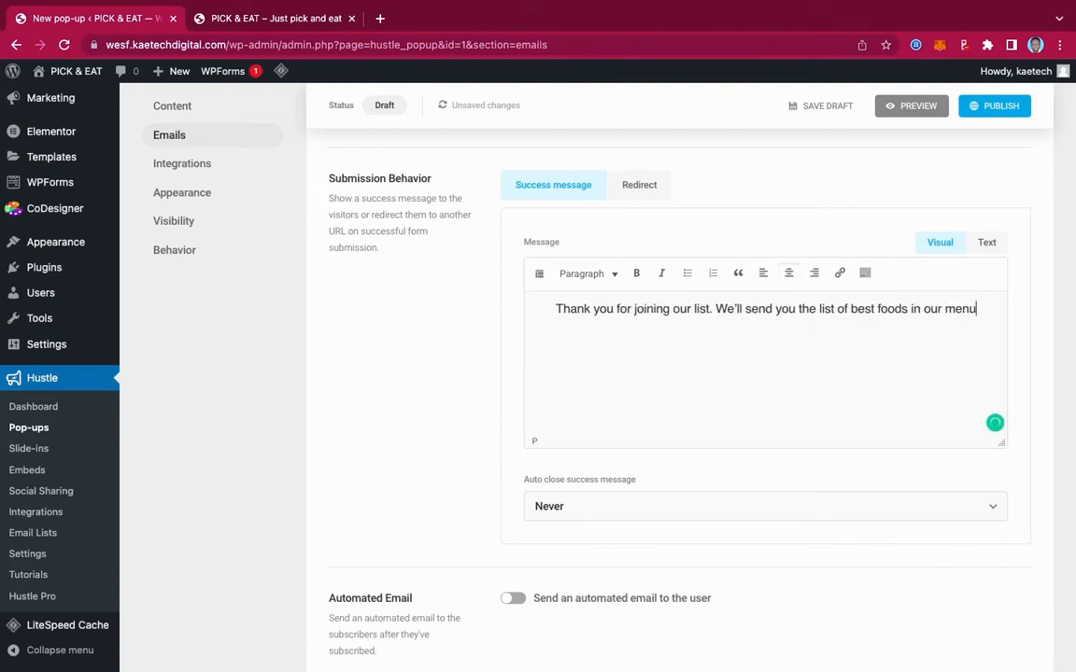
type(" soon")
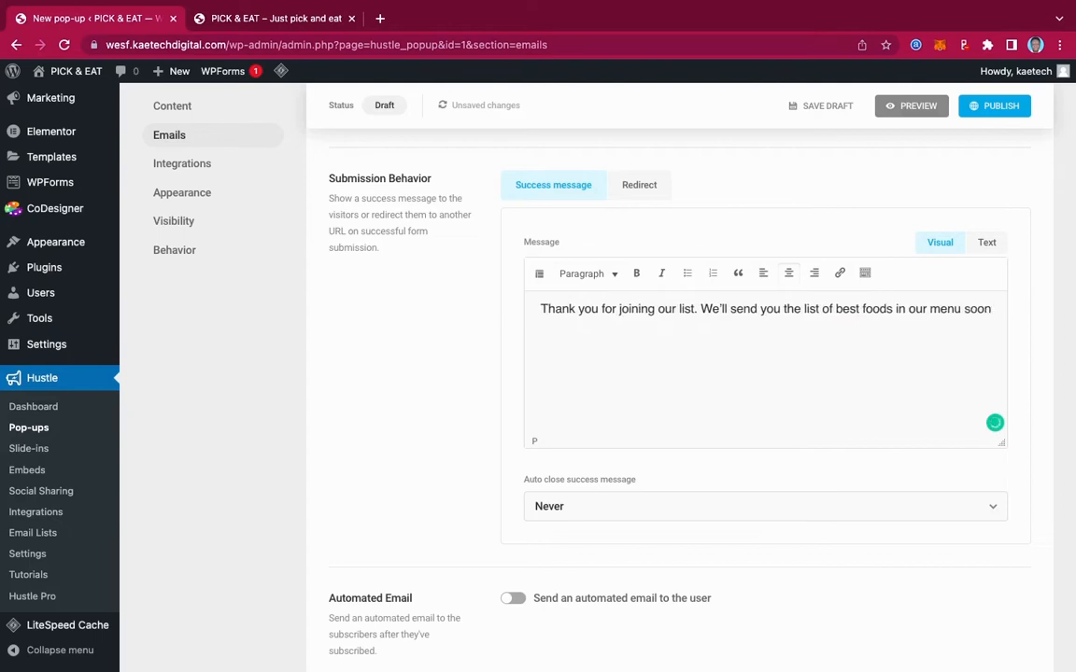
type(".")
Step: Leave the success message's auto close at Never and the automated email off, and proceed to the pop-up's Integrations section
scroll(757, 476, "down", 1)
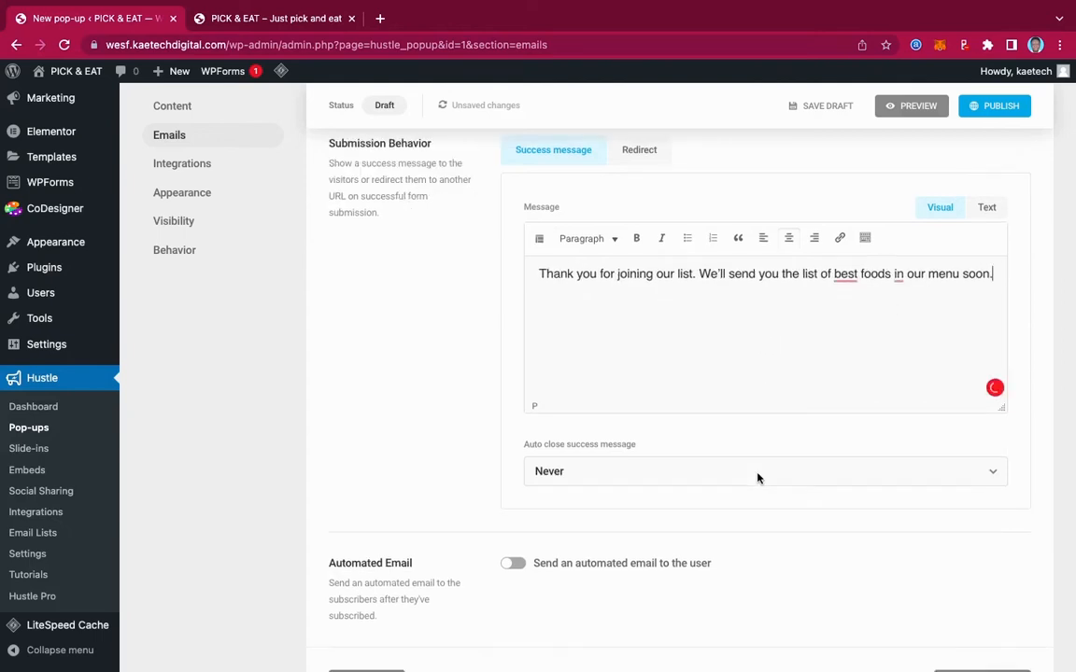
scroll(757, 478, "down", 2)
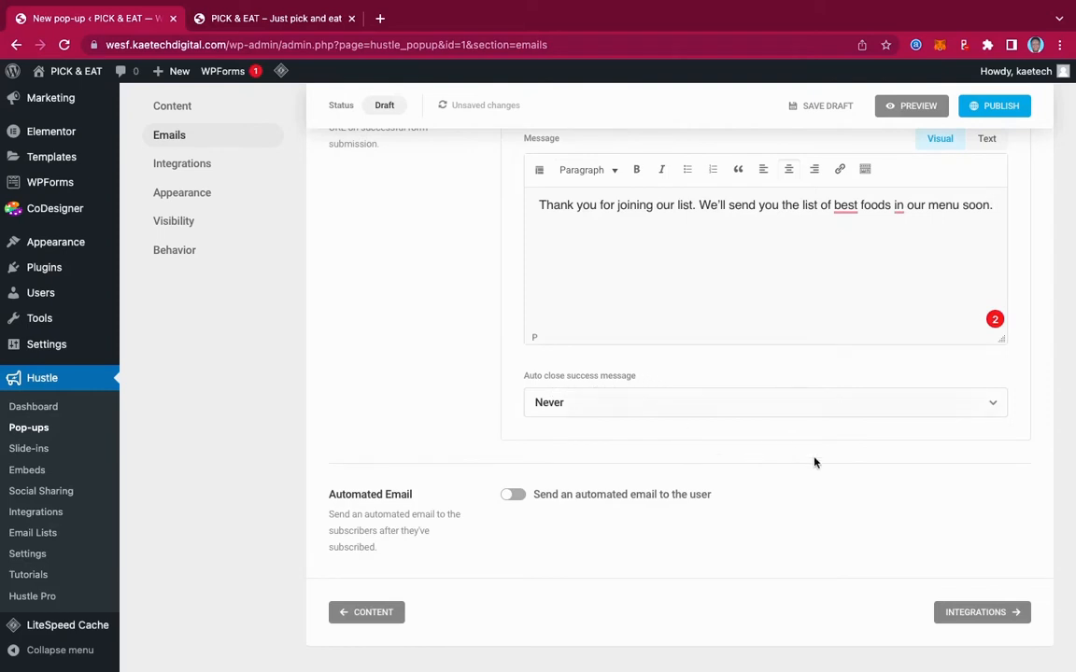
scroll(840, 506, "down", 2)
scroll(841, 509, "down", 1)
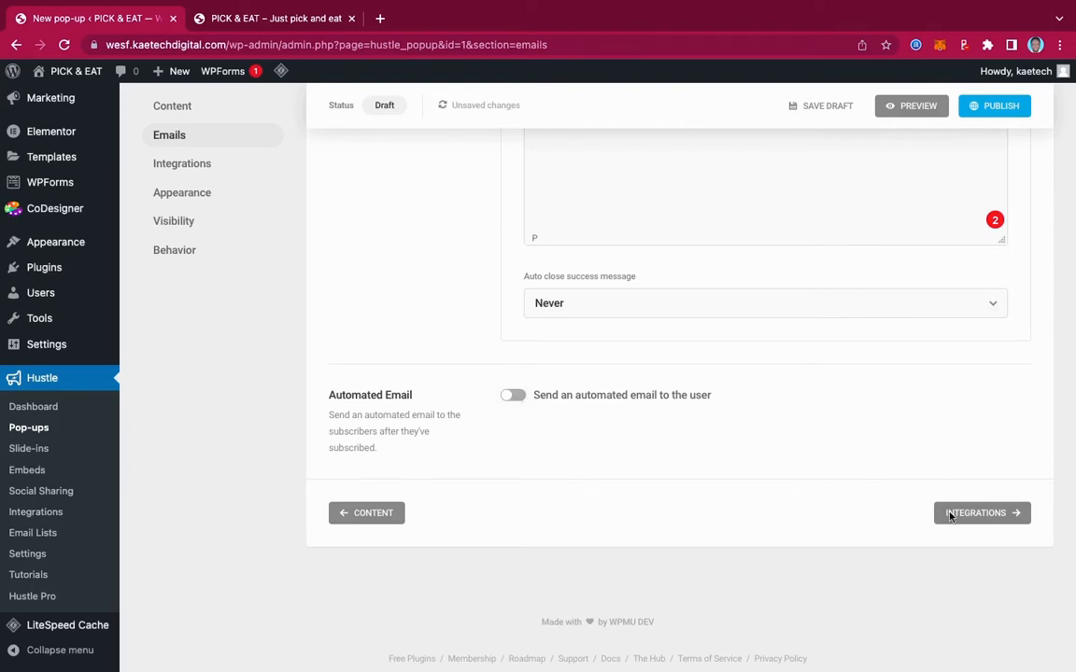
left_click(994, 512)
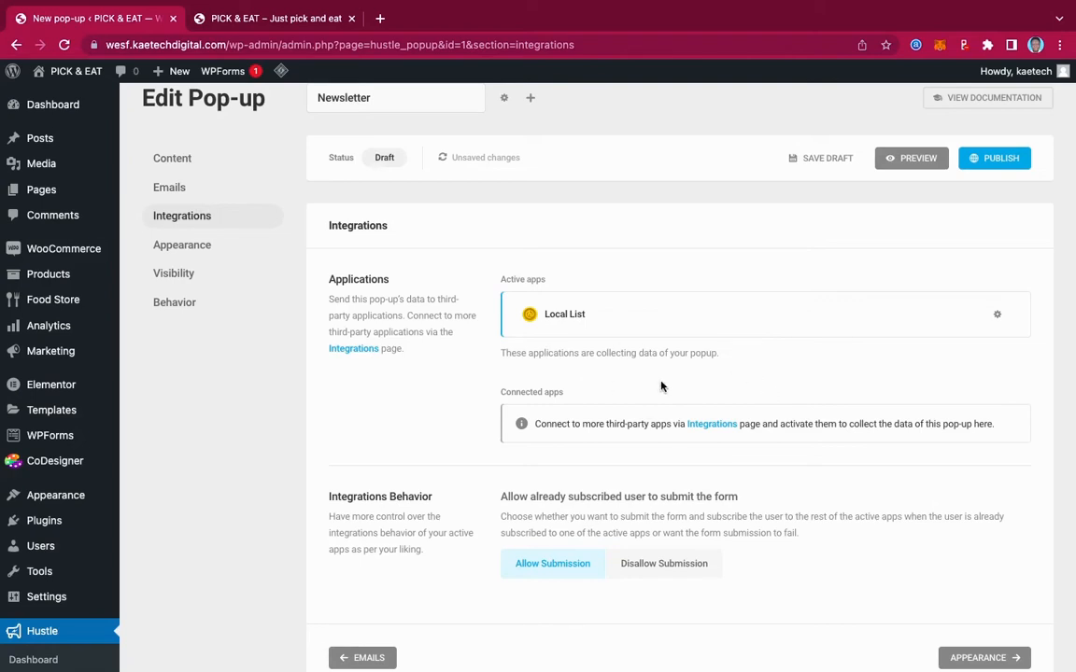
Step: Keep Local List as the active app and Allow Submission for already subscribed users, and proceed to the Appearance section
scroll(680, 388, "down", 2)
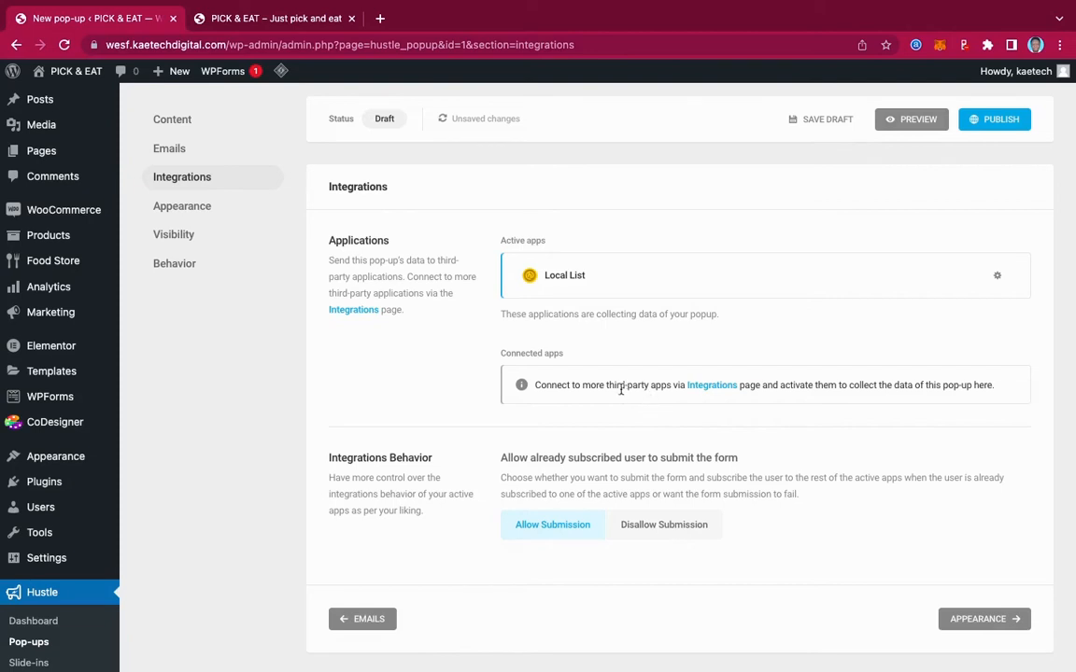
scroll(528, 454, "down", 5)
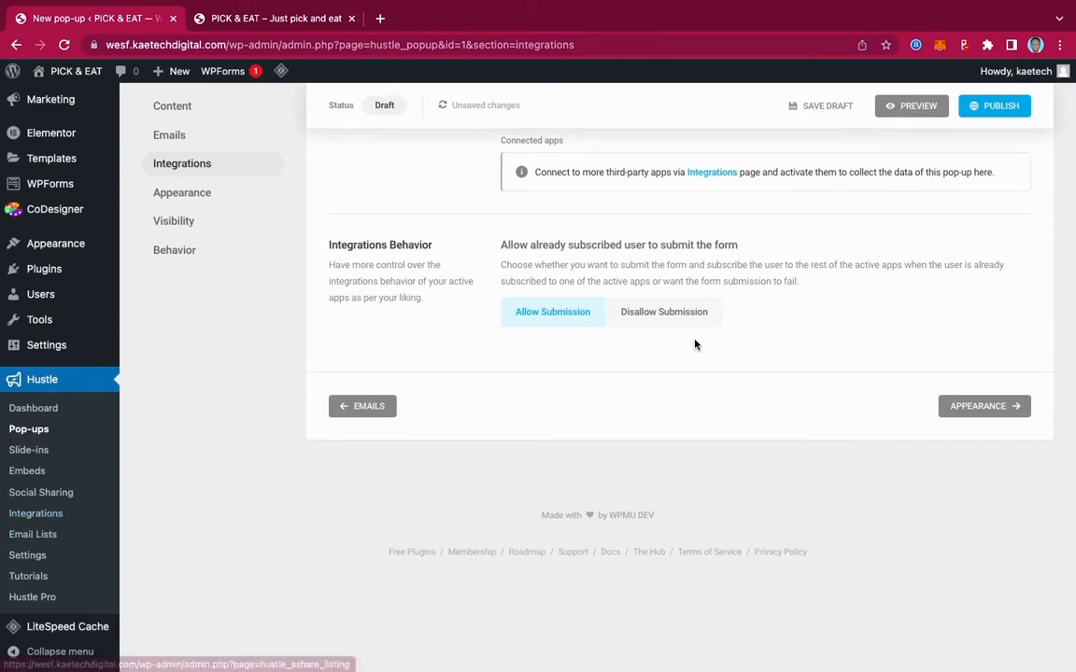
scroll(695, 344, "up", 3)
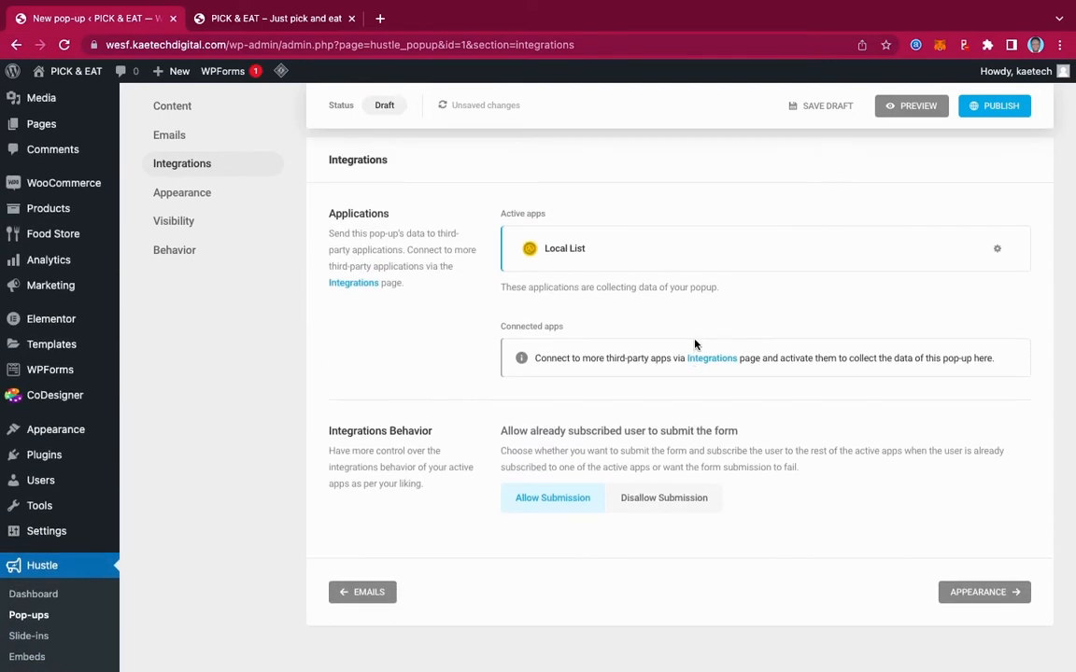
scroll(695, 345, "down", 1)
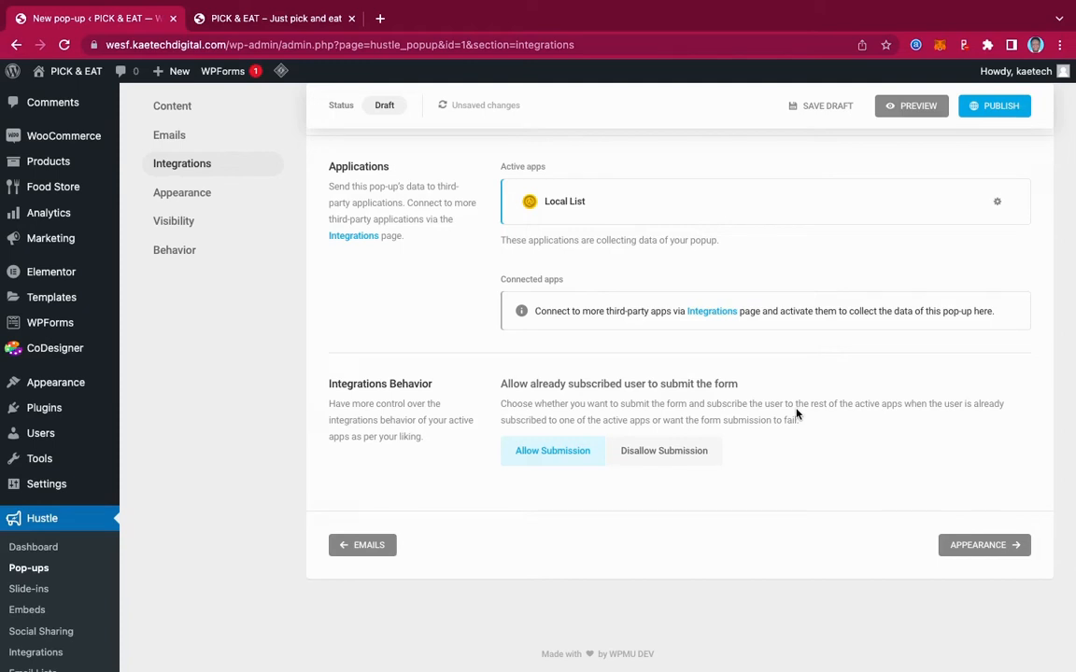
scroll(798, 413, "down", 2)
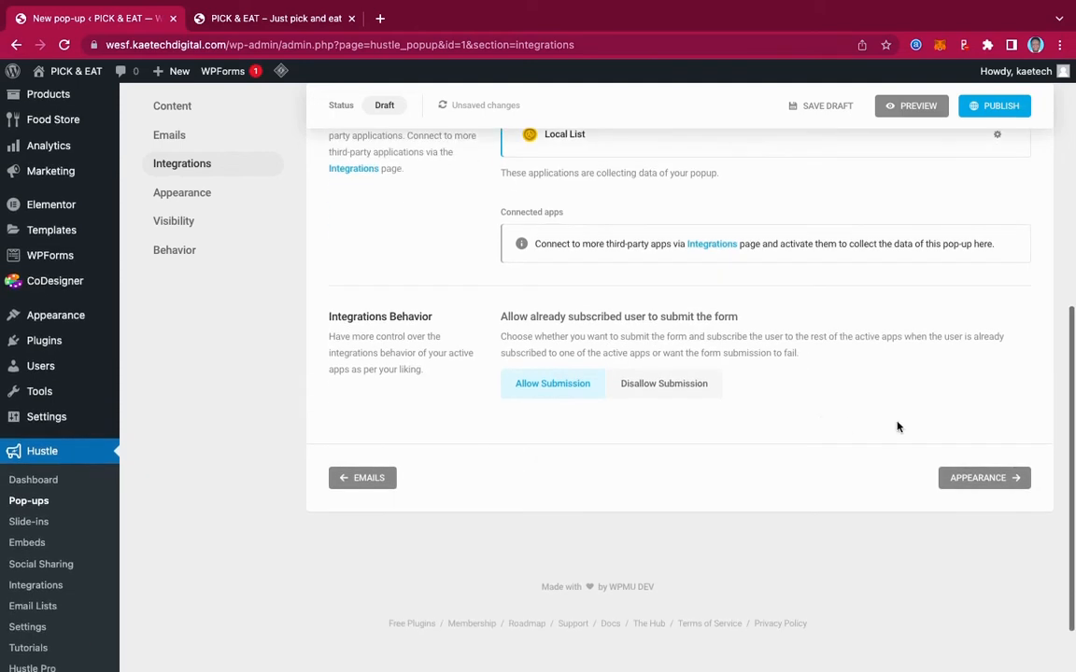
left_click(976, 478)
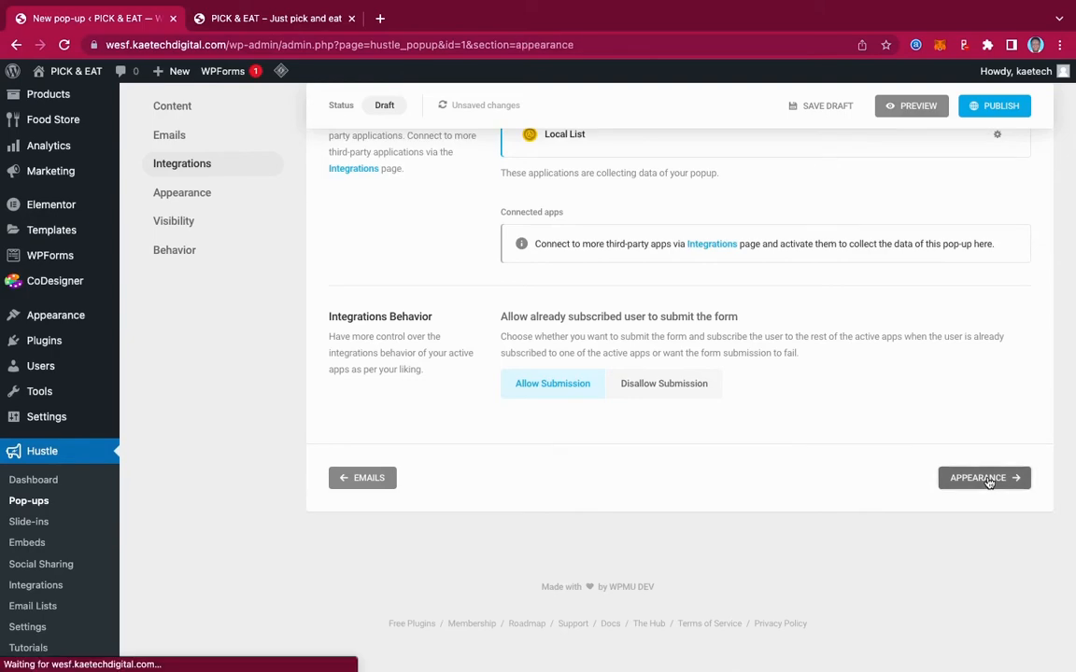
Step: Examine the Appearance options, including the Featured Image, Background Image and Opt-in Form element settings, without changing them
scroll(656, 419, "down", 5)
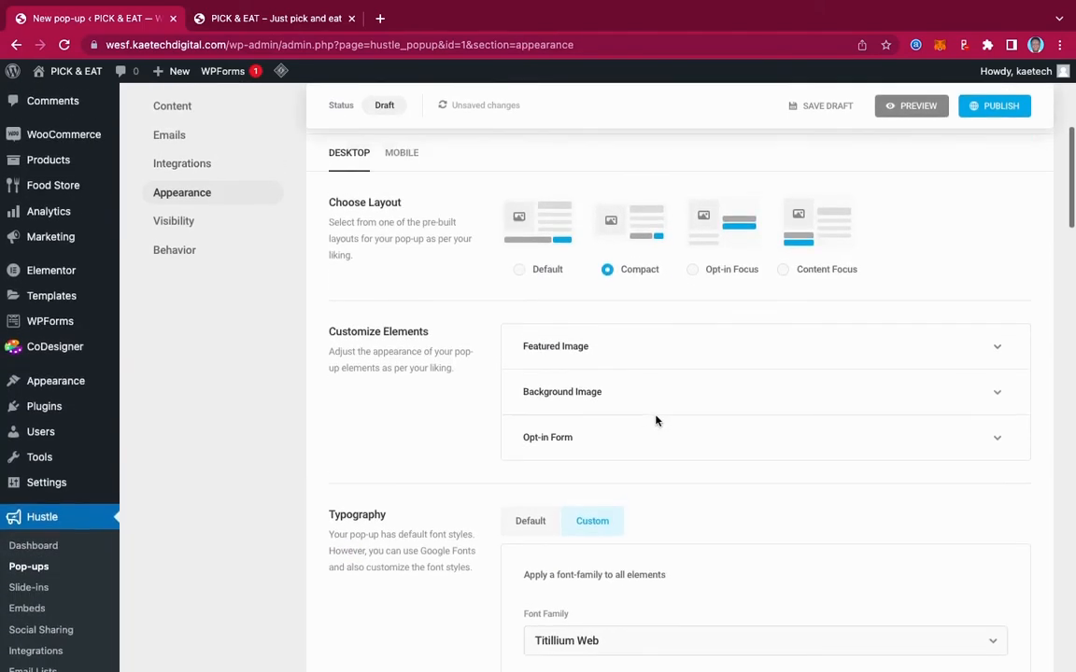
scroll(656, 420, "down", 10)
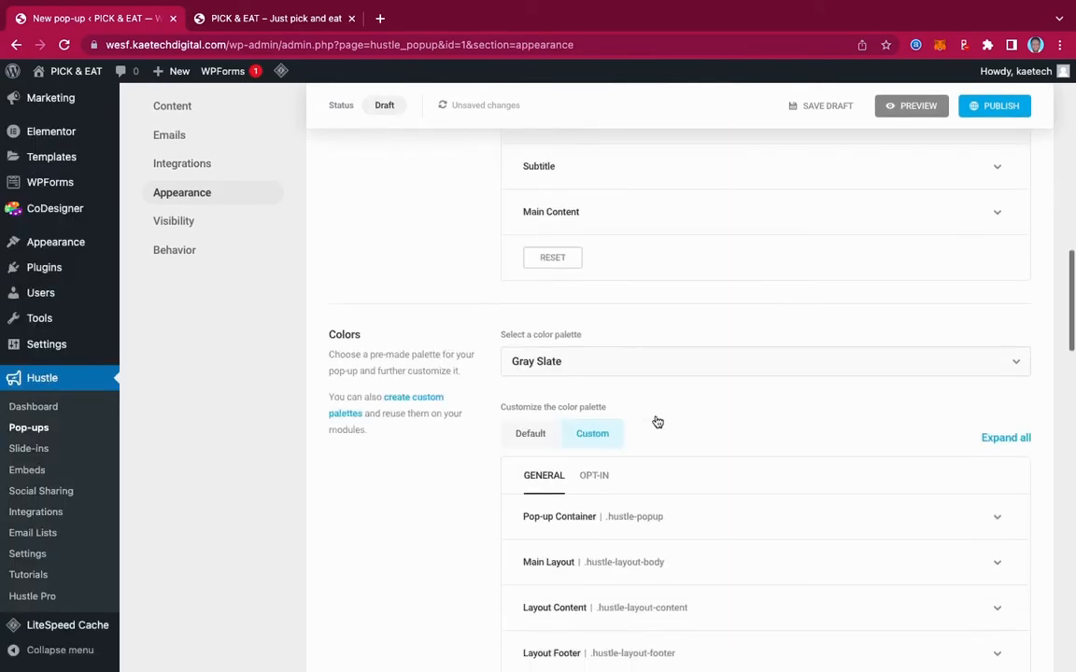
scroll(656, 420, "down", 4)
scroll(655, 419, "up", 10)
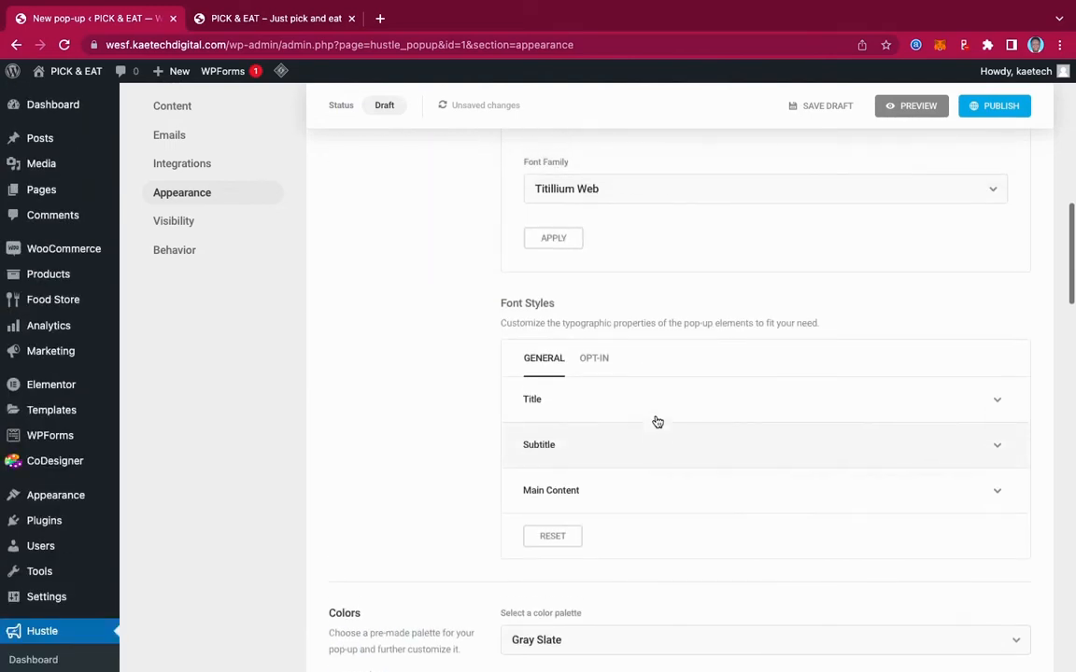
scroll(656, 417, "up", 6)
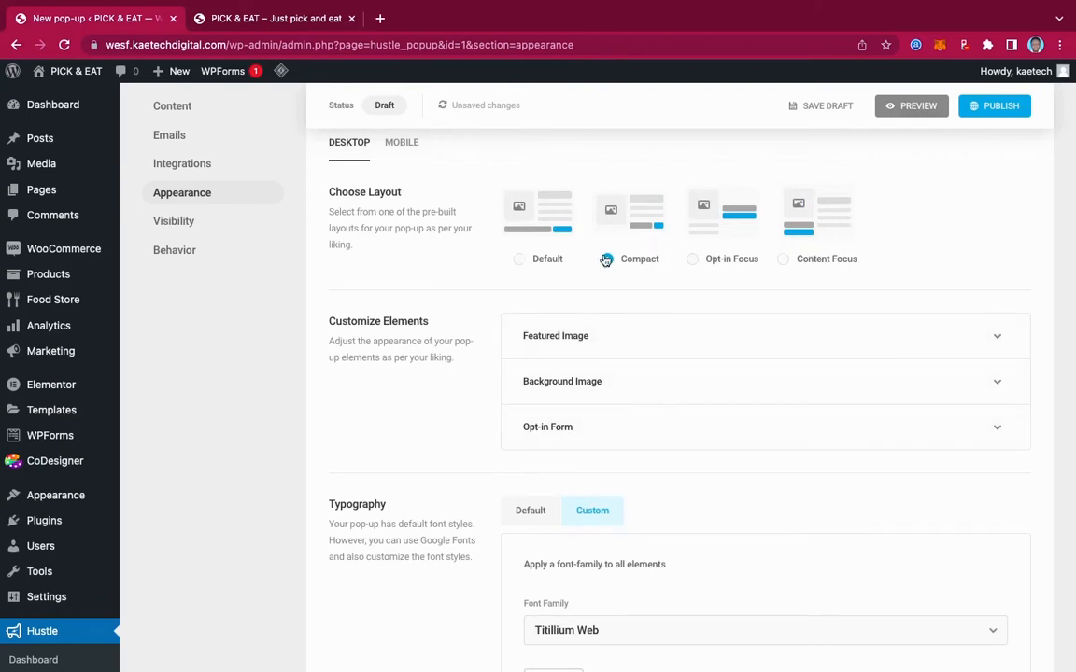
left_click(850, 349)
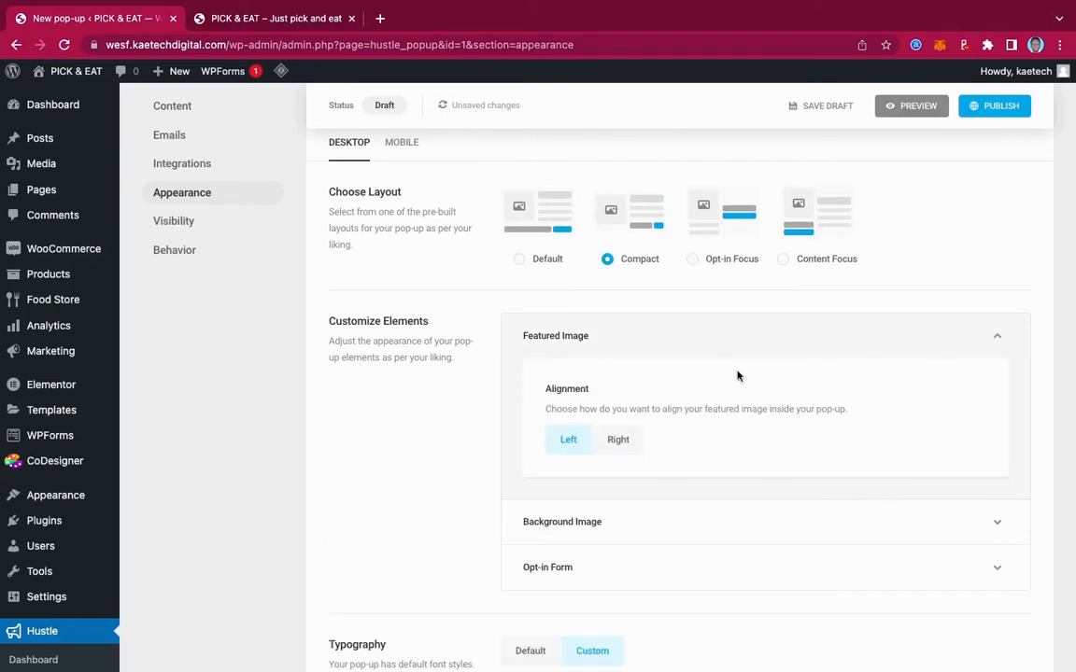
left_click(826, 337)
left_click(679, 389)
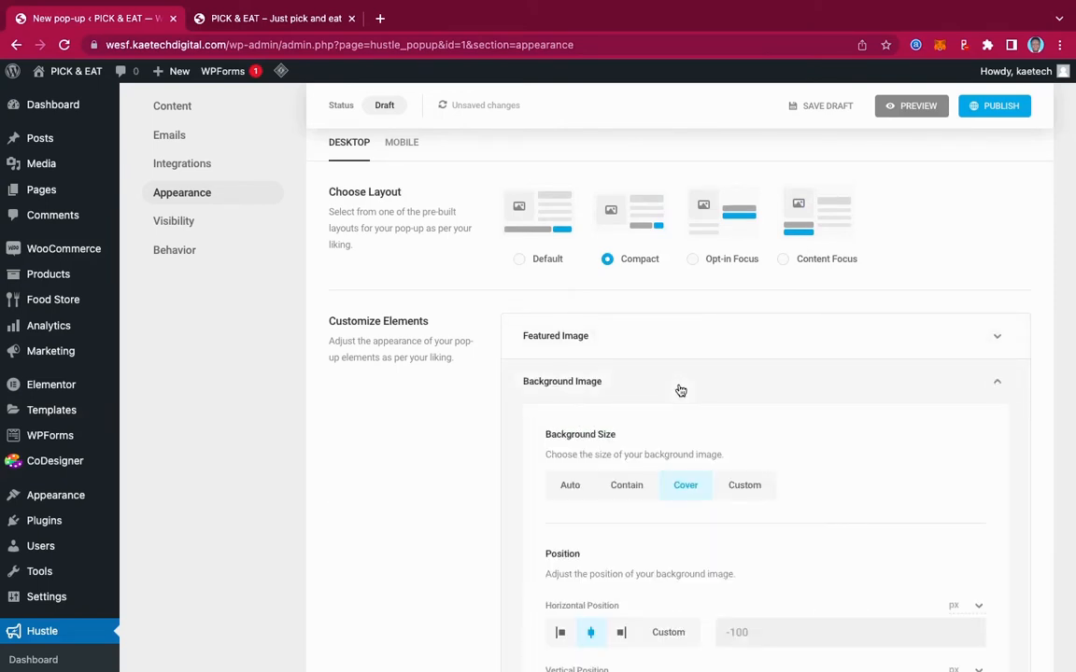
left_click(793, 388)
scroll(793, 384, "down", 3)
left_click(718, 310)
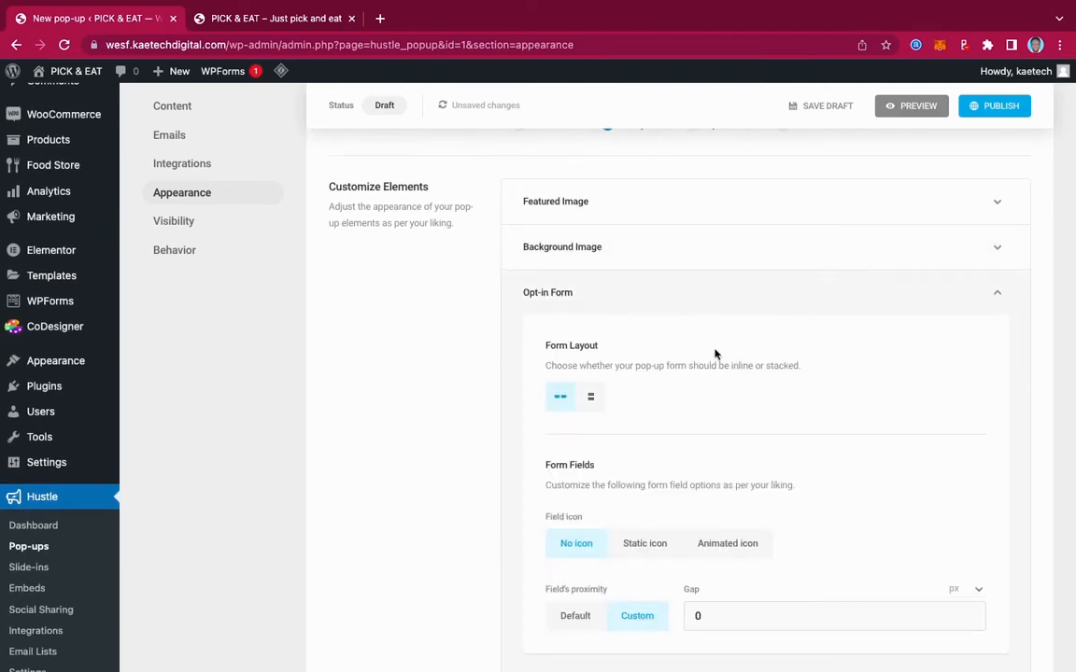
scroll(731, 436, "down", 3)
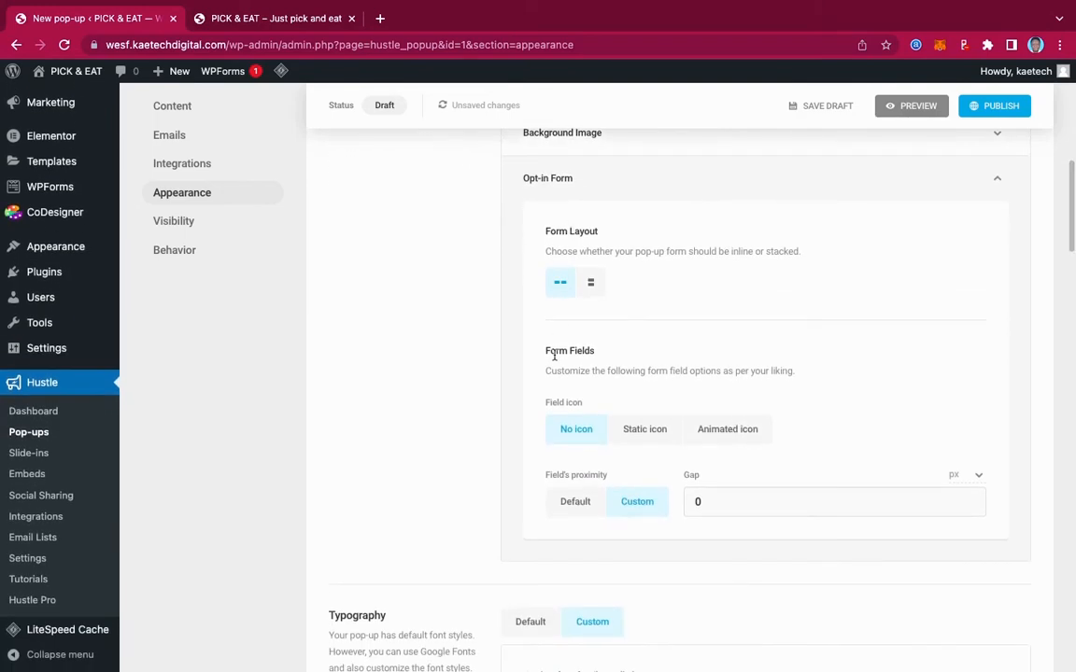
left_click(758, 179)
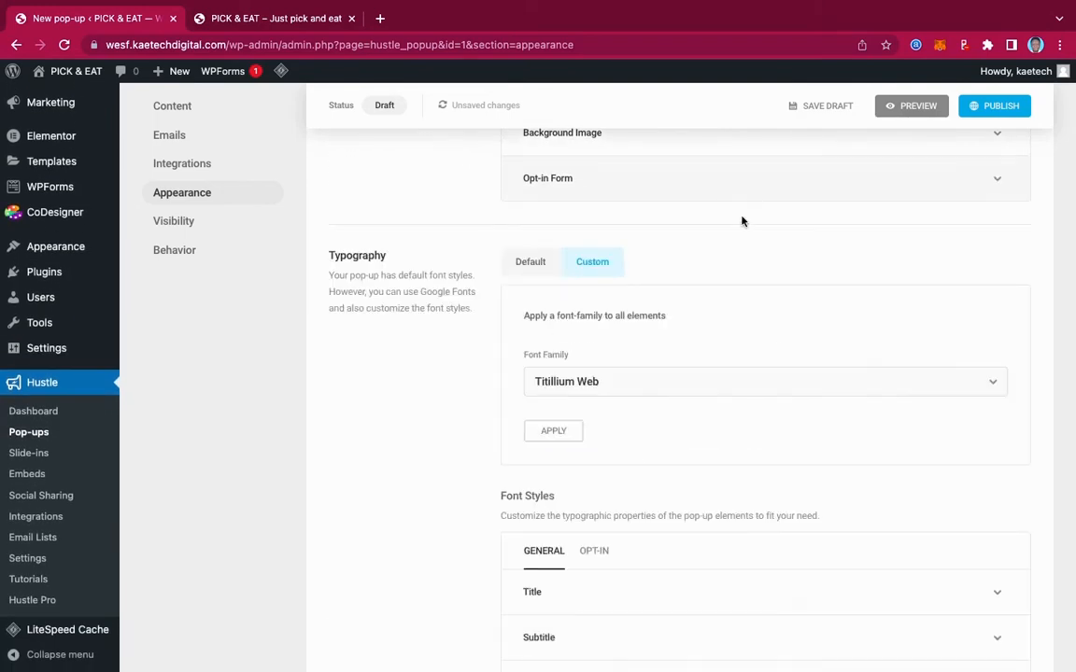
Step: Set the pop-up's typography font family to Josefin Sans and apply it to all elements
scroll(738, 280, "down", 2)
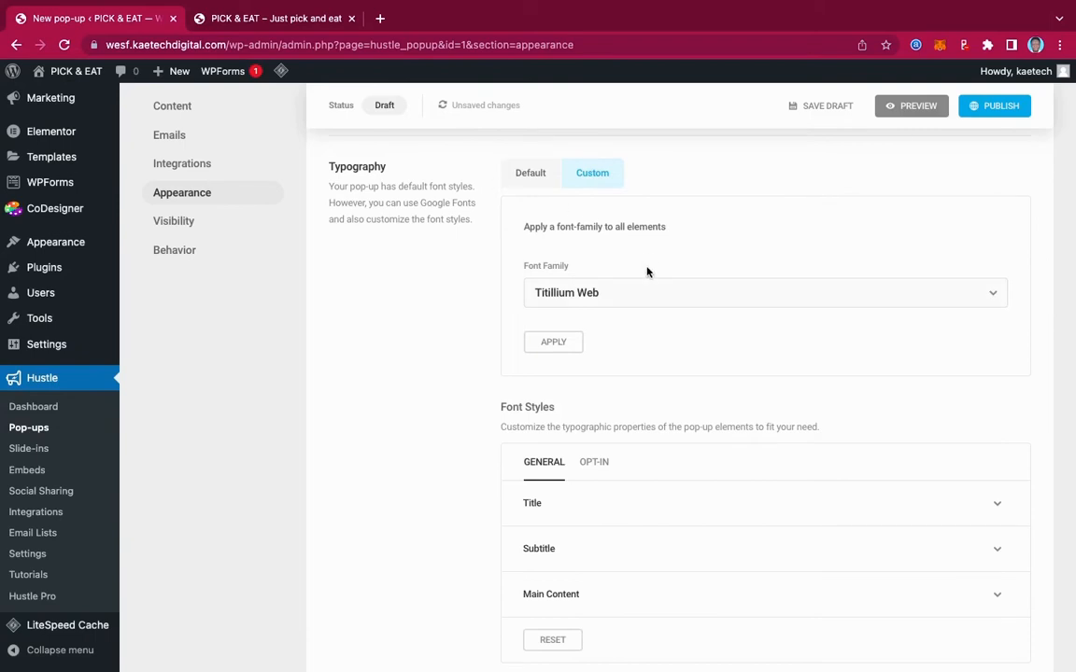
scroll(708, 295, "down", 1)
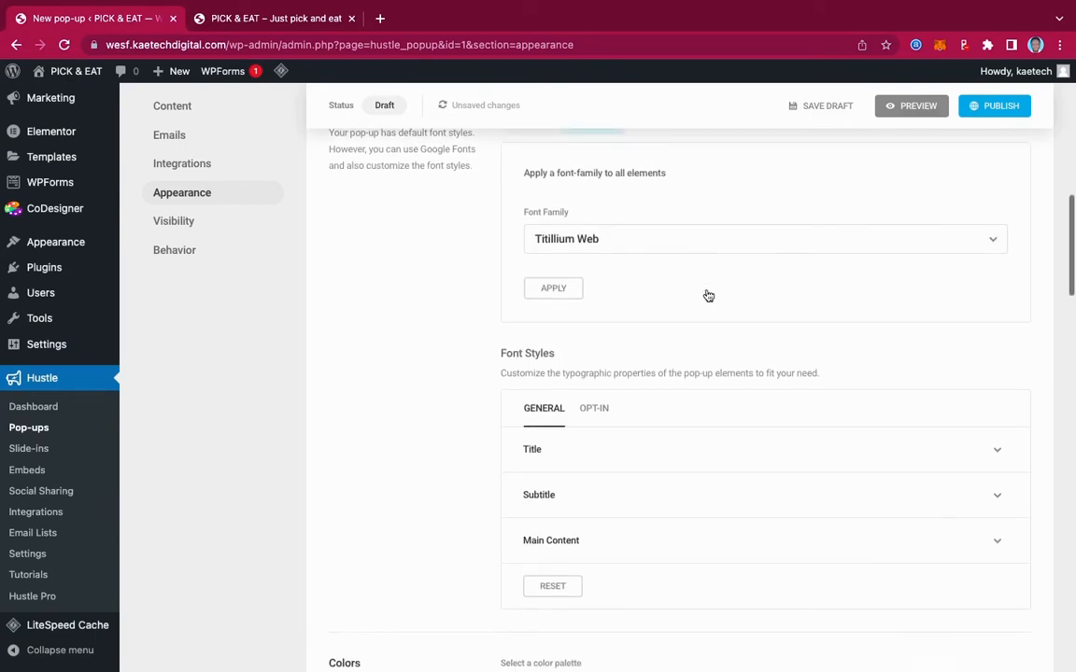
left_click(728, 244)
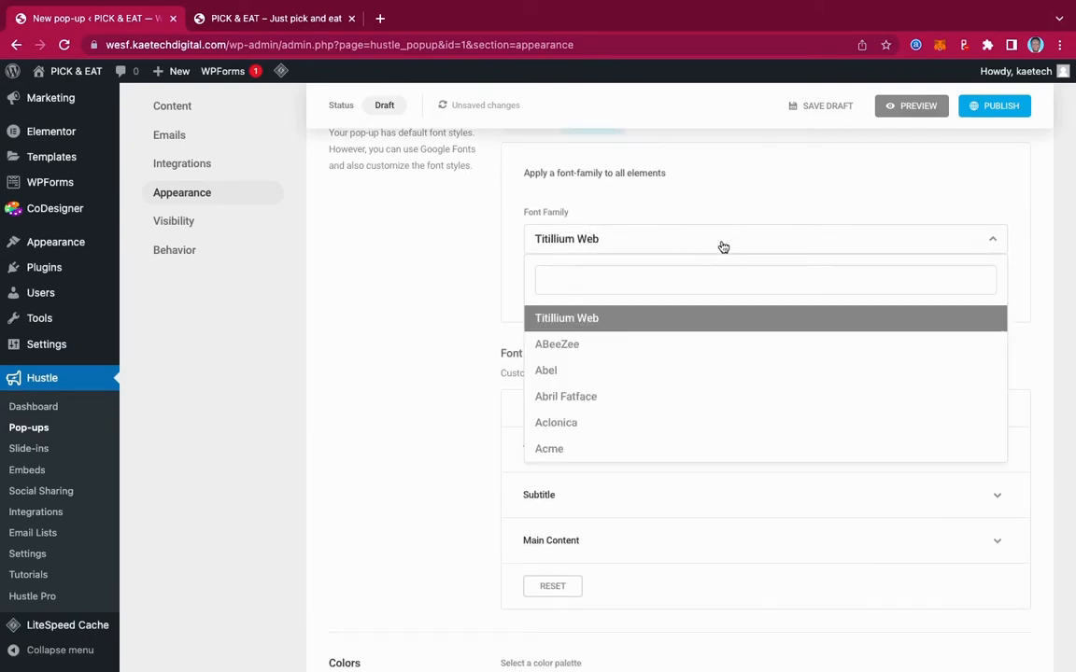
type("jose")
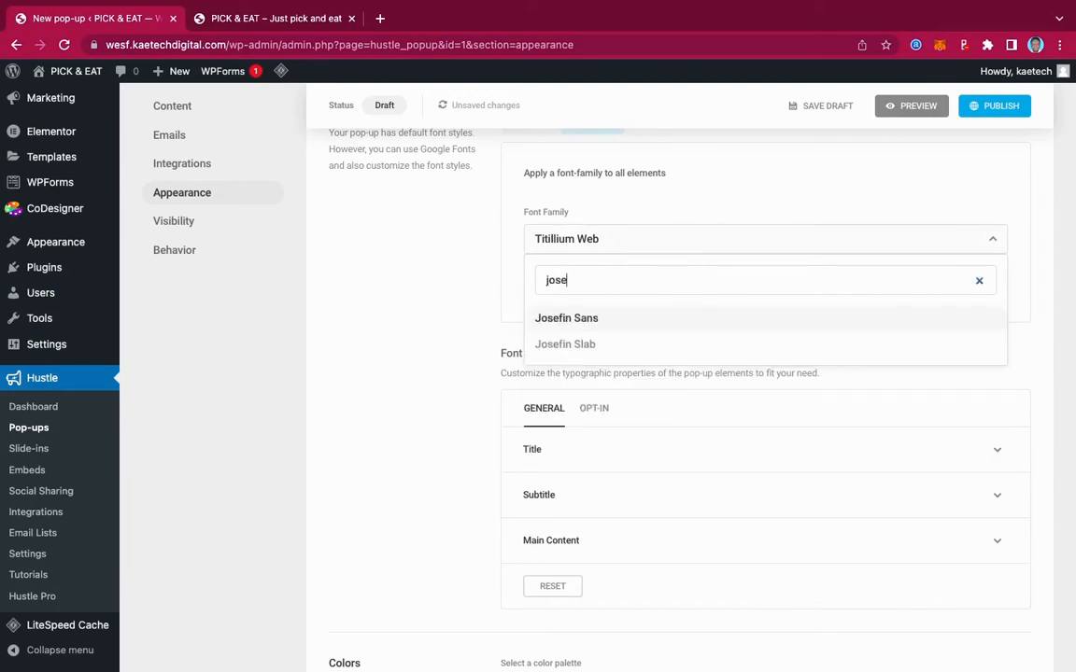
left_click(593, 318)
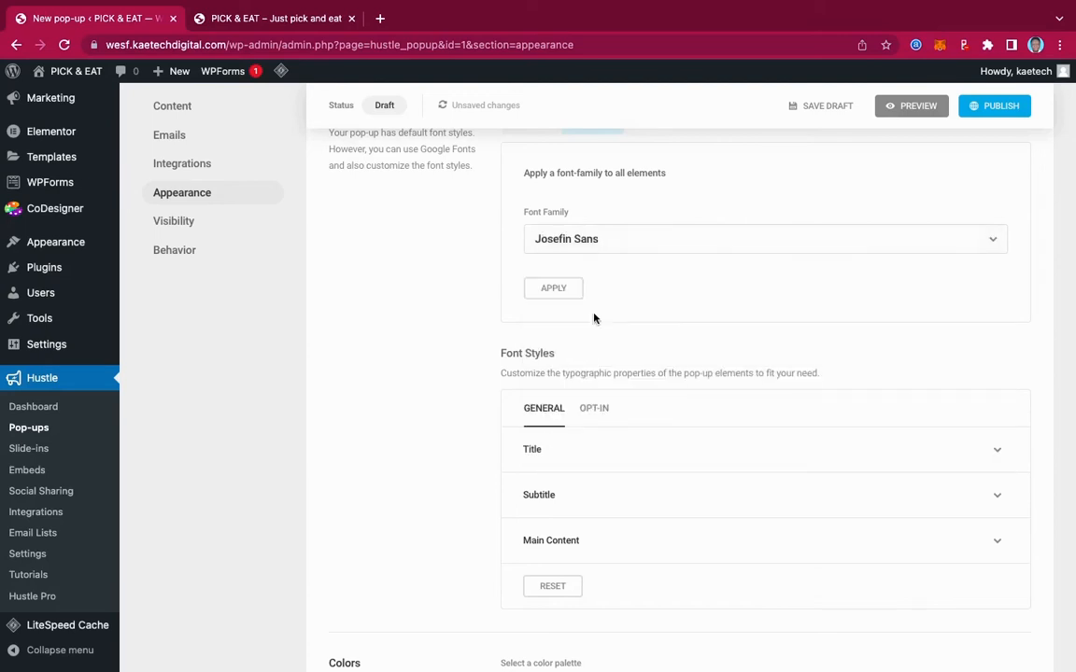
left_click(552, 291)
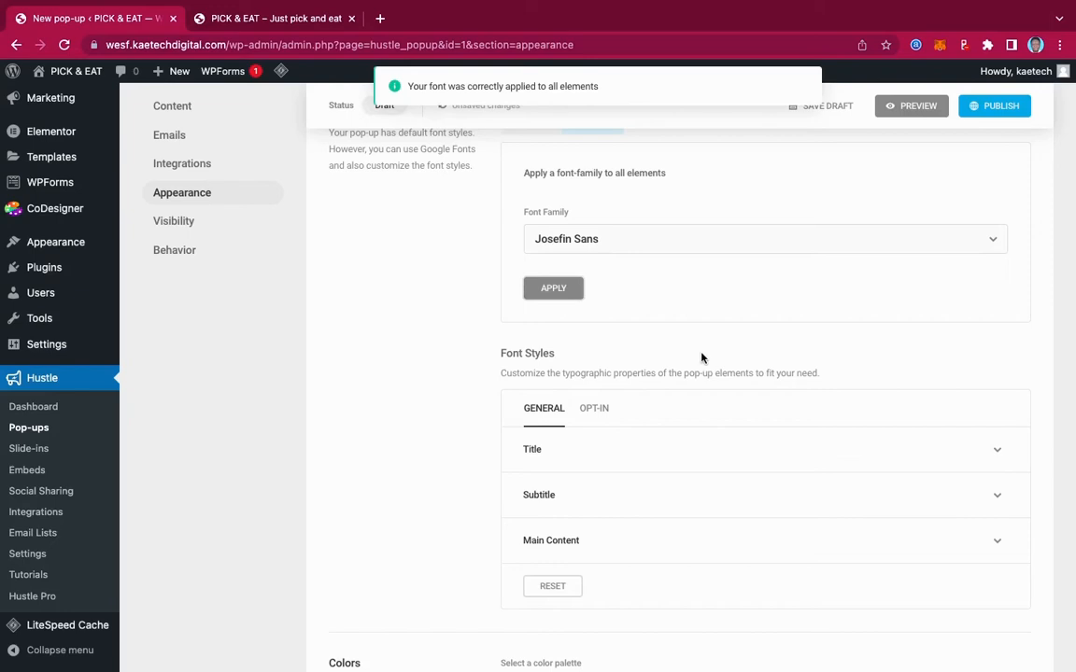
Step: Set the font family of the pop-up's Title to Berkshire Swash in the general font styles
scroll(702, 355, "down", 4)
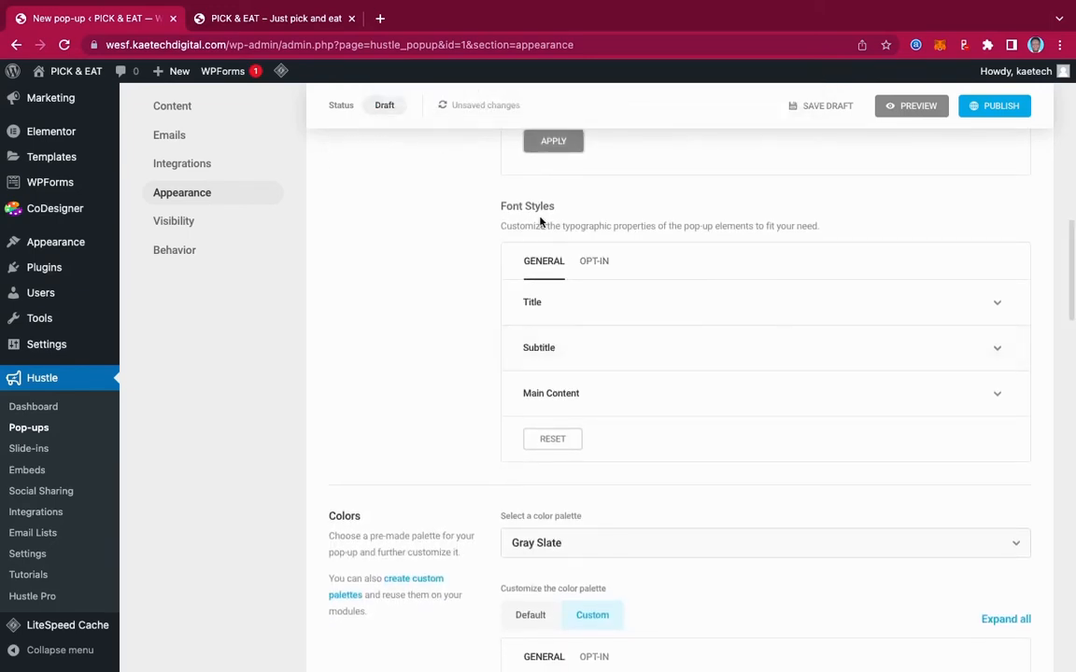
scroll(660, 293, "down", 1)
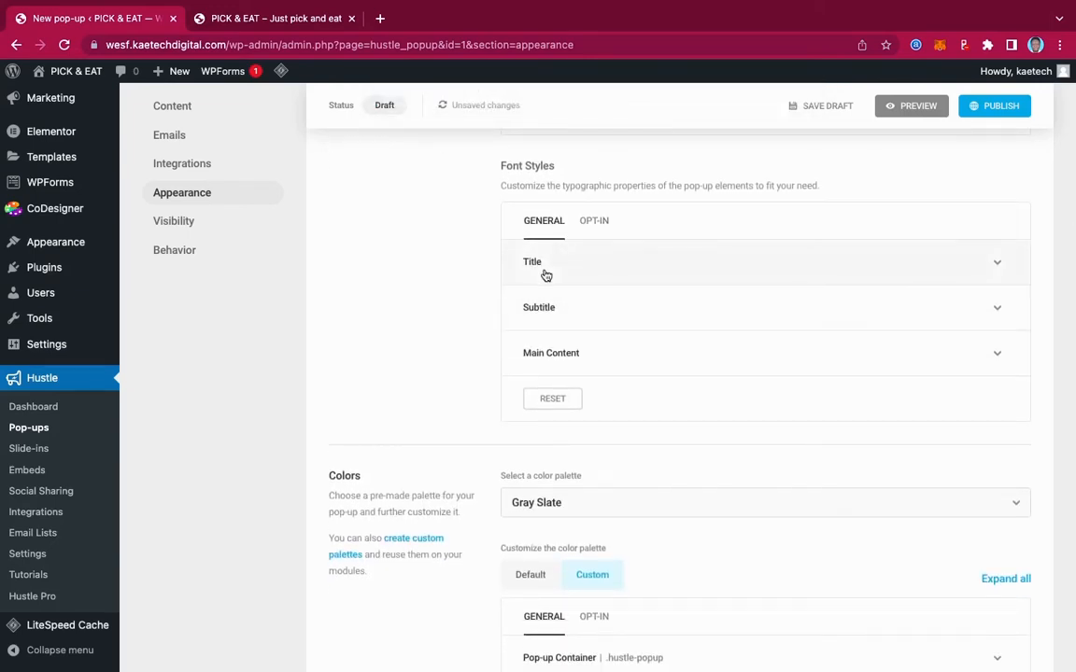
left_click(738, 272)
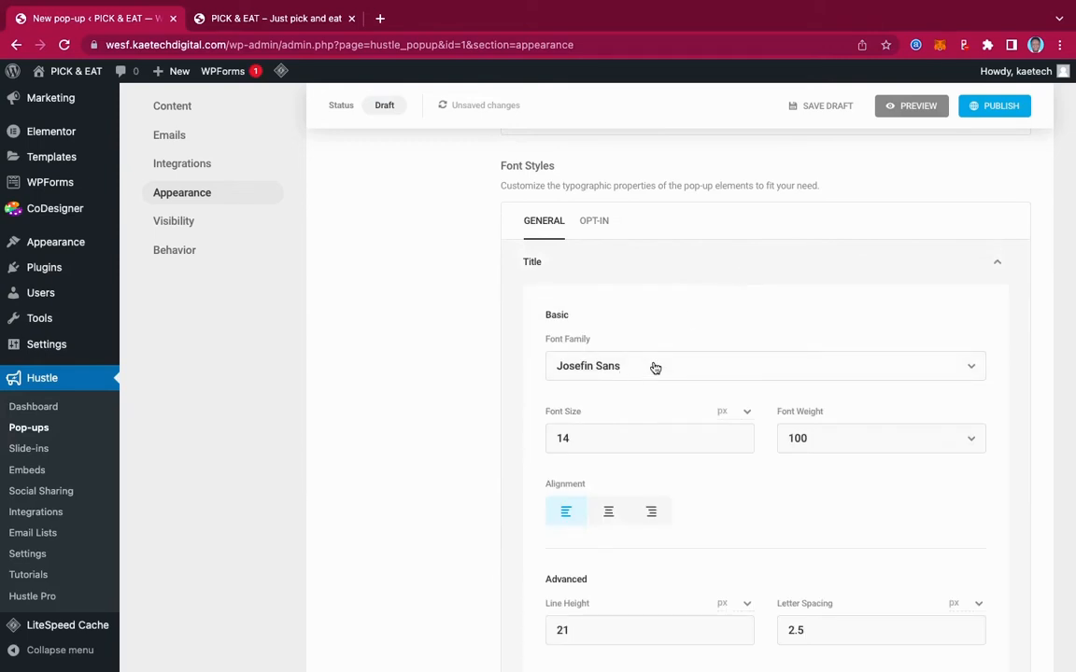
scroll(653, 367, "down", 2)
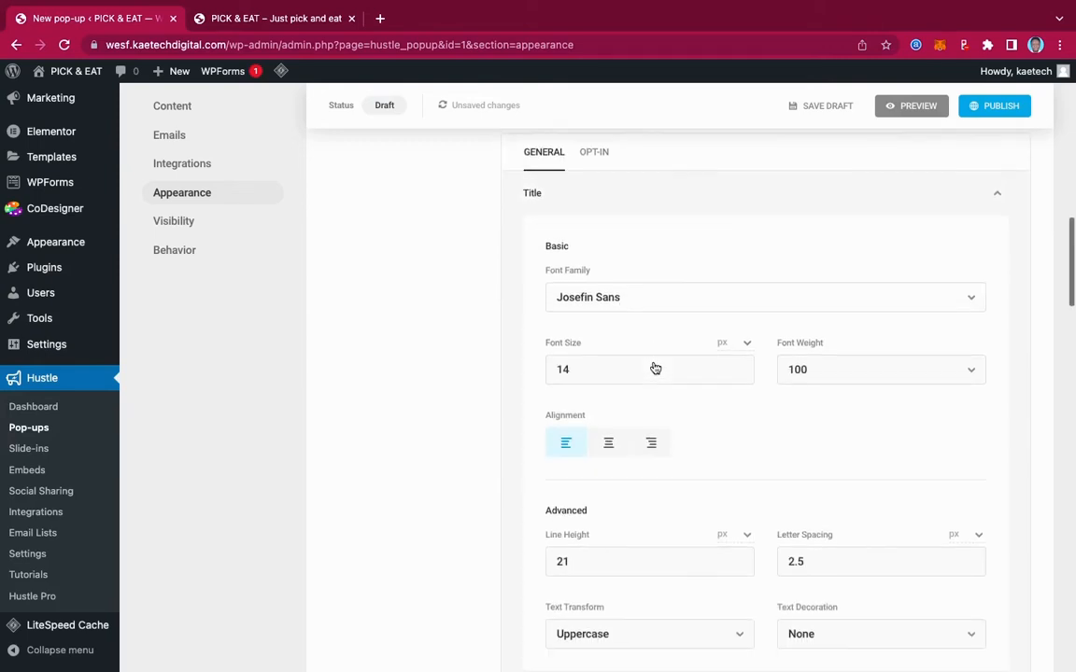
left_click(662, 294)
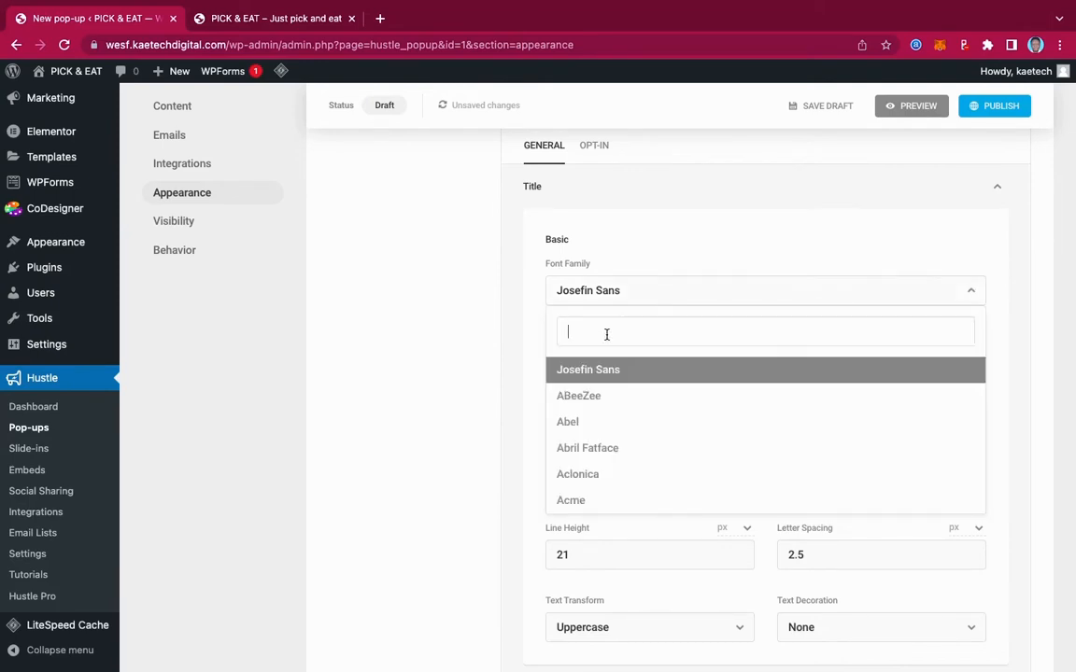
type("berk")
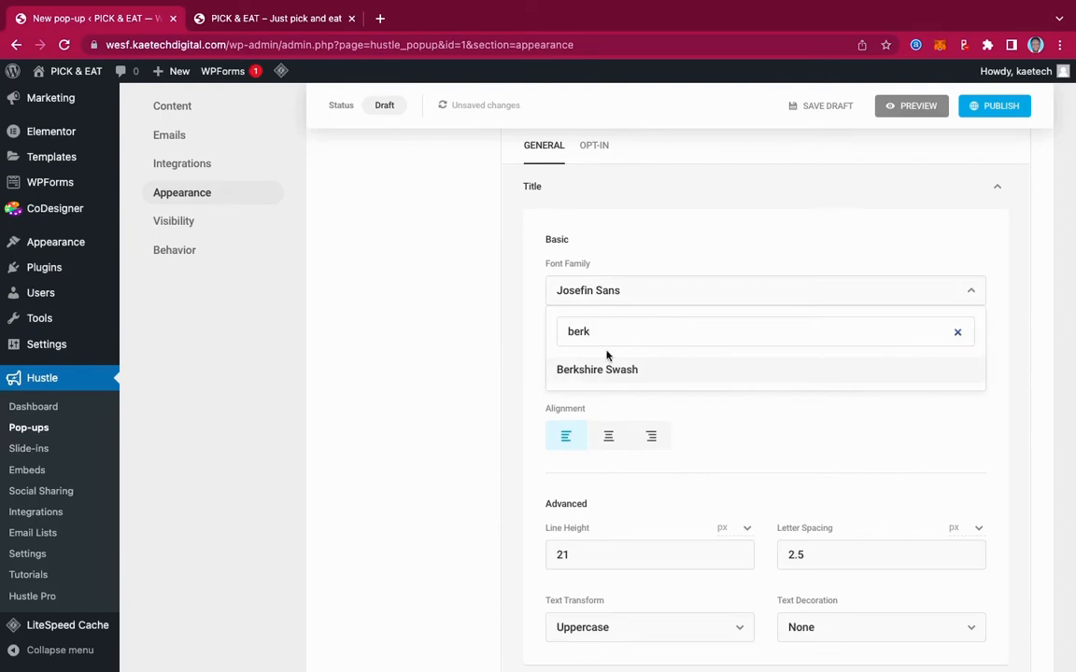
left_click(613, 370)
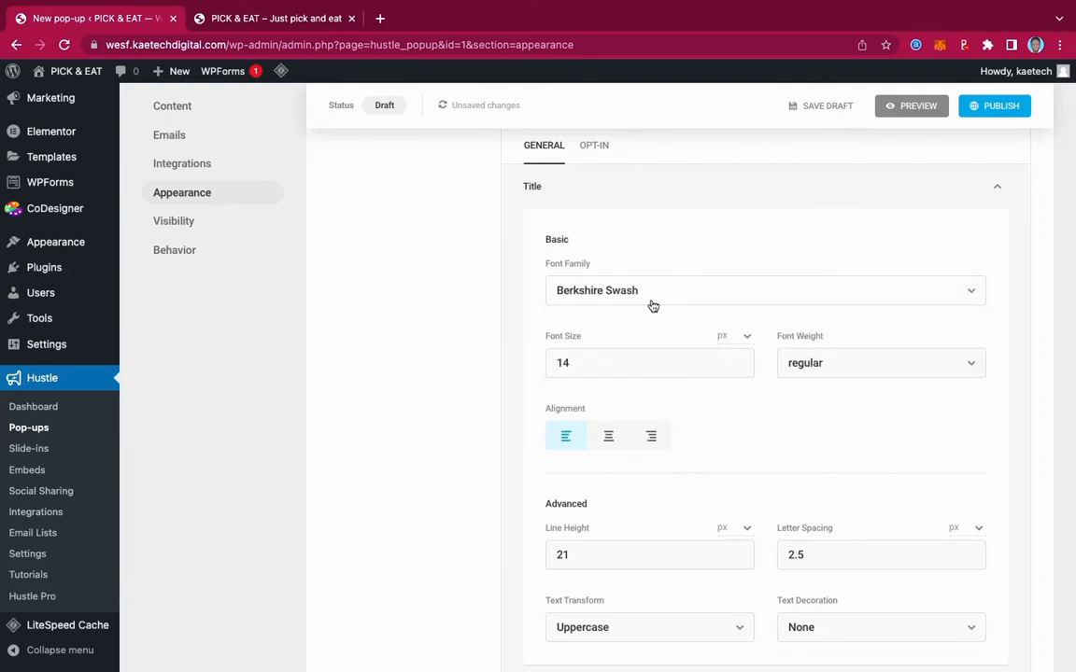
Step: Review the Title's remaining font style settings and the Subtitle's font settings without changing them
scroll(653, 306, "down", 3)
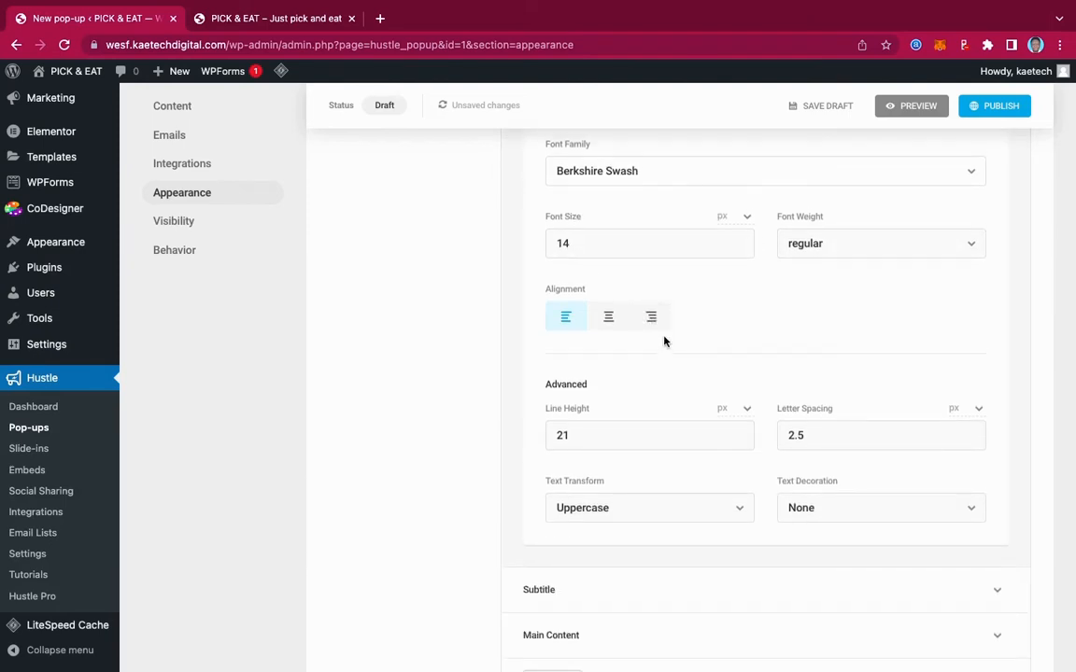
scroll(665, 341, "up", 2)
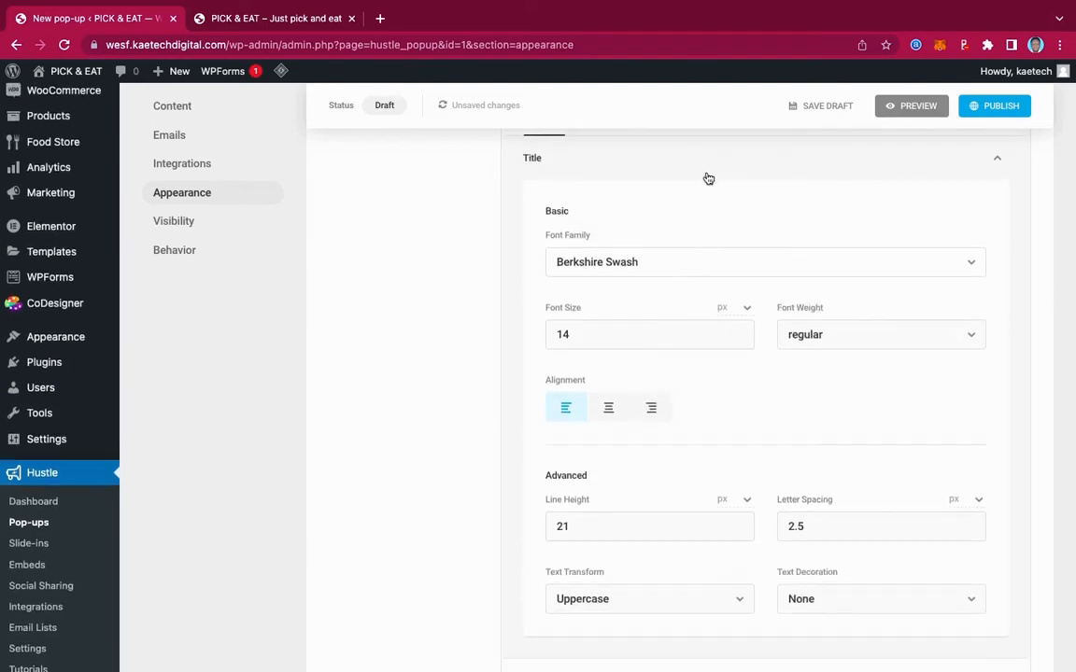
scroll(683, 307, "down", 3)
scroll(684, 307, "up", 1)
scroll(685, 307, "up", 1)
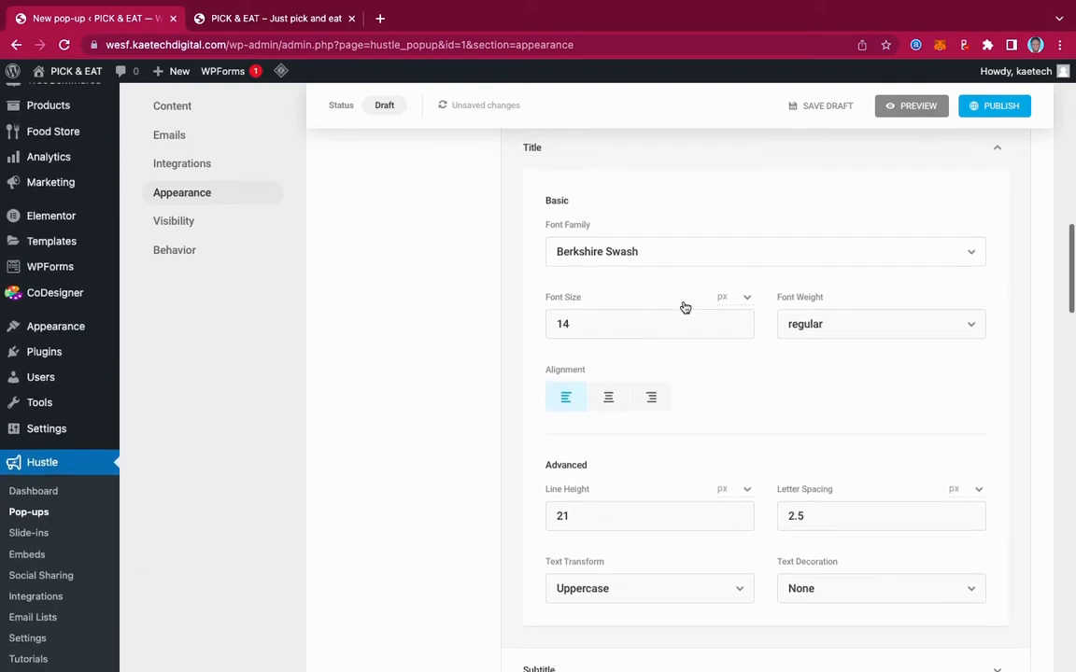
scroll(685, 301, "up", 1)
left_click(704, 178)
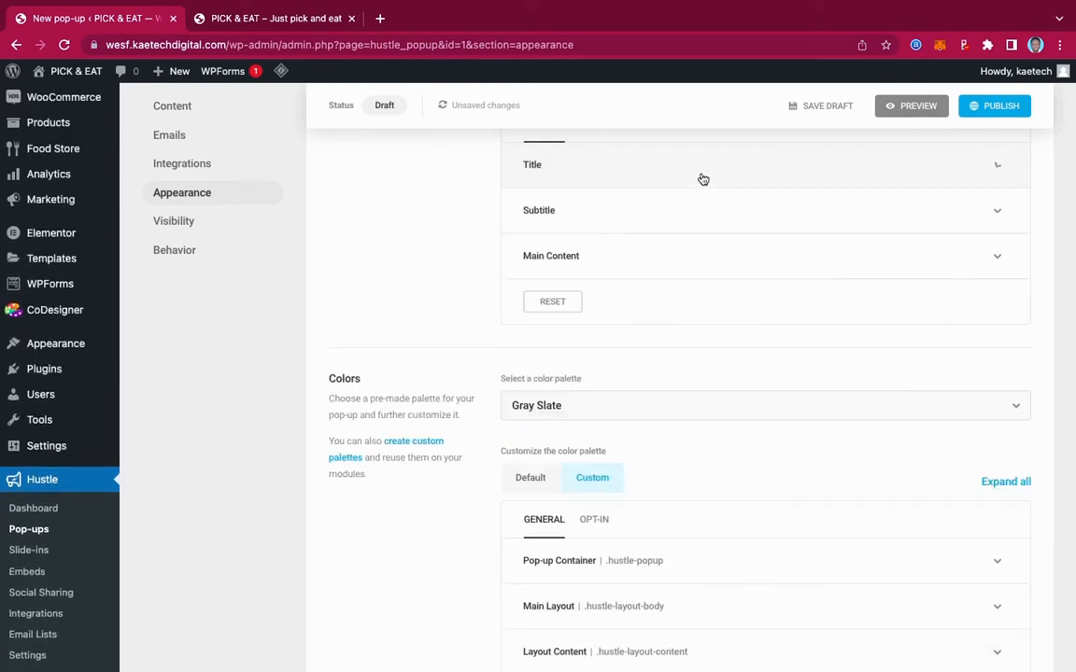
left_click(662, 216)
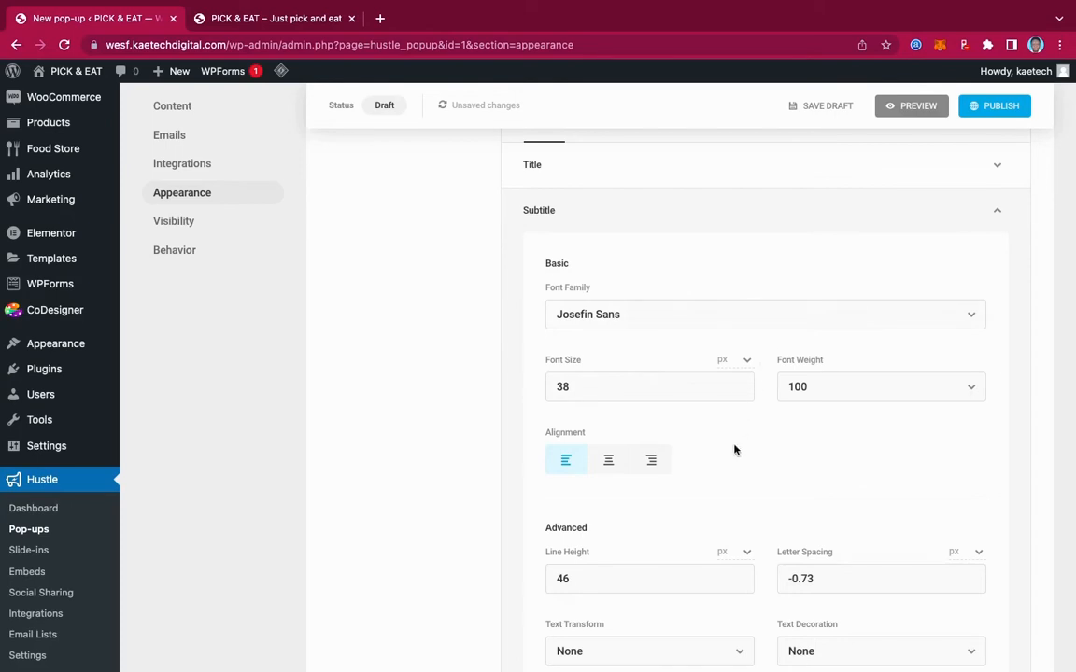
left_click(729, 227)
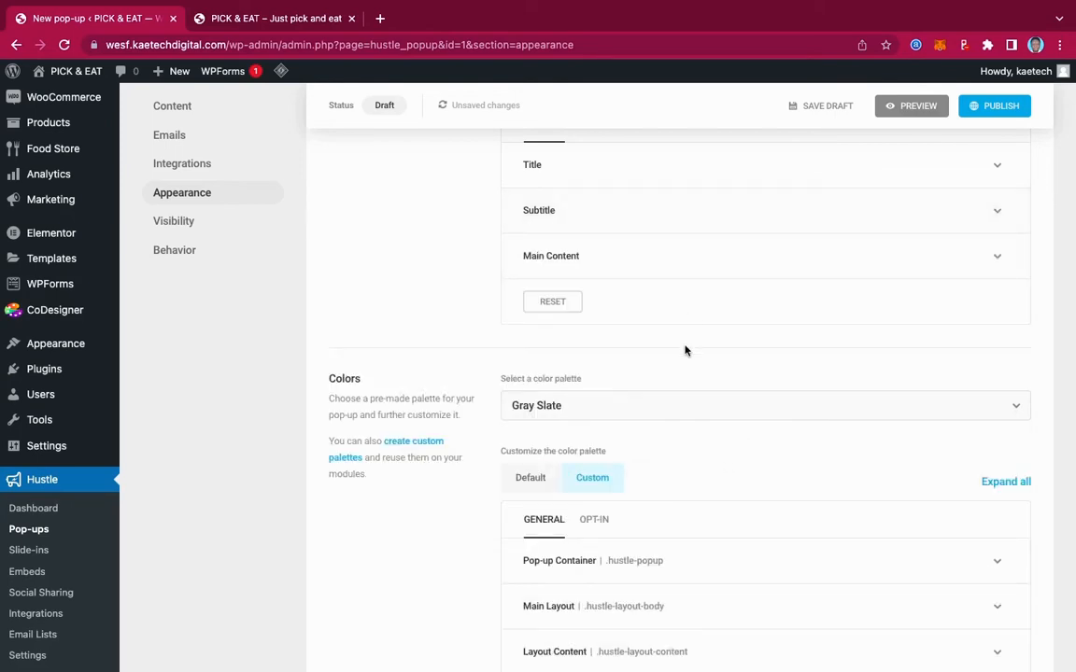
Step: Set the Pop-up Container's overlay mask in the custom color palette to dark gray #333333 with 0.58 opacity
scroll(684, 350, "down", 3)
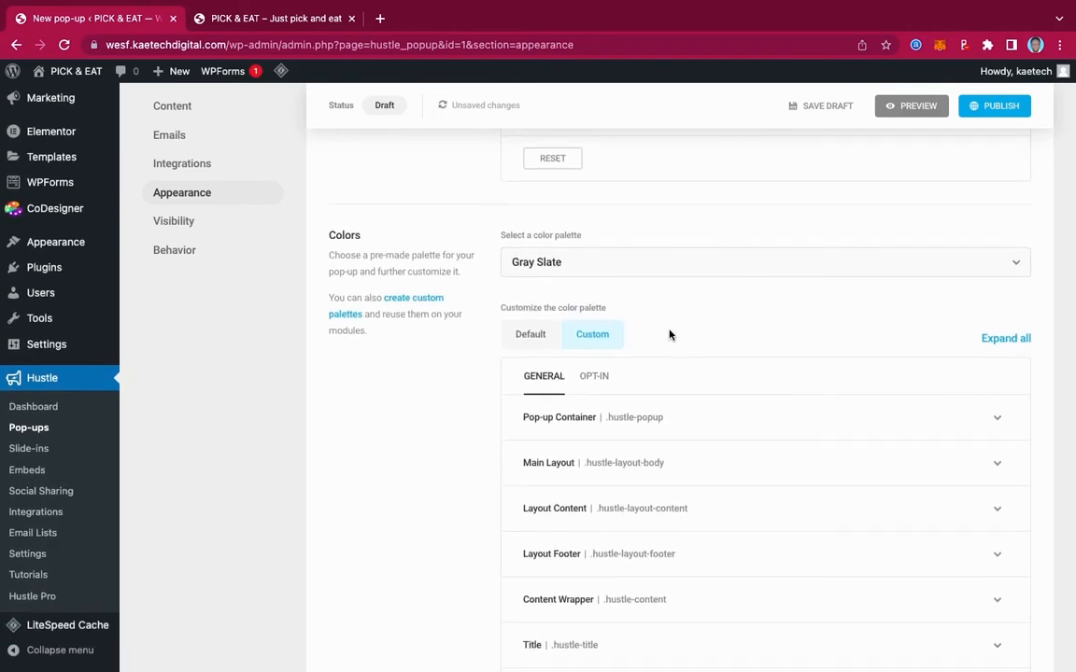
scroll(758, 361, "down", 2)
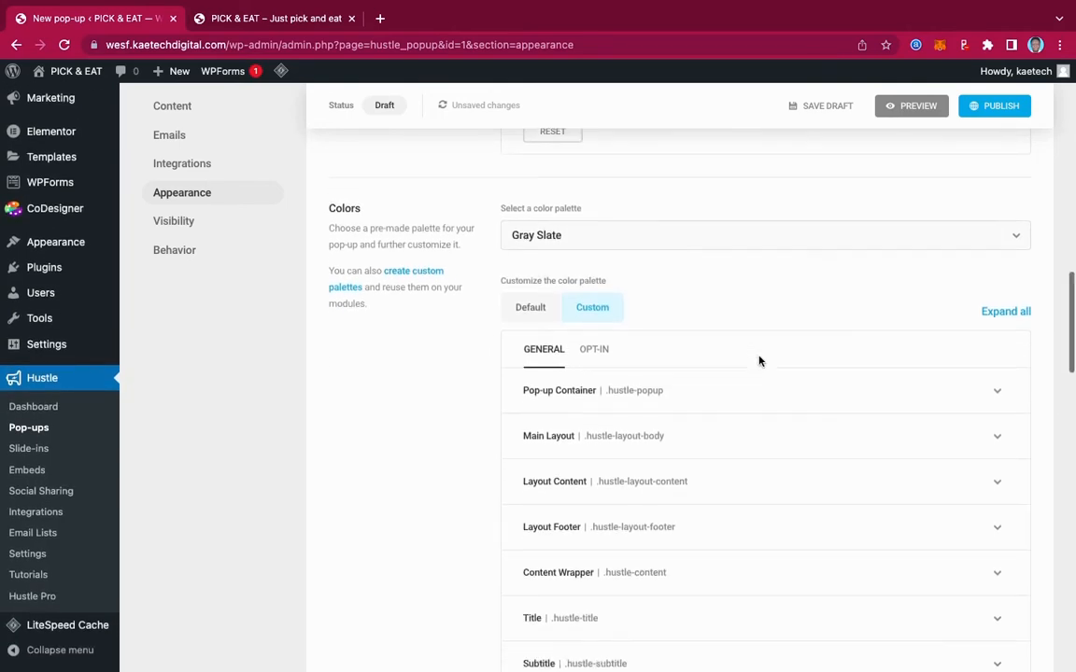
scroll(759, 360, "up", 1)
scroll(759, 361, "down", 2)
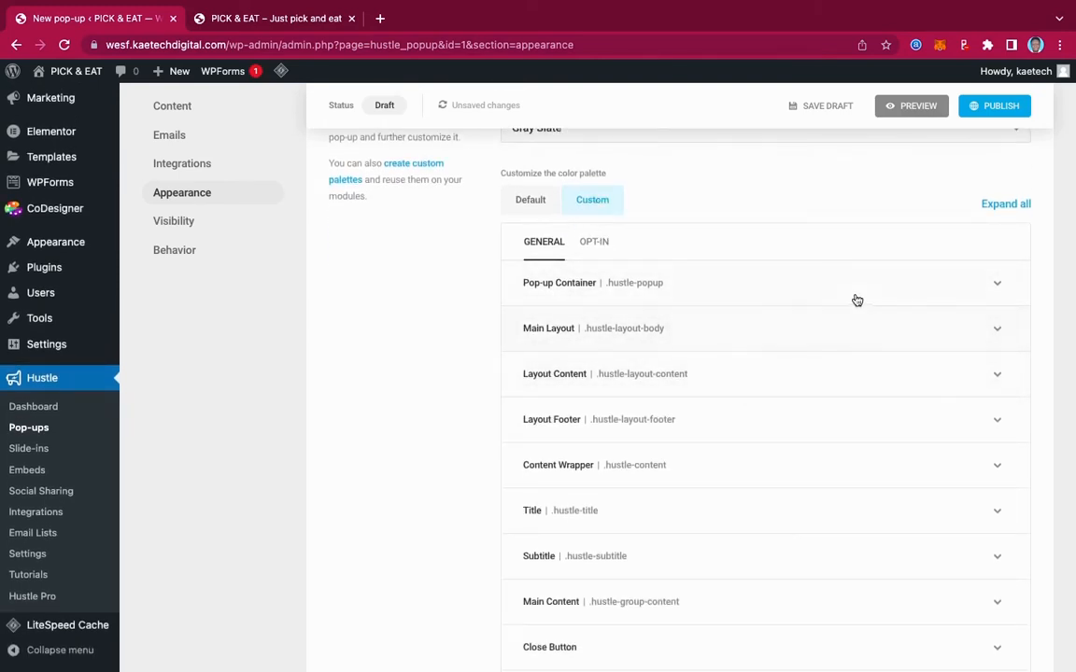
left_click(997, 284)
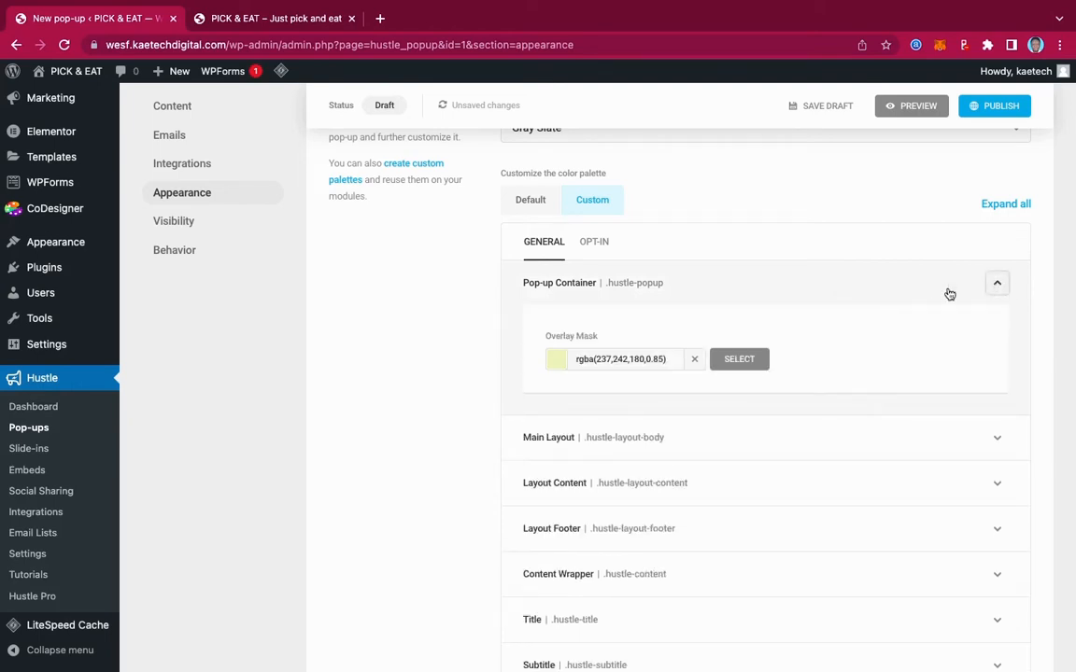
left_click(554, 361)
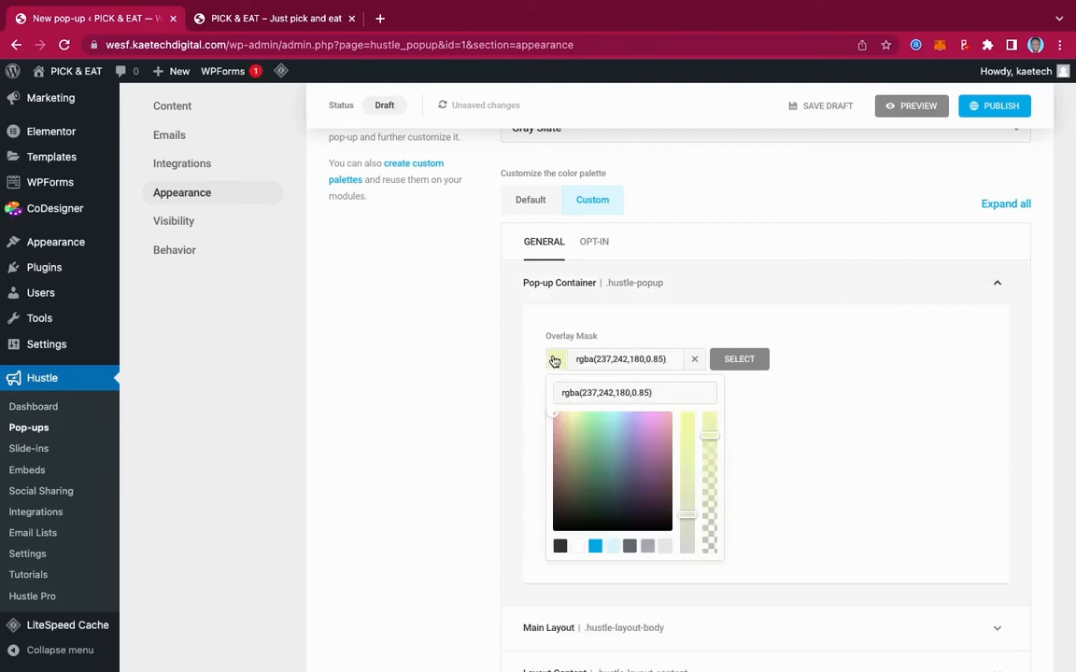
left_click(560, 546)
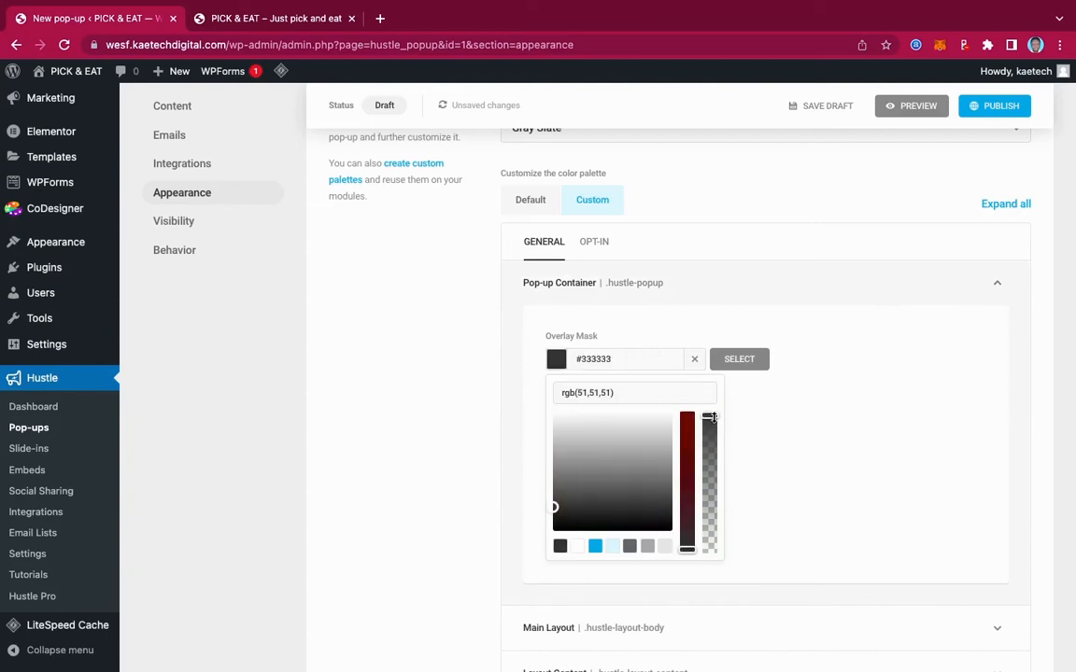
left_click_drag(710, 417, 711, 475)
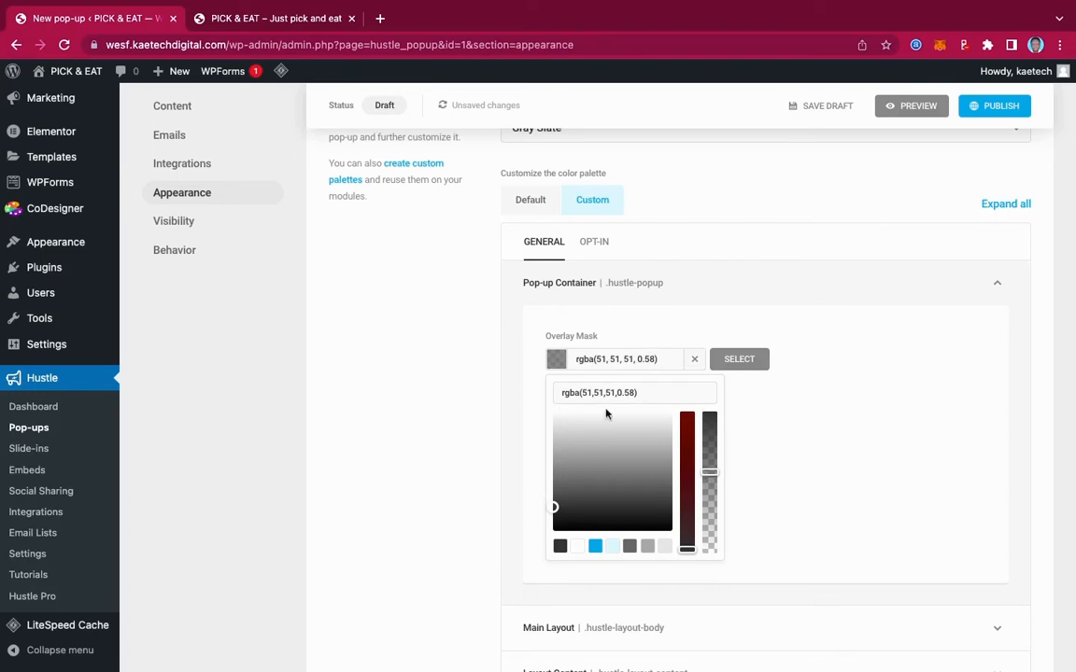
left_click(556, 360)
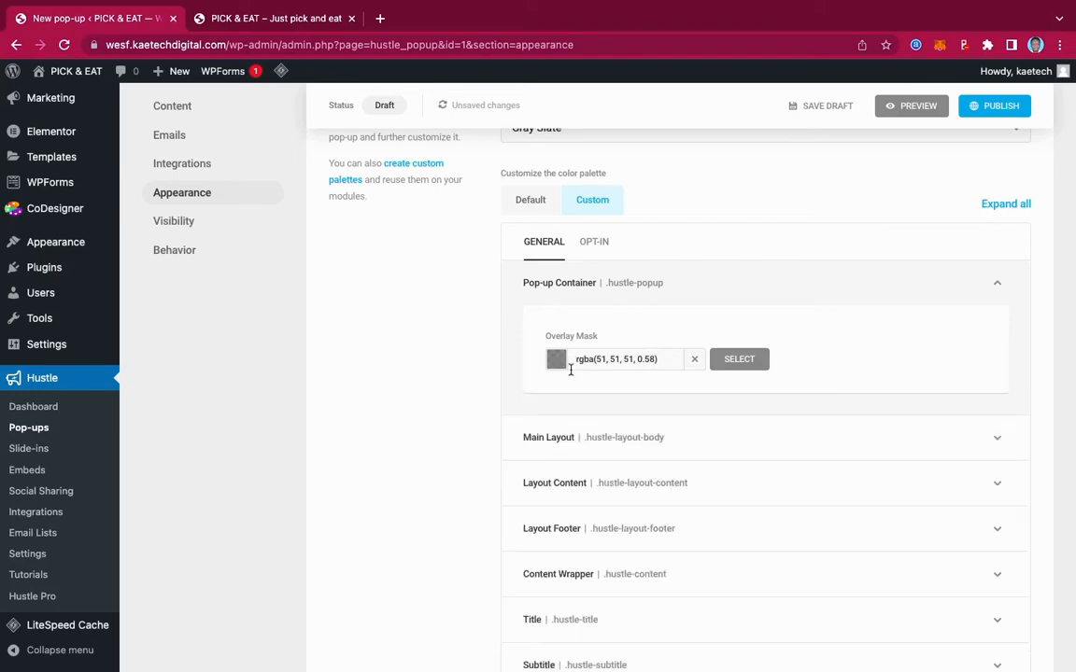
Step: Examine the color settings of the Main Layout, Layout Content, Layout Footer and Content Wrapper without changing them
scroll(710, 428, "down", 2)
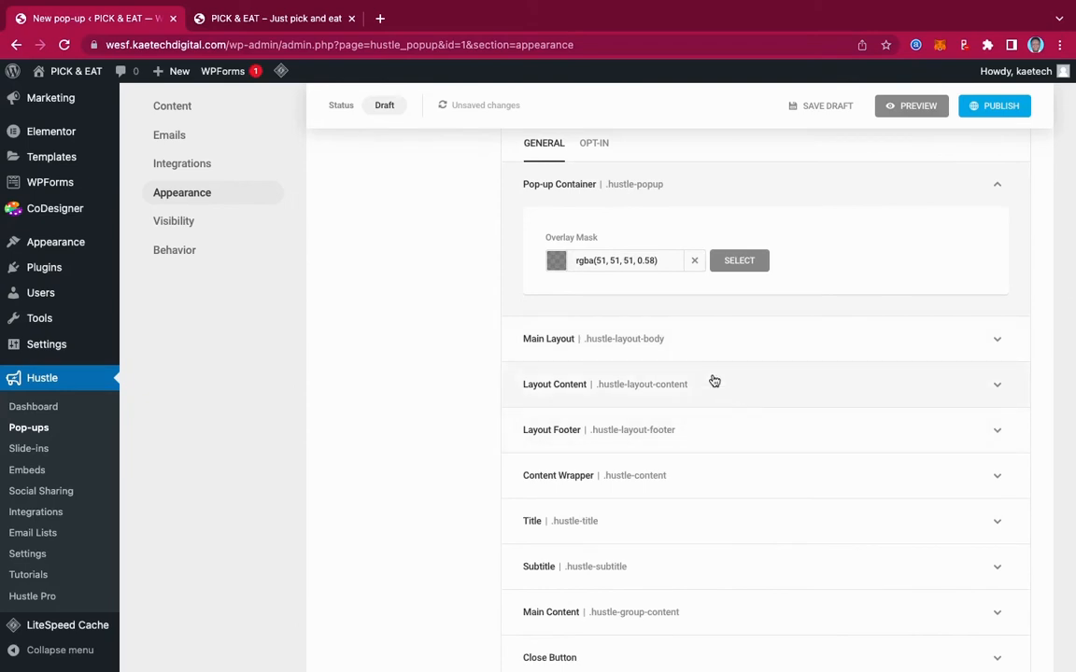
left_click(810, 338)
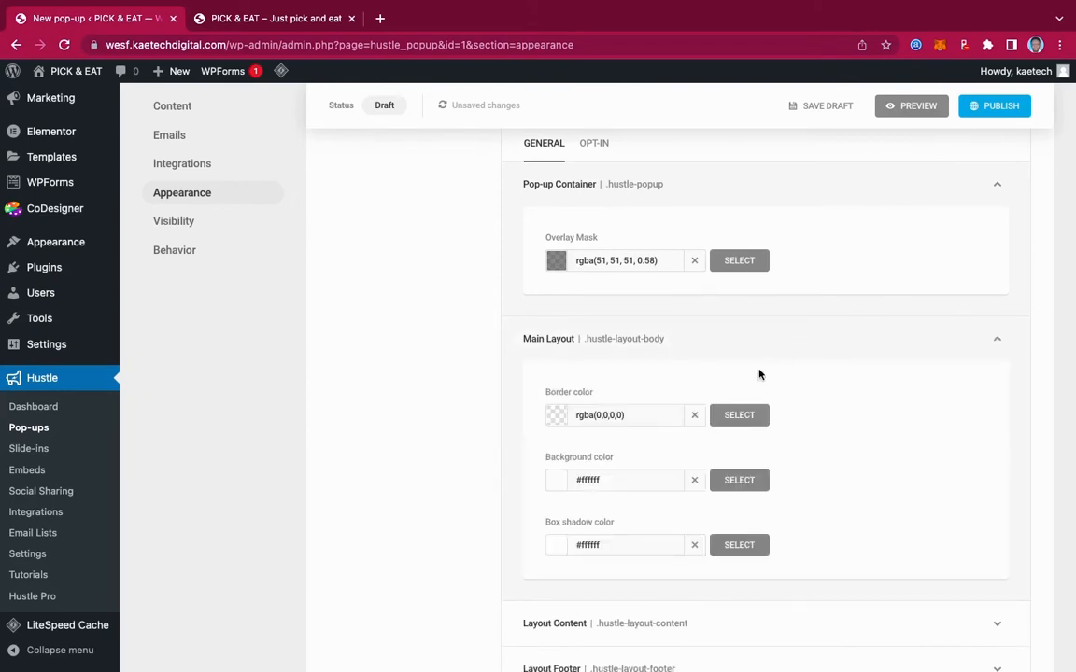
left_click(723, 334)
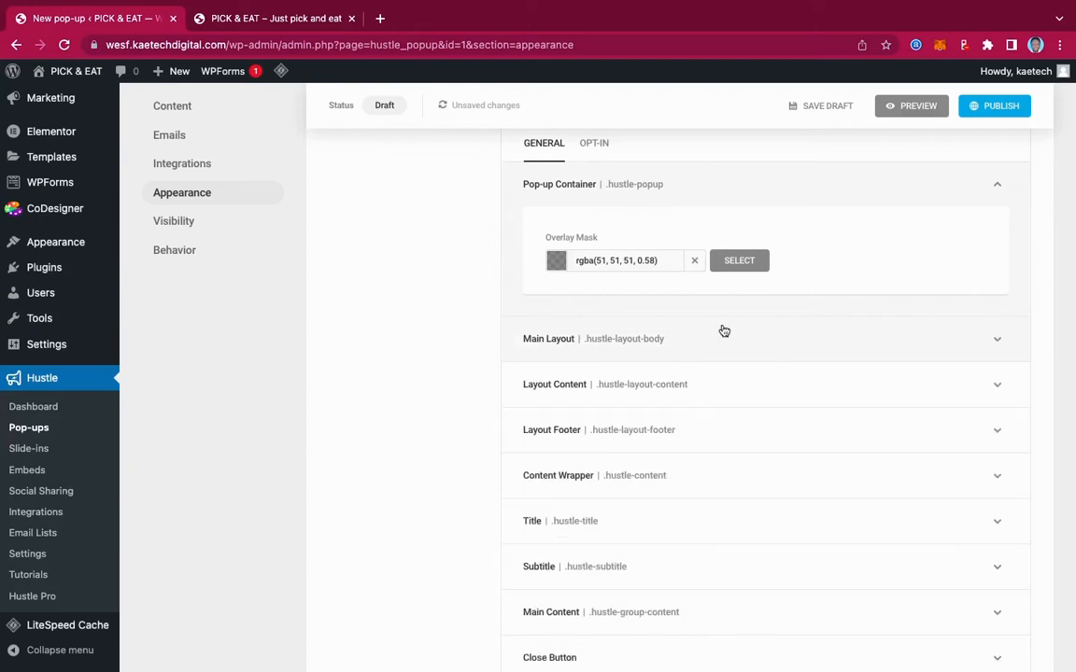
left_click(733, 393)
scroll(730, 389, "down", 2)
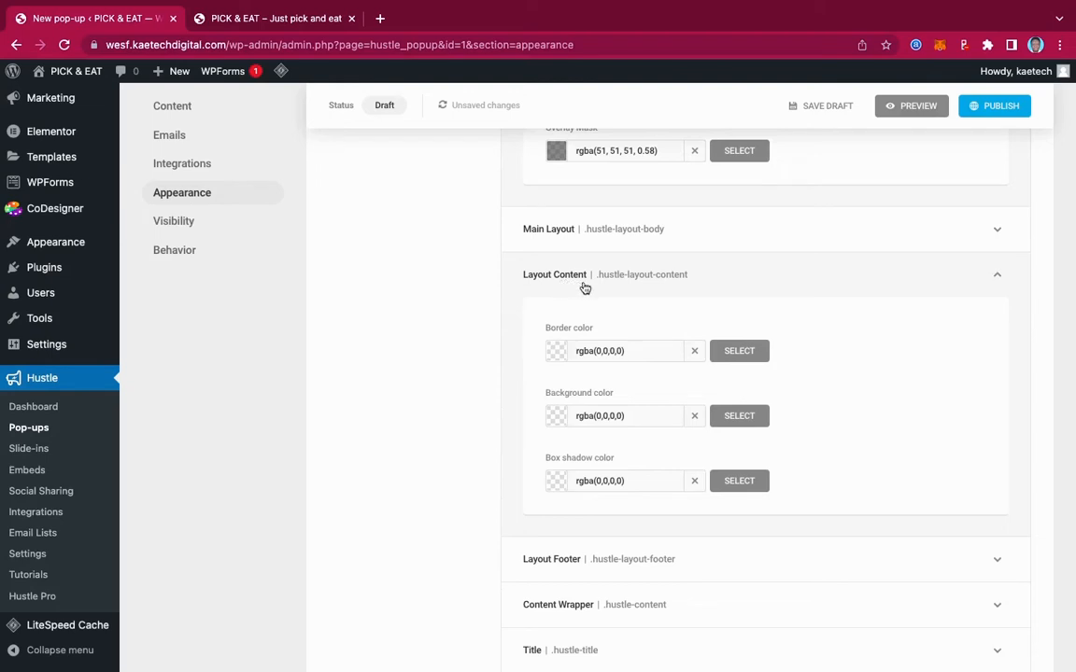
left_click(749, 273)
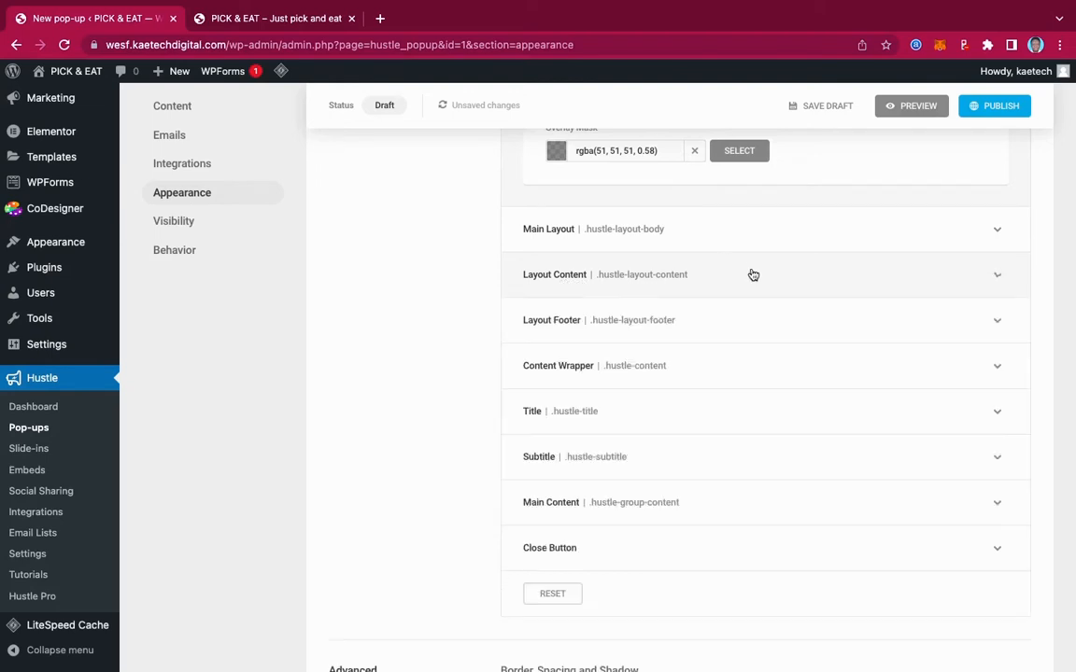
left_click(735, 326)
left_click(735, 326)
left_click(721, 366)
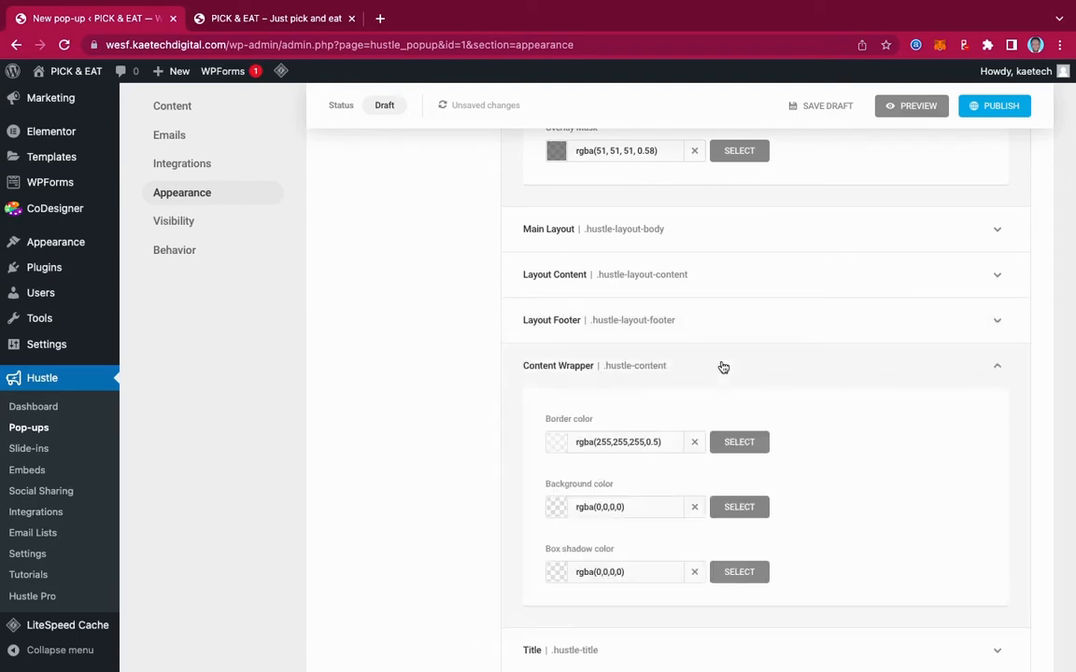
left_click(722, 366)
scroll(720, 366, "down", 3)
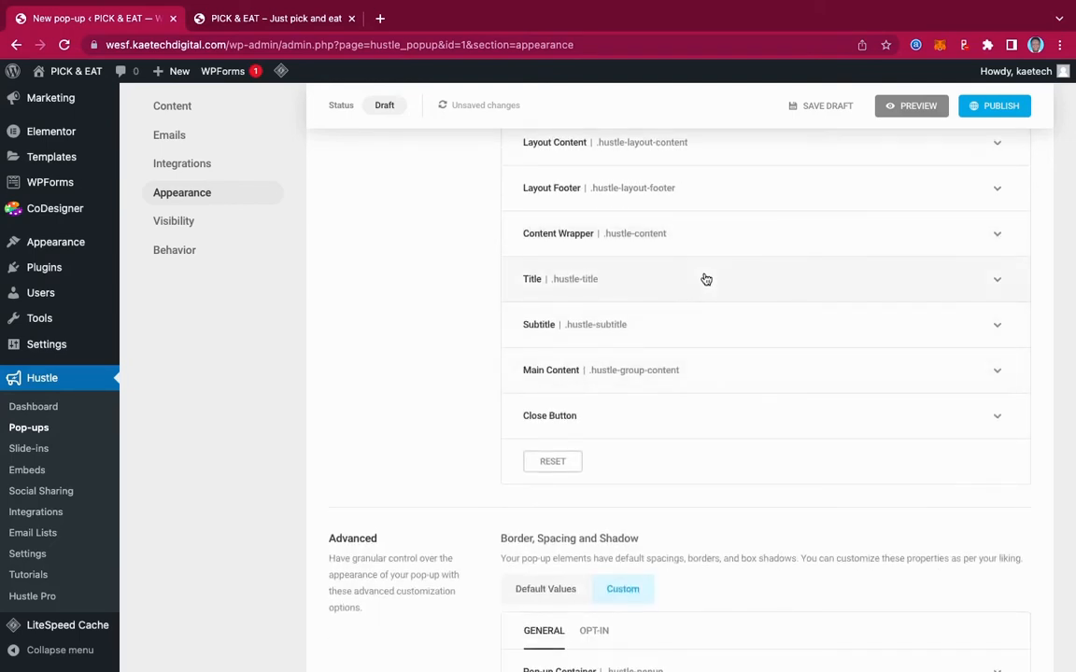
Step: Examine the Title, Subtitle and Main Content color settings in the custom palette without changing them
left_click(706, 279)
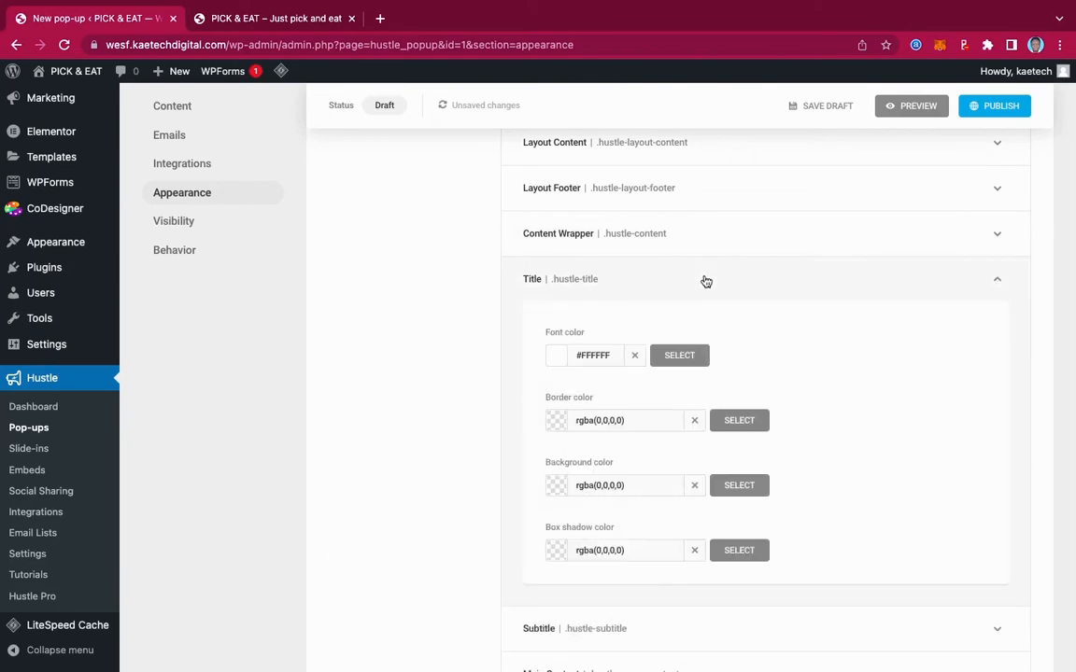
left_click(706, 280)
left_click(698, 326)
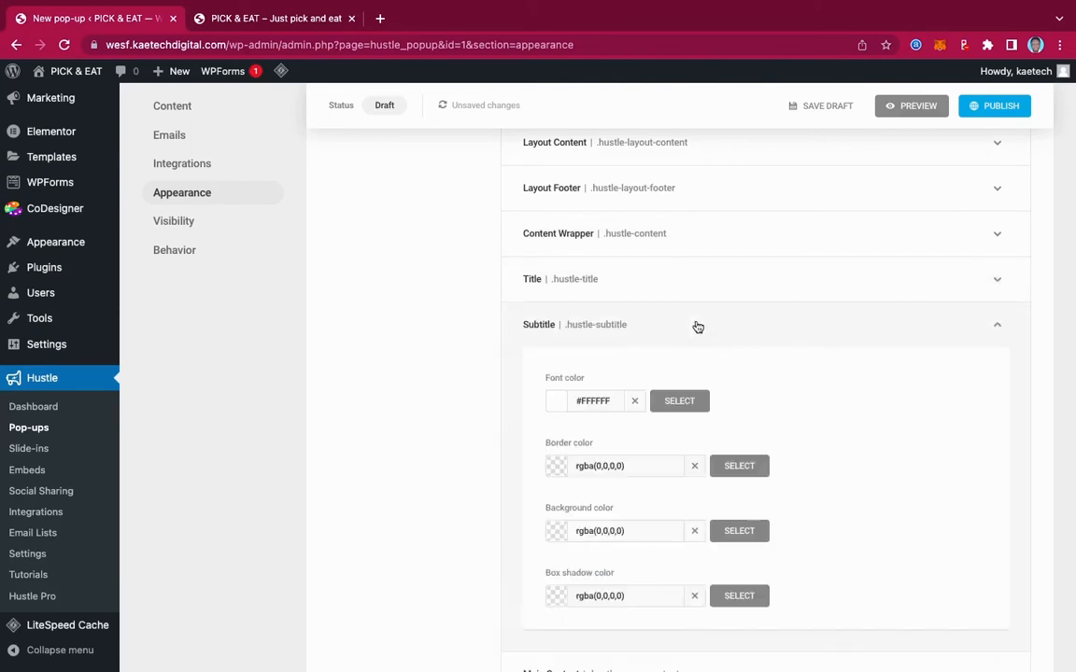
left_click(698, 326)
left_click(683, 374)
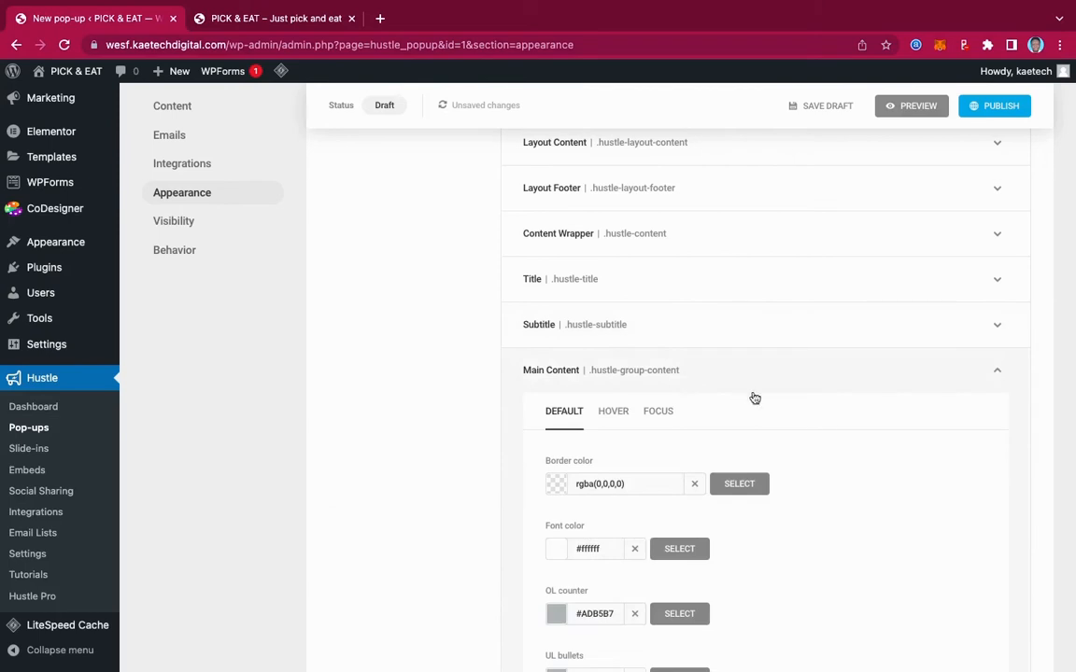
scroll(754, 399, "down", 5)
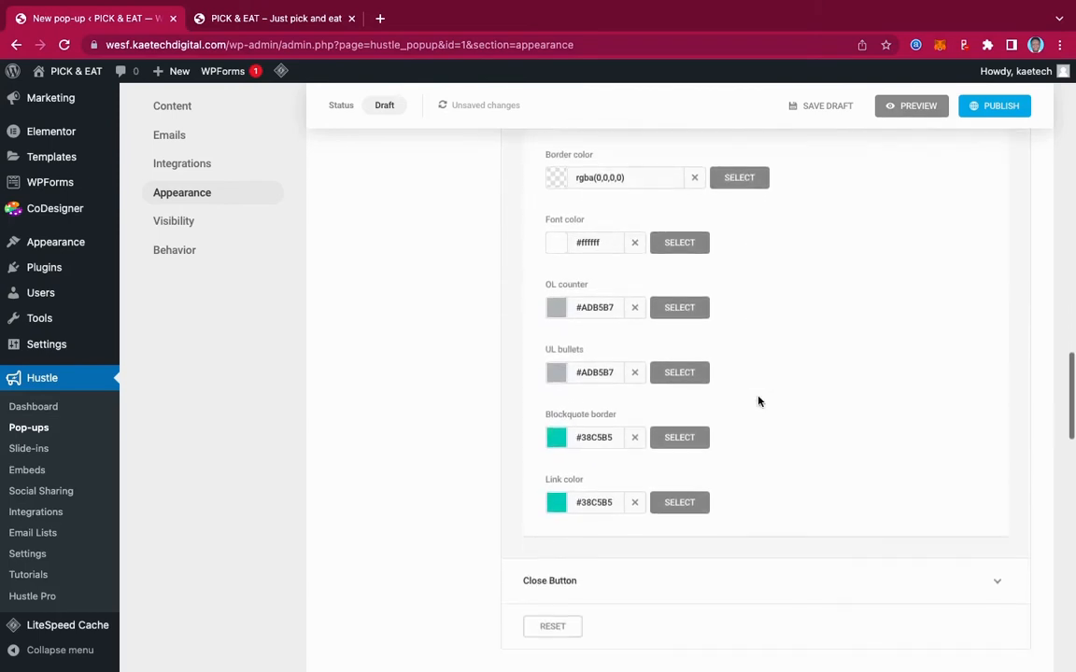
scroll(758, 402, "up", 2)
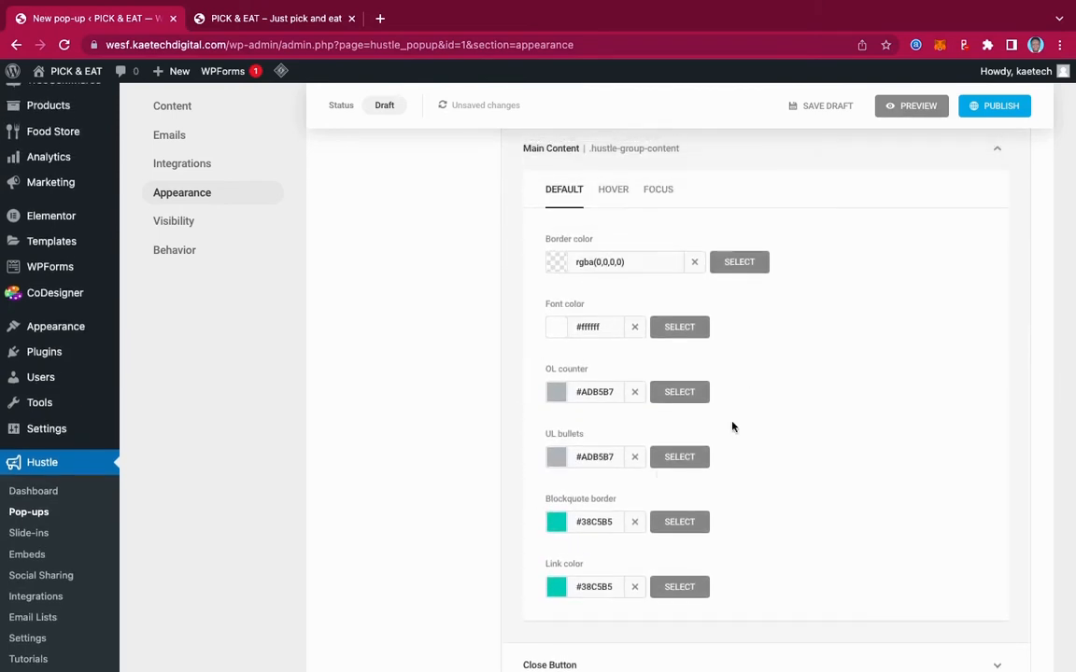
scroll(822, 366, "up", 2)
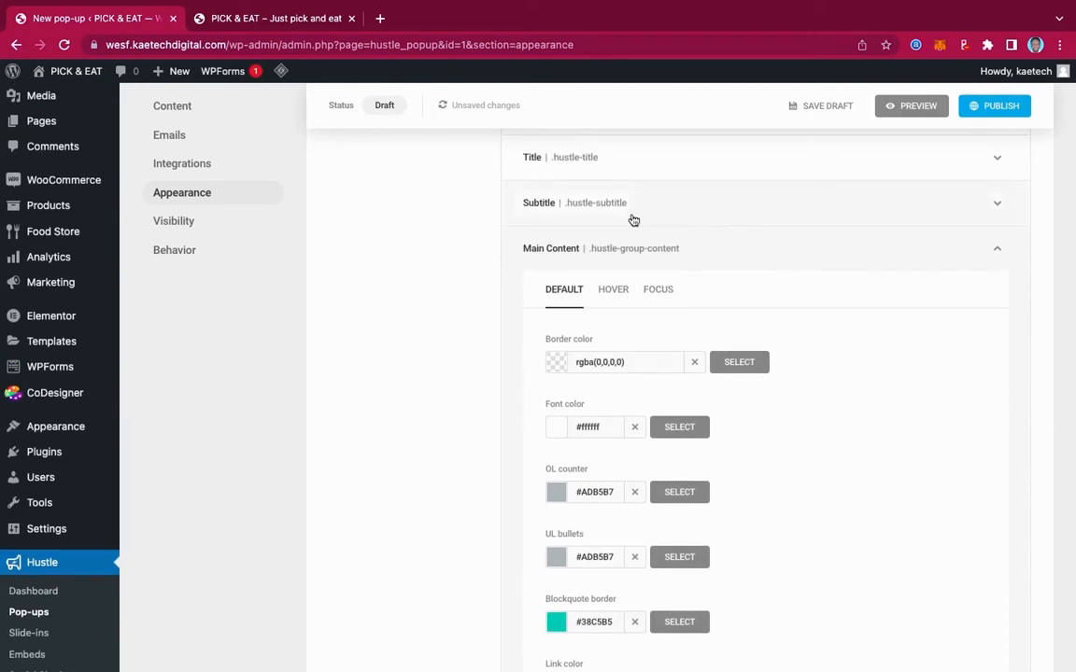
left_click(782, 250)
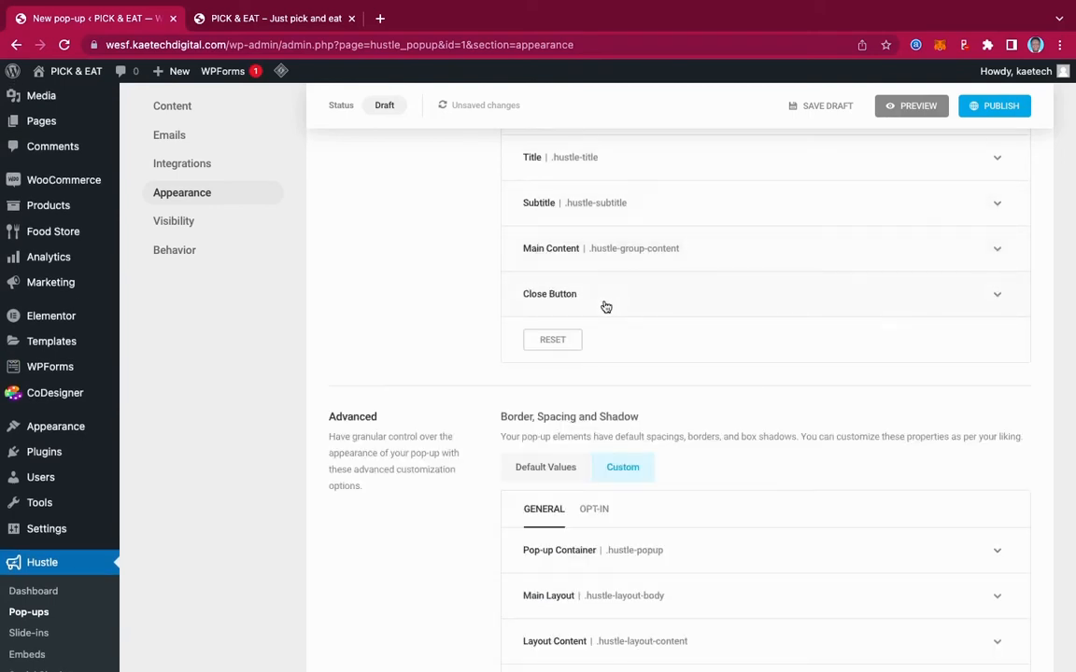
Step: Check the Close Button's icon color in the custom palette without changing it
left_click(735, 306)
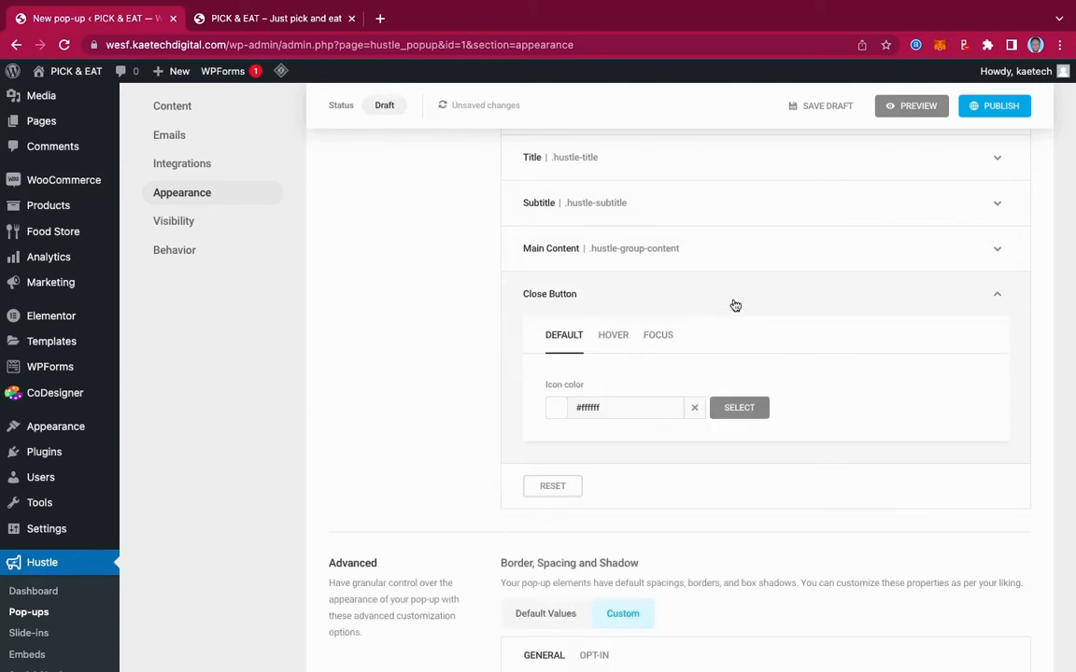
left_click(735, 306)
left_click(735, 305)
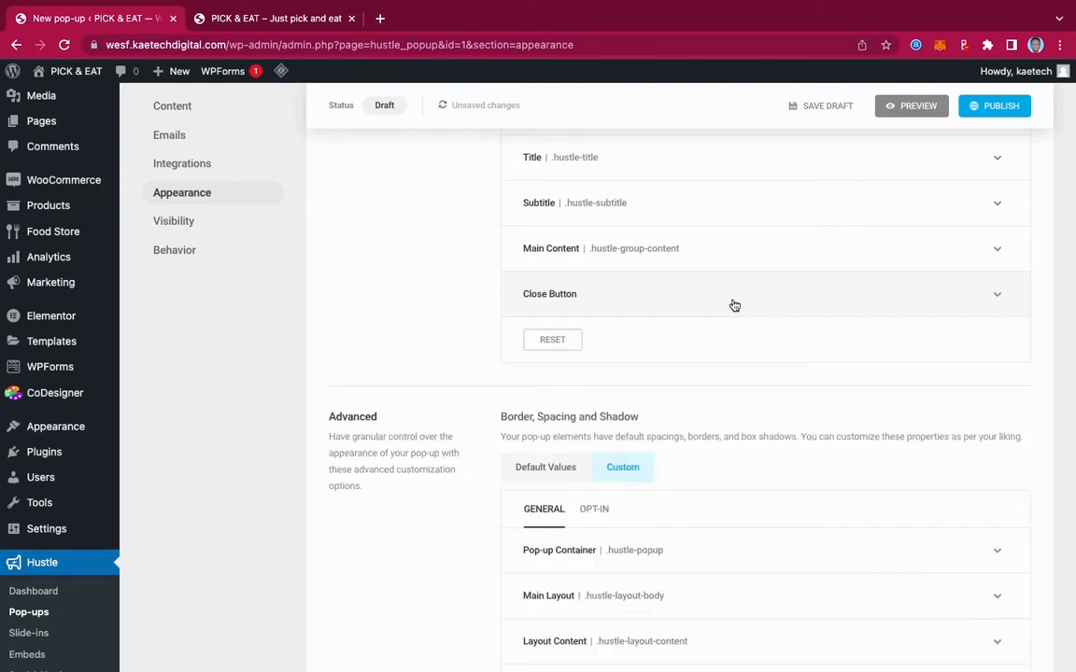
Step: Examine the advanced border and spacing options, pop-up size, vanilla theme and custom CSS settings without changing them
scroll(733, 304, "down", 5)
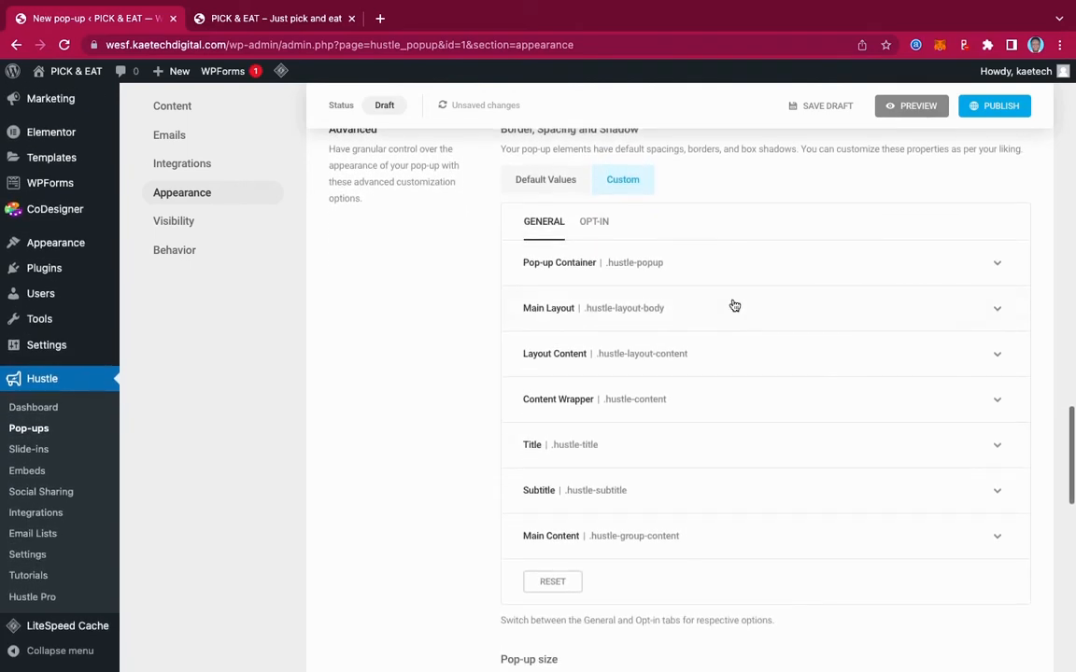
scroll(748, 257, "up", 1)
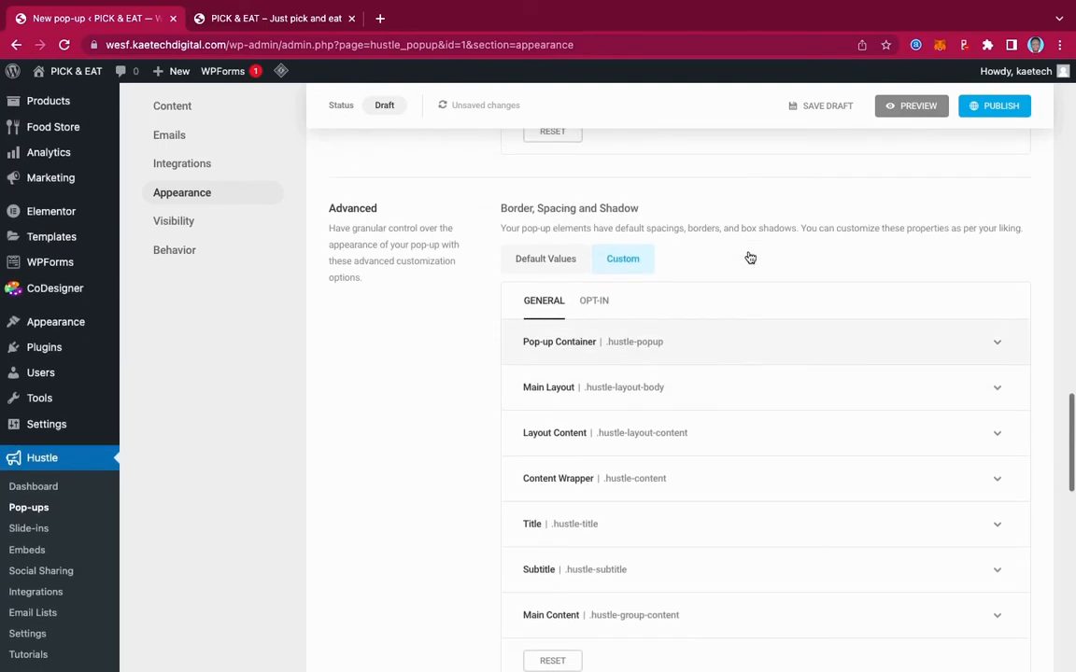
scroll(749, 256, "down", 5)
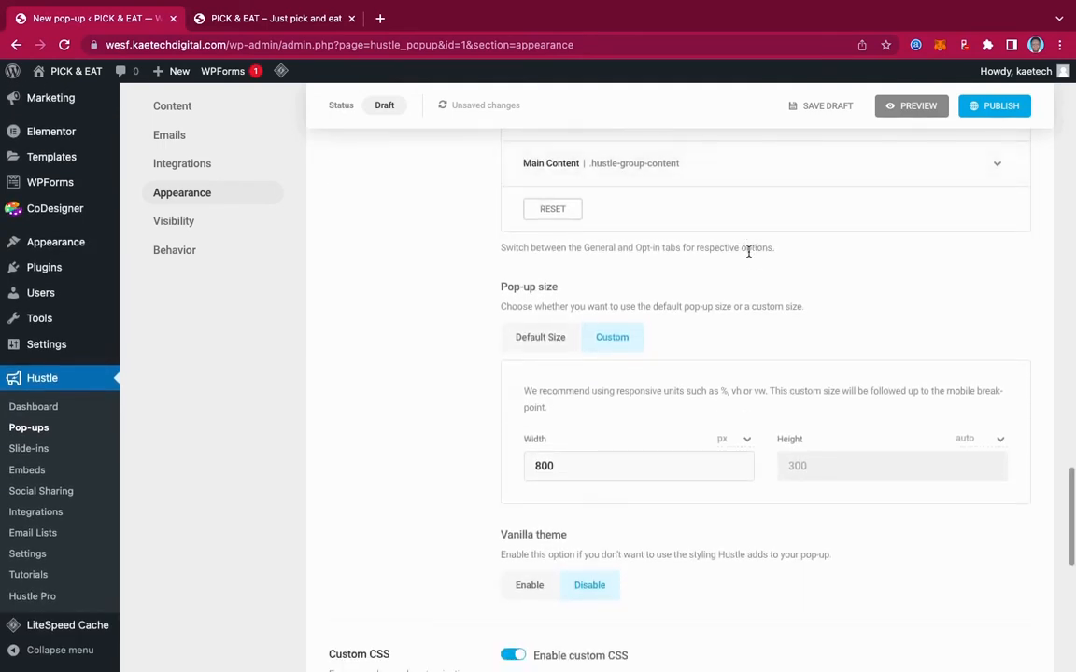
scroll(748, 252, "down", 2)
scroll(748, 252, "down", 3)
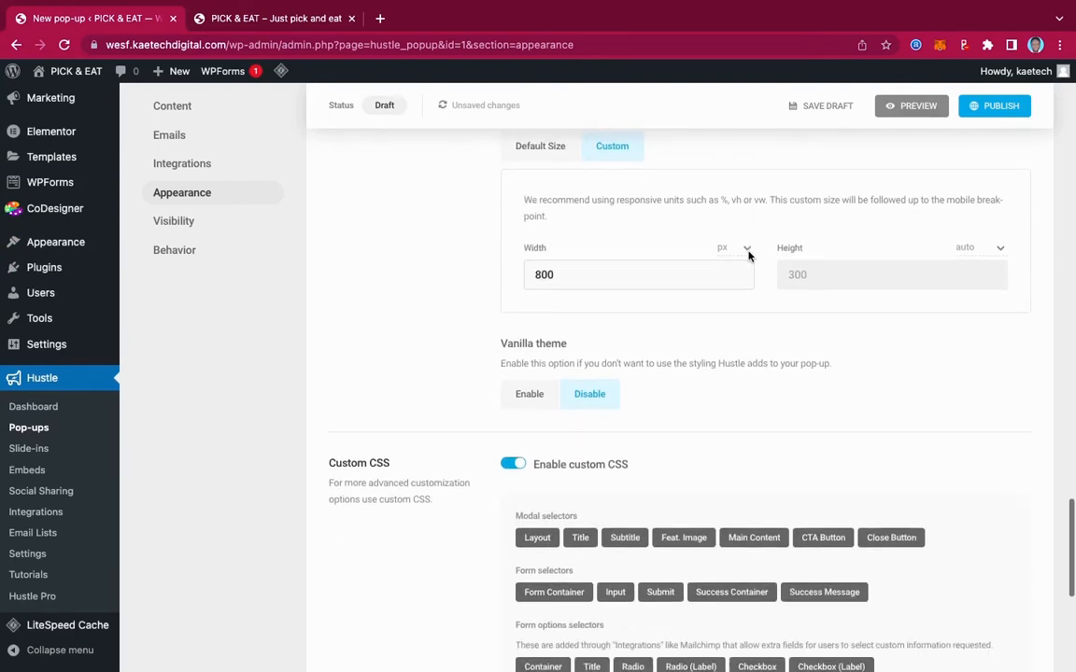
scroll(748, 256, "down", 1)
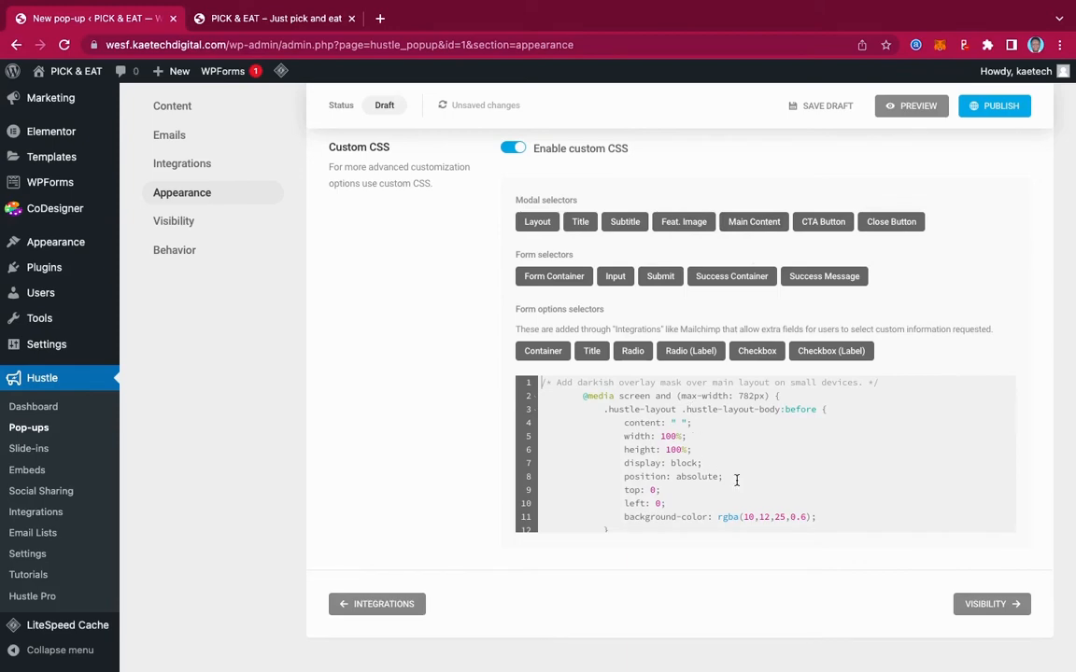
scroll(736, 480, "down", 3)
scroll(736, 480, "up", 3)
Step: Look back over the desktop appearance settings from the layout choice down to the custom CSS
scroll(781, 282, "up", 10)
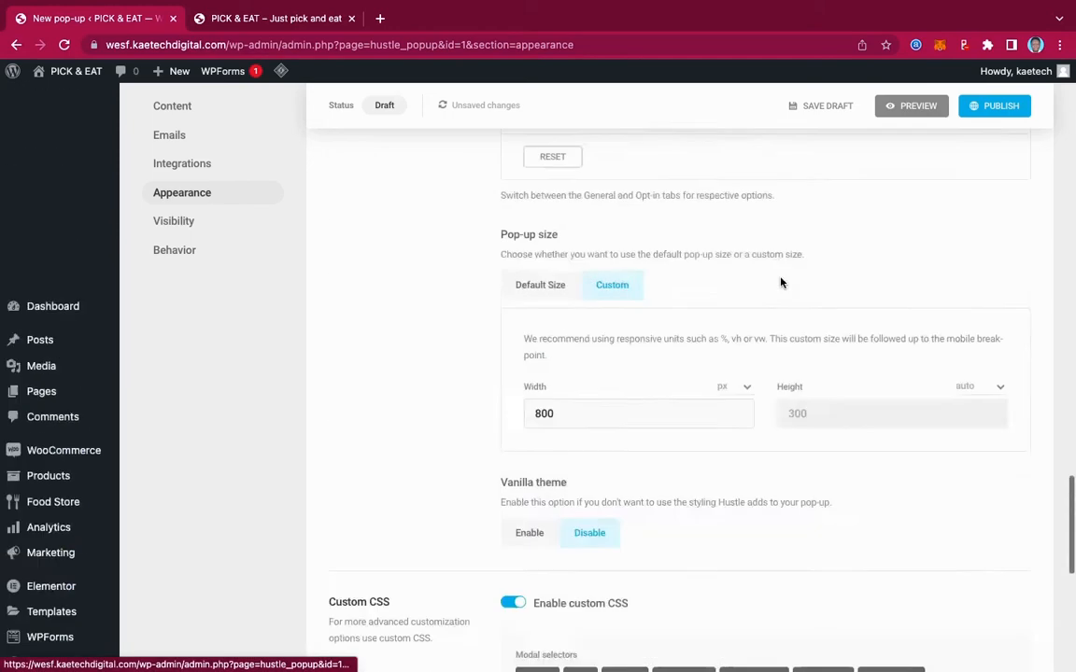
scroll(780, 282, "up", 10)
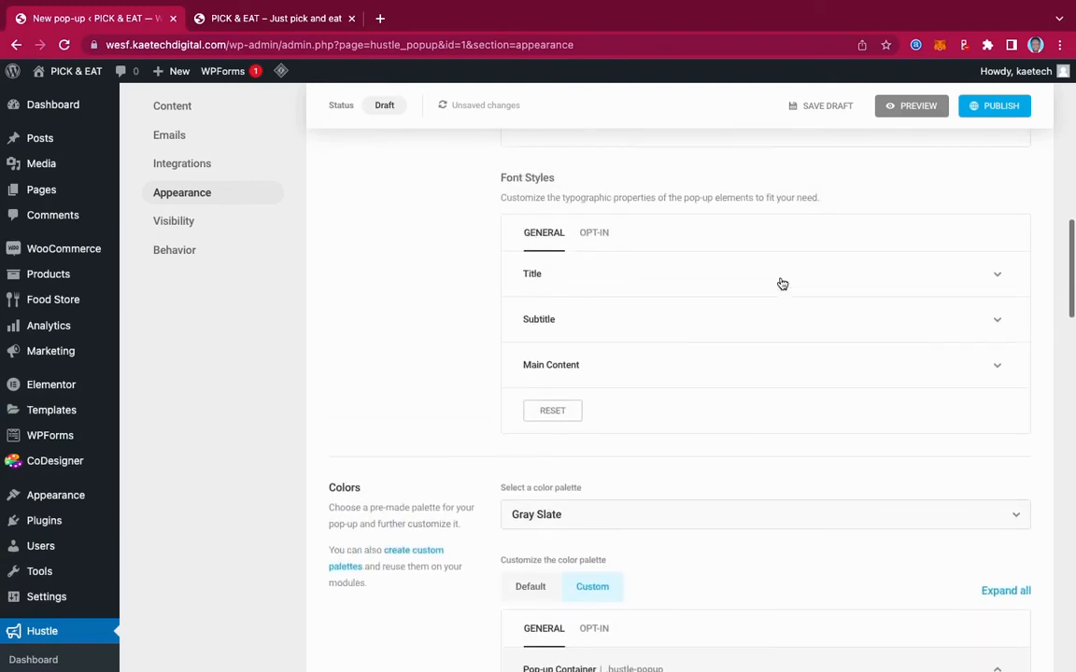
scroll(781, 283, "up", 6)
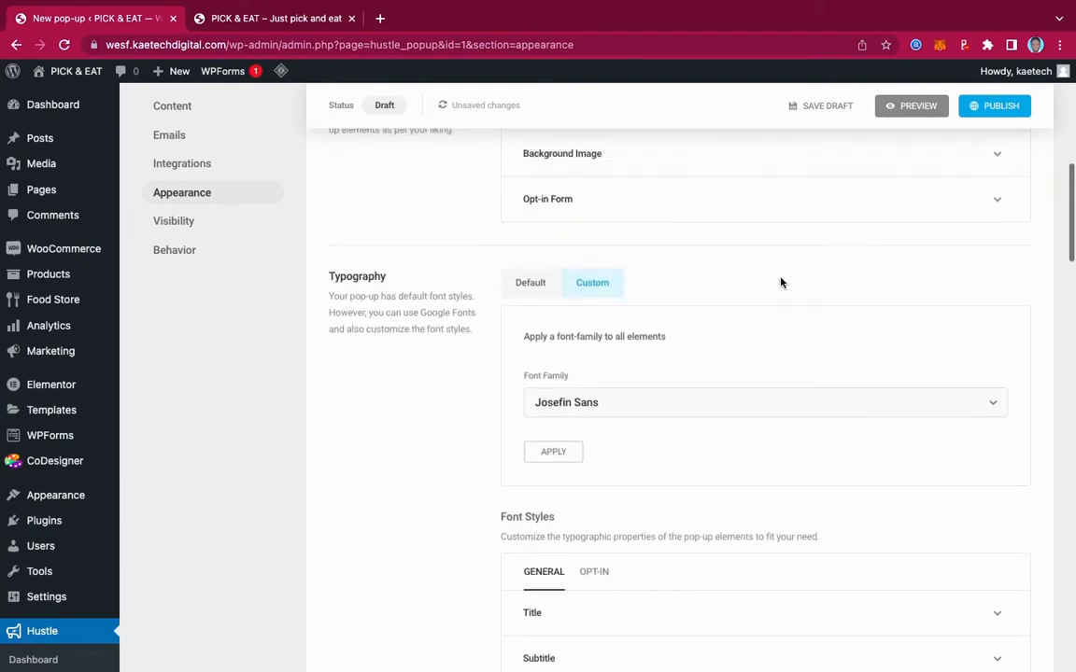
scroll(782, 284, "up", 2)
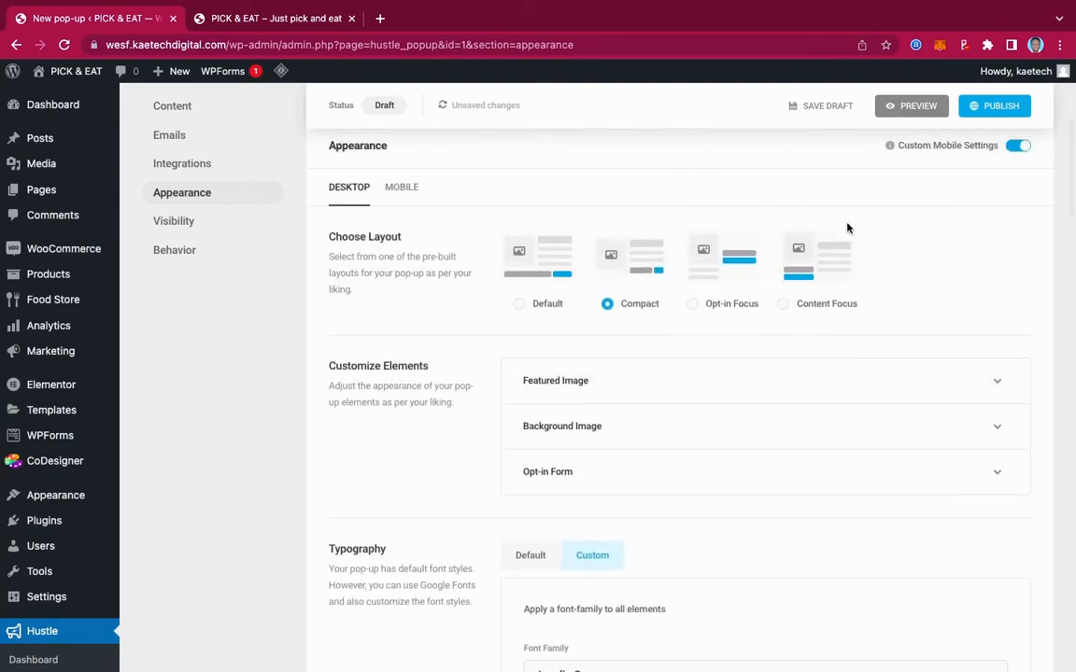
scroll(859, 276, "down", 10)
scroll(861, 278, "down", 5)
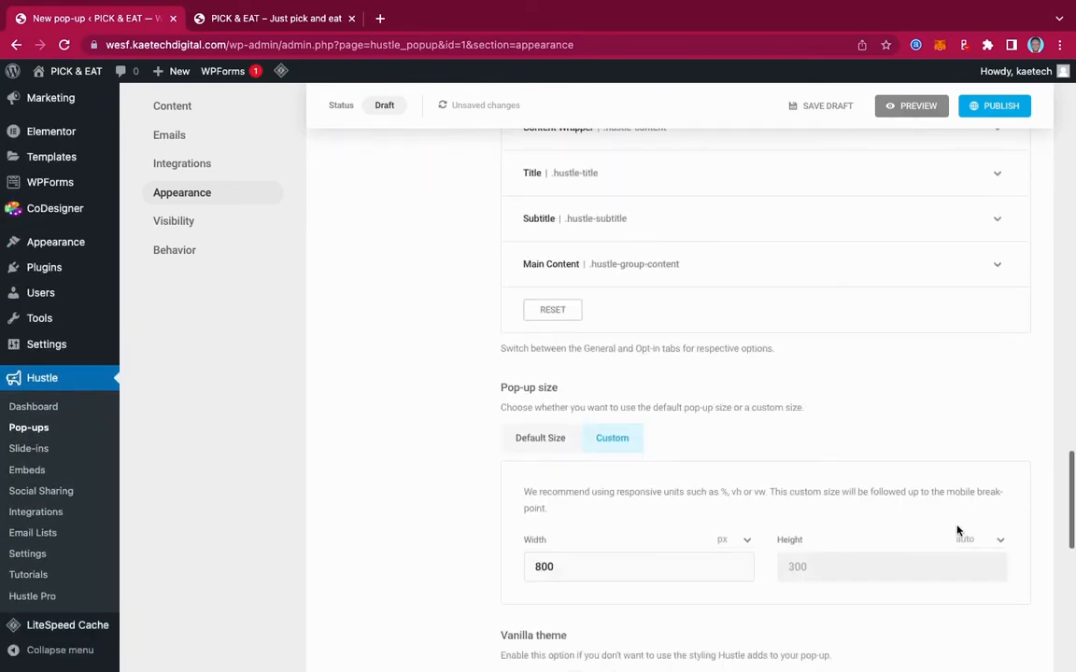
scroll(957, 528, "down", 10)
scroll(968, 581, "down", 3)
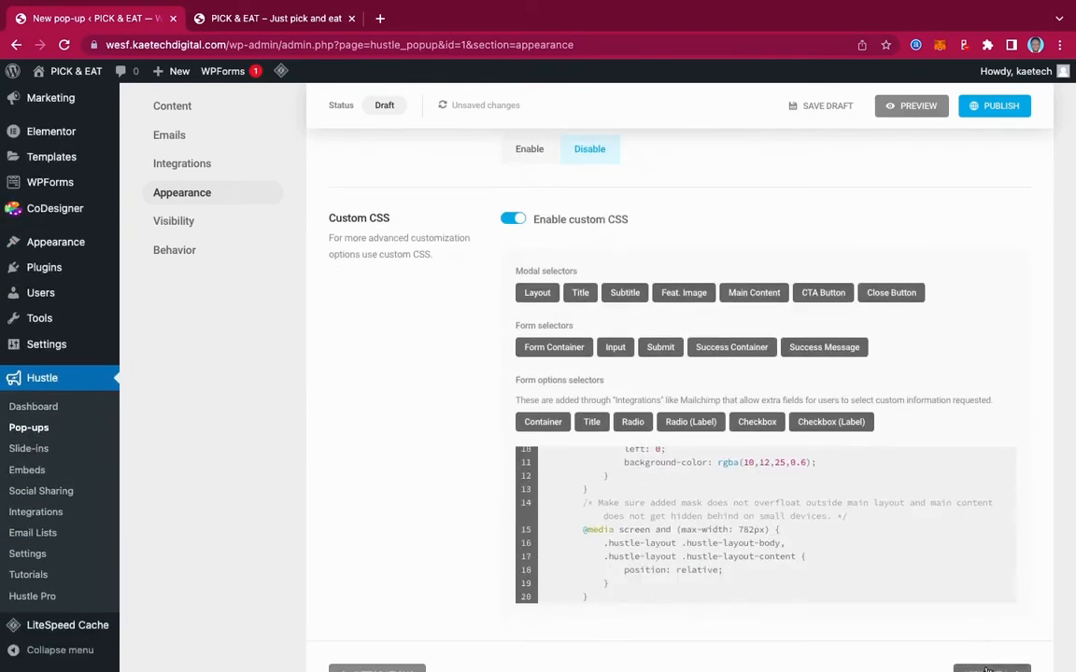
Step: Open the pop-up's Visibility settings and review its visibility rules without adding conditions
left_click(971, 667)
scroll(934, 635, "down", 2)
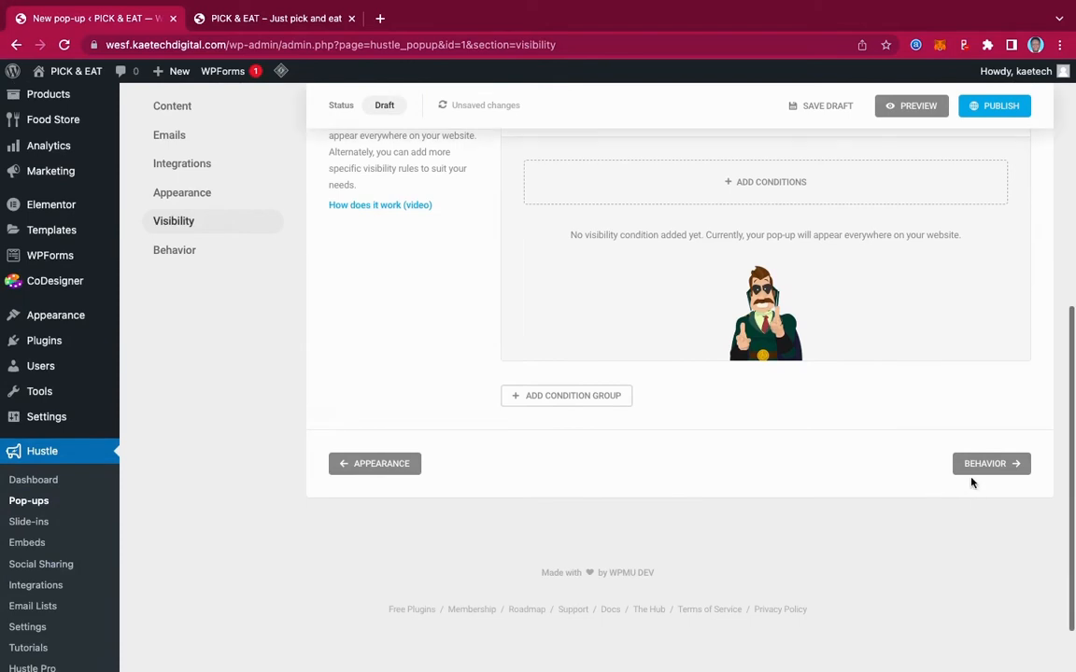
scroll(744, 338, "up", 3)
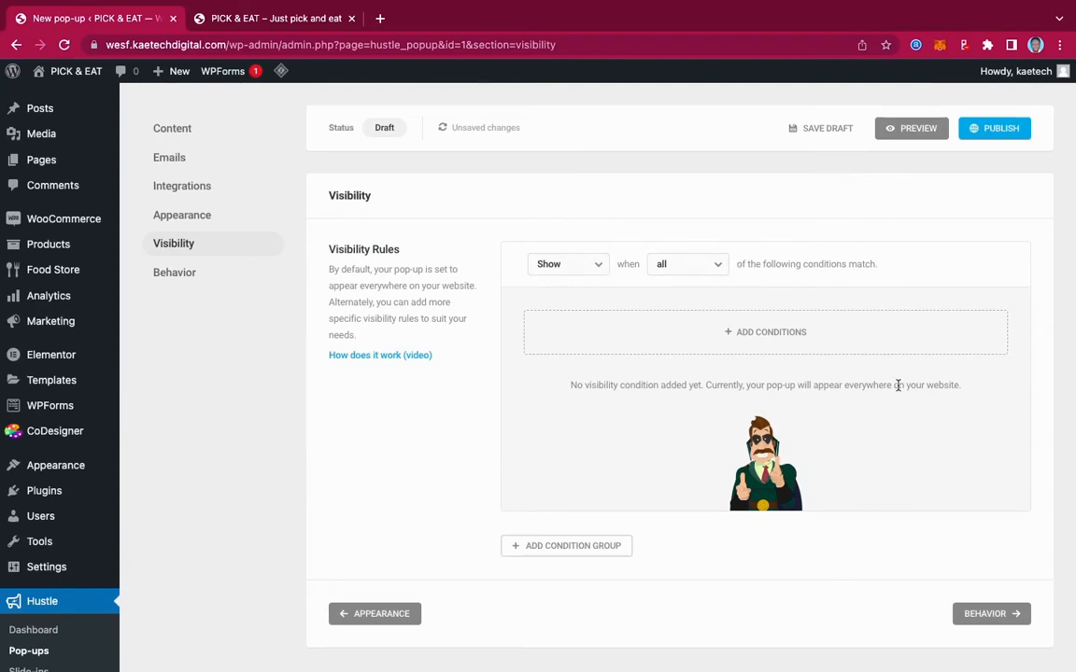
scroll(897, 384, "down", 2)
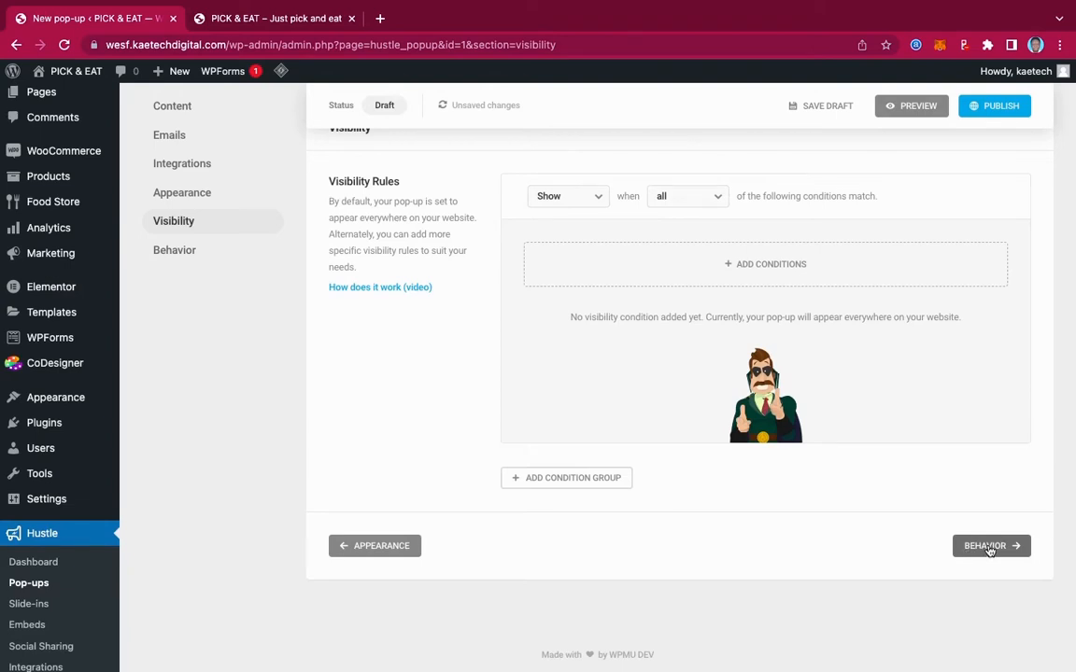
Step: In the Behavior settings, enable the Scroll trigger, disable the Time trigger and check the scroll percentage option
left_click(985, 547)
scroll(693, 418, "down", 4)
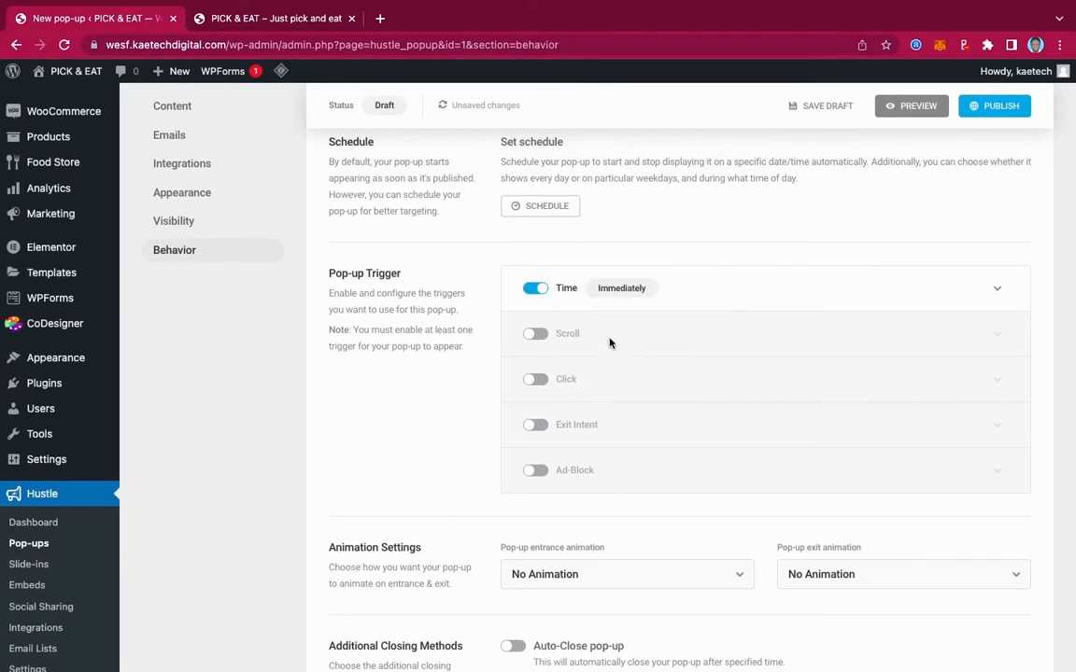
left_click(537, 334)
left_click(534, 289)
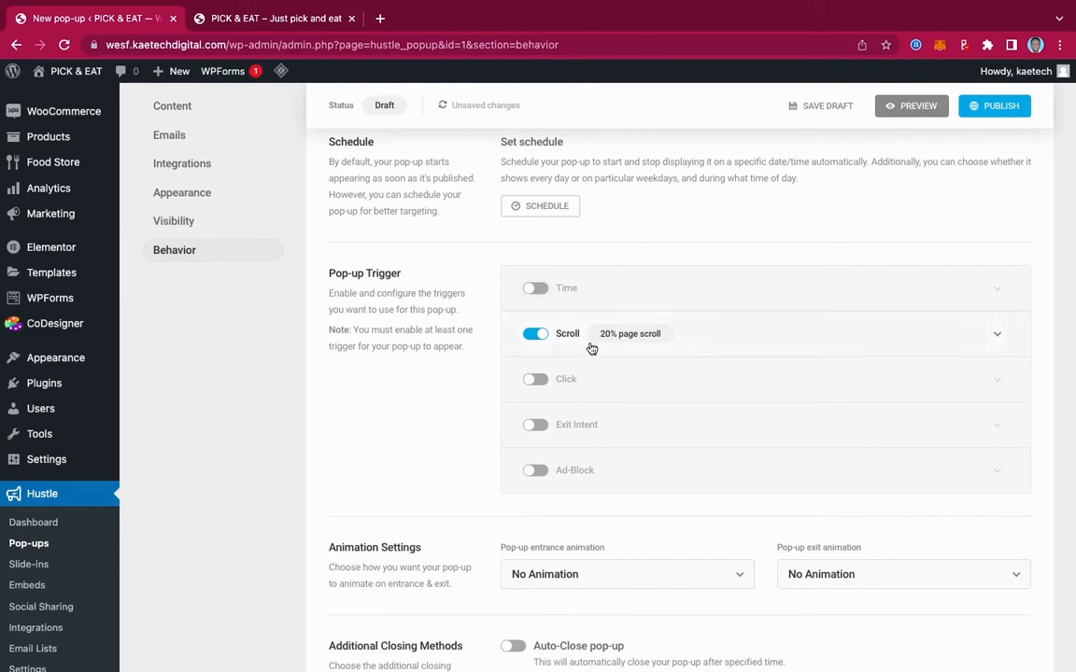
left_click(872, 342)
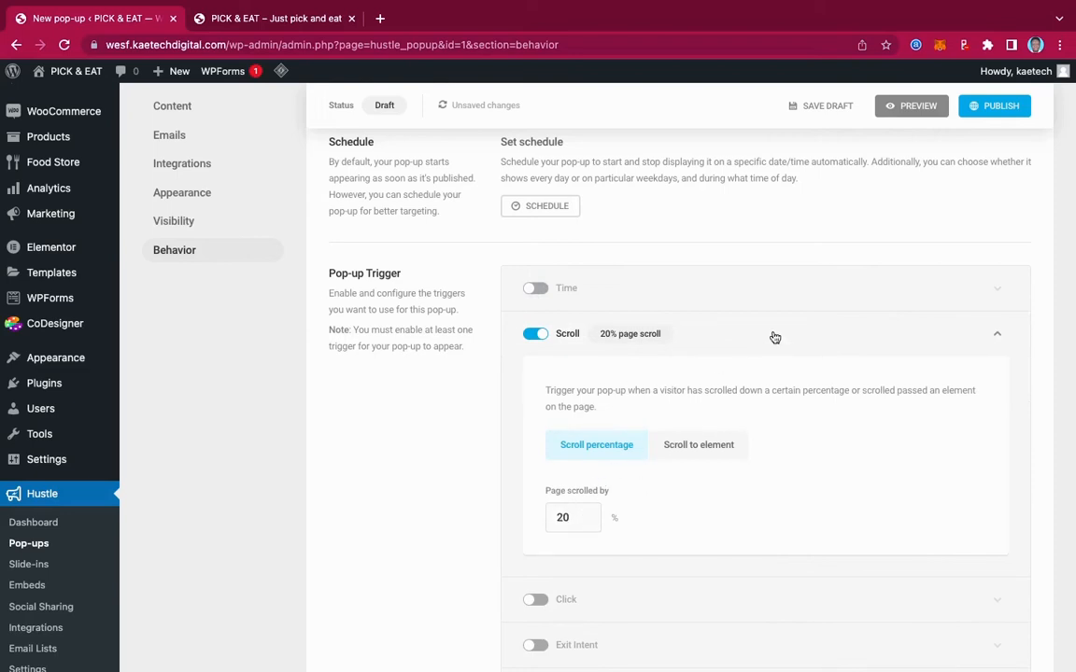
left_click(713, 336)
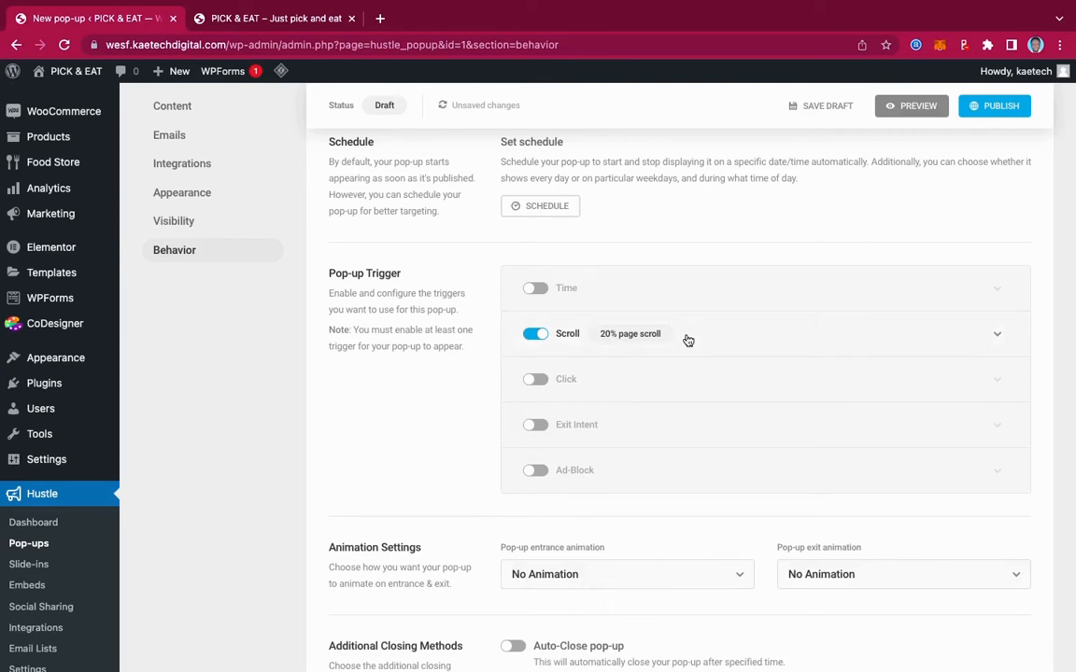
Step: Review the remaining animation, closing and additional behavior settings, and publish the Newsletter pop-up
scroll(688, 340, "down", 5)
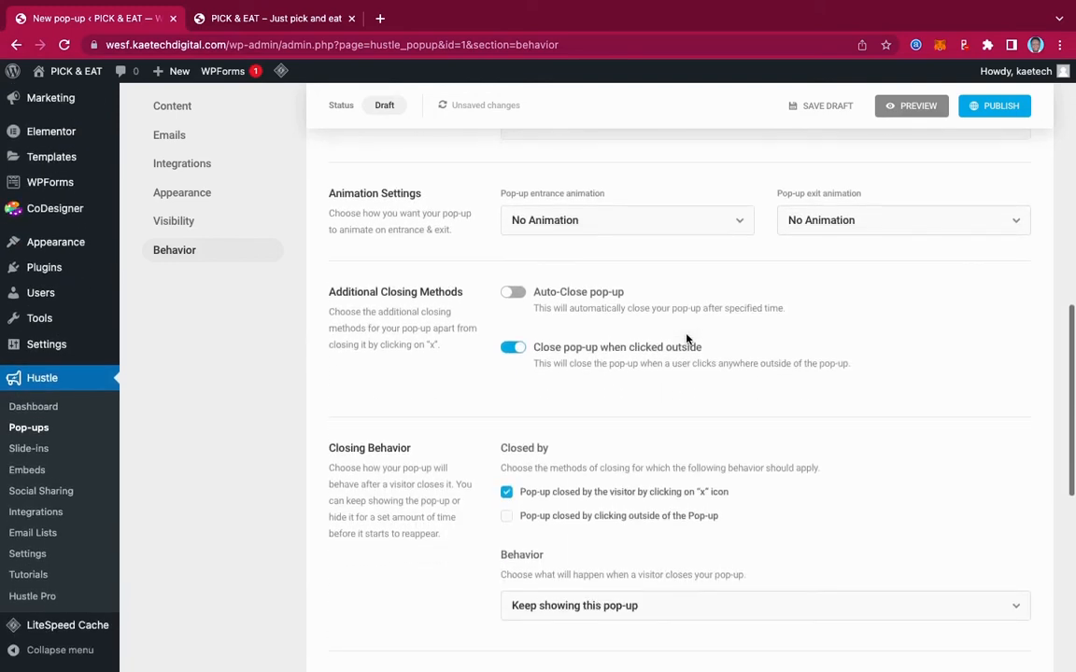
scroll(688, 340, "down", 4)
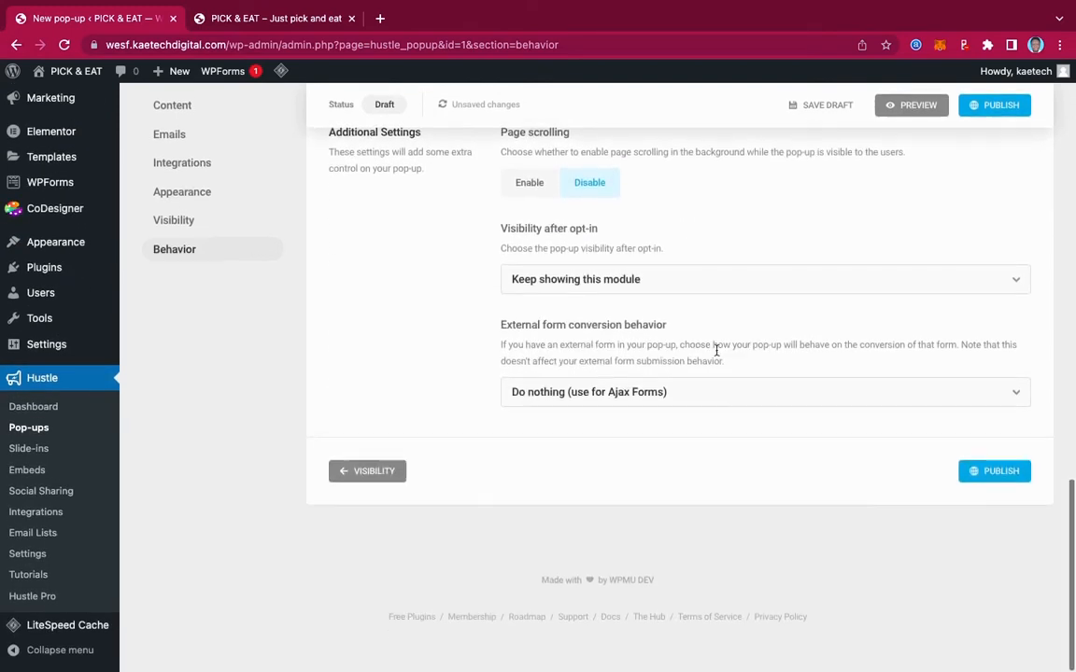
left_click(992, 472)
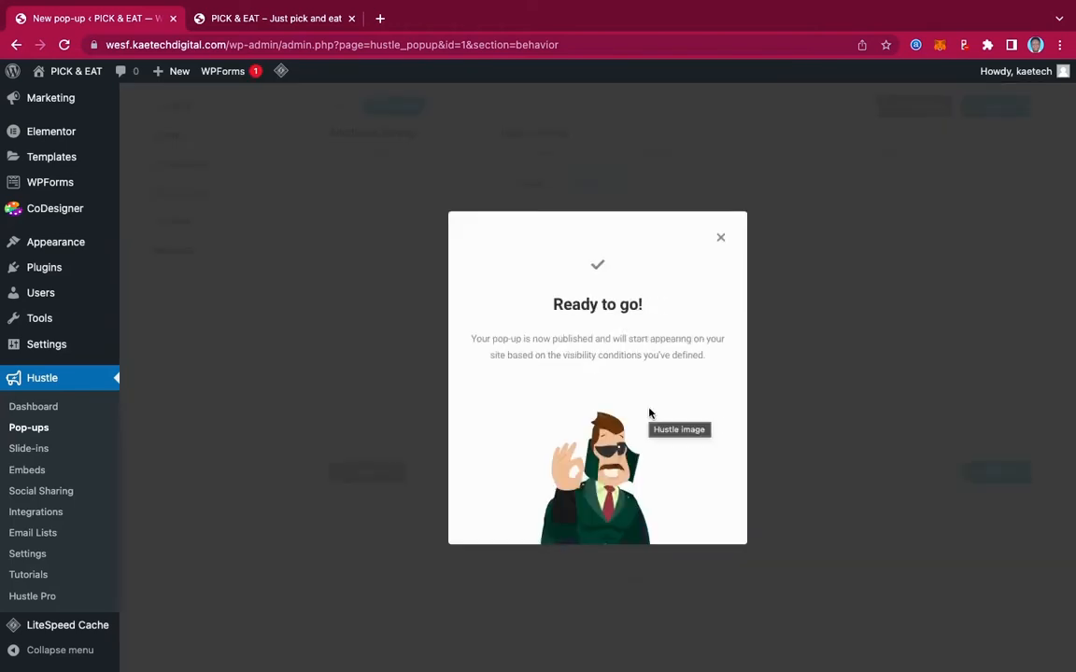
Step: Switch to the live Pick & Eat home page and reload it to load the published pop-up
left_click(314, 23)
scroll(289, 345, "down", 10)
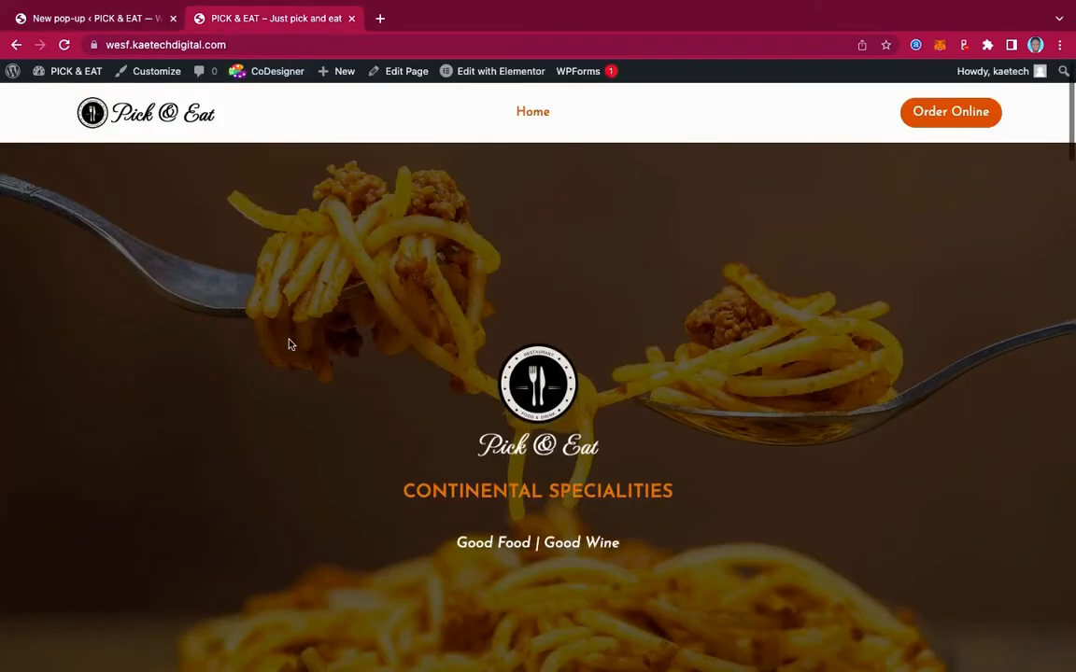
scroll(290, 345, "up", 10)
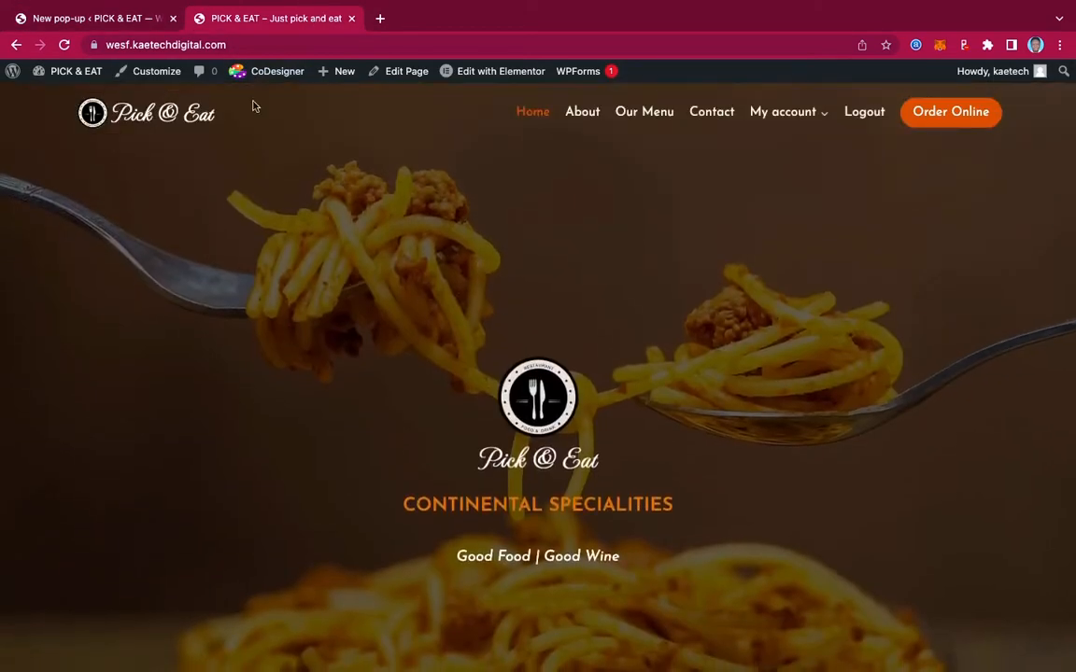
left_click(278, 45)
left_click(277, 44)
key("Return")
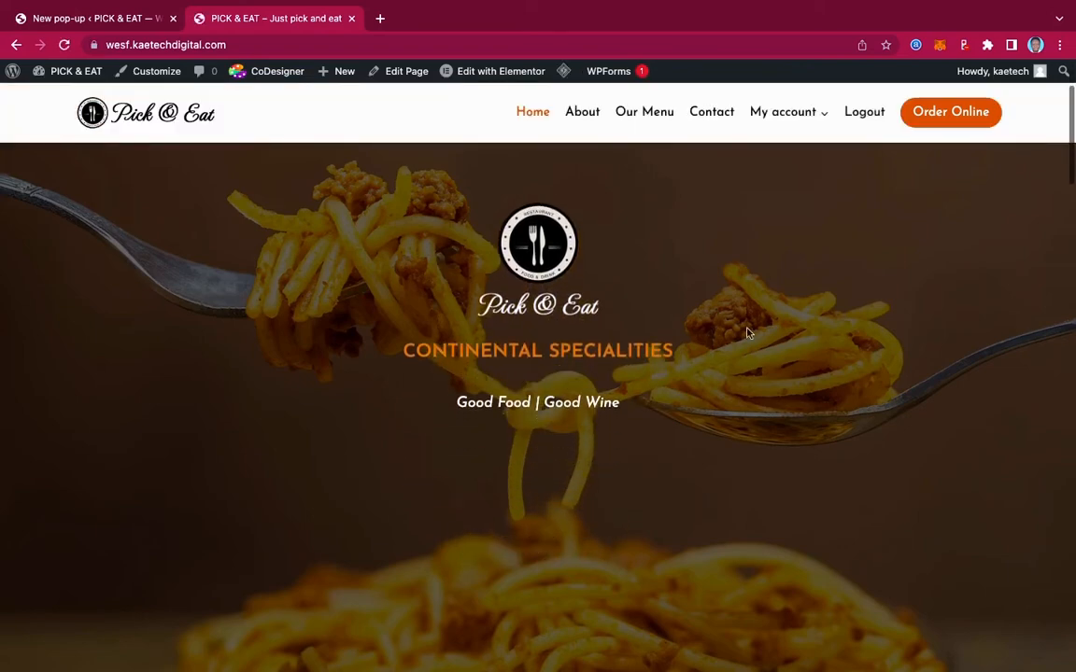
Step: Scroll down the home page far enough to trigger the newsletter pop-up, inspect it and close it
scroll(747, 333, "down", 5)
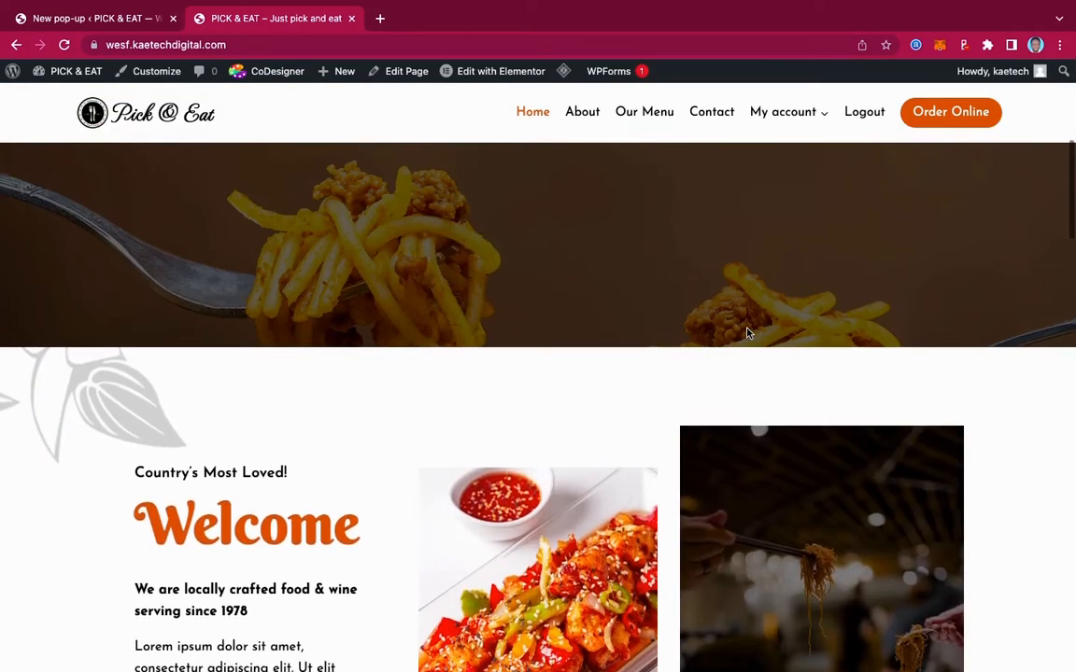
scroll(747, 333, "down", 3)
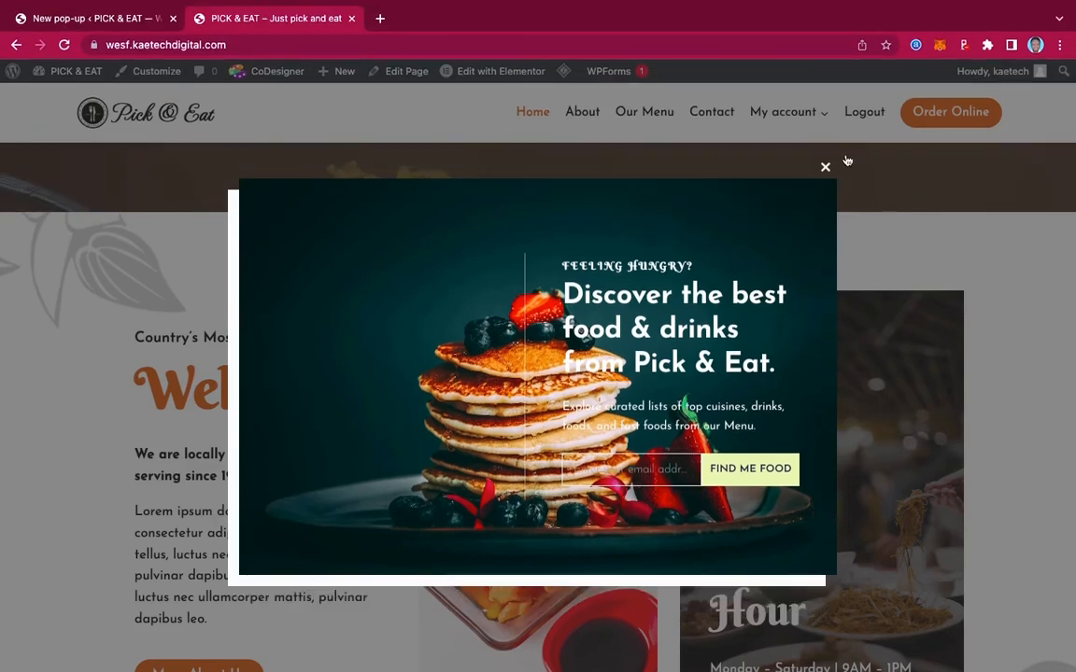
left_click(825, 166)
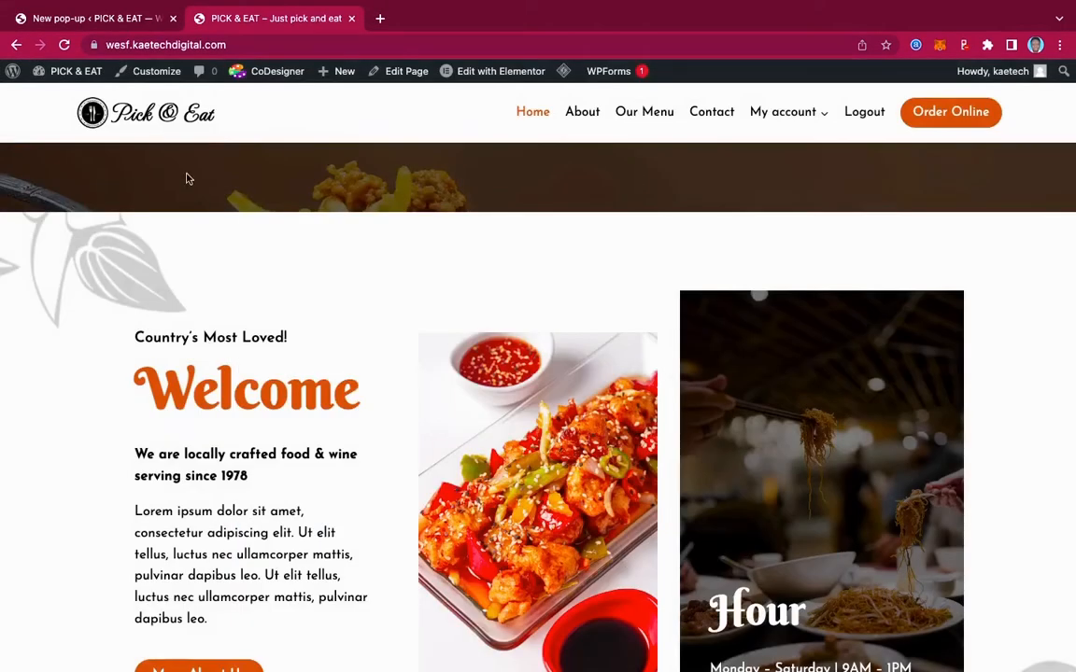
Step: Return to the Newsletter pop-up editor and open the title's font style settings in the Appearance section
left_click(86, 18)
left_click(721, 236)
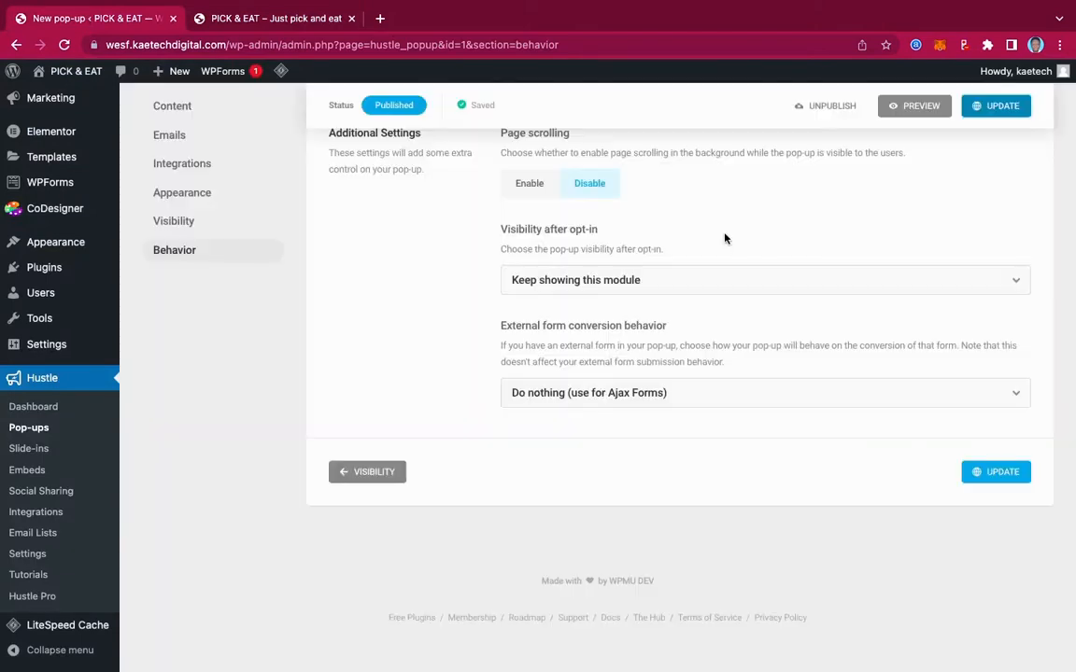
scroll(725, 239, "up", 3)
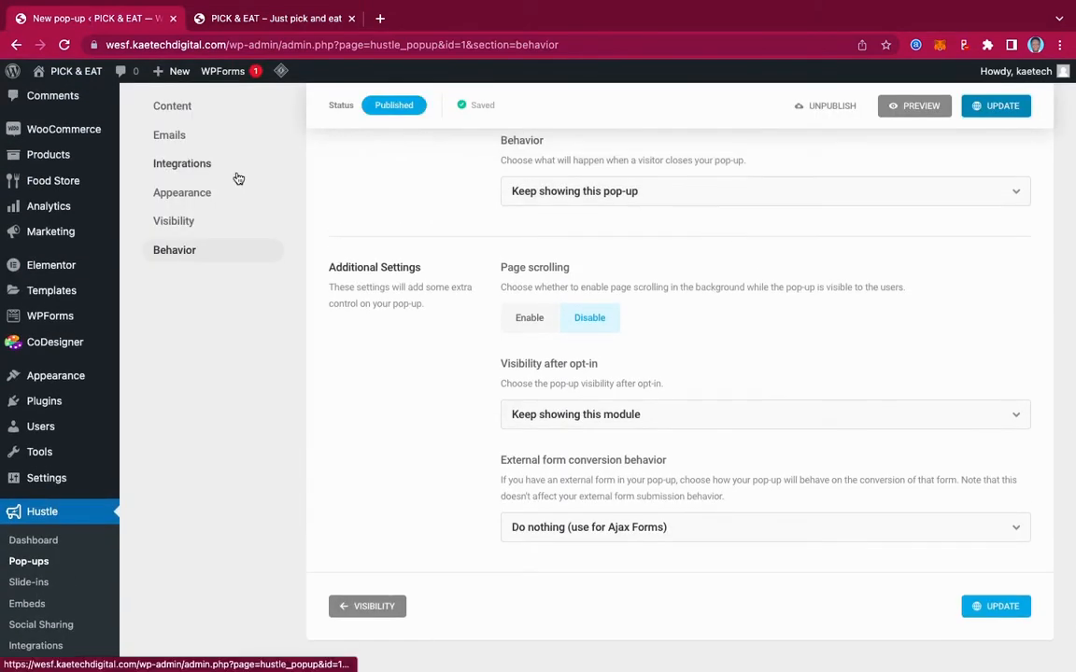
left_click(198, 192)
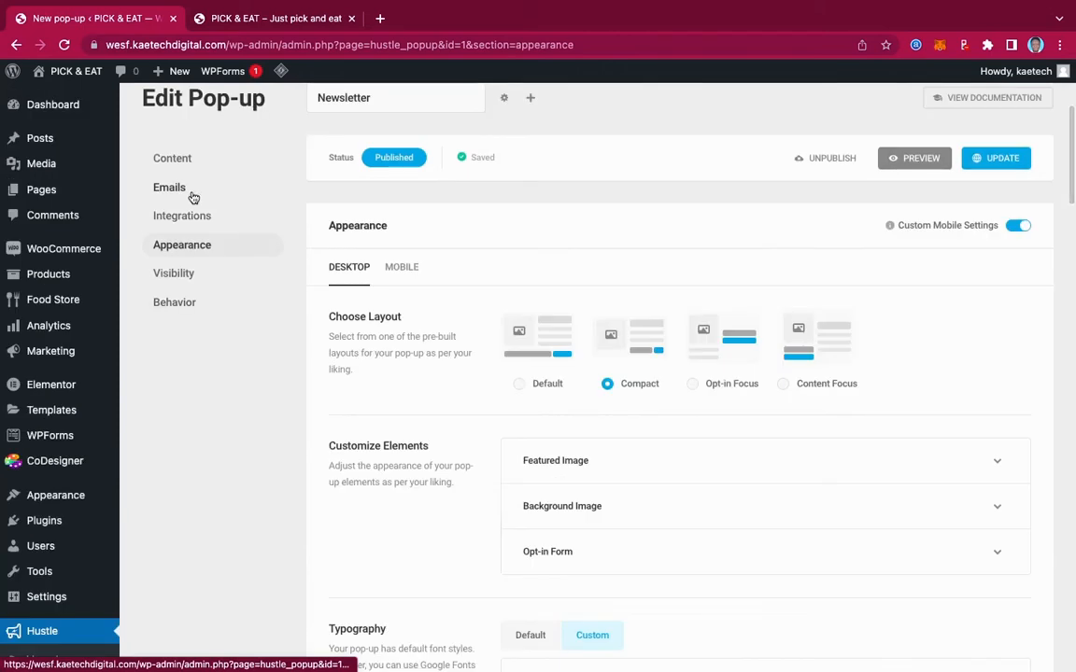
scroll(706, 483, "down", 5)
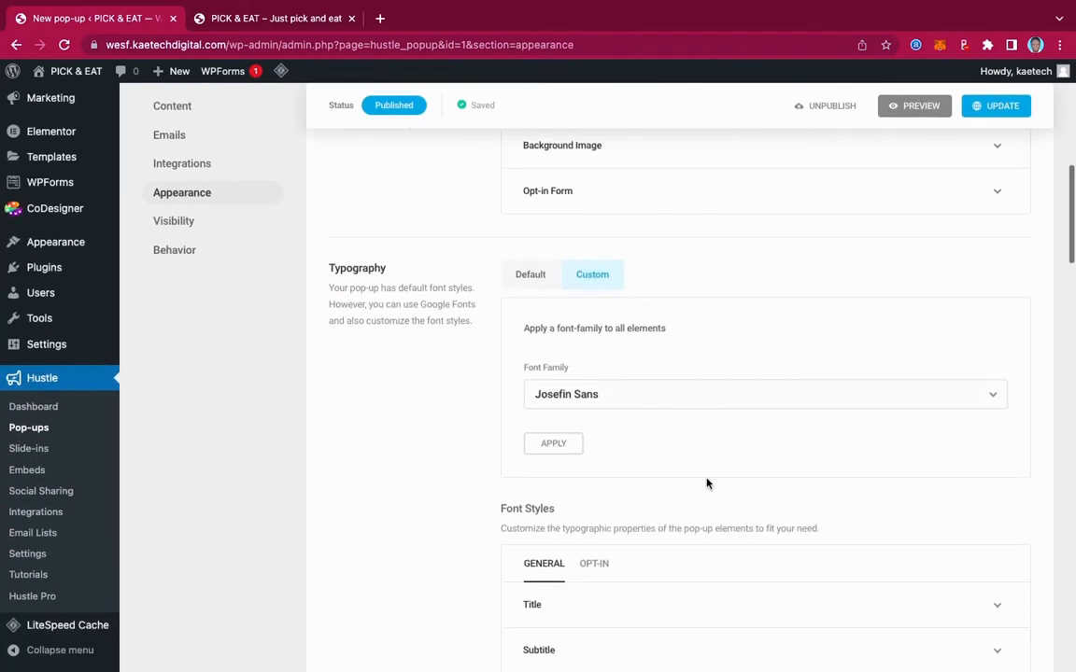
scroll(706, 482, "down", 2)
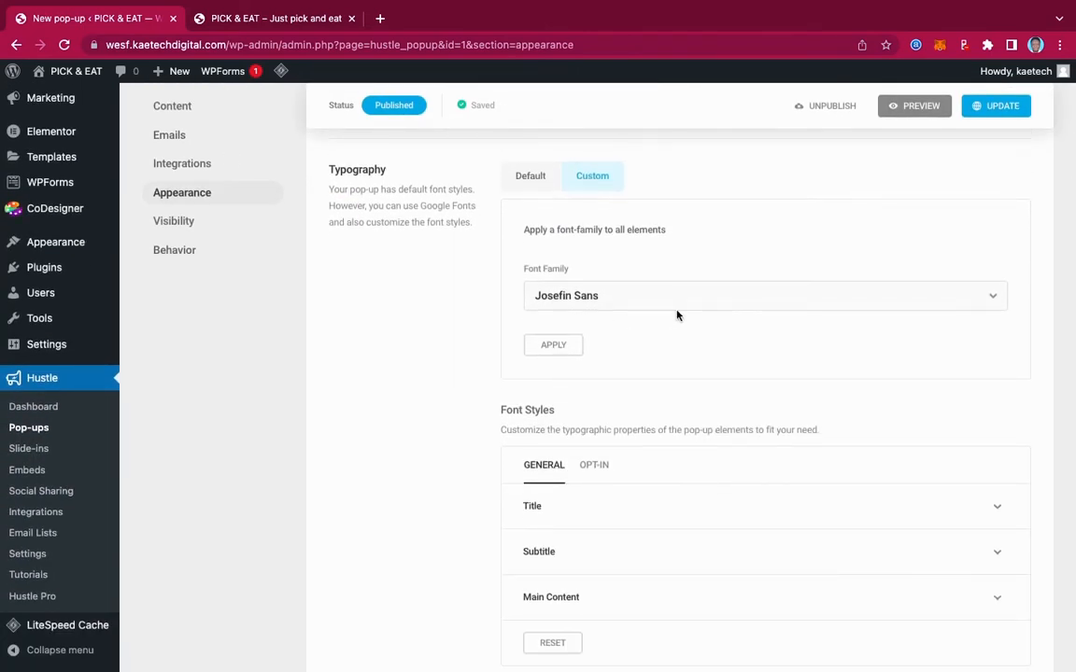
scroll(678, 316, "down", 3)
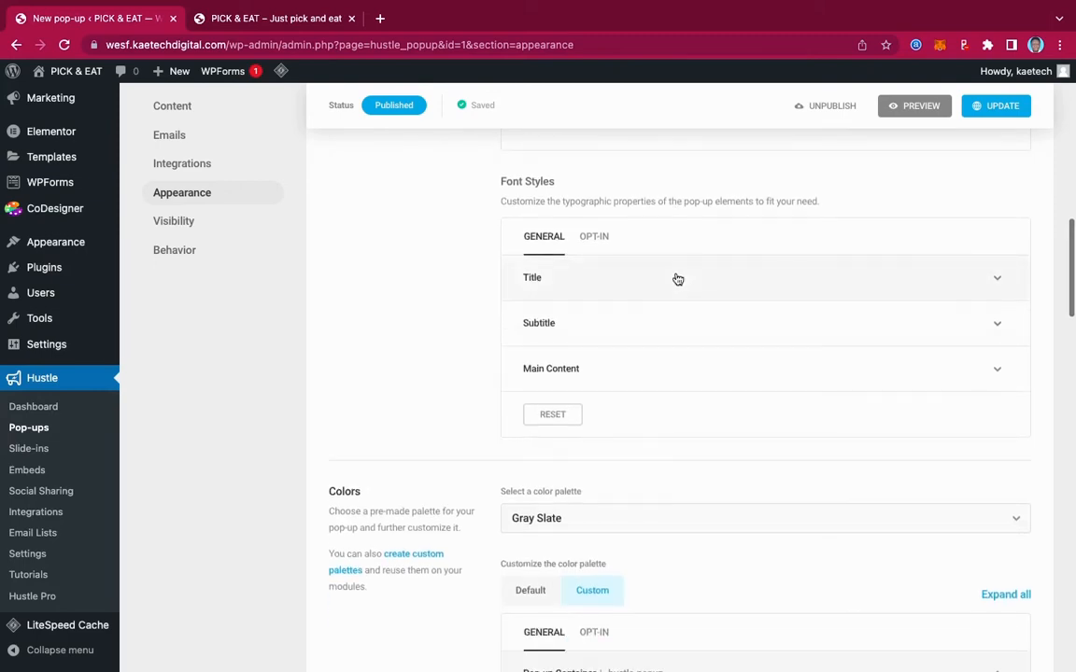
left_click(679, 279)
scroll(700, 438, "down", 4)
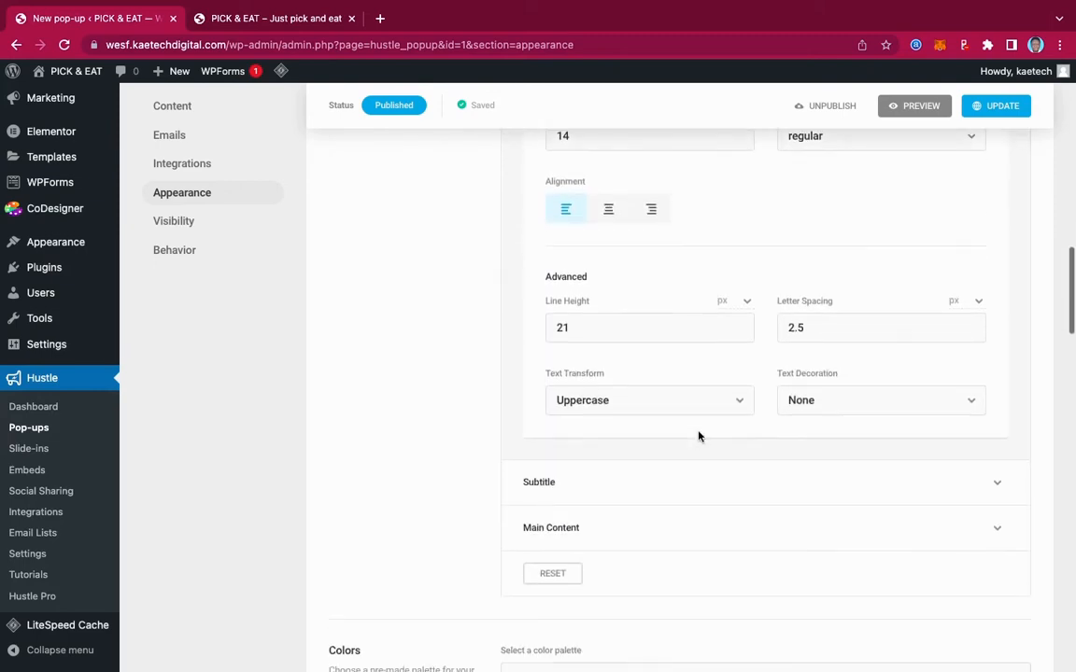
Step: Try the Lowercase and None text transforms on the pop-up title
left_click(689, 408)
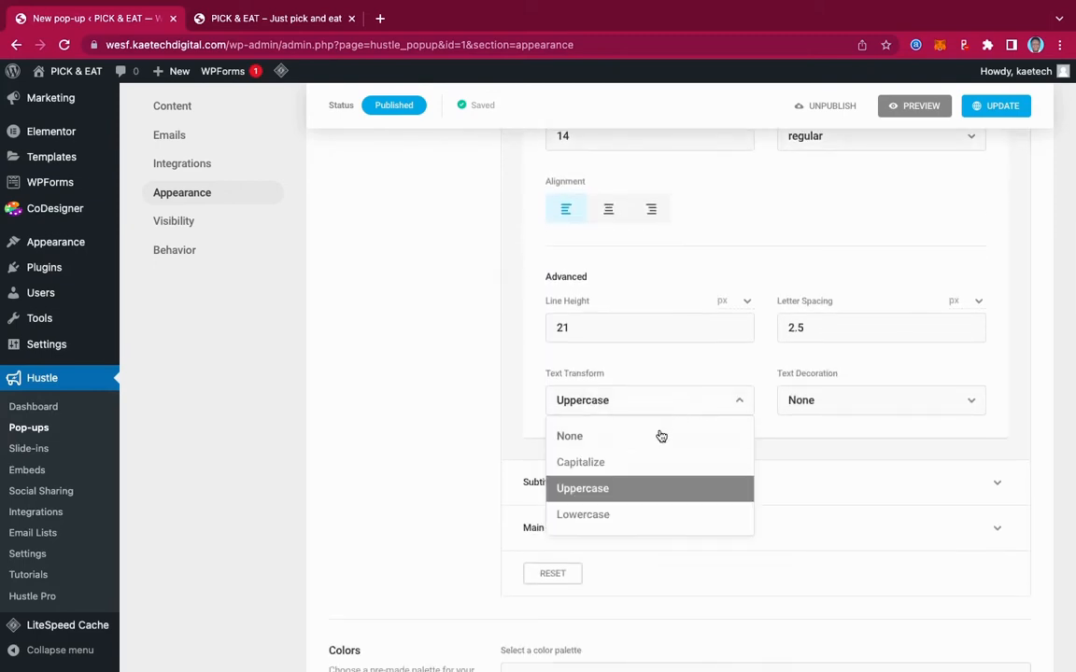
left_click(624, 519)
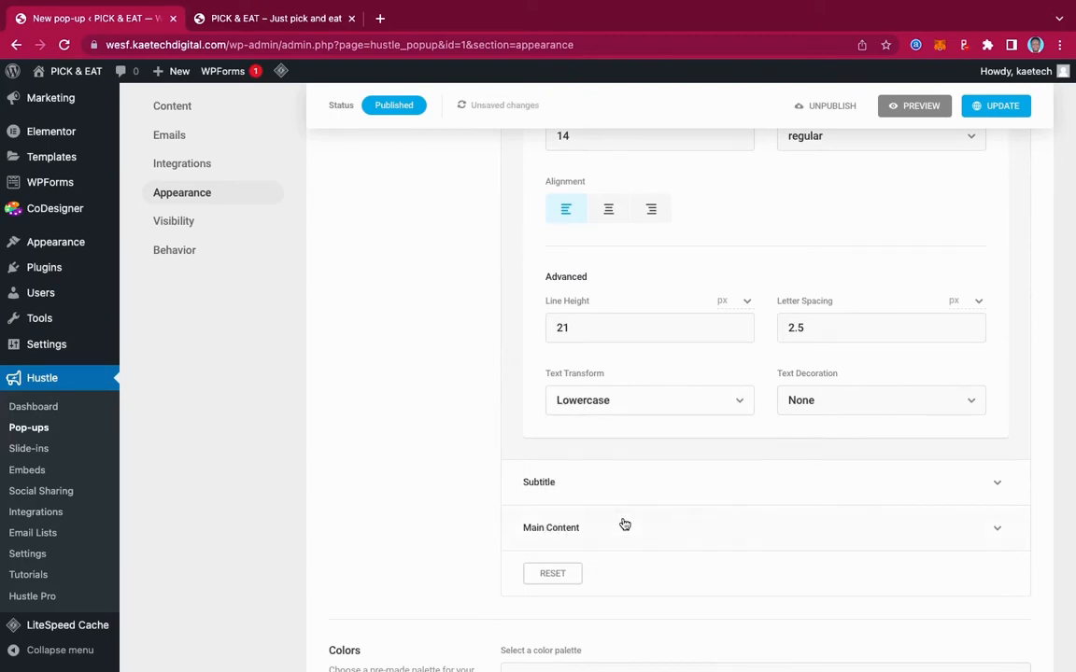
left_click(636, 408)
left_click(614, 436)
Step: Set the title's text transform to Capitalize and update the published pop-up
left_click(624, 401)
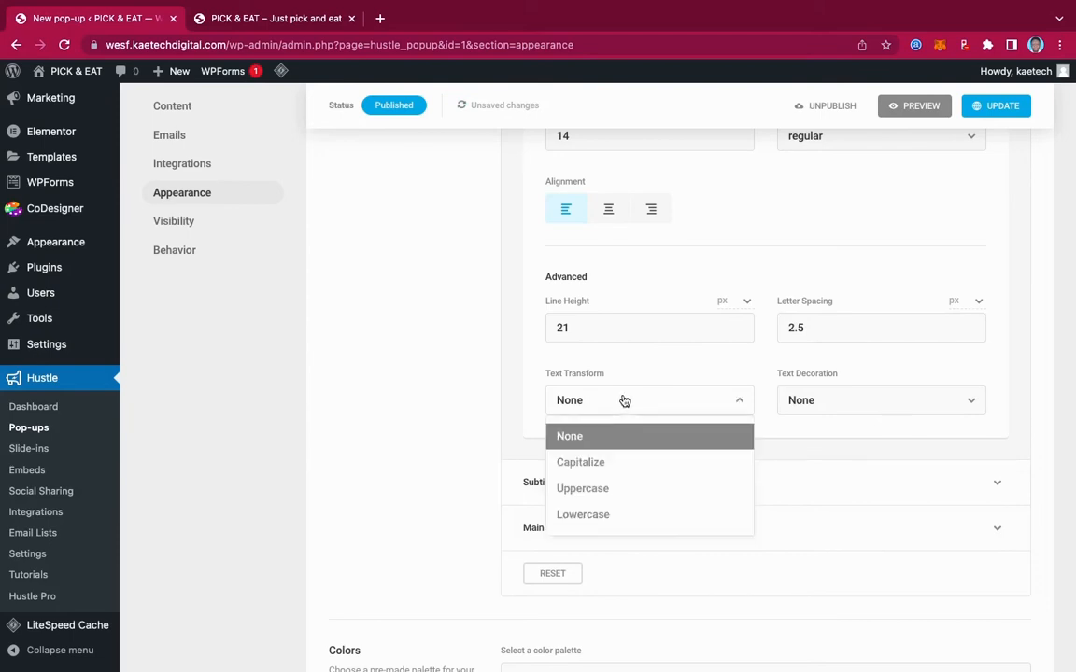
left_click(606, 464)
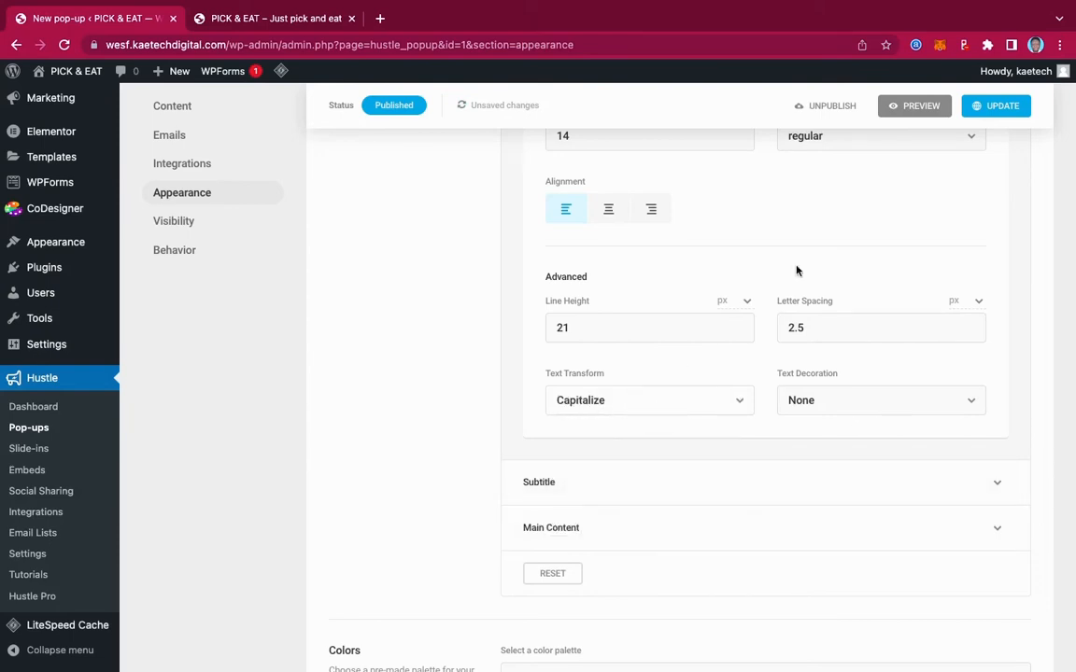
left_click(995, 106)
Step: Go to the pop-up's Content section and open the media library for replacing the background image
scroll(747, 295, "up", 10)
scroll(747, 295, "up", 5)
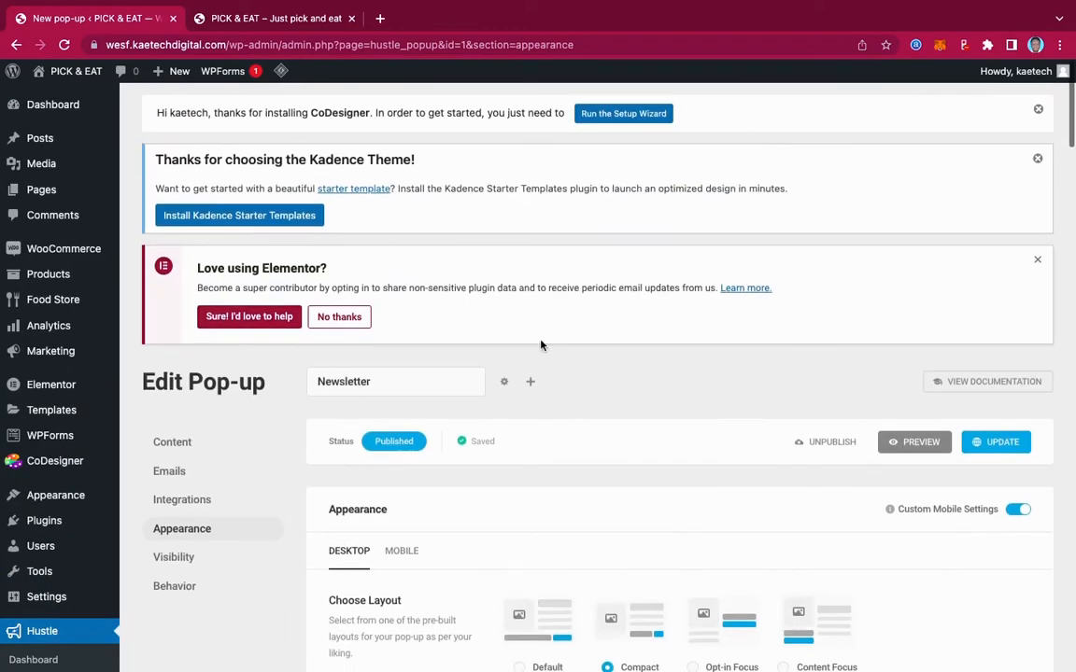
left_click(171, 439)
scroll(645, 526, "down", 2)
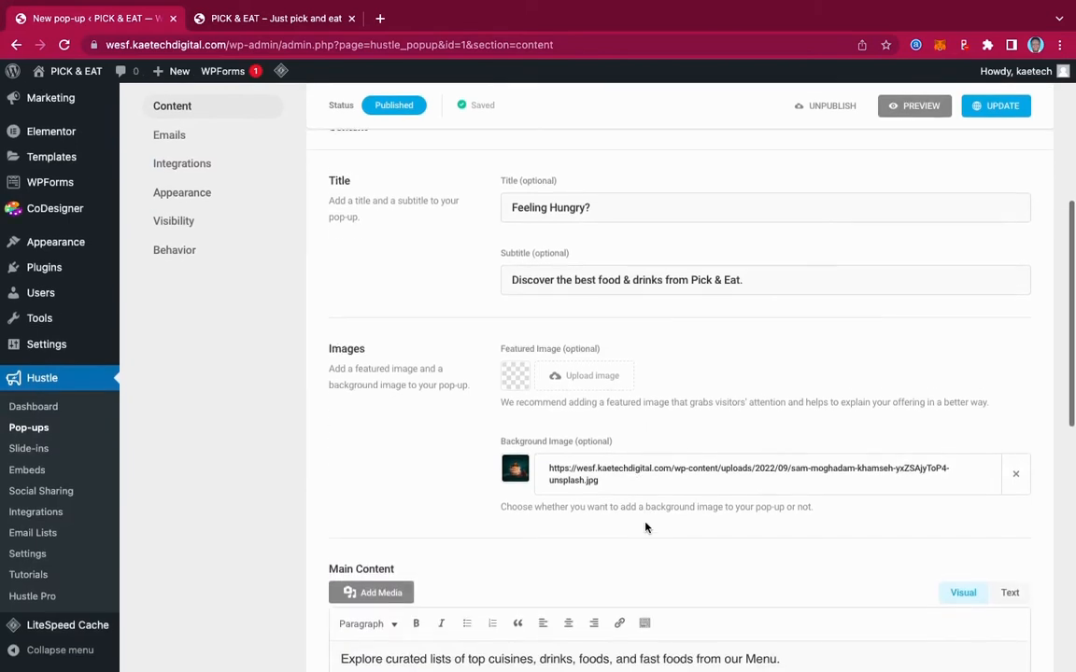
scroll(645, 528, "down", 1)
left_click(516, 450)
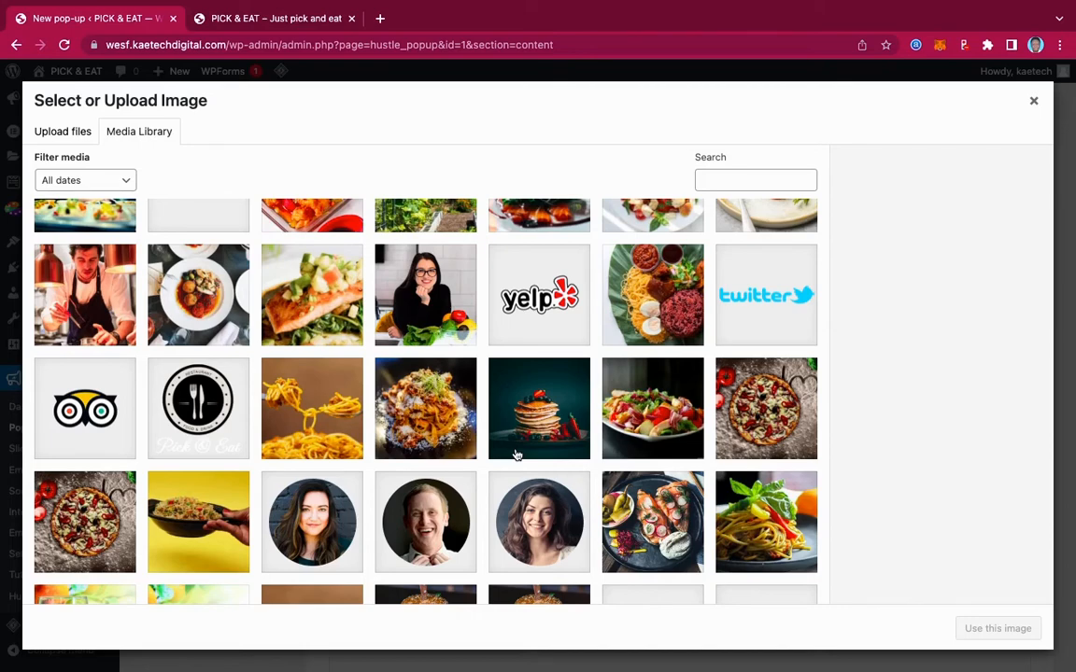
Step: Use the dark burger, fries and beer photo from the media library as background image and update the pop-up
scroll(515, 454, "down", 5)
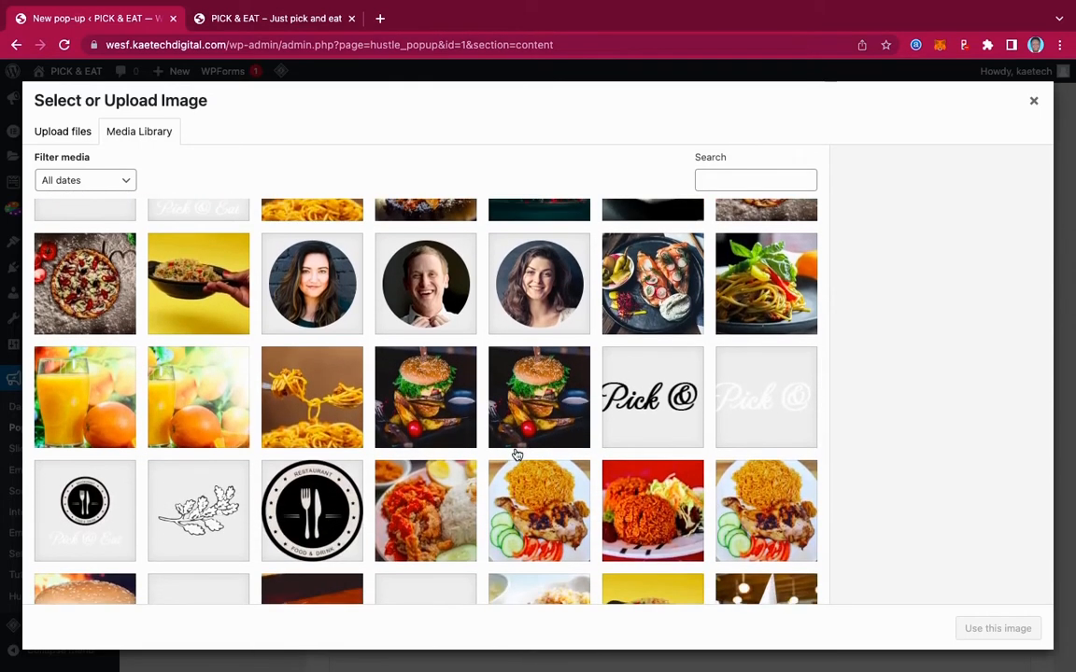
scroll(515, 455, "down", 6)
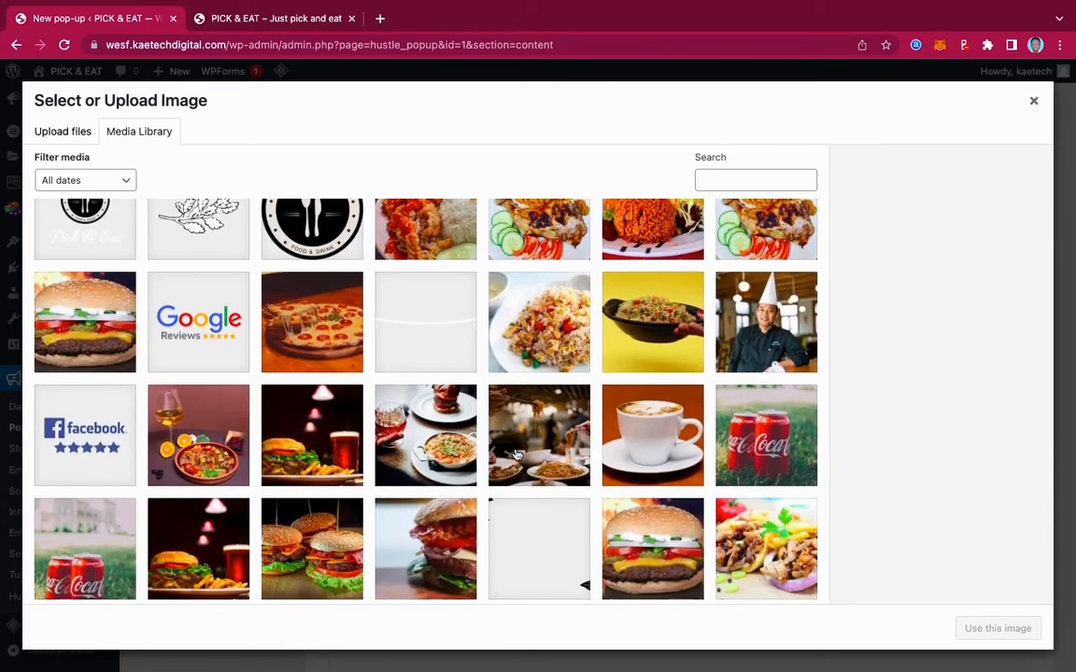
left_click(308, 338)
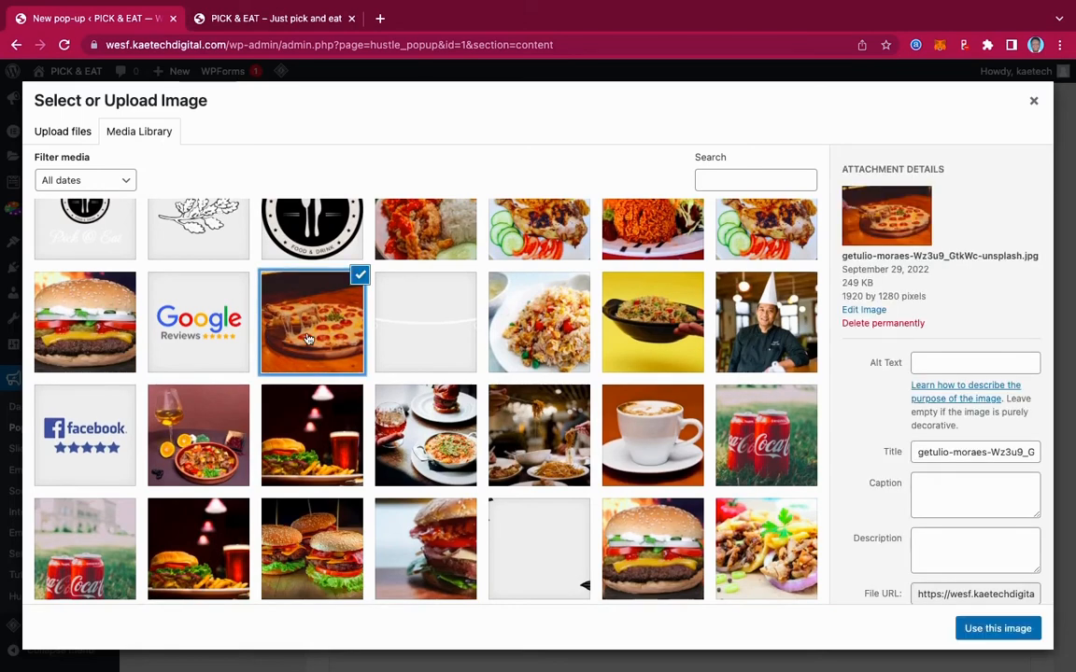
scroll(493, 398, "down", 1)
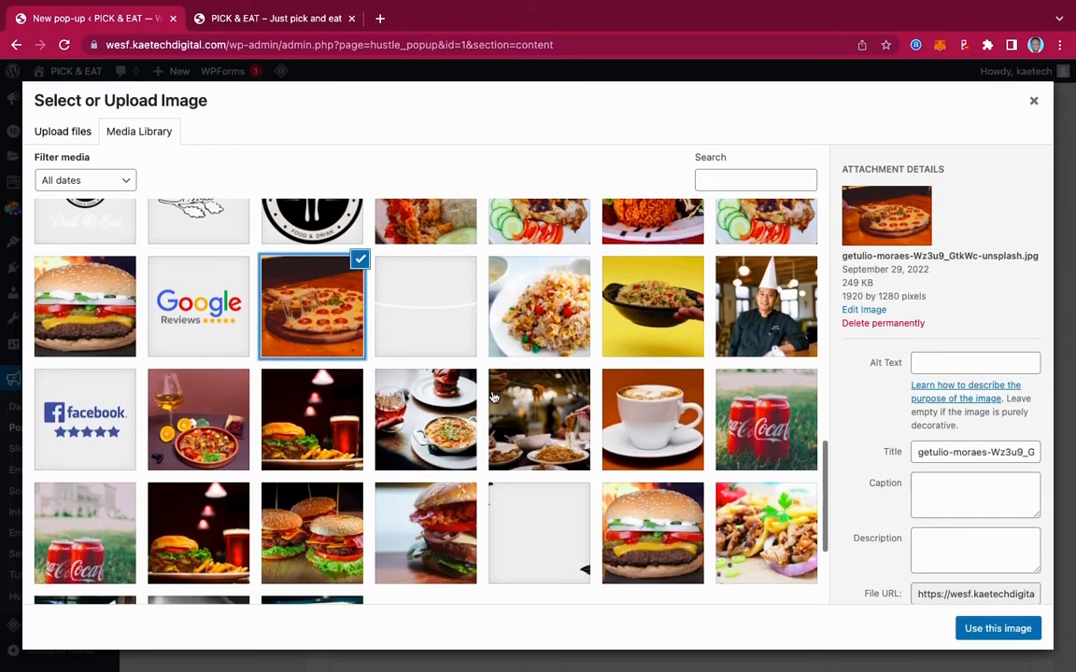
left_click(325, 426)
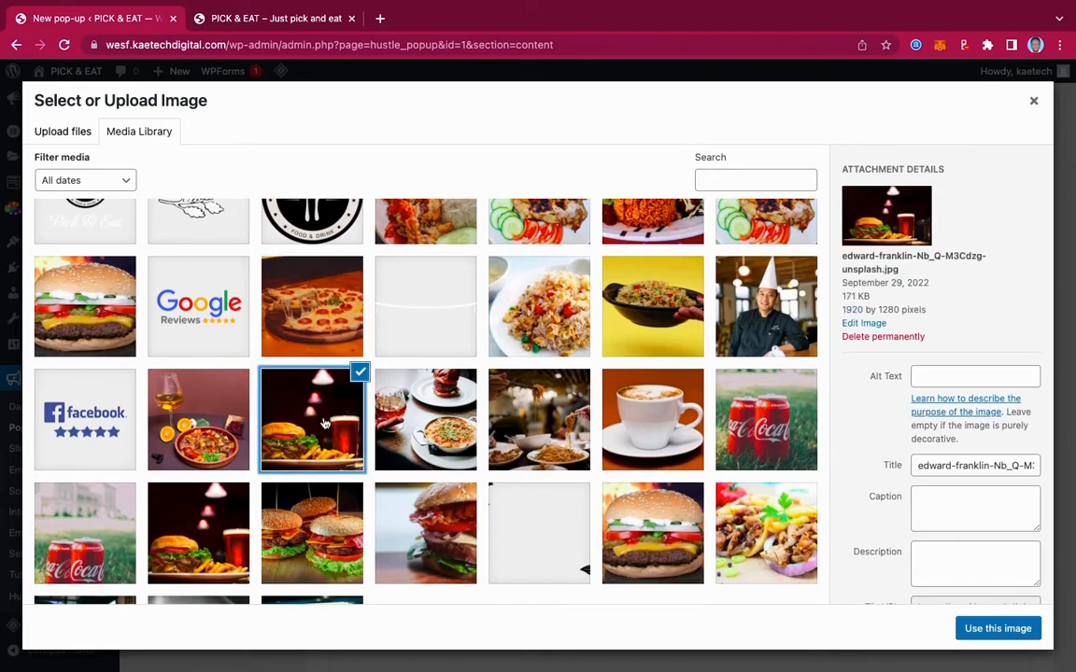
left_click(994, 629)
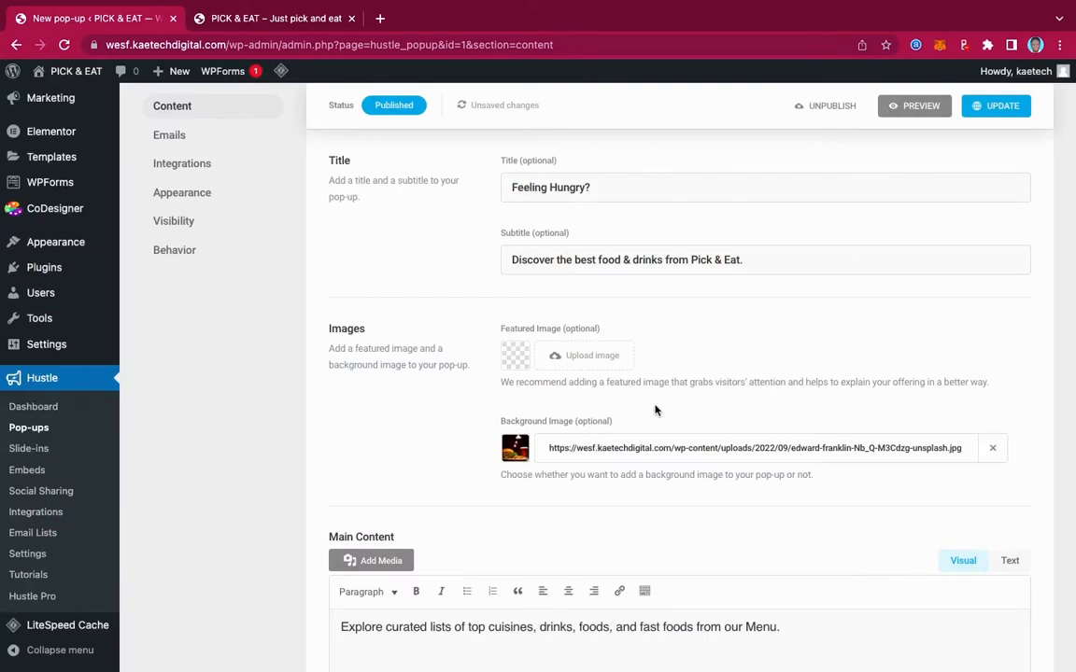
left_click(992, 106)
Step: Switch to the live Pick & Eat home page, reload it and scroll down until the updated pop-up is triggered
left_click(302, 26)
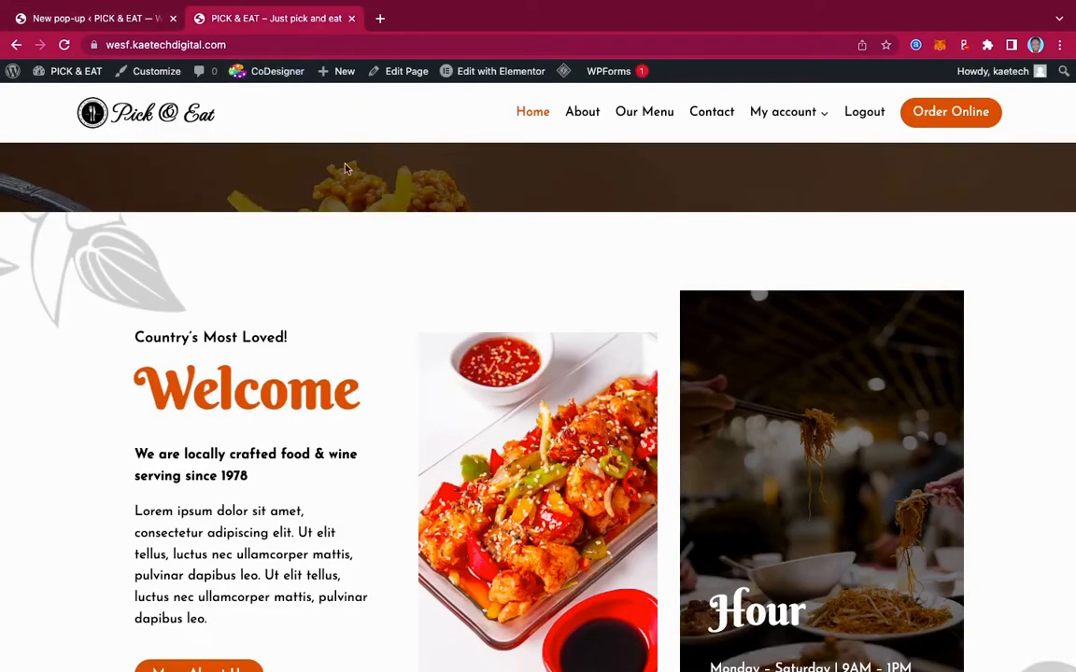
mouse_move(564, 74)
left_click(566, 137)
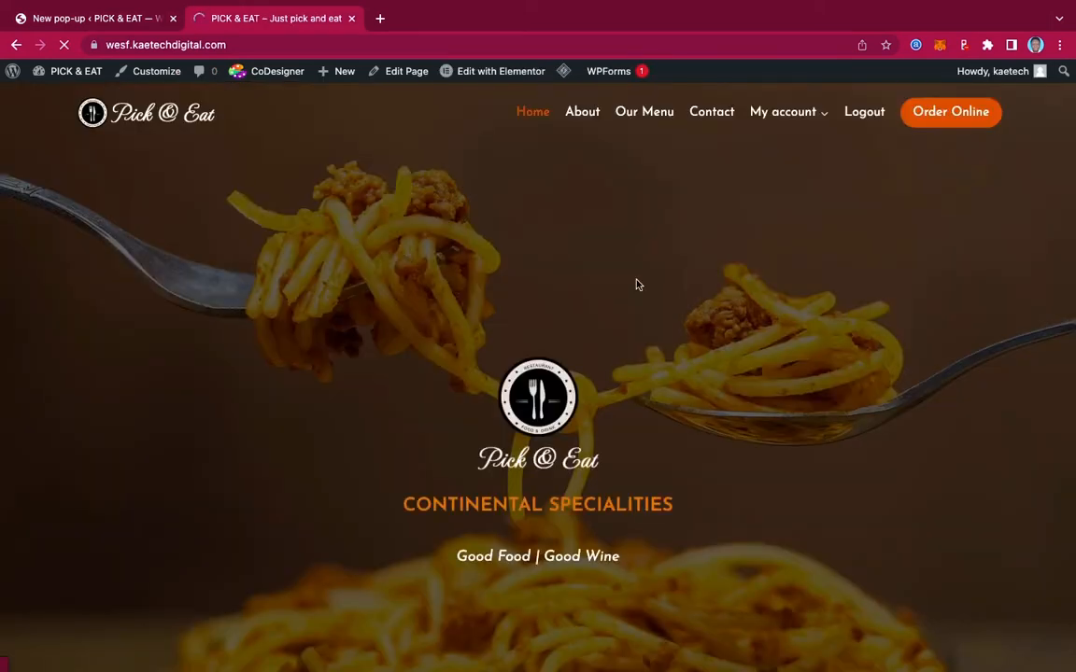
scroll(694, 353, "down", 3)
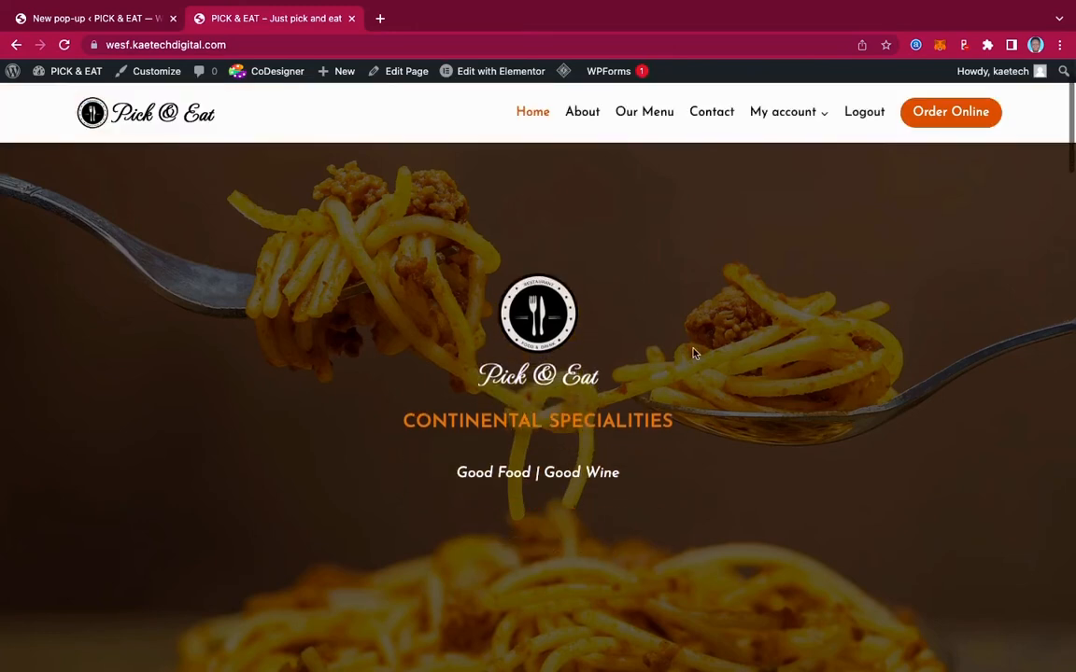
scroll(693, 353, "down", 5)
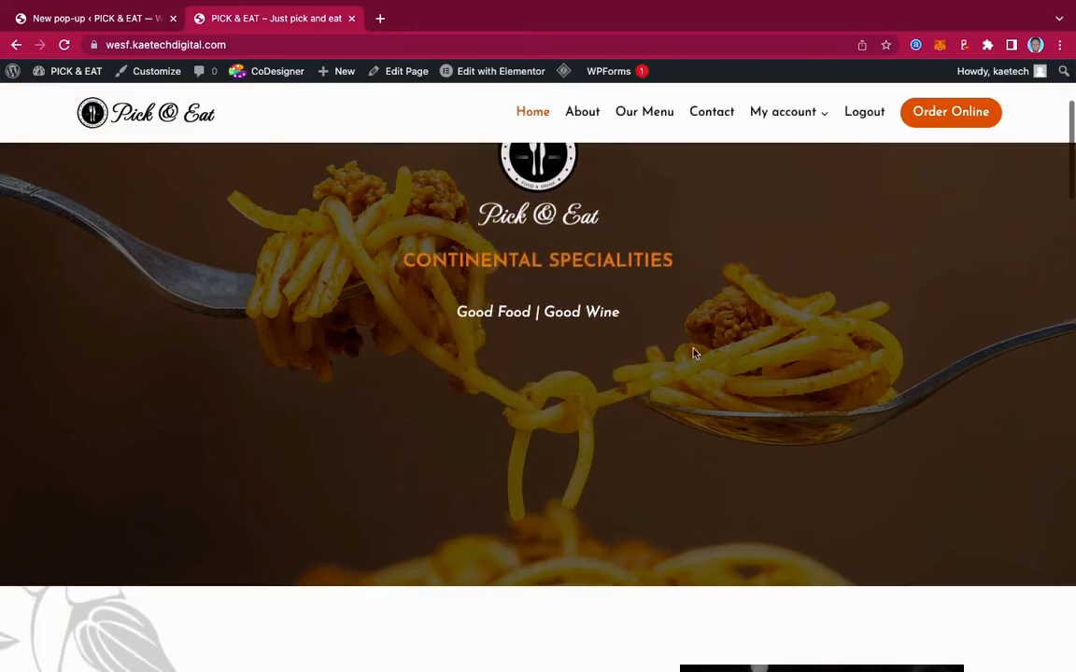
scroll(693, 353, "down", 2)
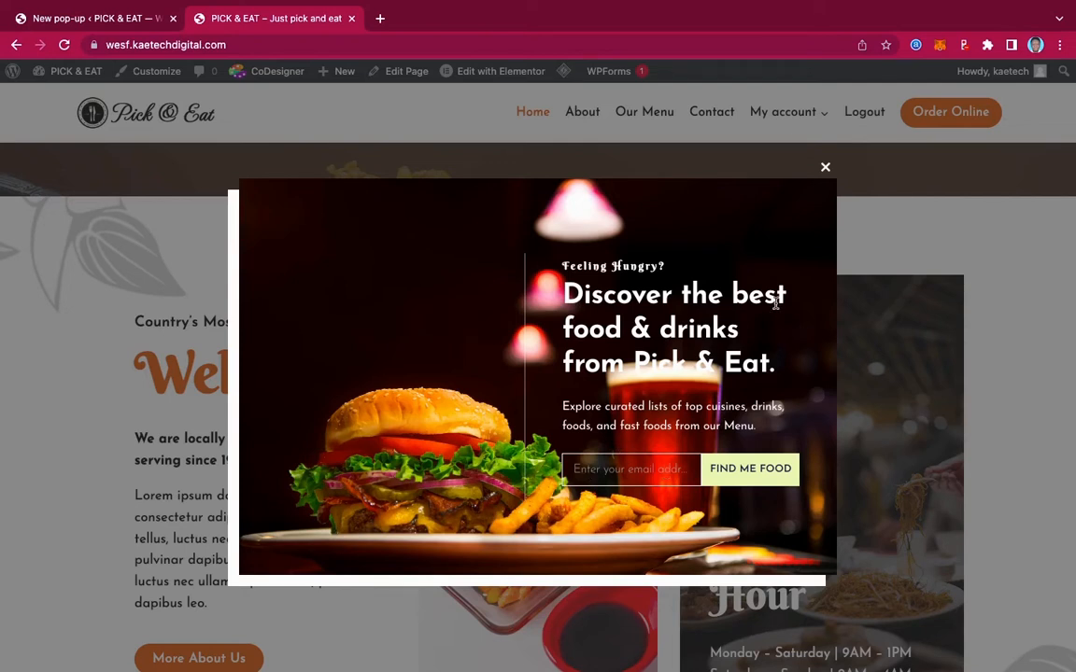
Step: Submit a saved e-mail address through the pop-up's opt-in form and close the thank-you message
left_click(596, 469)
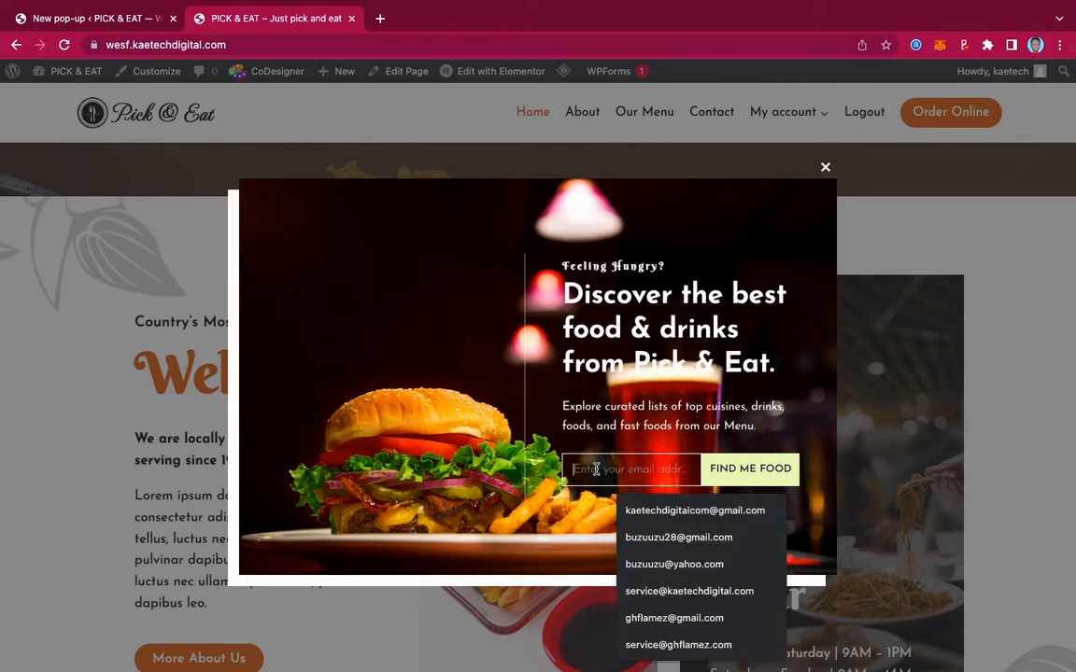
left_click(636, 509)
left_click(748, 470)
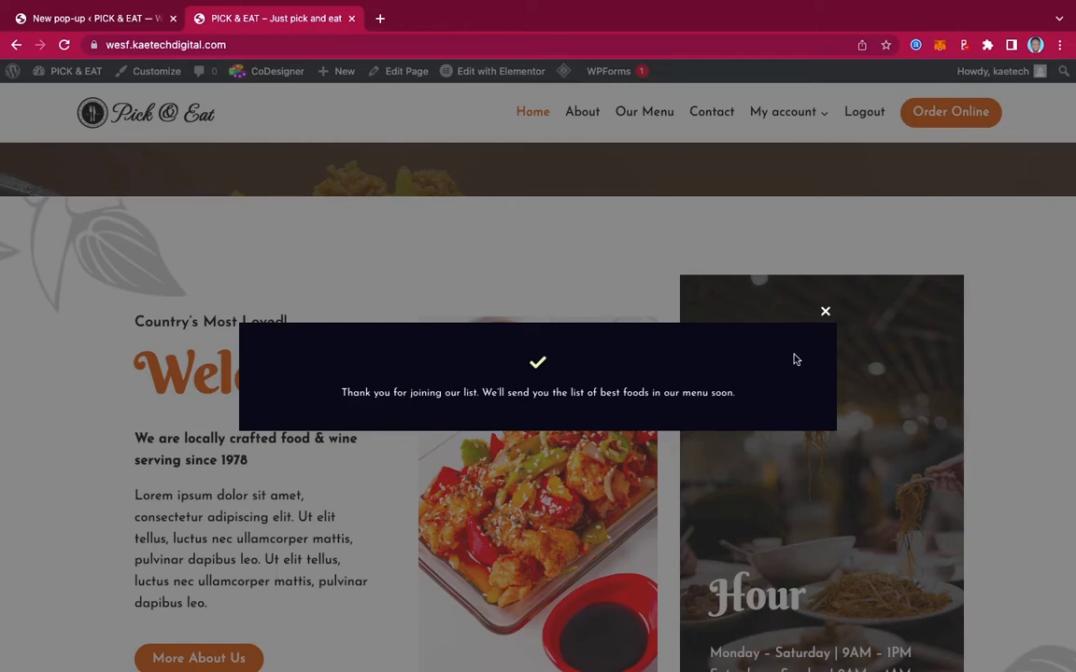
left_click(826, 314)
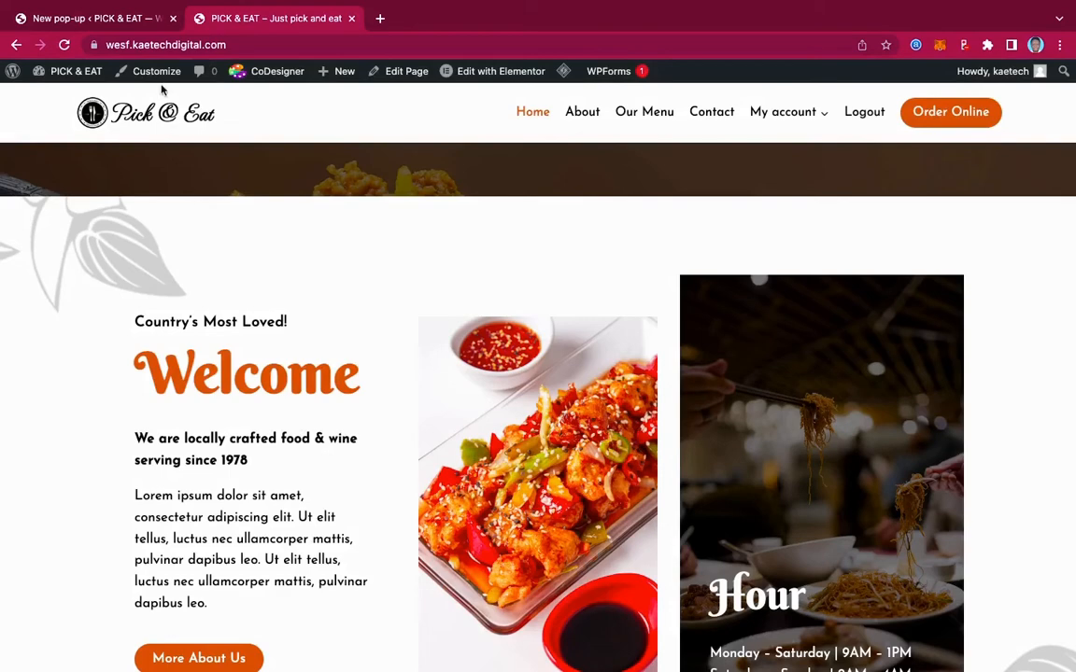
Step: Return to the WordPress admin and open Hustle's Slide-ins page at its creation area
left_click(120, 17)
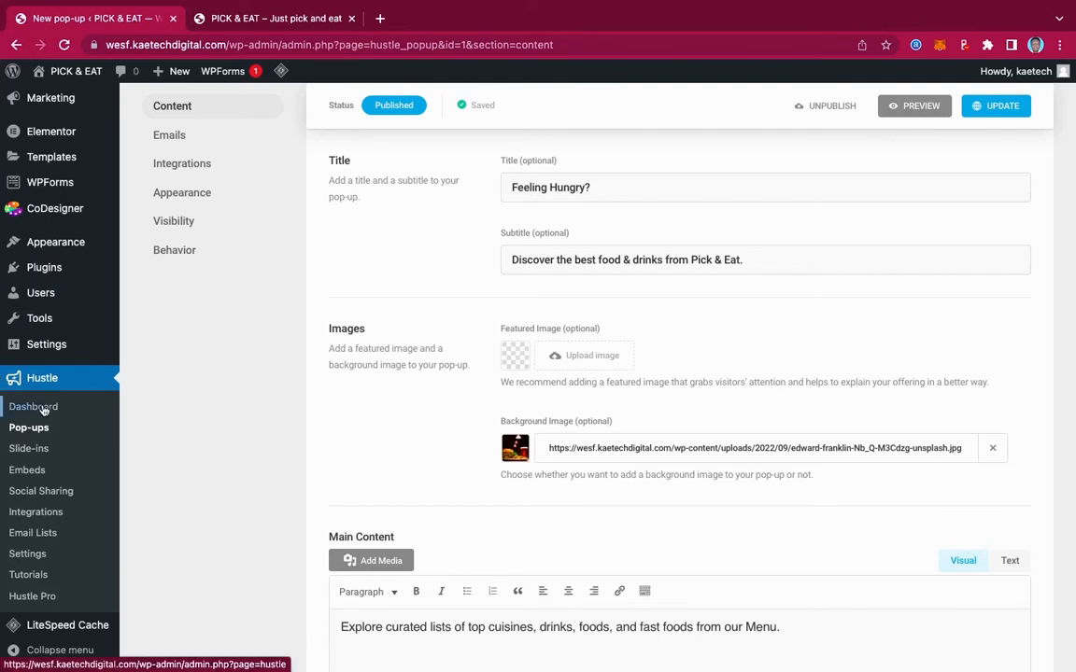
left_click(24, 455)
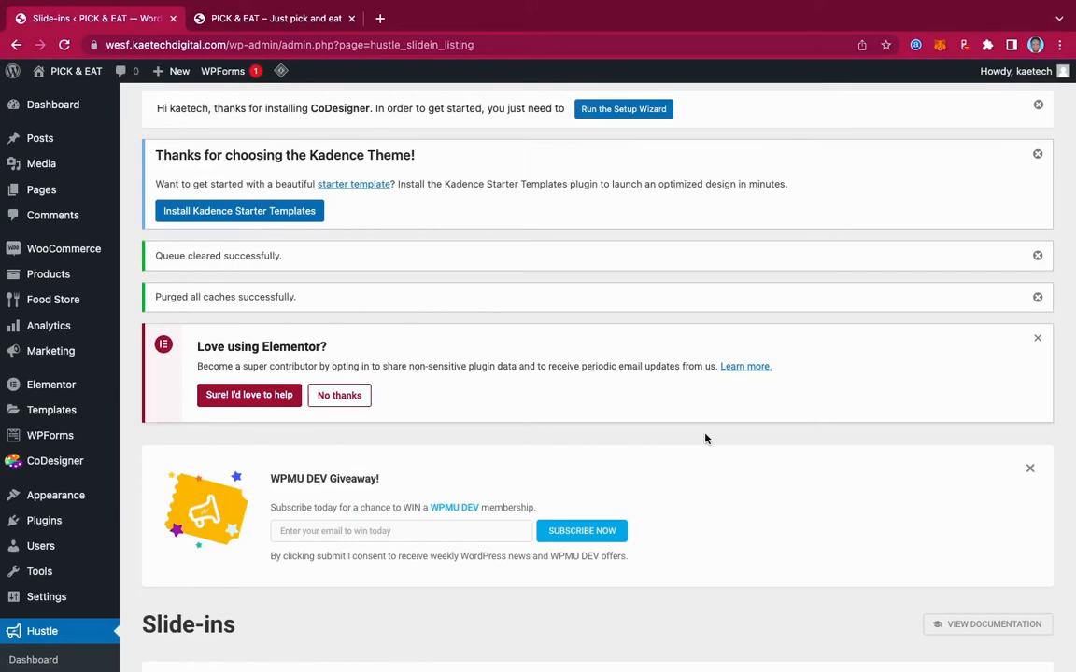
scroll(705, 439, "down", 5)
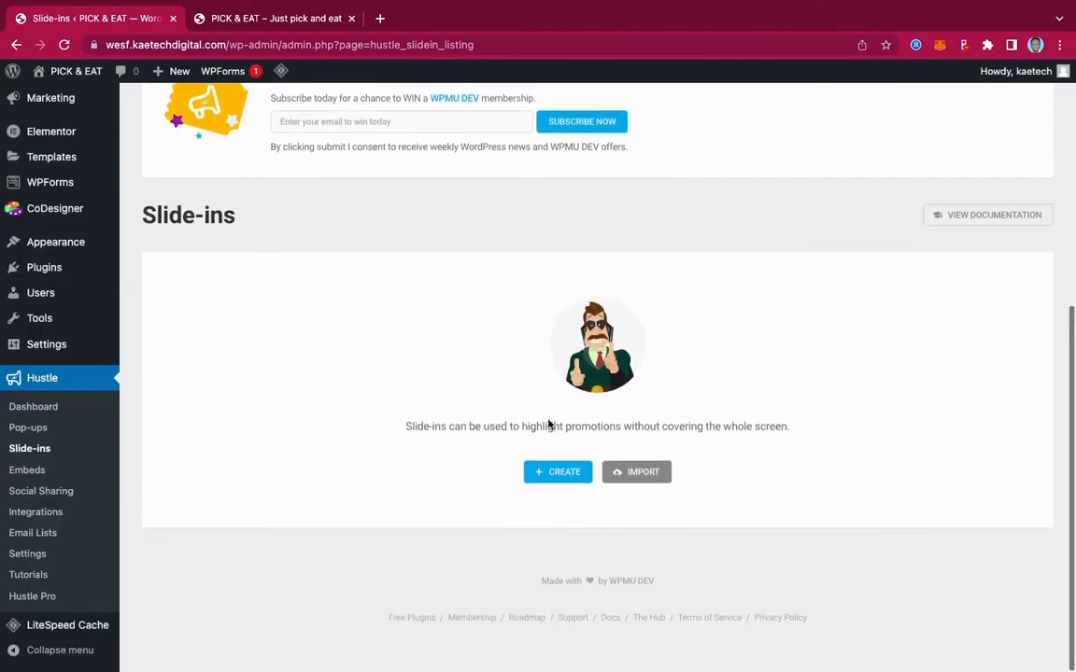
Step: Create a new slide-in named "Slide In" of the Informational type and continue to the template choice
left_click(559, 474)
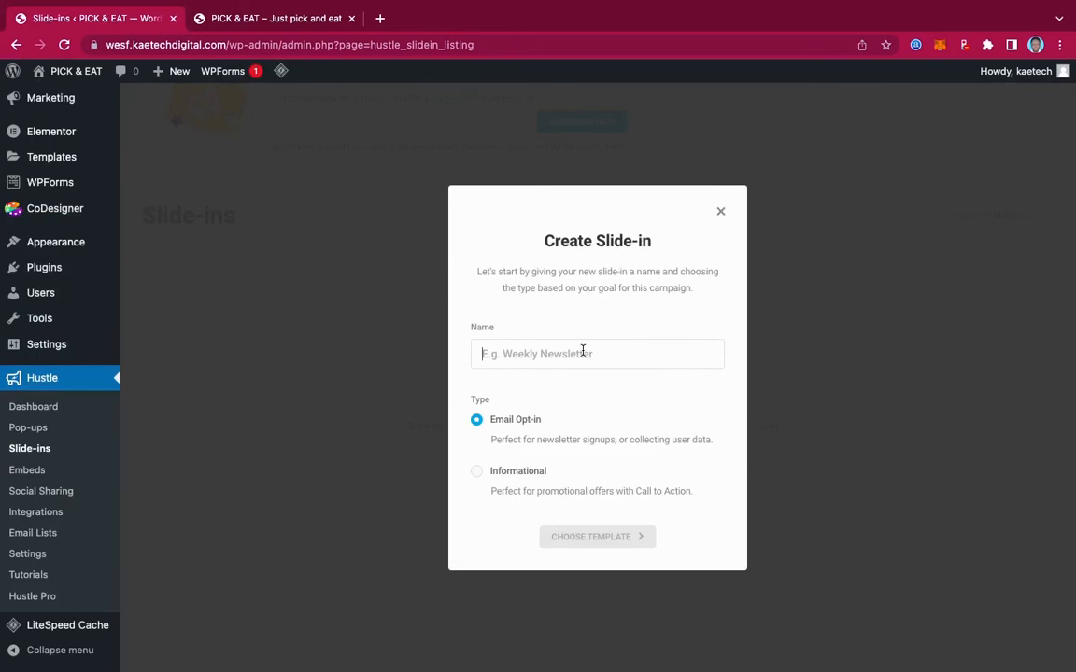
type("Slide In")
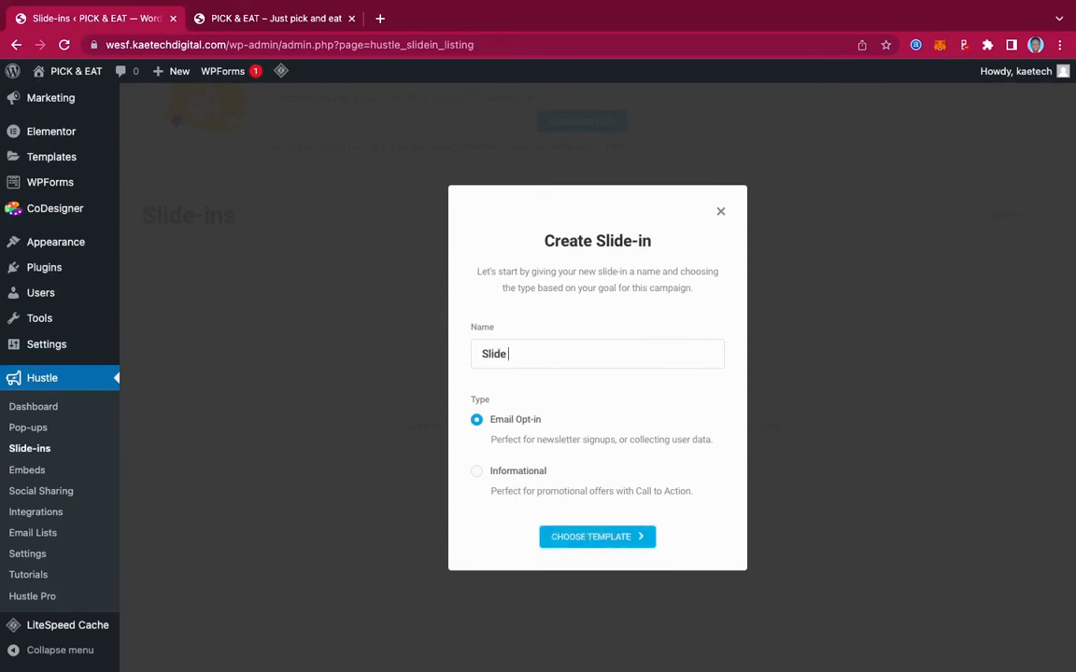
left_click(476, 472)
left_click(600, 537)
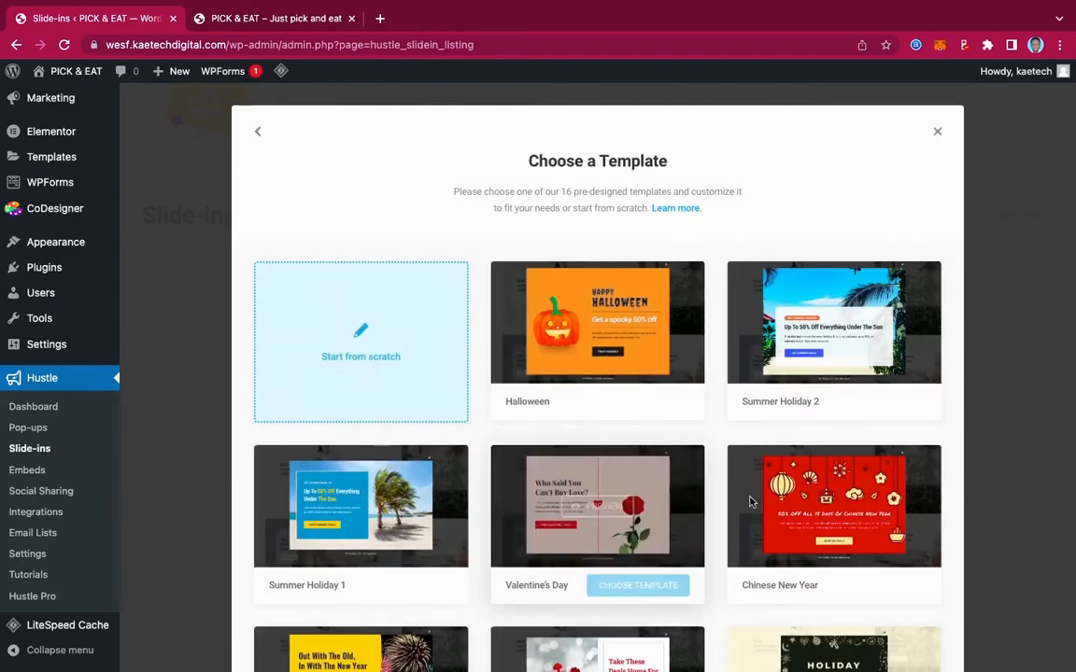
Step: Choose the Spring Sale template for the new slide-in
scroll(752, 501, "down", 2)
scroll(750, 503, "down", 3)
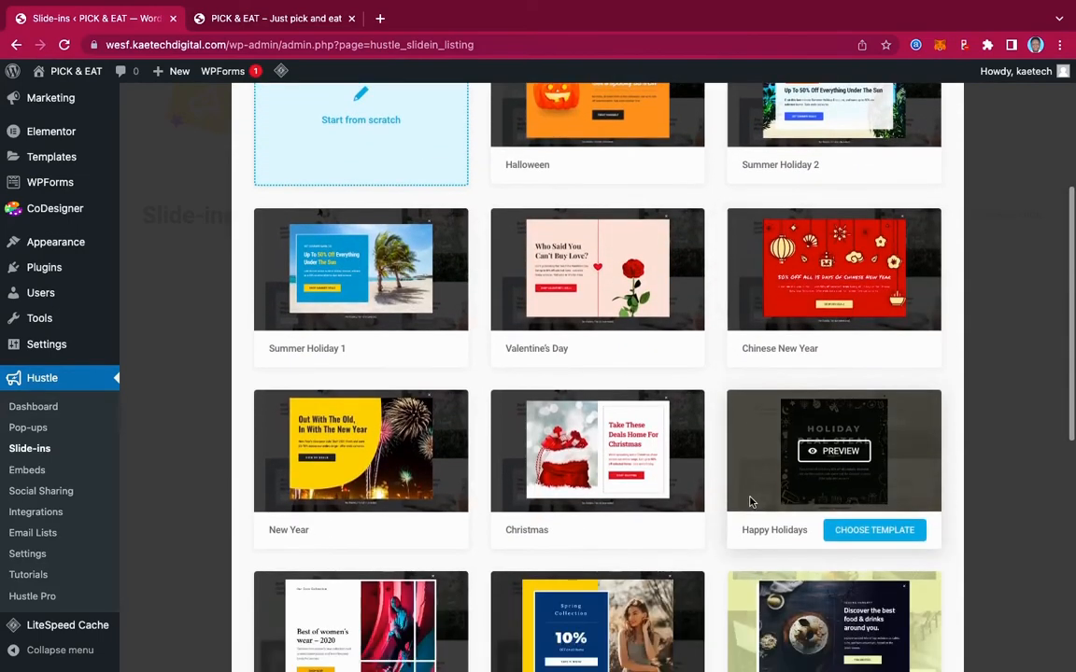
scroll(750, 503, "down", 1)
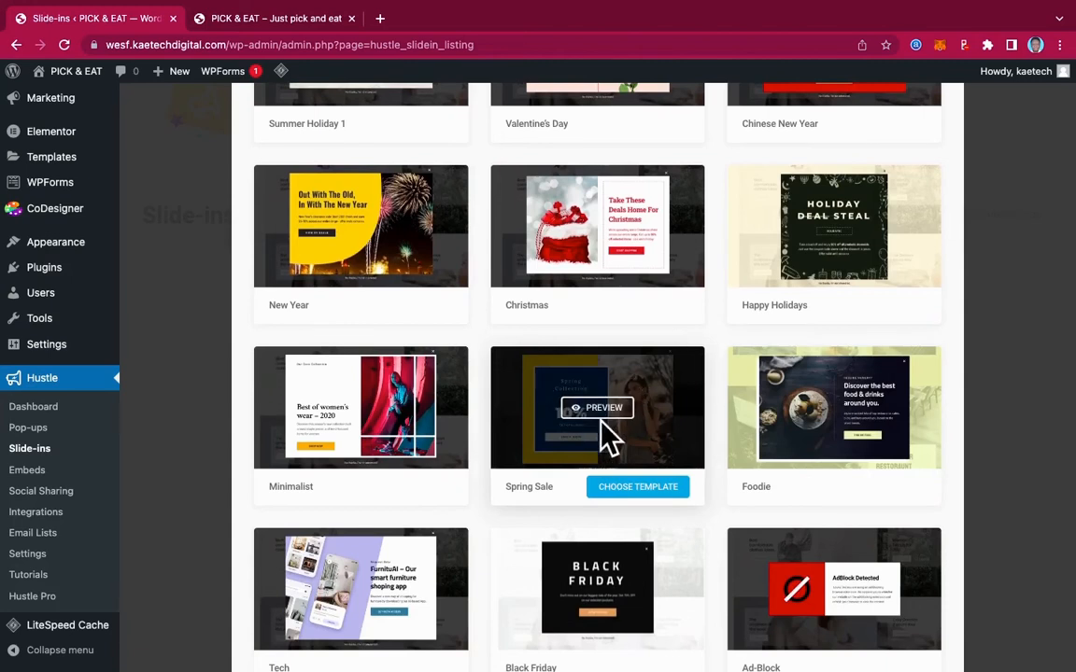
left_click(644, 487)
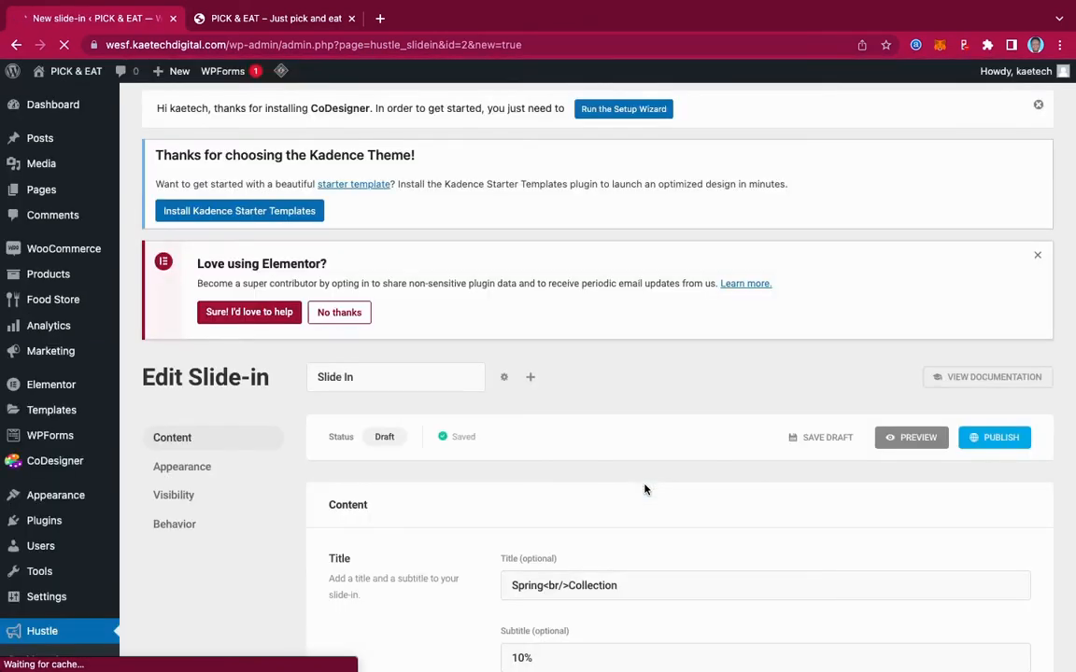
Step: Set the slide-in's title to "Wednesday<br/>Special" and its subtitle to "50%"
scroll(702, 508, "down", 5)
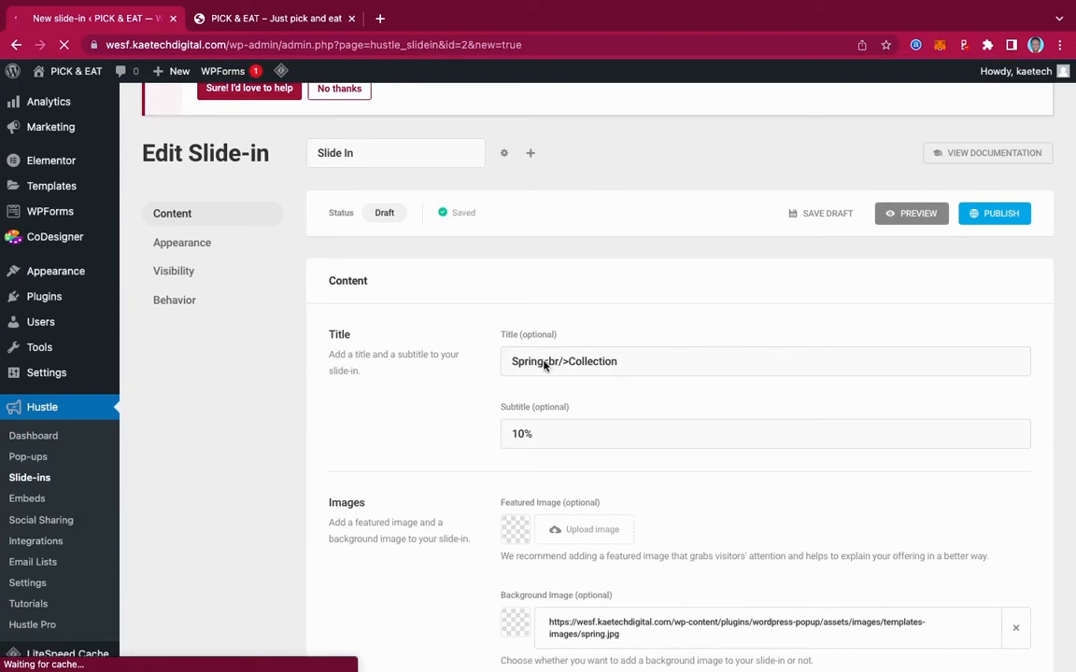
double_click(493, 358)
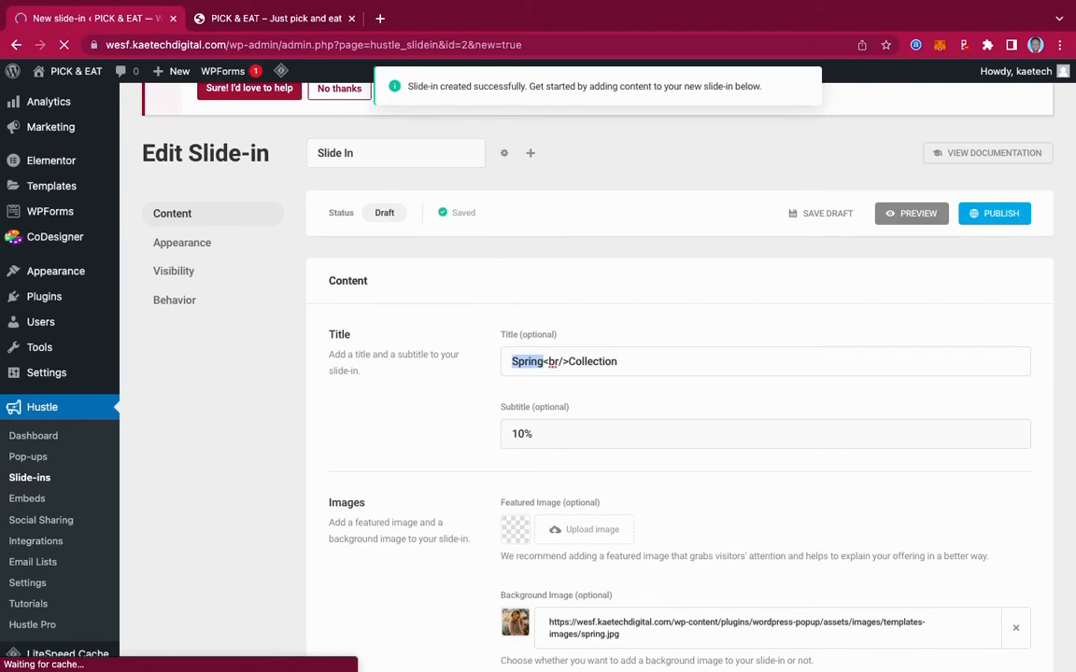
type("Wednes")
type("day")
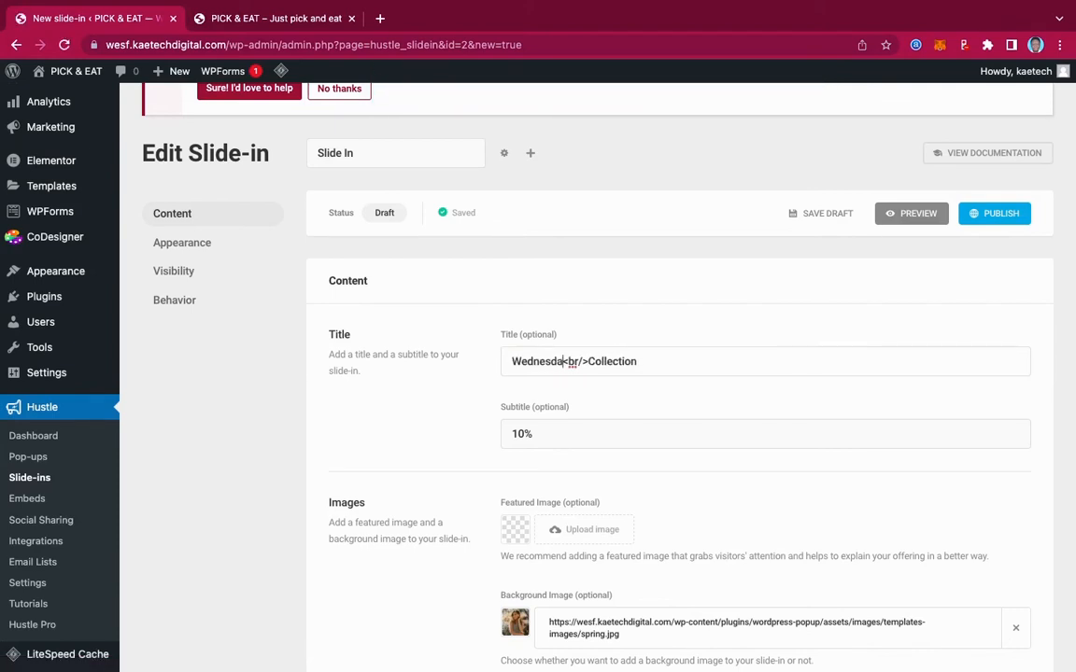
left_click_drag(653, 365, 596, 361)
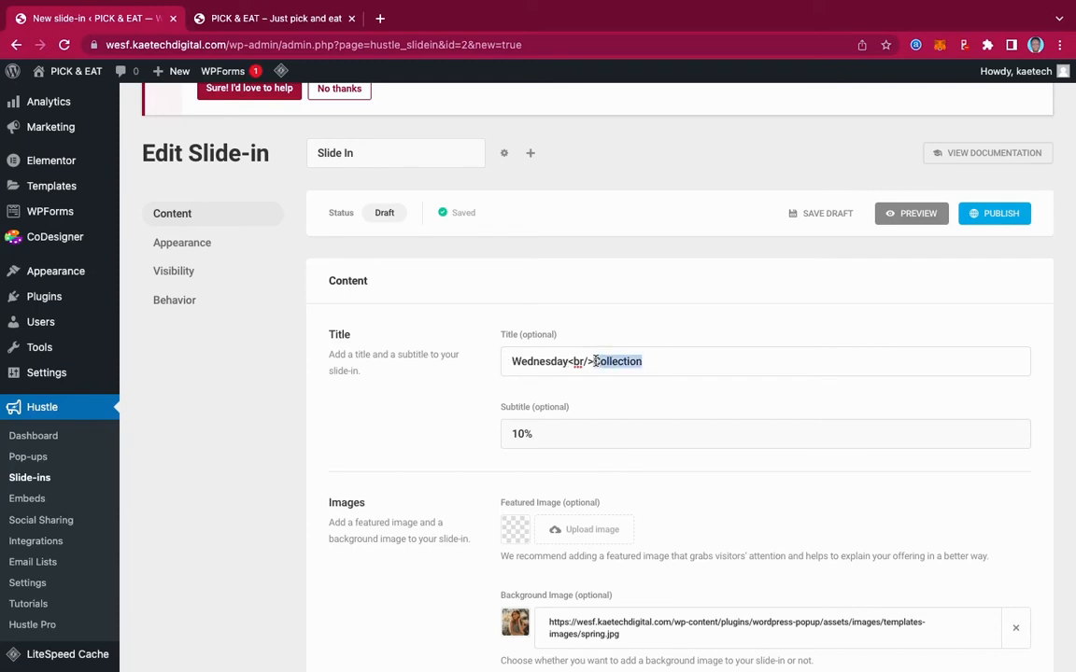
type("Spe")
scroll(640, 406, "down", 2)
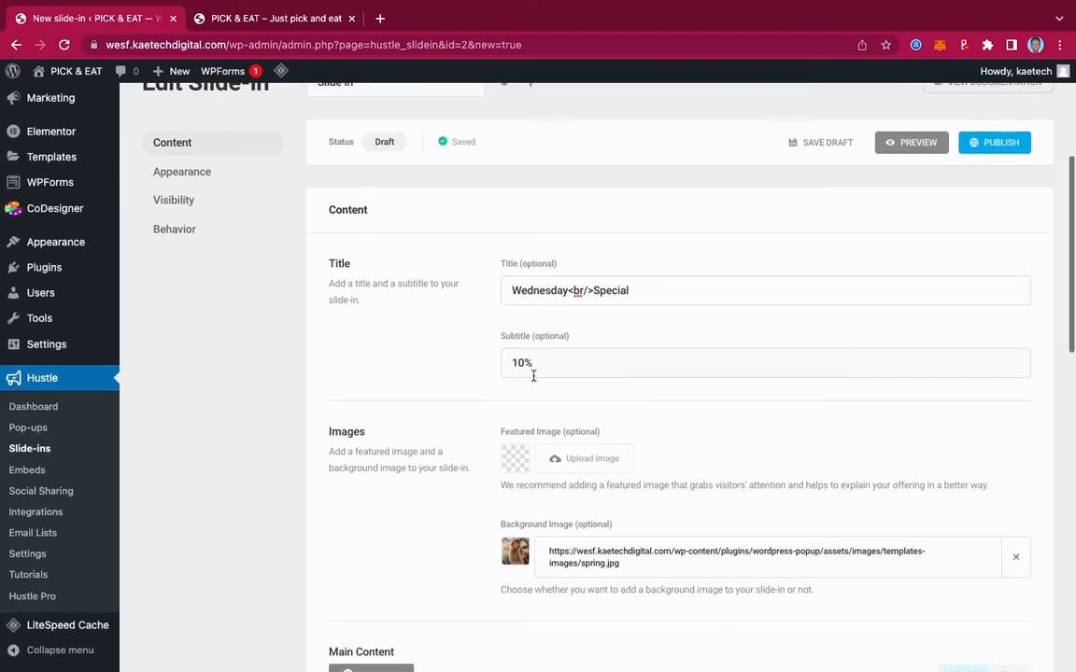
left_click_drag(520, 363, 487, 366)
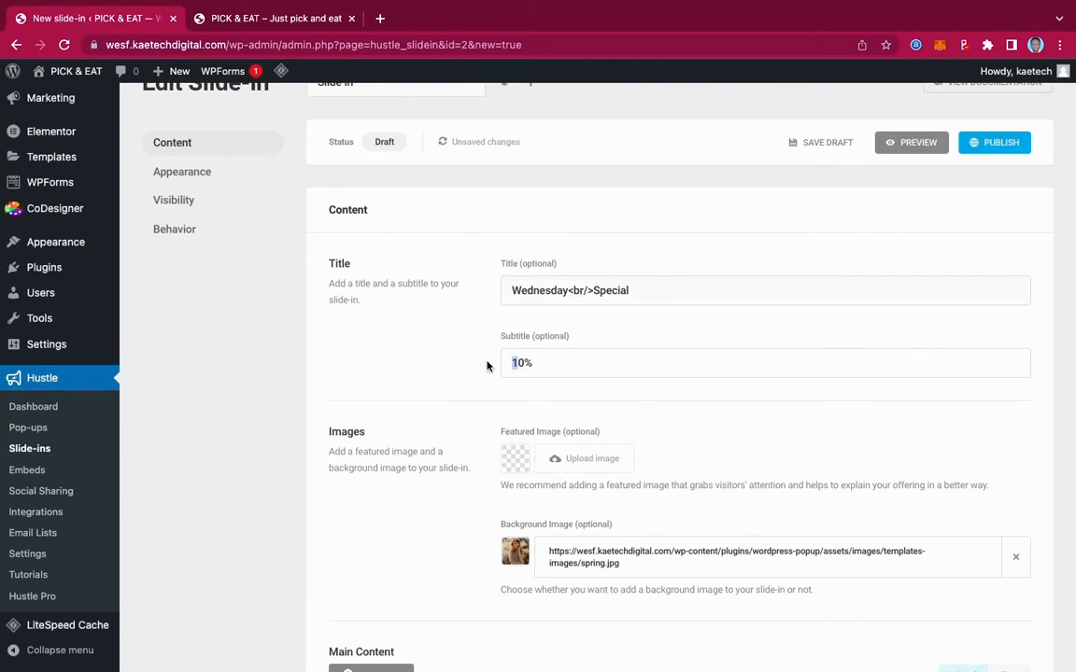
type("5")
Step: Replace the slide-in's background image with the dark restaurant photo of noodle dishes from the media library
scroll(632, 424, "down", 5)
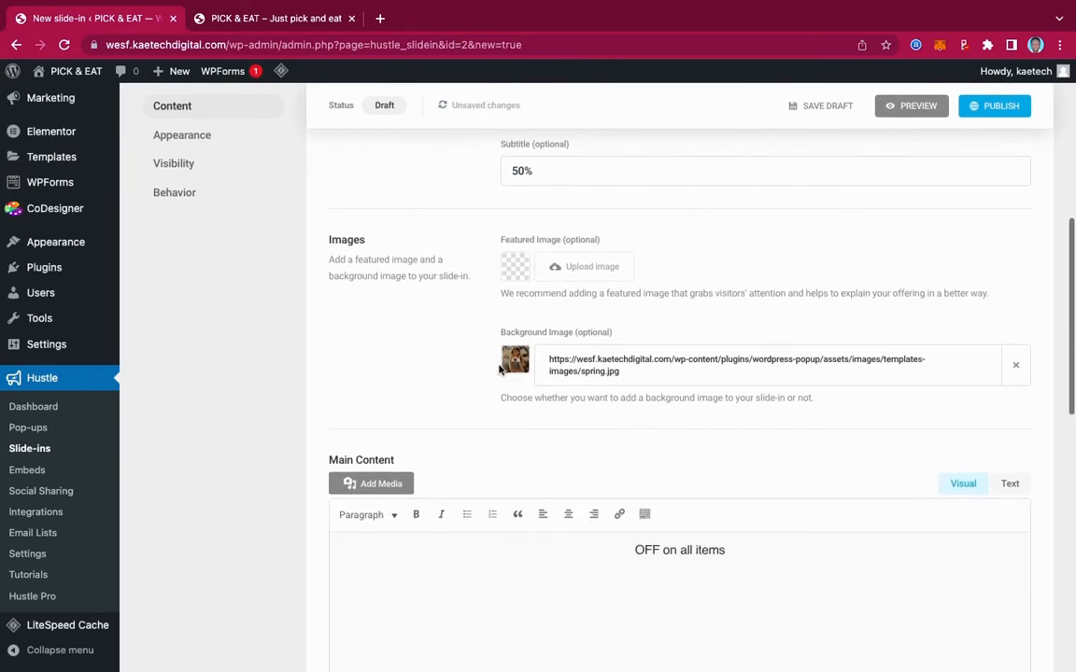
left_click(516, 364)
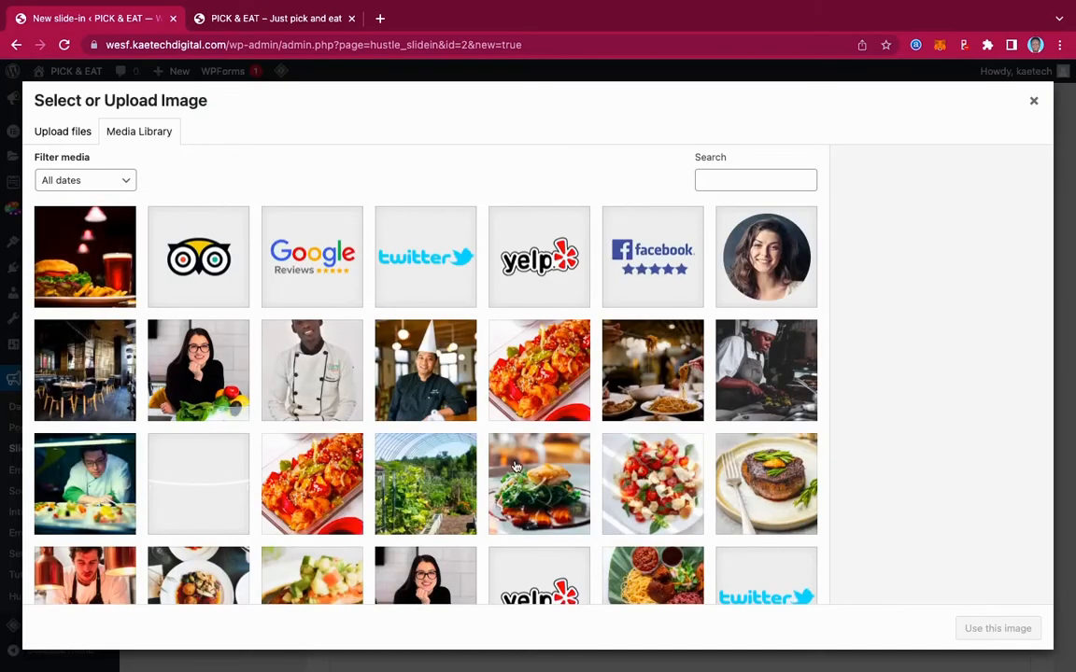
scroll(517, 467, "down", 2)
scroll(517, 467, "down", 5)
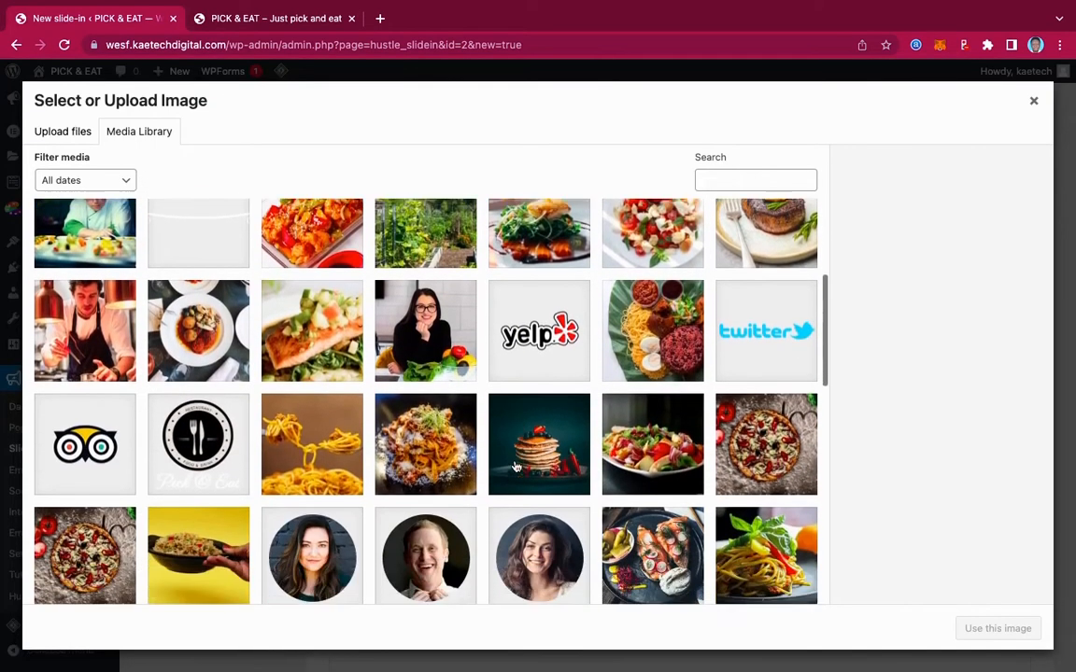
scroll(516, 467, "down", 4)
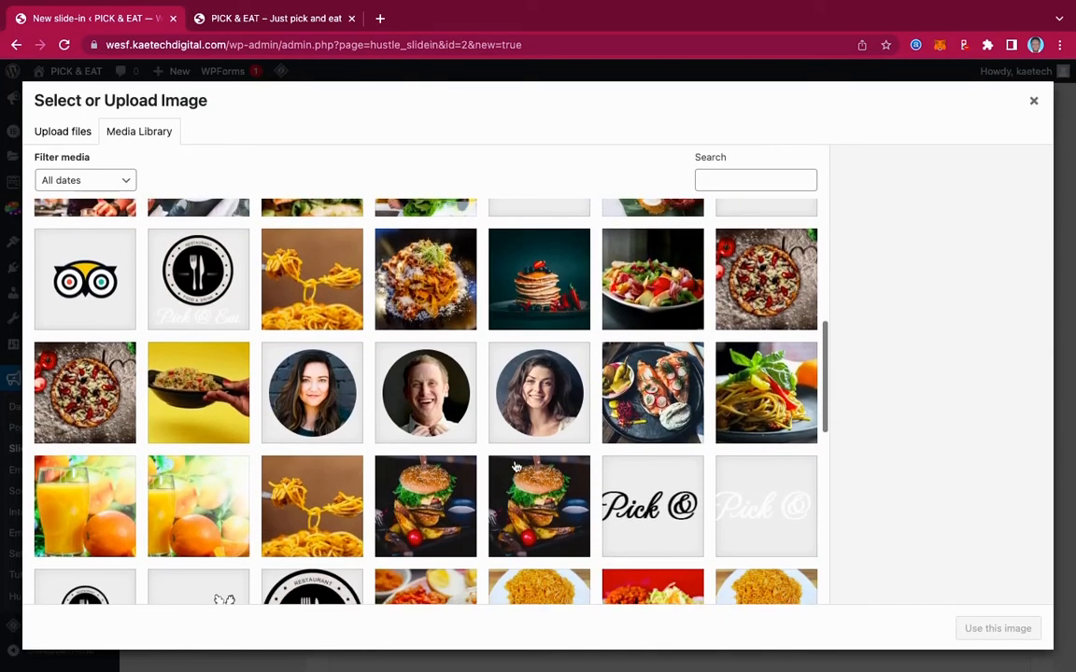
scroll(516, 467, "down", 5)
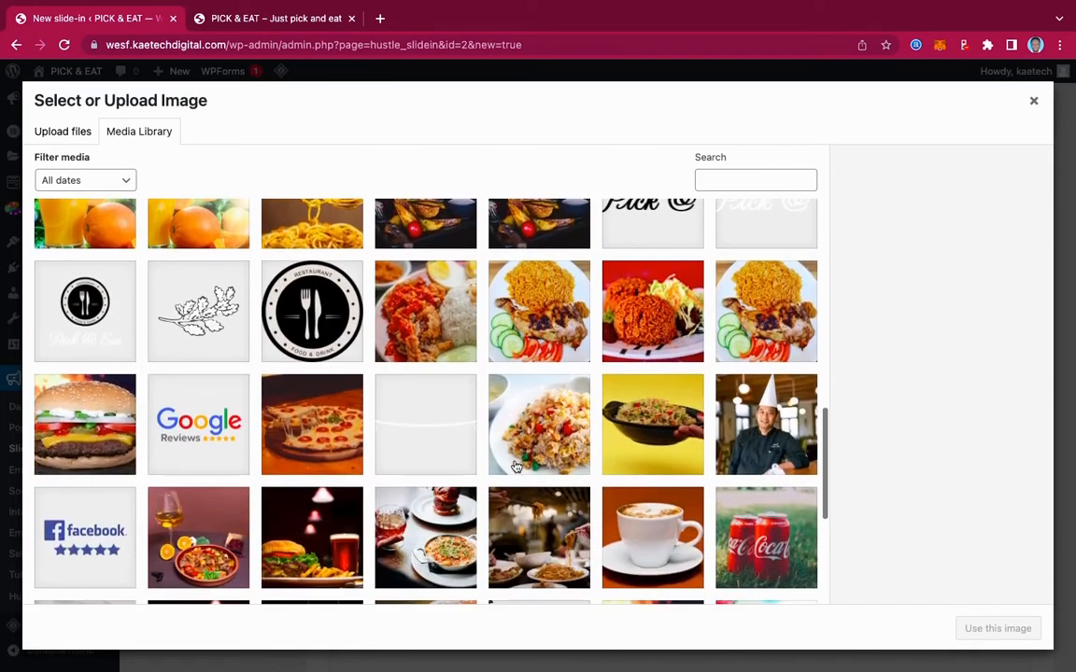
scroll(517, 467, "down", 3)
left_click(530, 362)
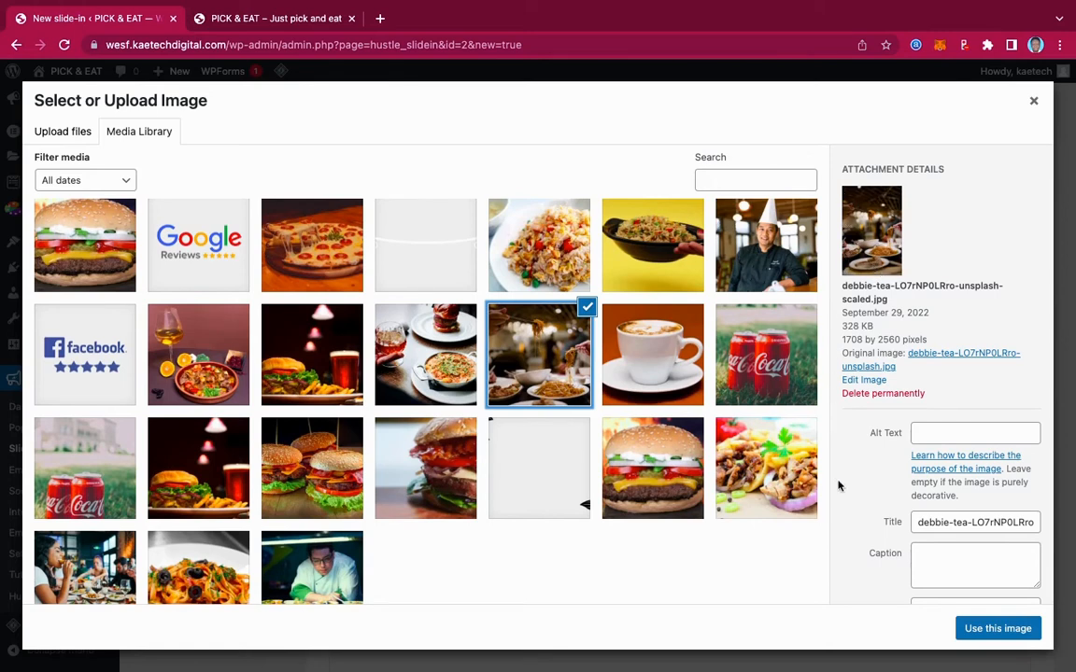
left_click(979, 631)
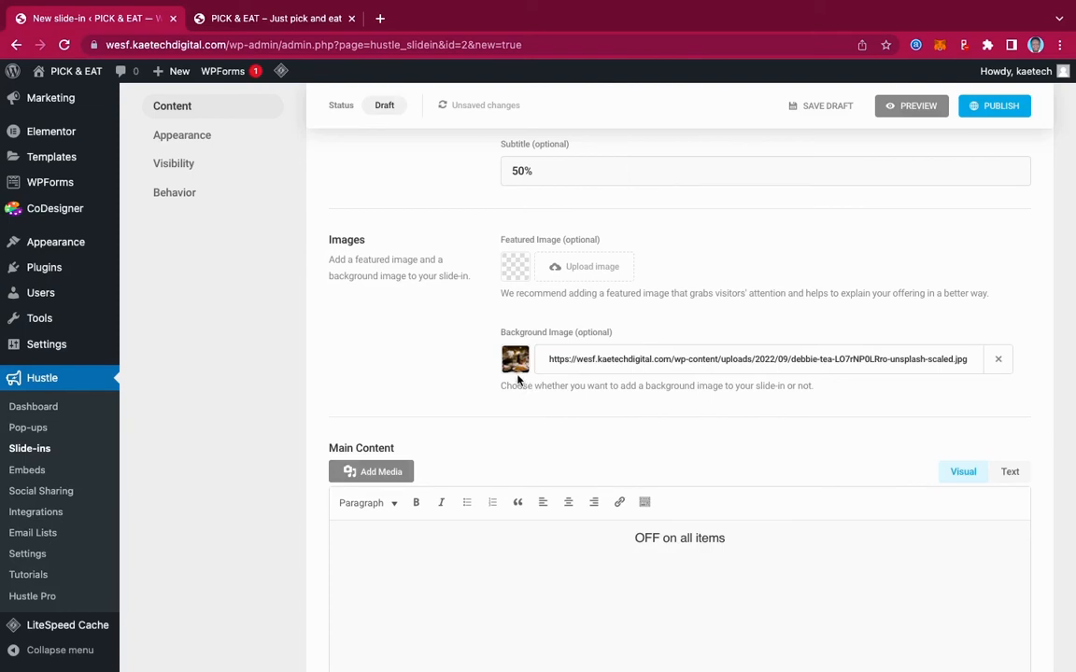
Step: Change the slide-in's main content text to "OFF on all Fast Foods"
scroll(628, 420, "up", 1)
scroll(628, 420, "up", 3)
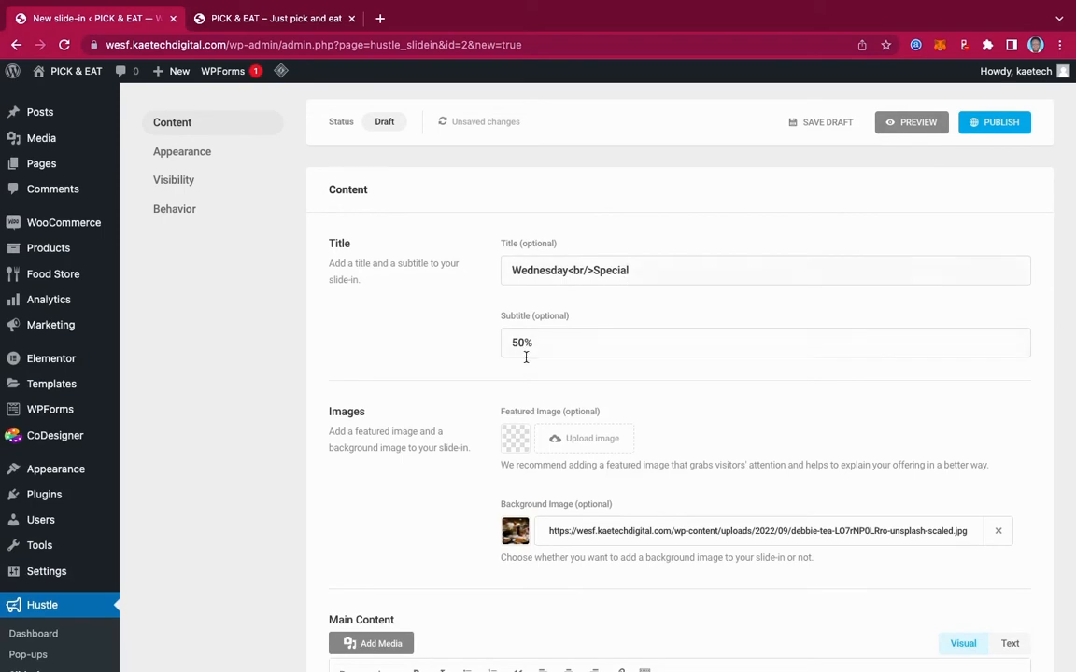
scroll(529, 363, "down", 5)
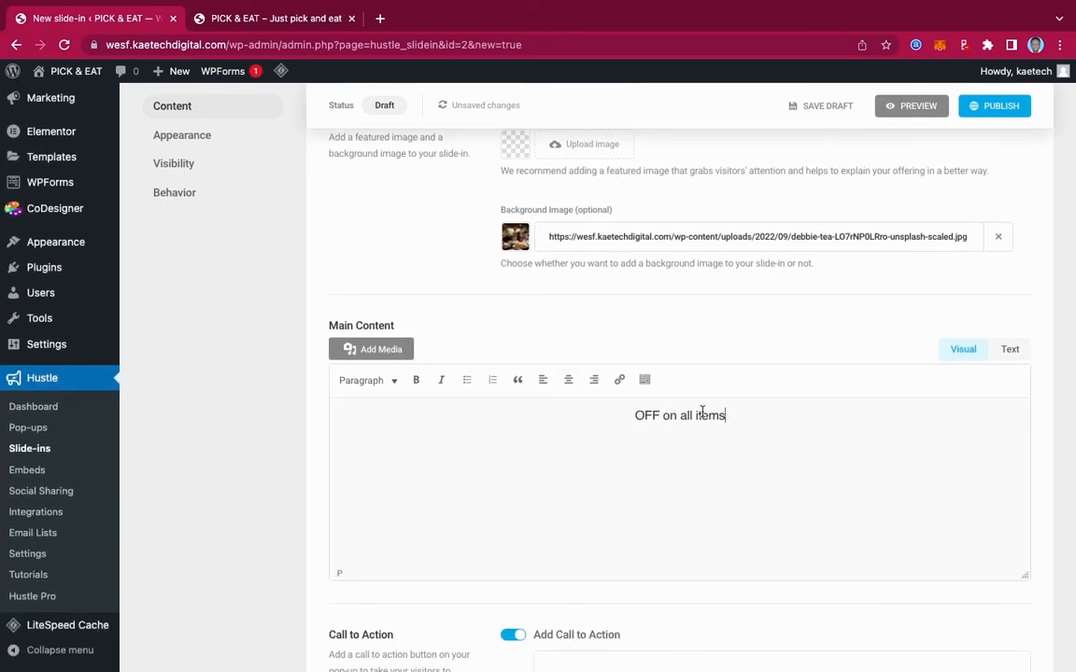
double_click(702, 415)
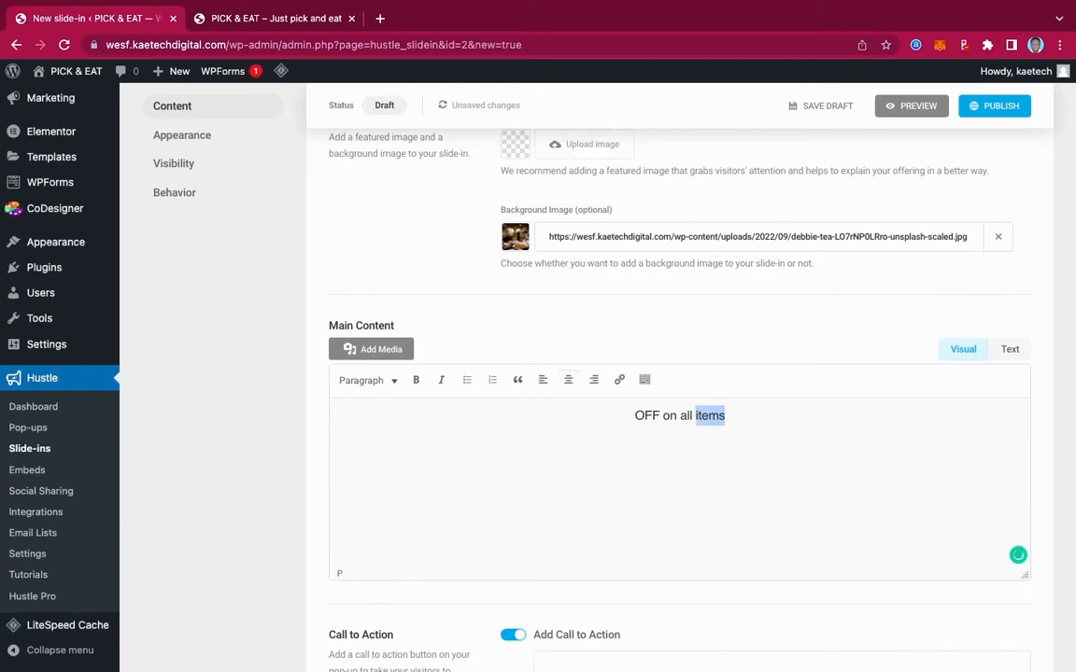
type("Fast Food")
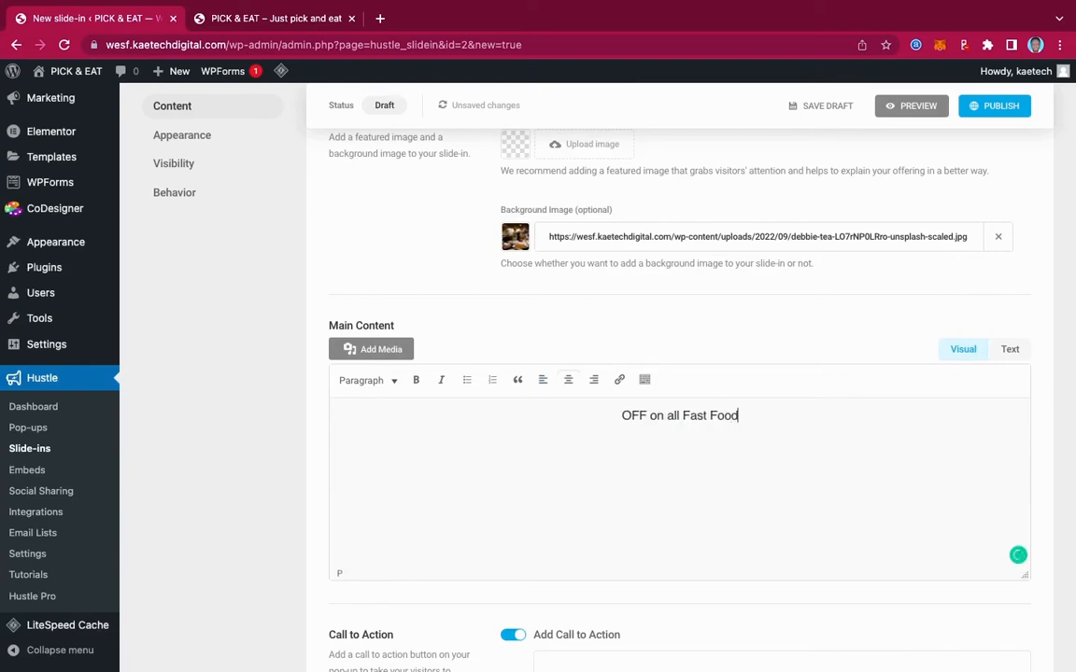
type("s")
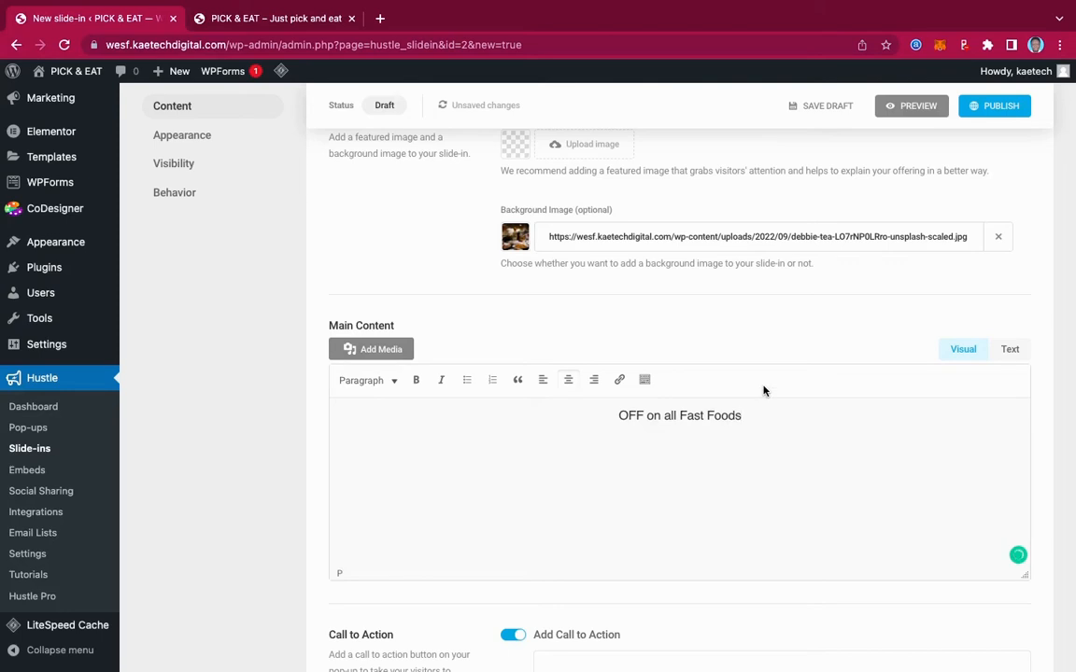
Step: Copy the Our Menu link address from the live home page and use it as the Shop Now call to action's redirect URL
scroll(763, 391, "down", 4)
scroll(763, 390, "down", 3)
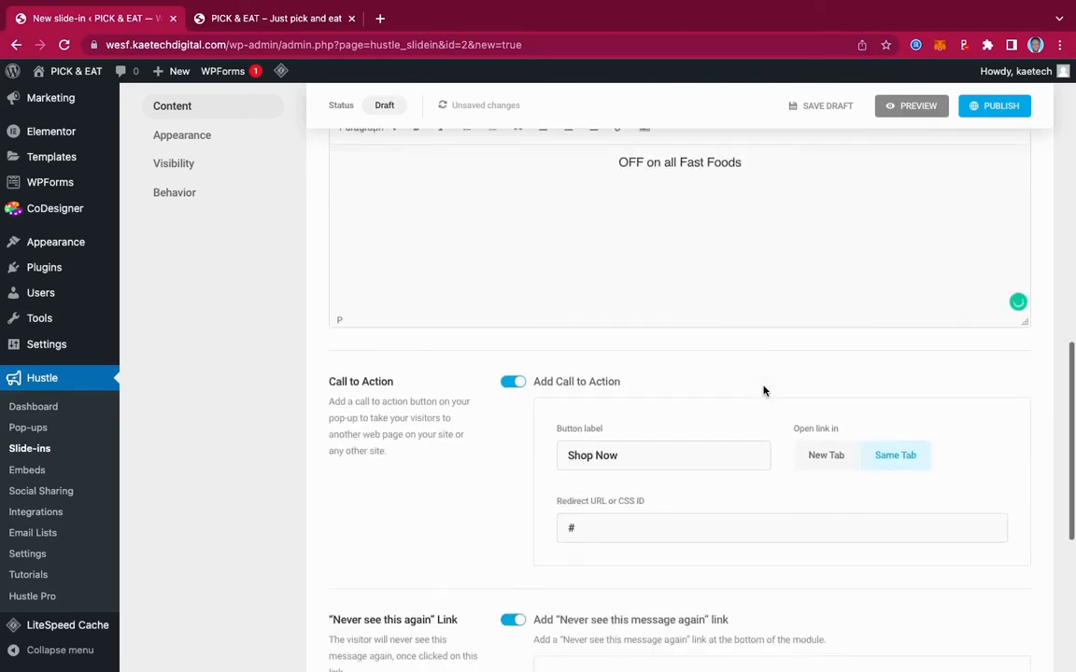
scroll(763, 391, "up", 2)
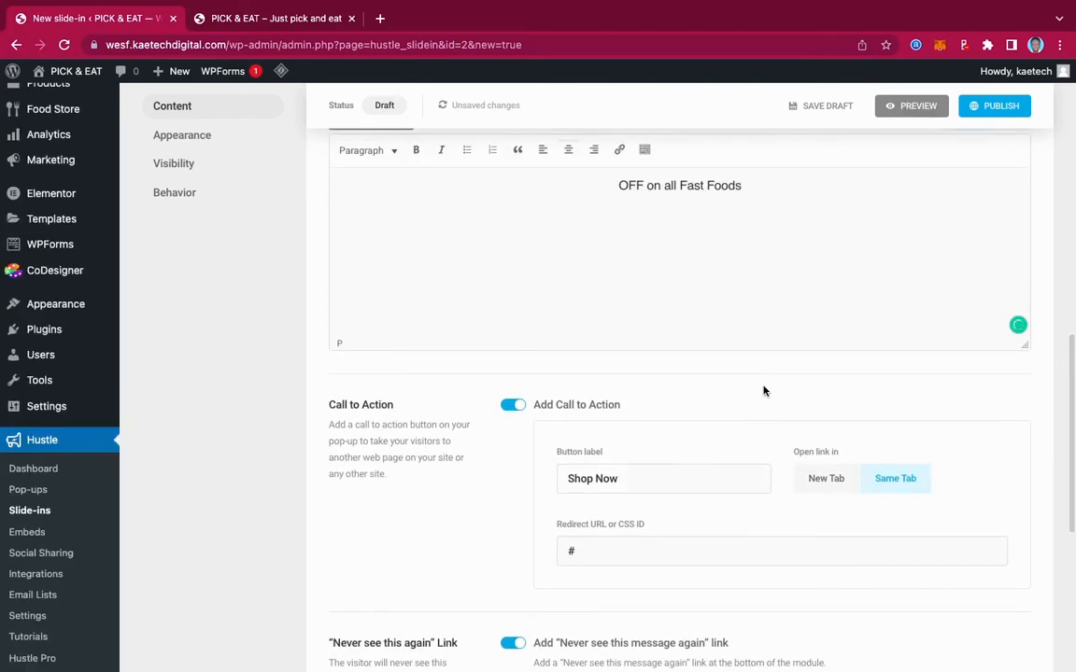
scroll(763, 391, "down", 3)
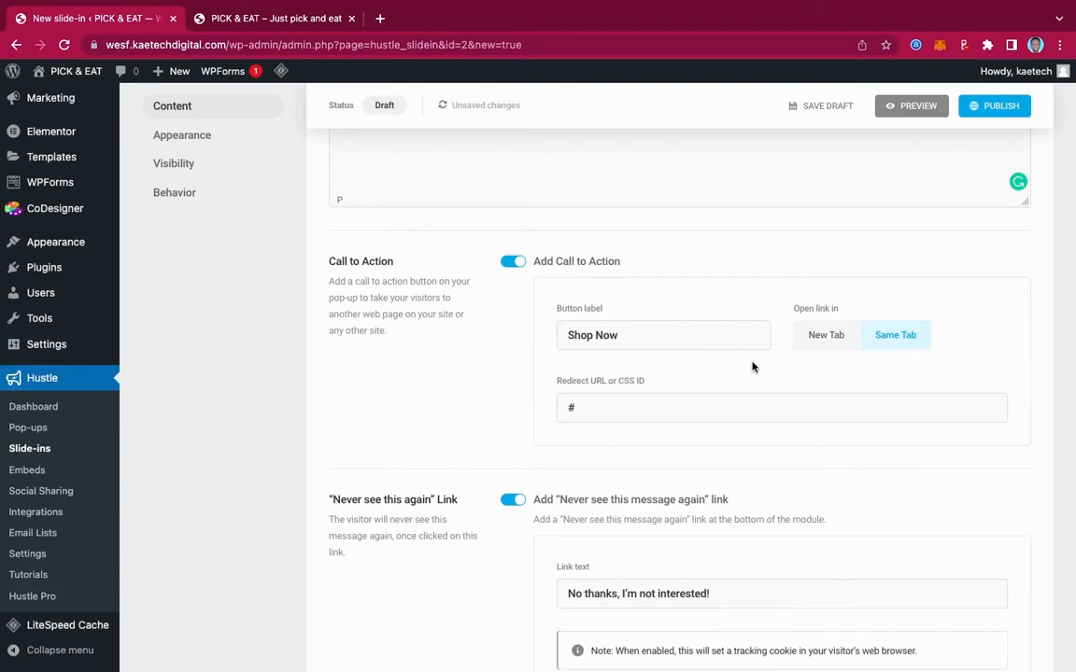
scroll(753, 367, "down", 2)
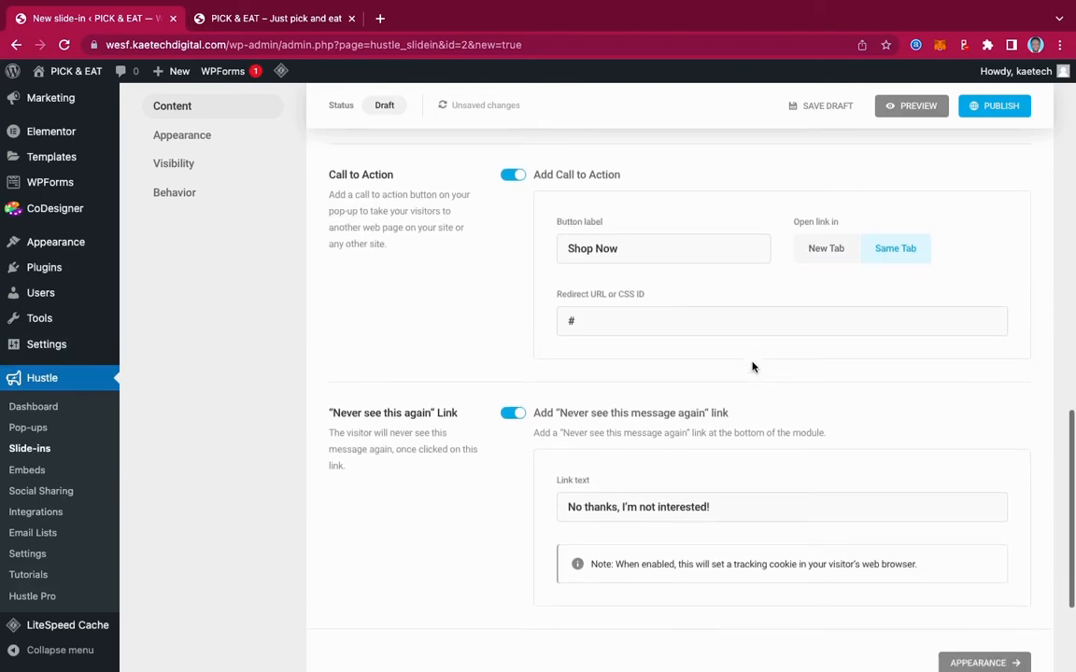
left_click(306, 20)
right_click(665, 111)
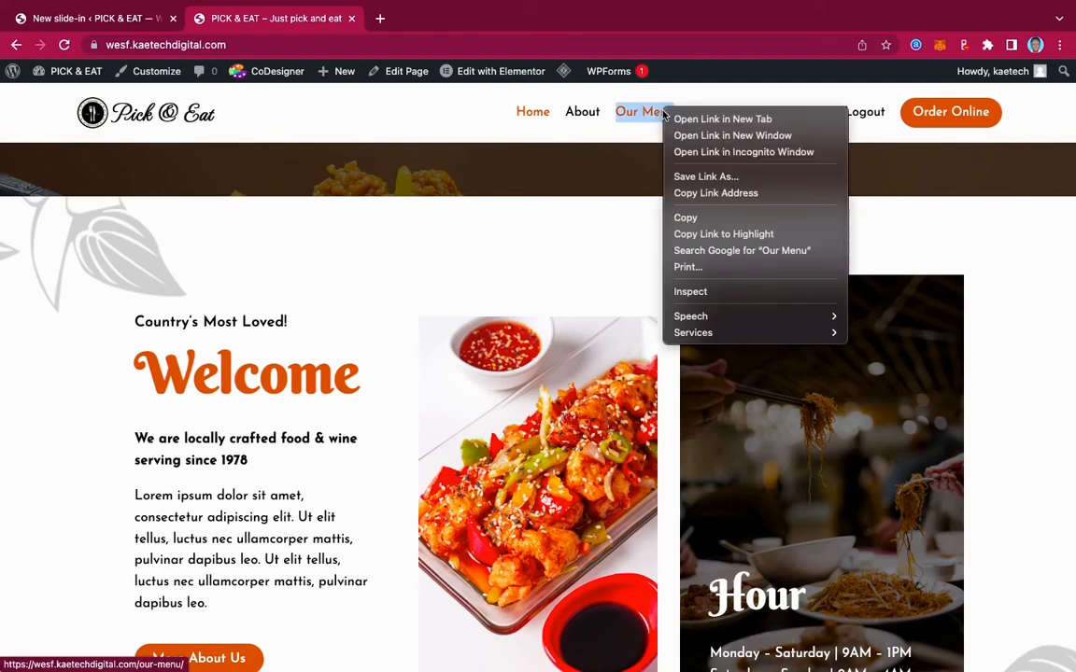
left_click(716, 193)
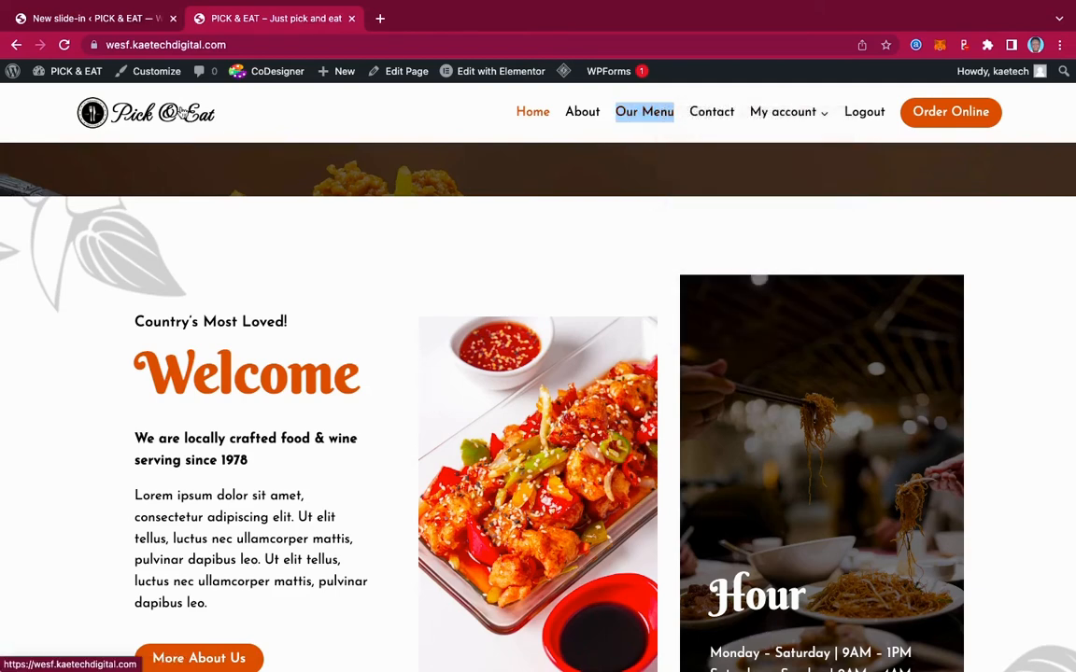
left_click(131, 19)
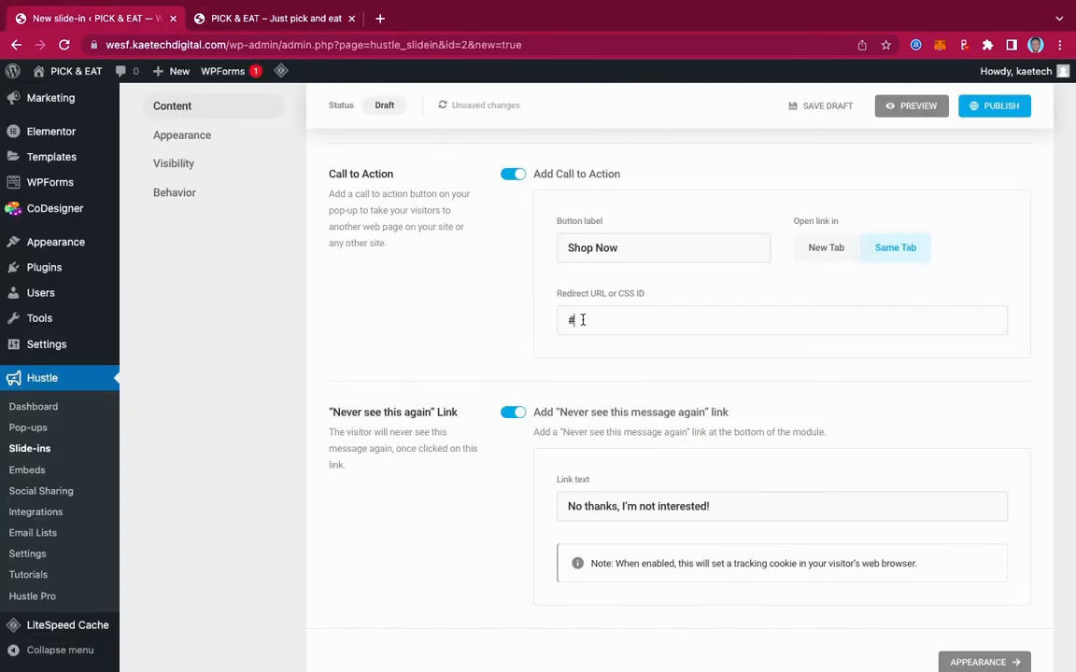
left_click_drag(582, 320, 528, 312)
key("ctrl+v")
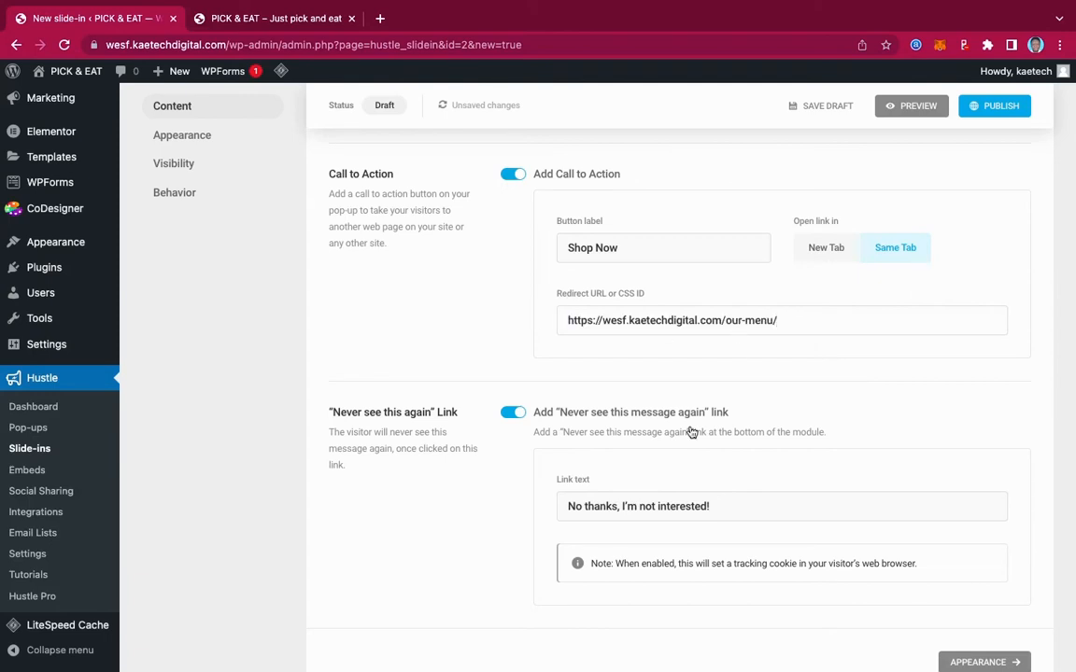
Step: Go to the slide-in's Appearance settings and examine its layout, element, typography and color options
scroll(691, 431, "down", 3)
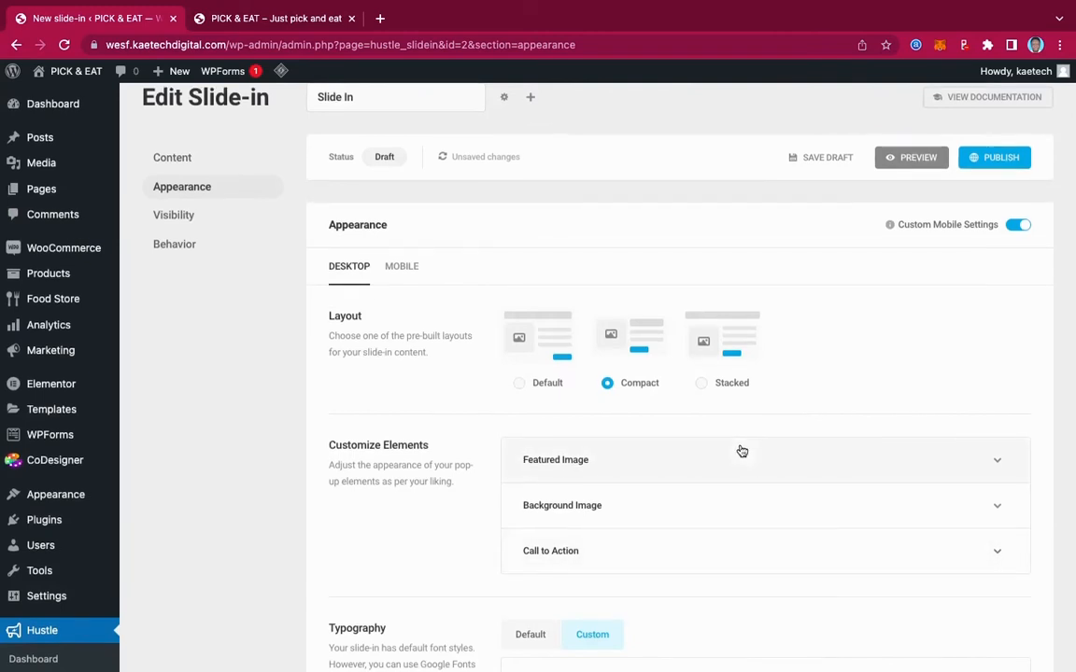
scroll(741, 452, "down", 2)
scroll(741, 452, "down", 4)
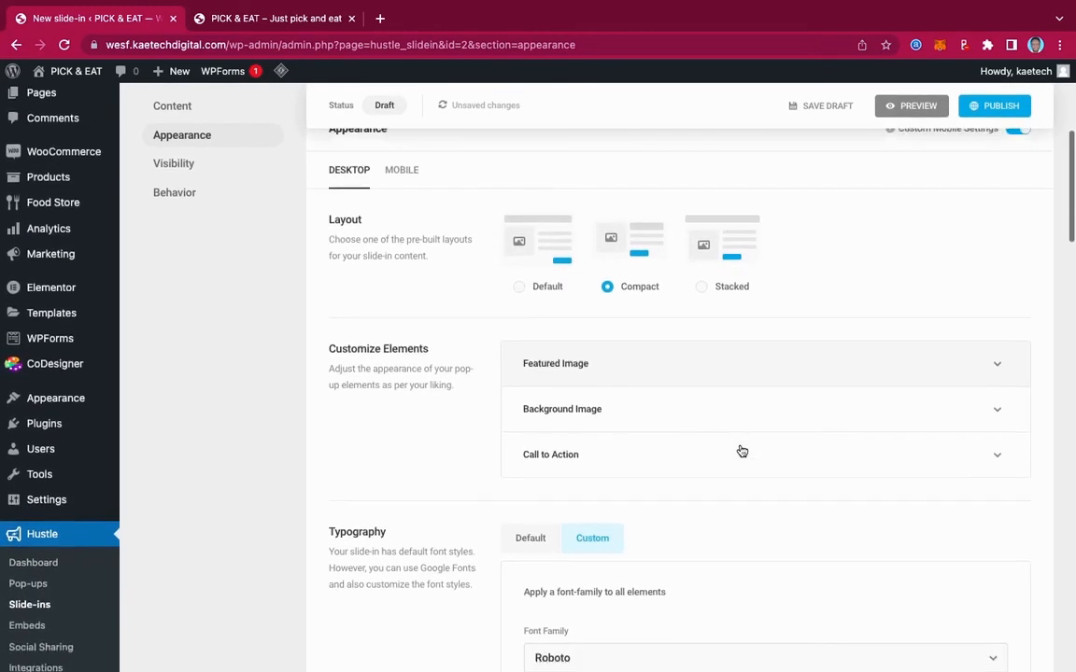
scroll(742, 451, "down", 8)
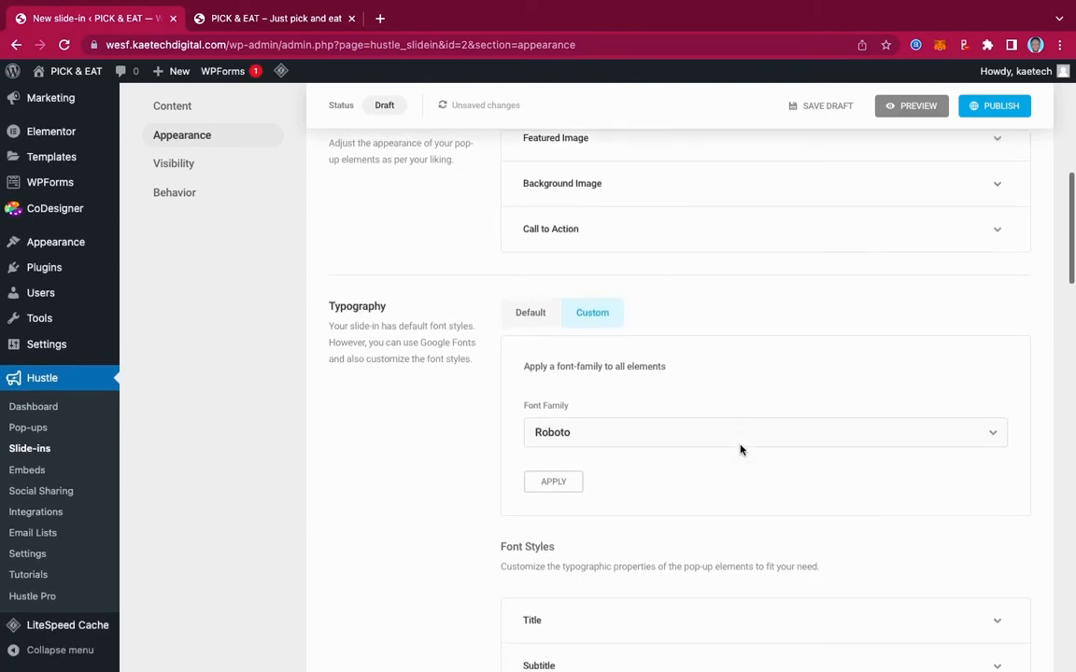
scroll(742, 452, "down", 13)
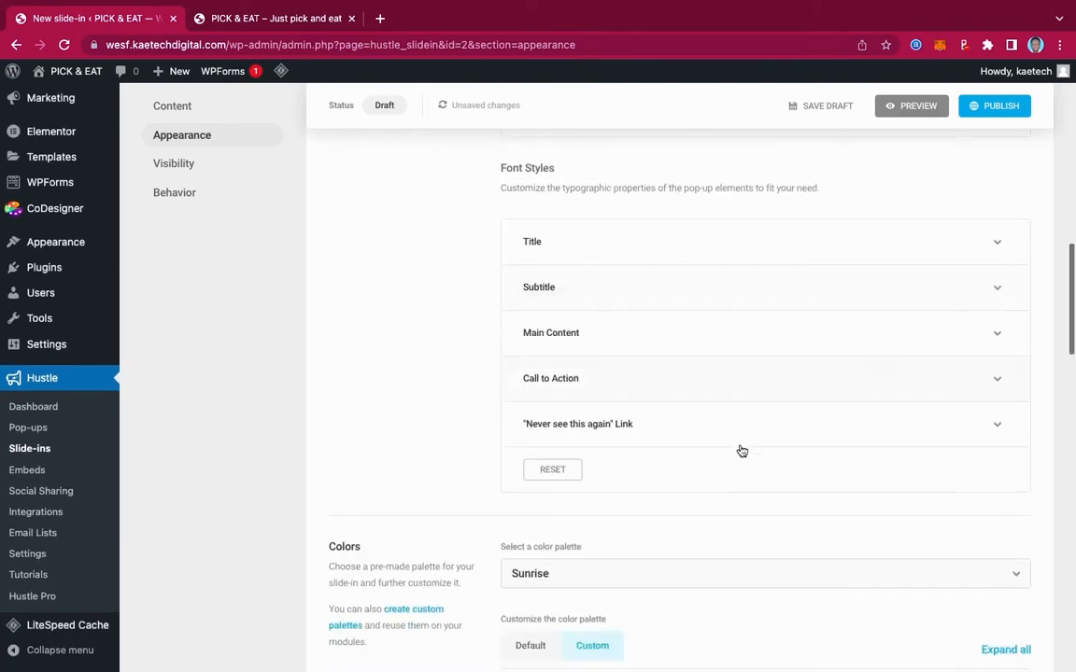
scroll(741, 452, "down", 8)
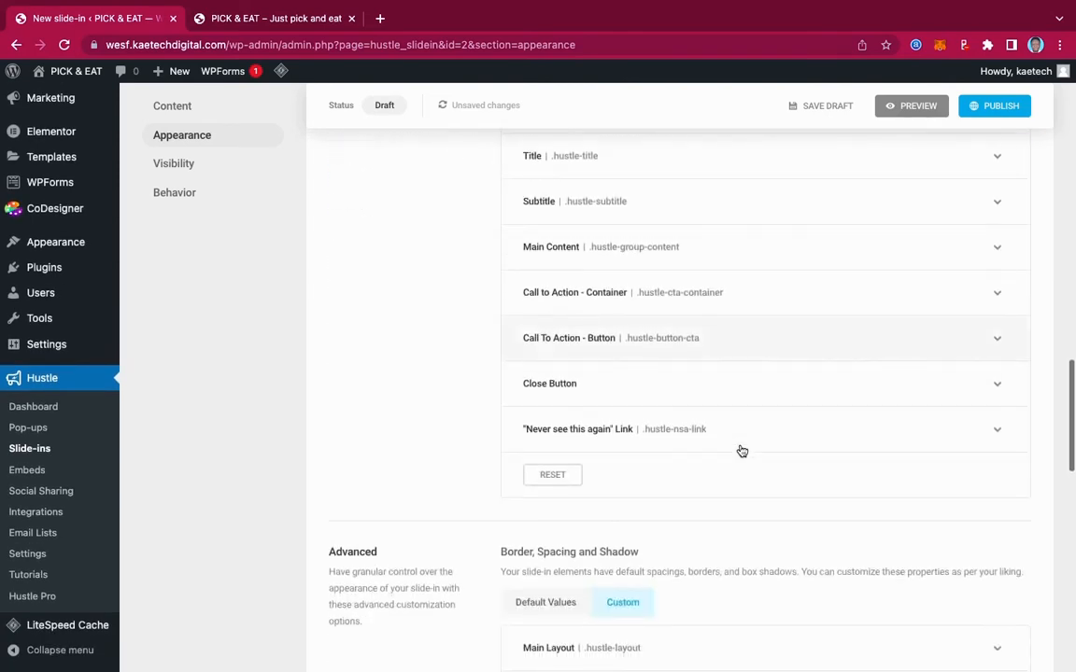
scroll(740, 434, "up", 18)
scroll(742, 436, "up", 12)
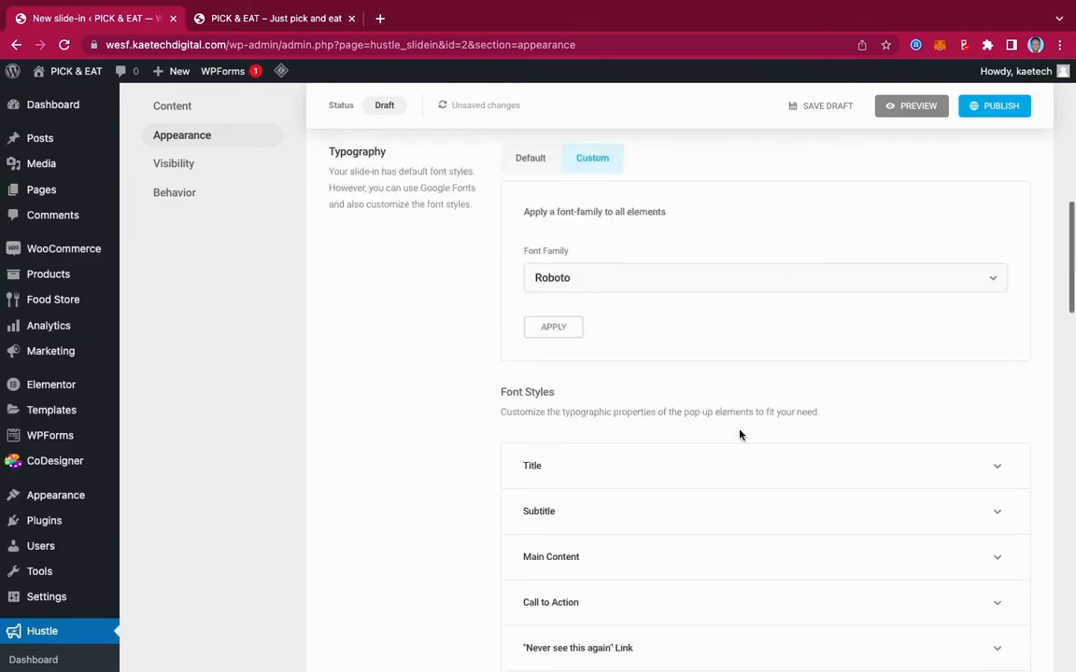
scroll(741, 436, "up", 3)
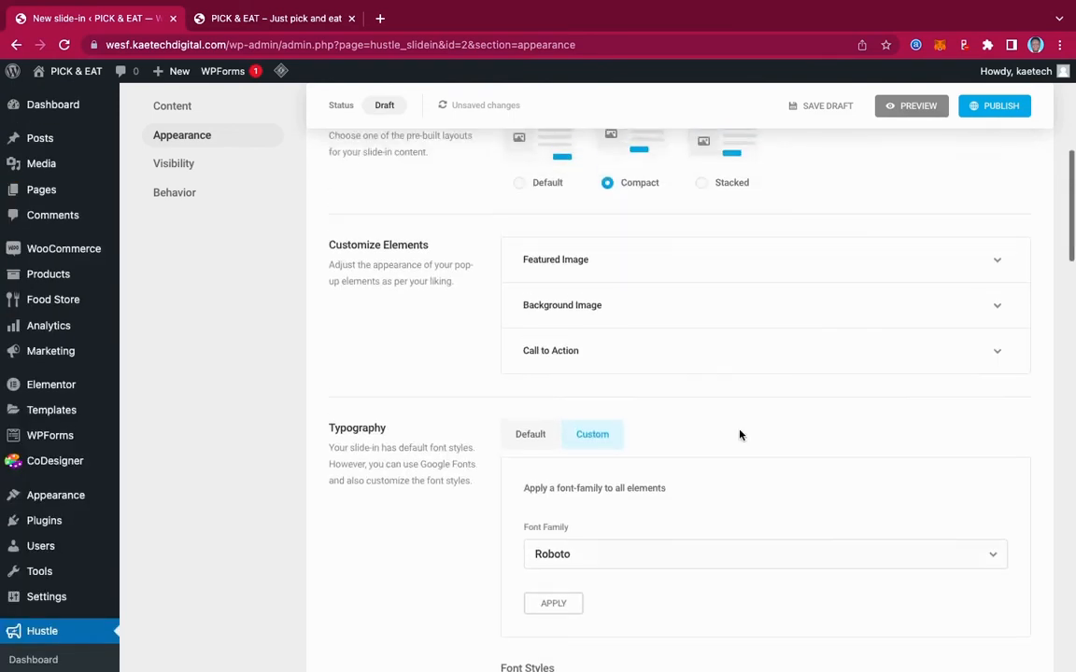
scroll(739, 434, "down", 4)
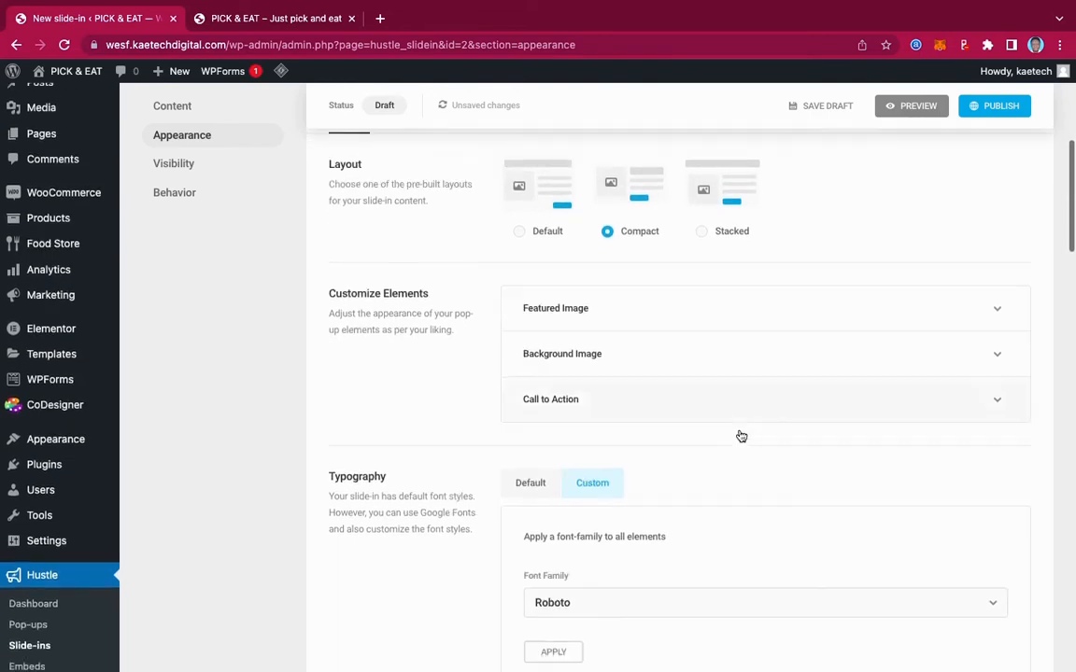
Step: Set the slide-in's font family to Josefin Sans and apply it to all elements
scroll(740, 434, "down", 4)
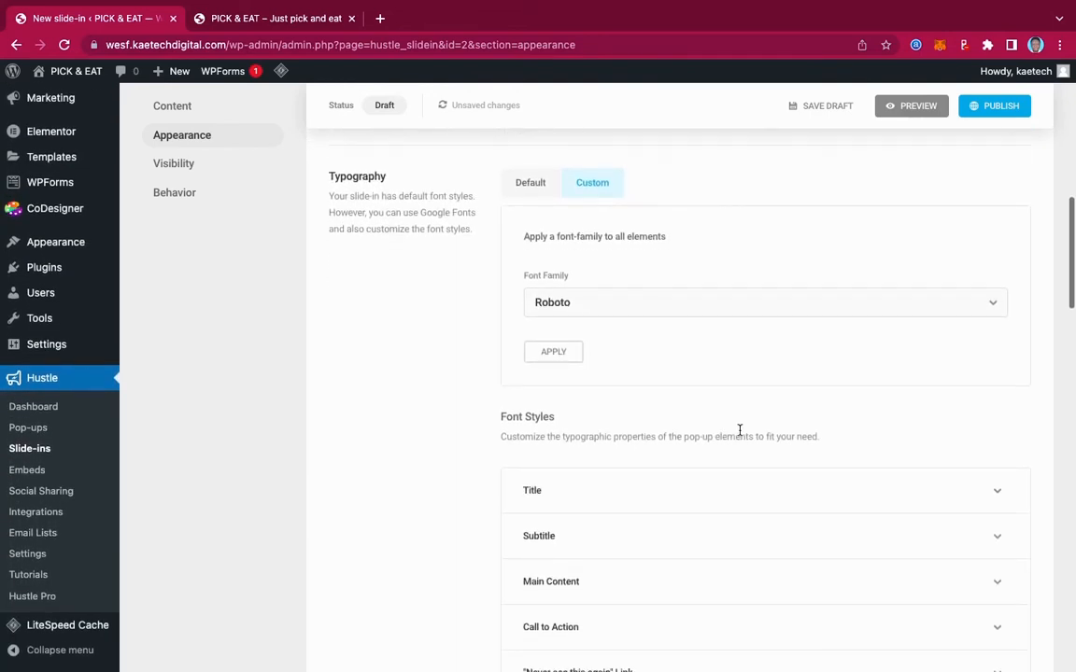
left_click(648, 304)
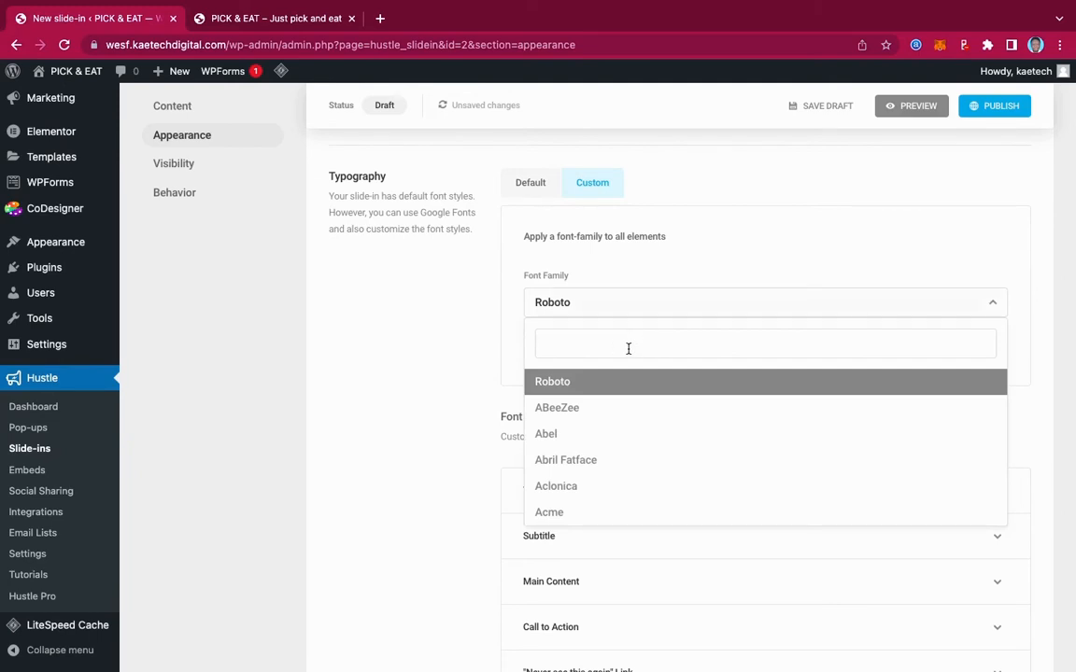
type("jose")
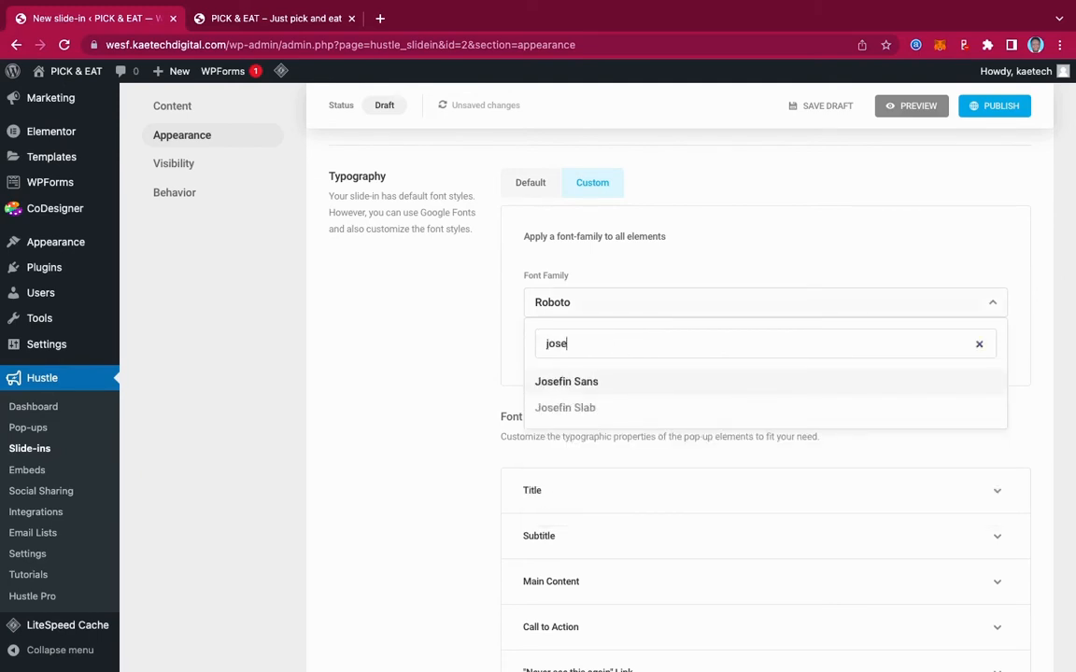
left_click(605, 382)
left_click(557, 350)
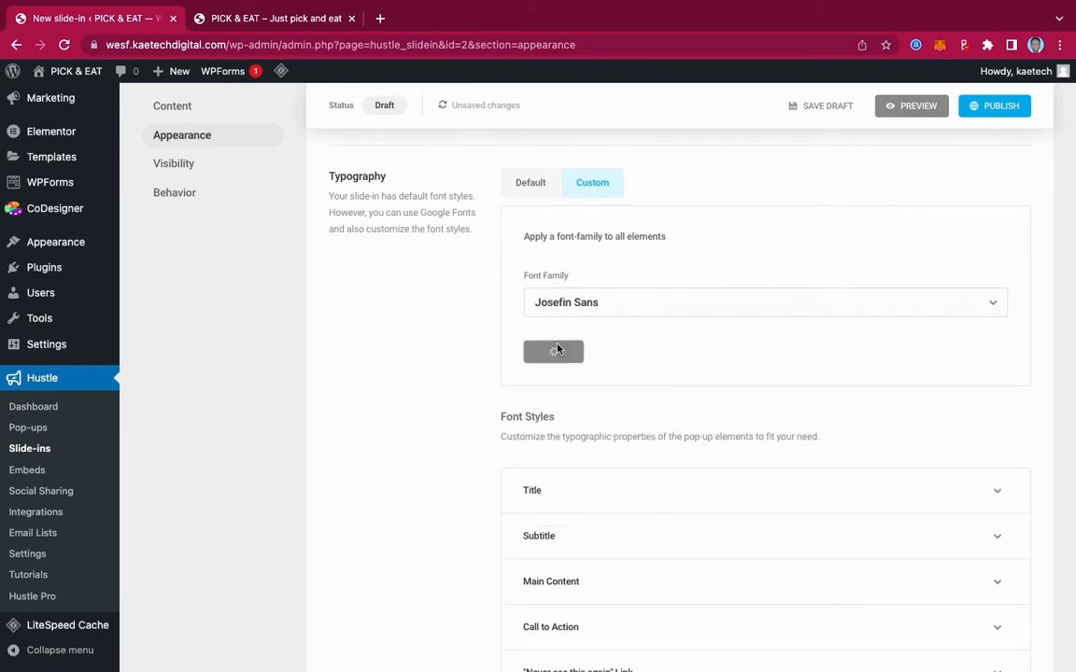
scroll(720, 392, "down", 5)
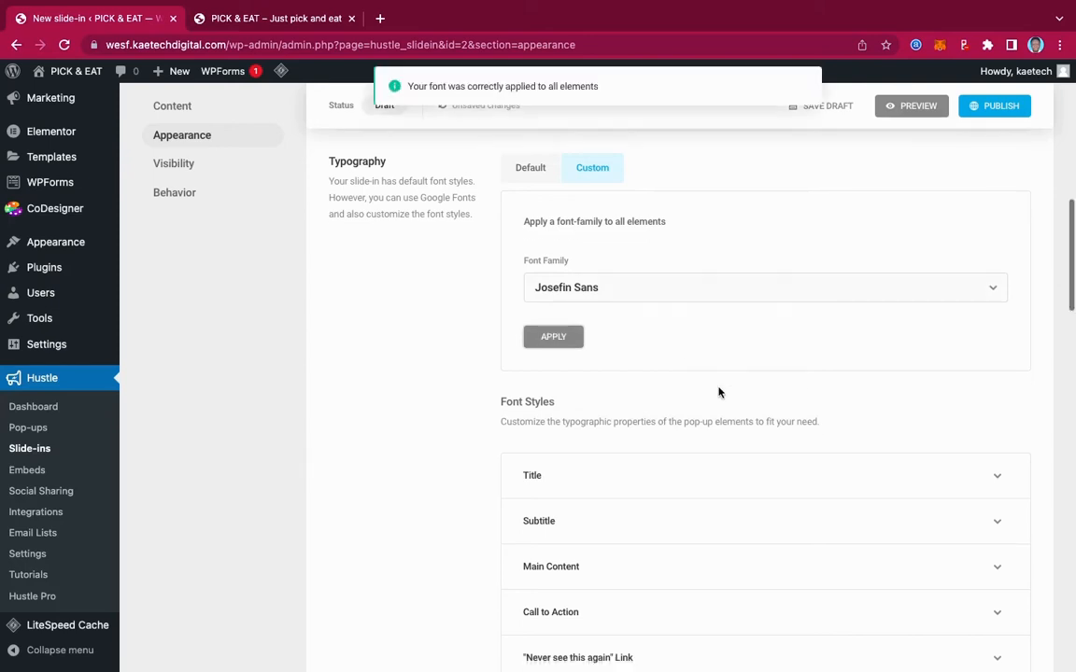
scroll(719, 392, "up", 1)
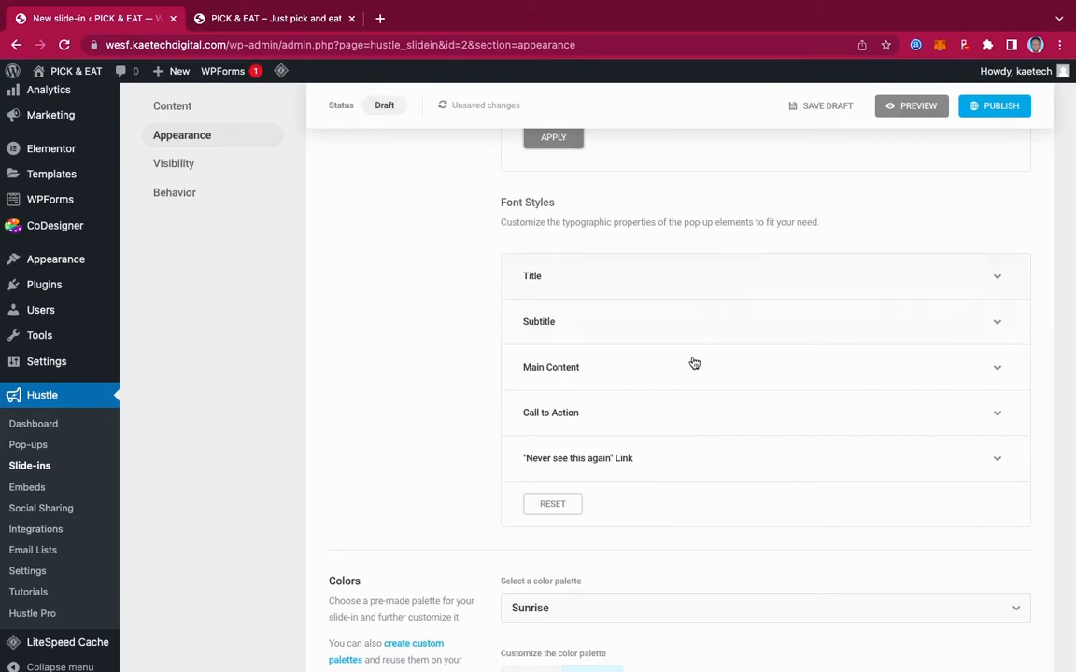
Step: In the slide-in's custom colors, change the Main Layout background color to orange #e25f26
scroll(678, 485, "down", 3)
scroll(679, 484, "down", 5)
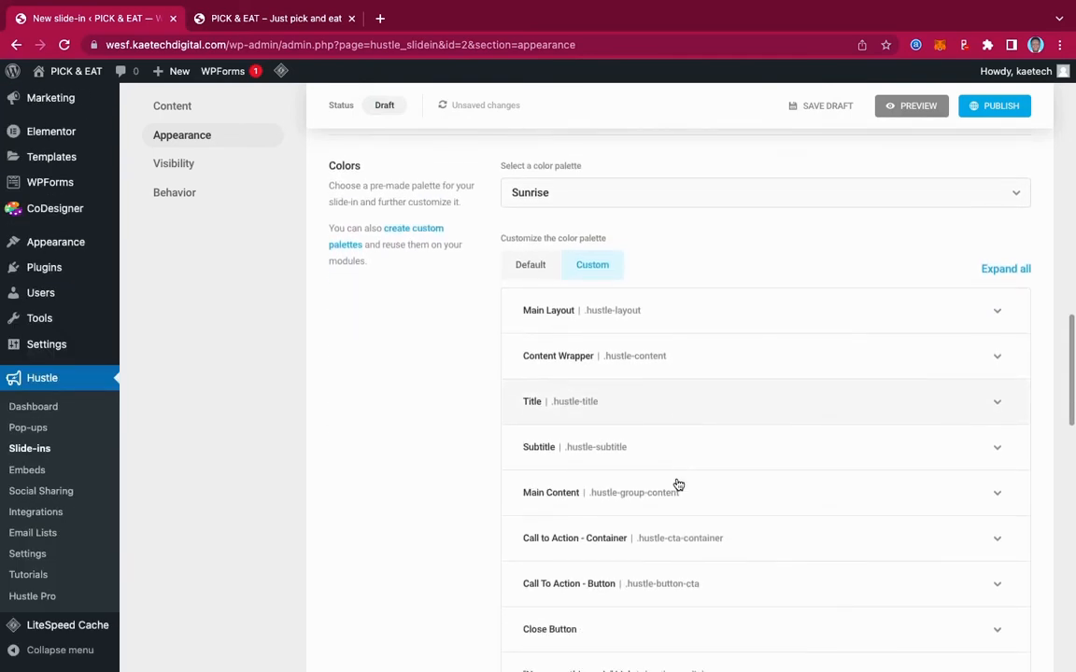
left_click(664, 192)
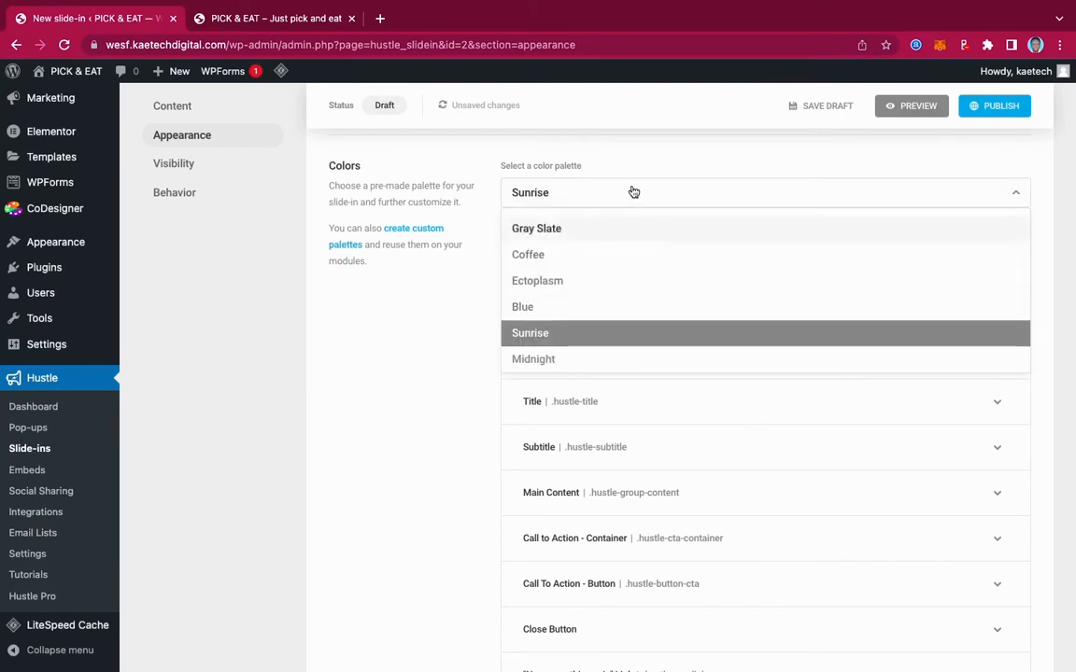
left_click(632, 193)
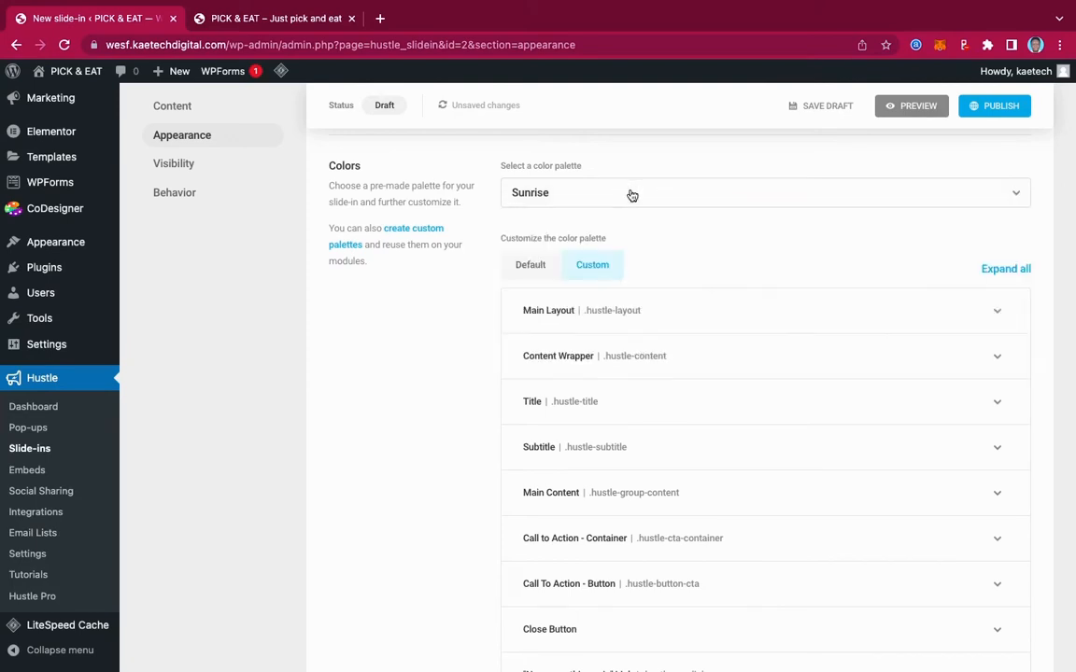
scroll(649, 344, "down", 2)
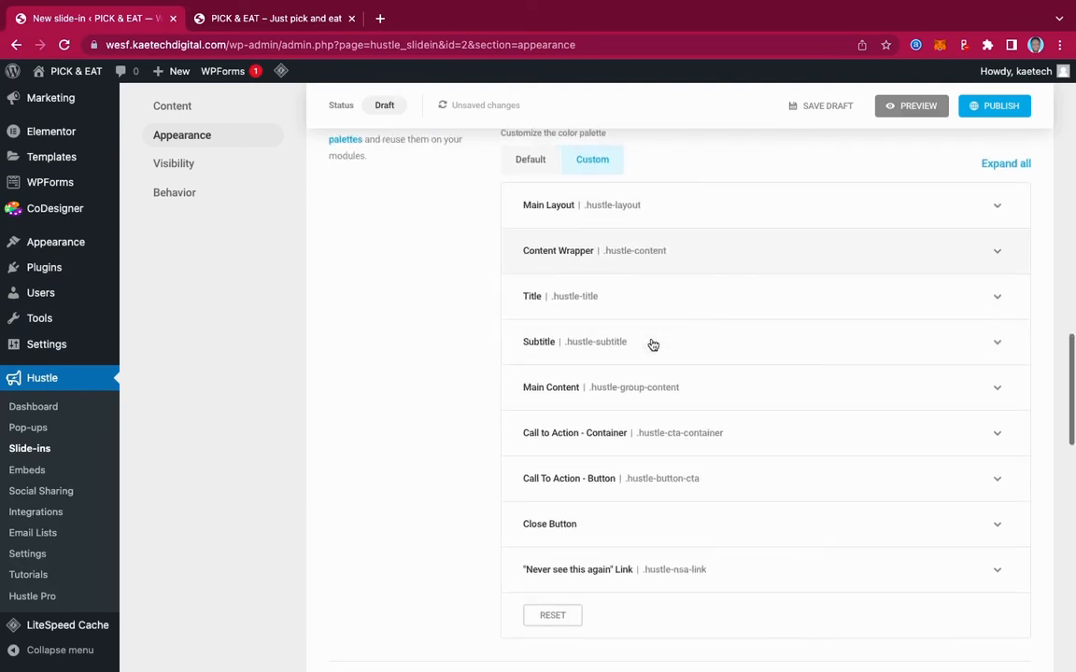
left_click(997, 206)
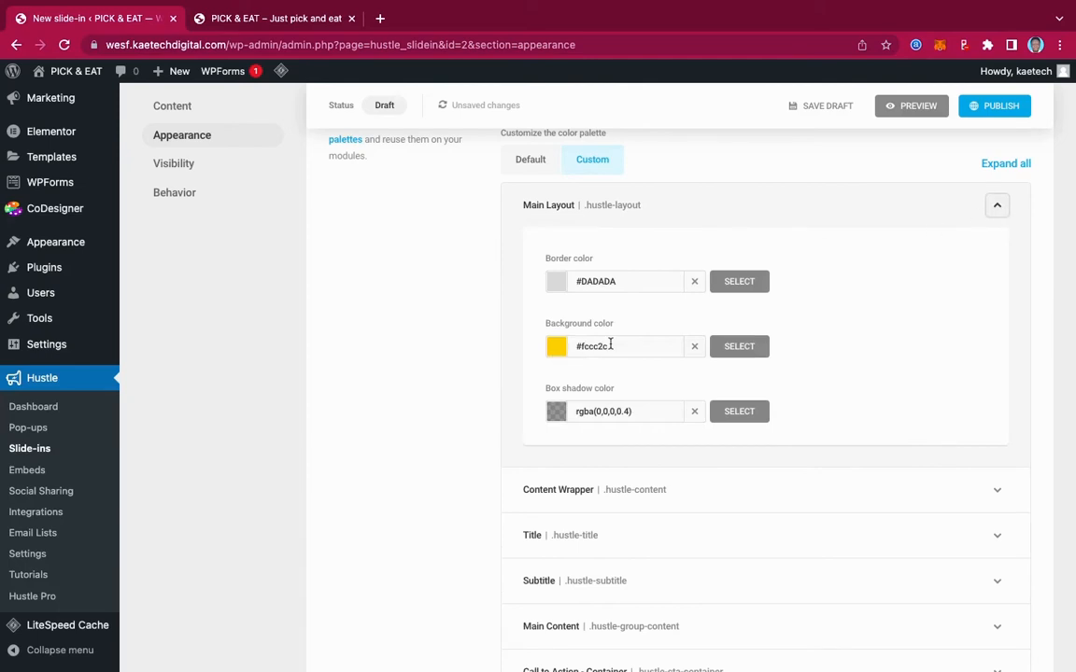
left_click(556, 347)
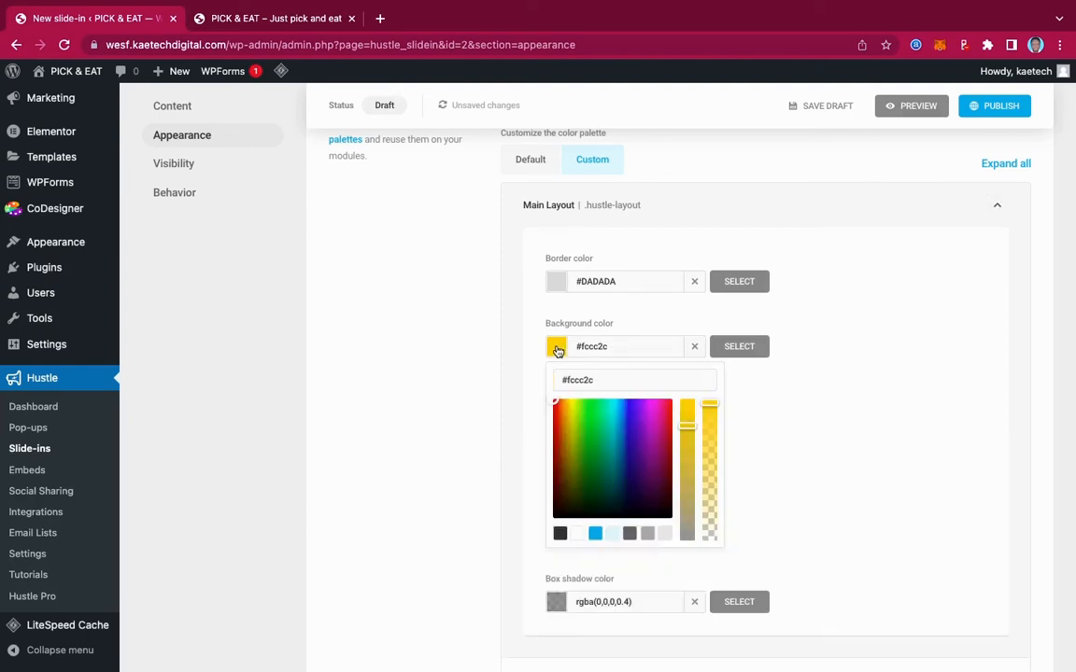
left_click(561, 419)
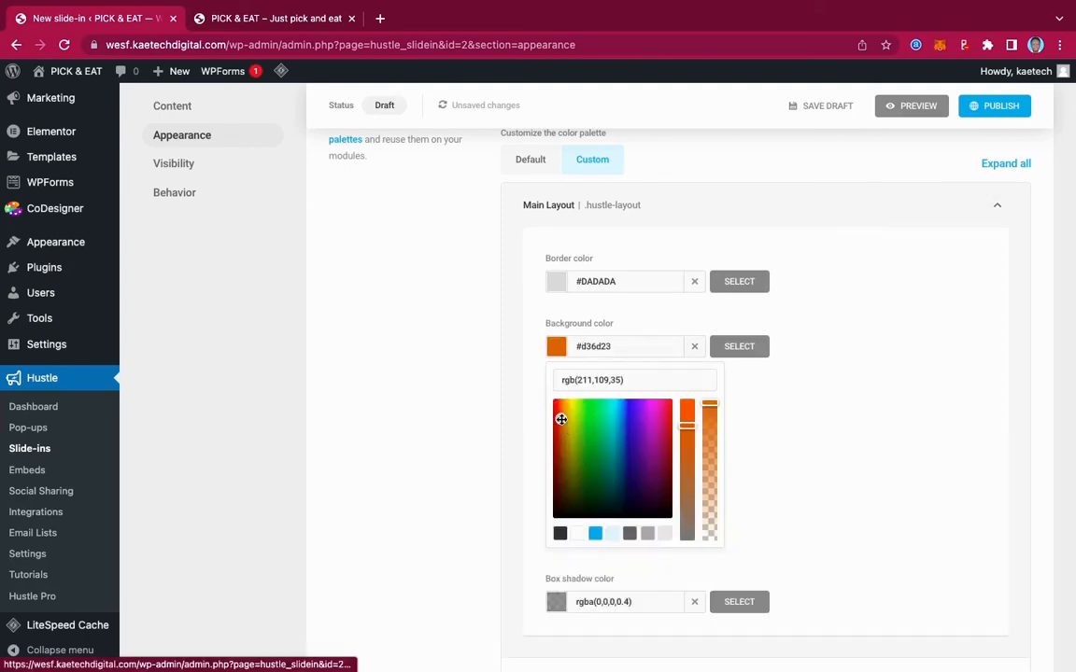
left_click(558, 412)
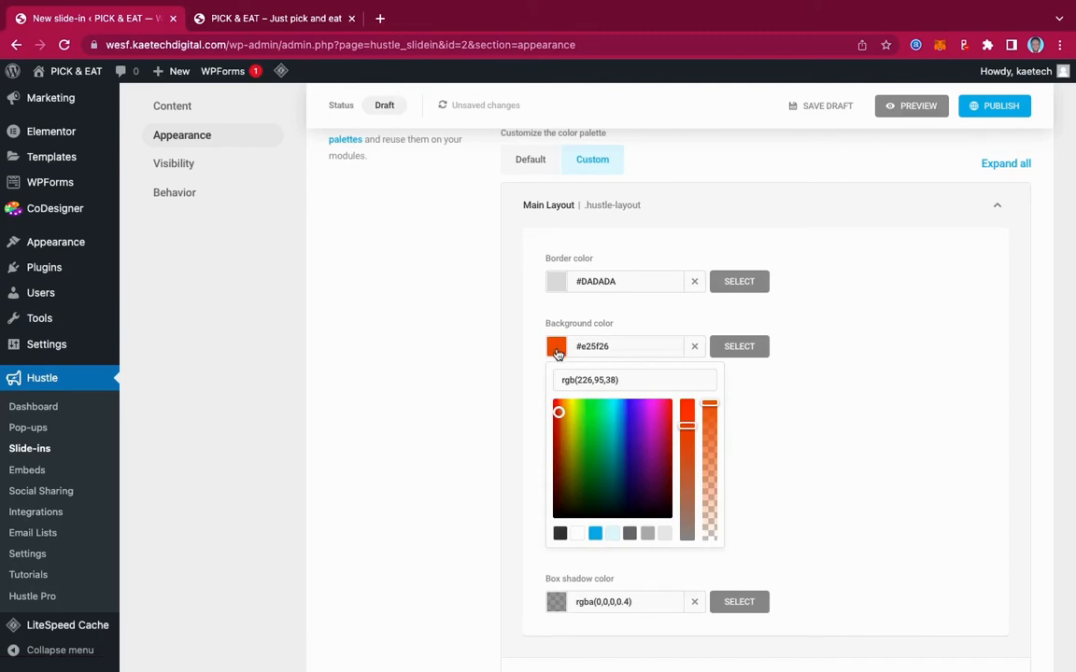
left_click(750, 348)
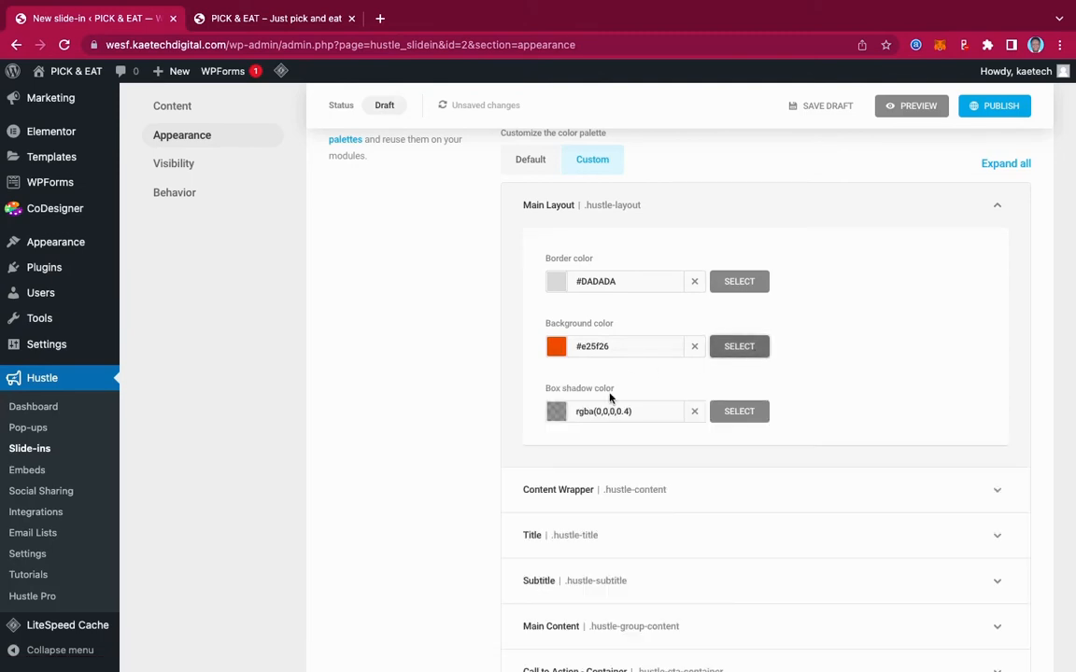
scroll(676, 449, "down", 3)
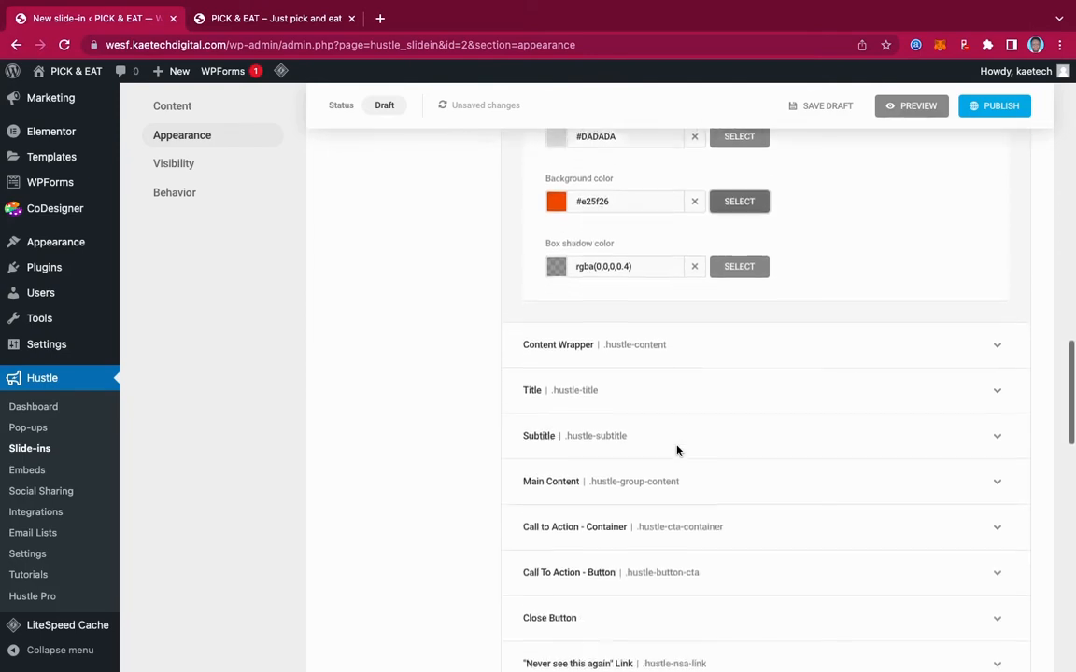
scroll(679, 452, "up", 3)
scroll(678, 452, "down", 2)
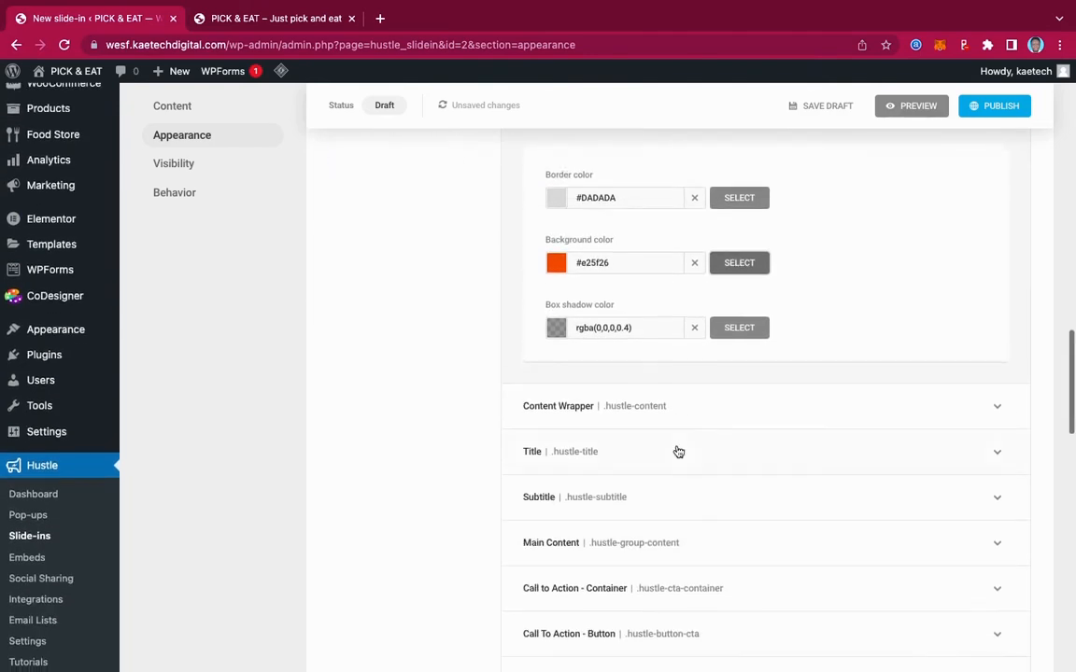
scroll(678, 452, "up", 1)
left_click(996, 158)
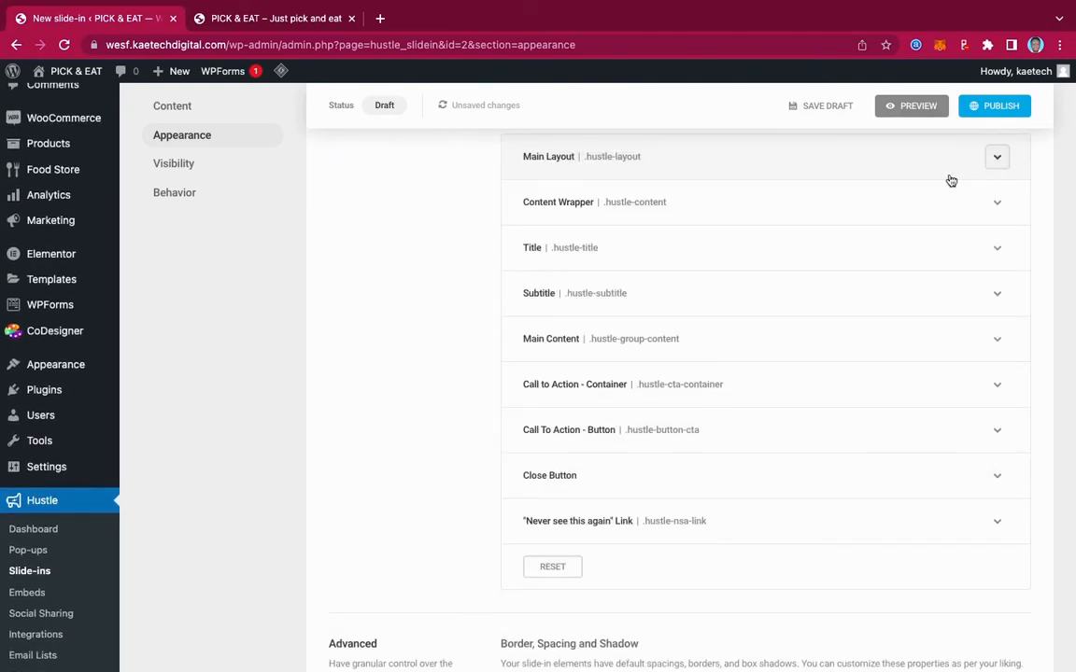
Step: Examine the slide-in's remaining appearance options, including element colors, border and spacing, custom size and custom CSS
scroll(767, 231, "up", 1)
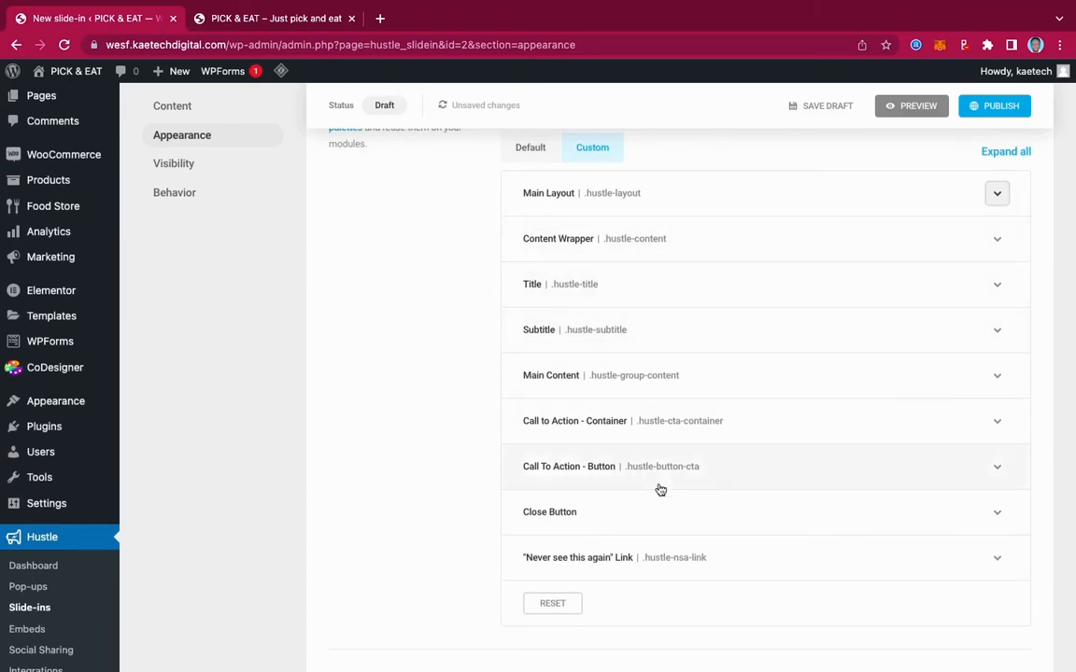
scroll(701, 442, "down", 5)
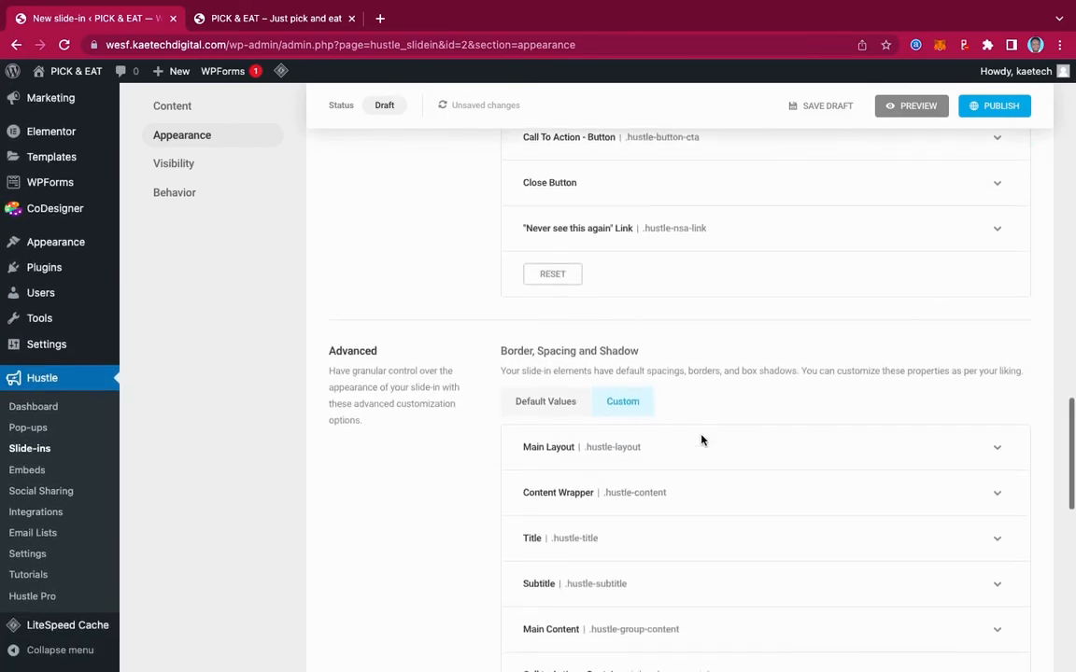
scroll(701, 441, "down", 3)
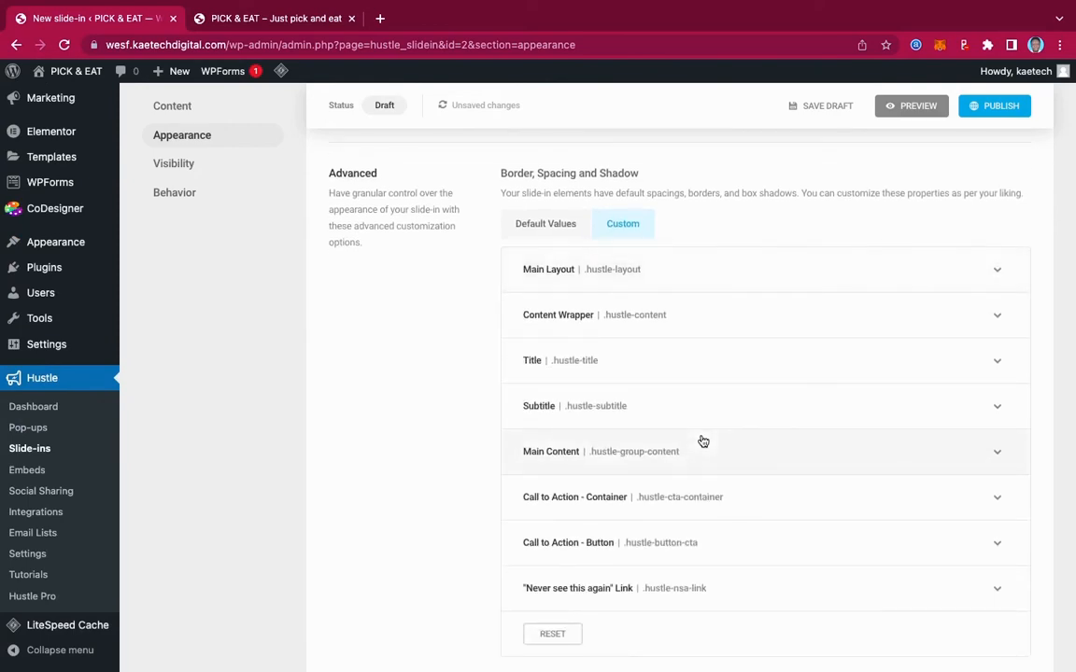
scroll(702, 441, "down", 6)
scroll(701, 440, "down", 3)
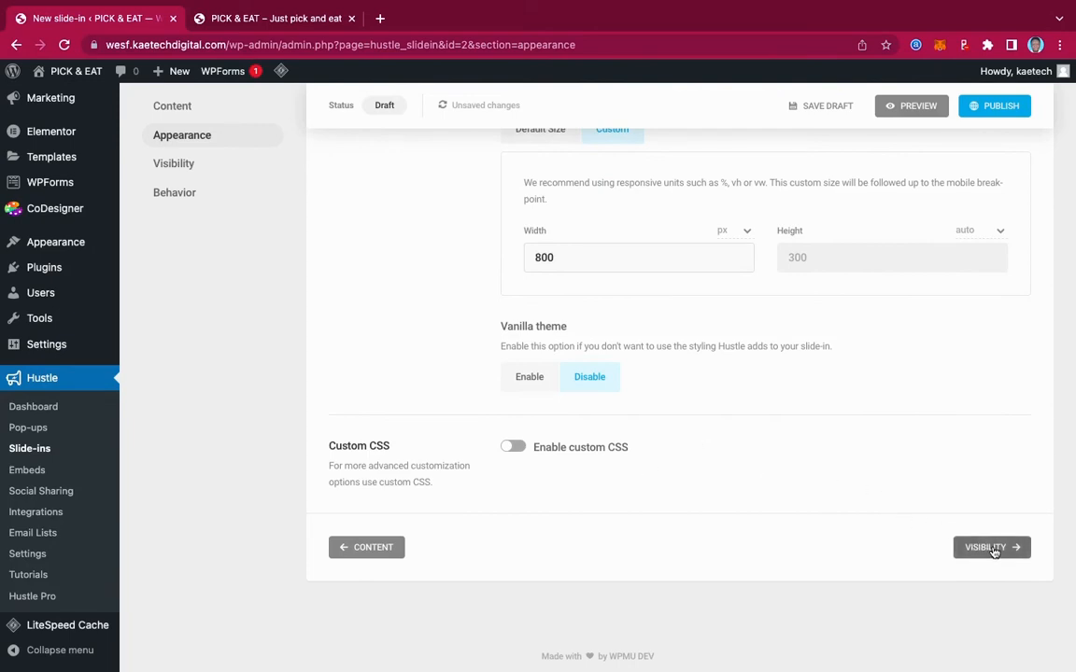
scroll(709, 360, "up", 10)
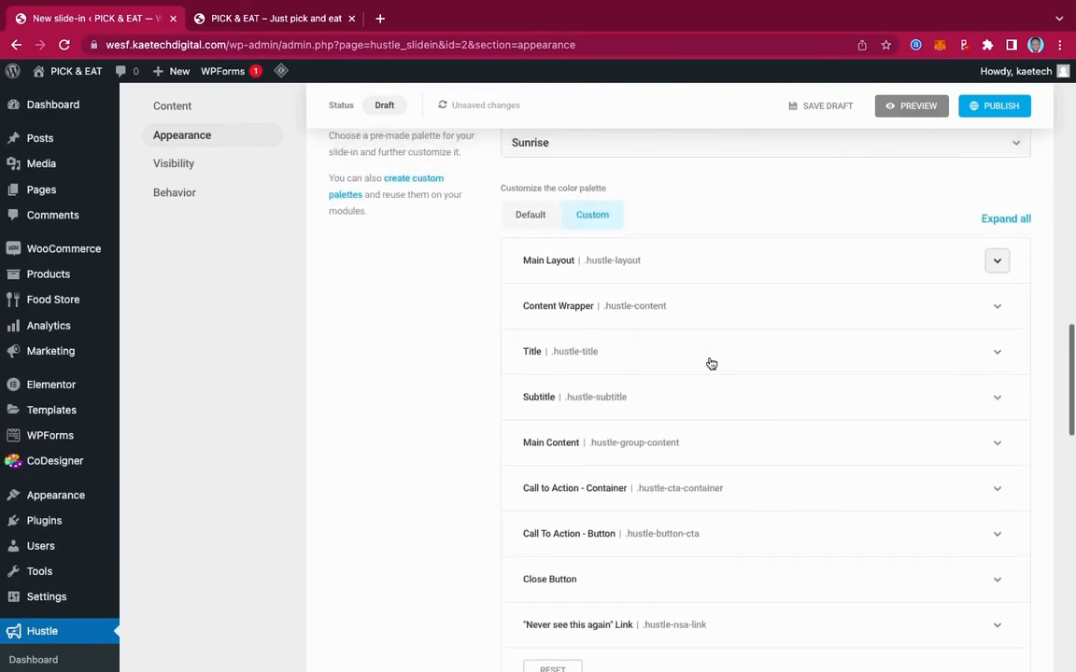
scroll(710, 362, "down", 2)
scroll(711, 364, "down", 8)
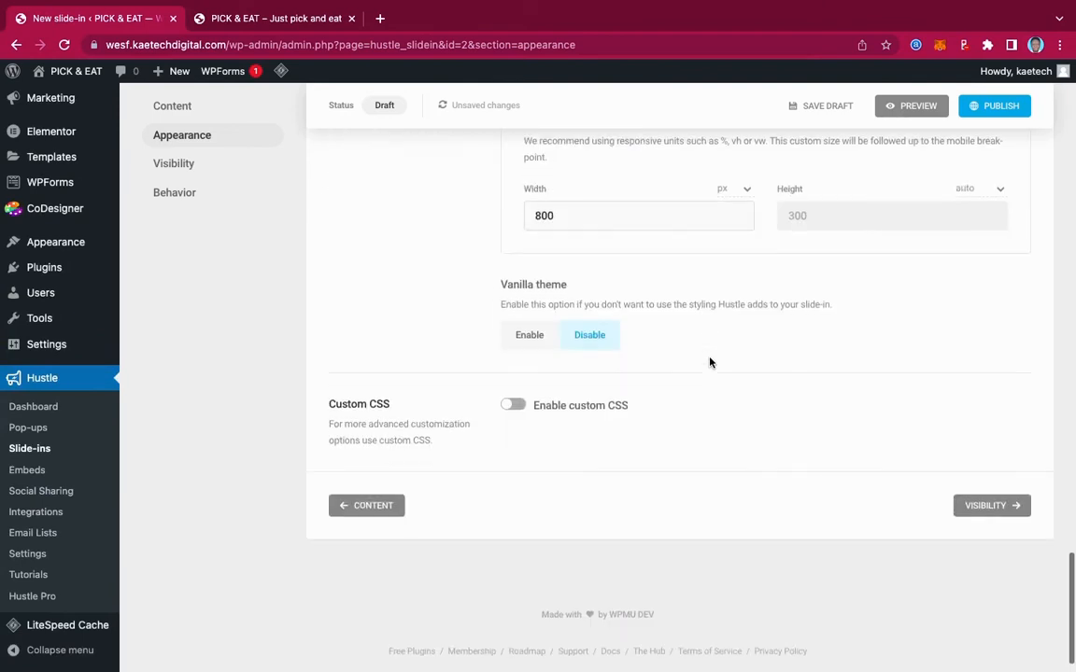
Step: Return to the slide-in's content settings and change the call to action label to "Order Online"
left_click(361, 502)
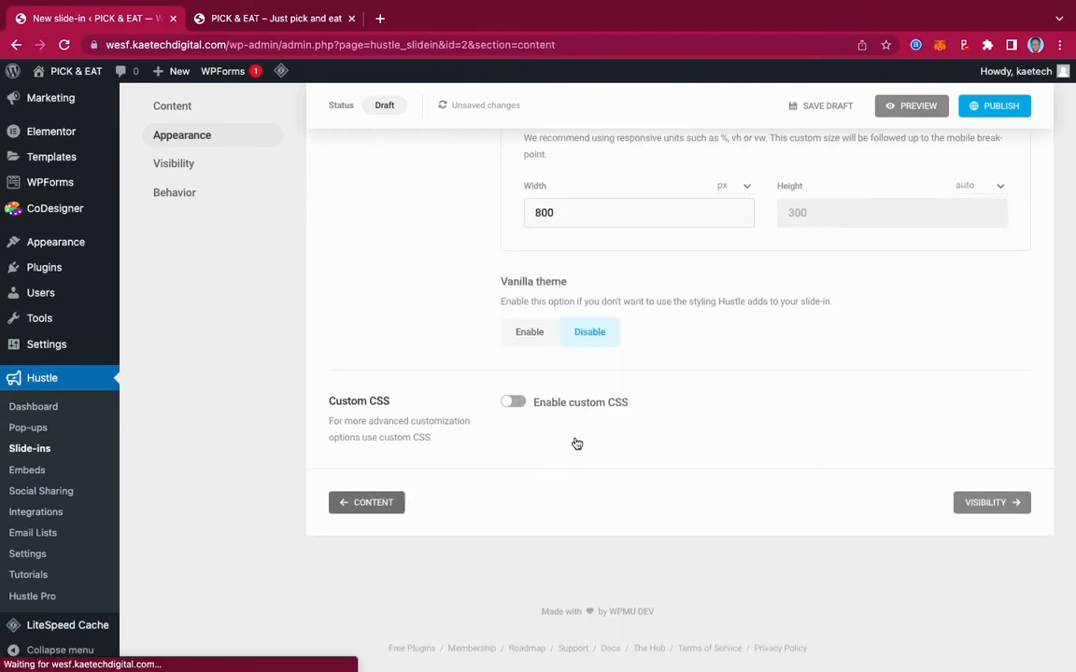
scroll(628, 408, "down", 5)
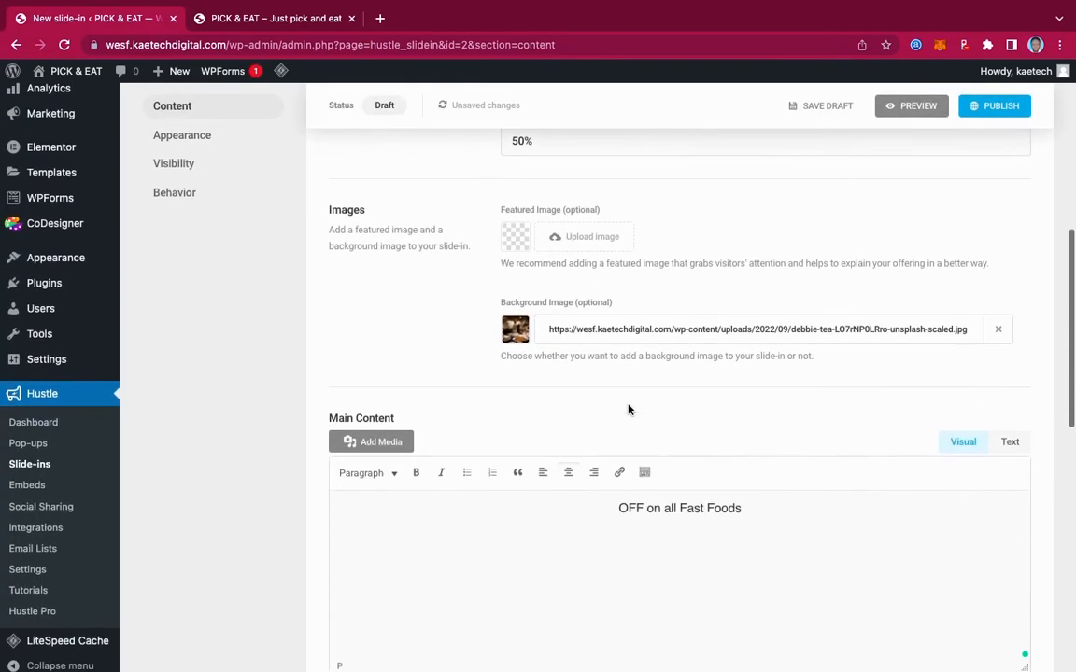
scroll(628, 409, "down", 3)
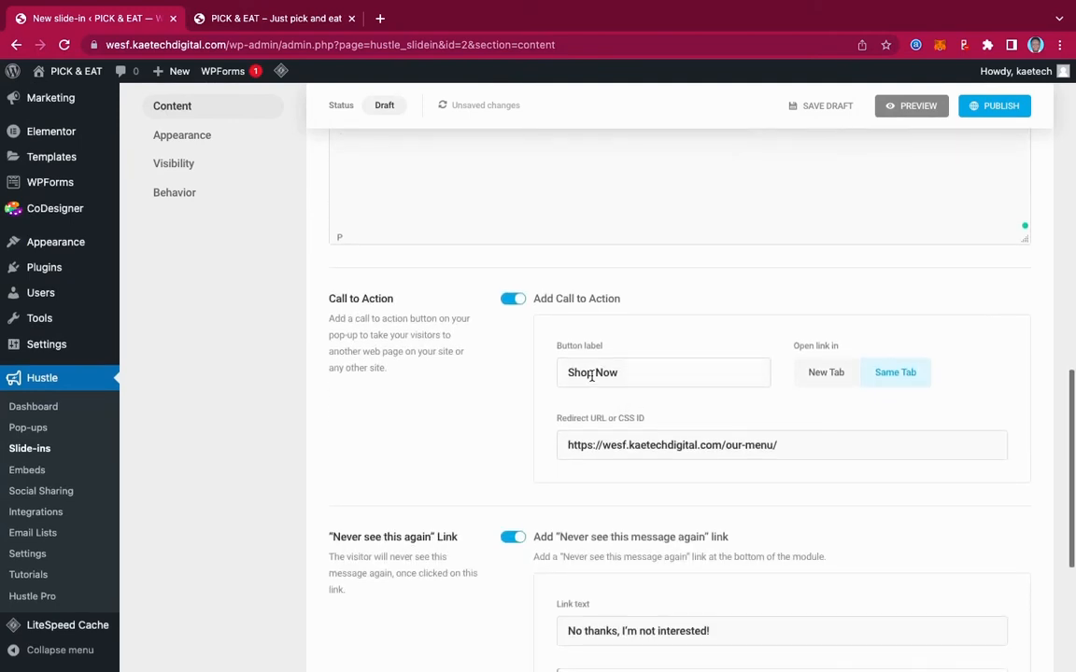
left_click_drag(591, 376, 554, 371)
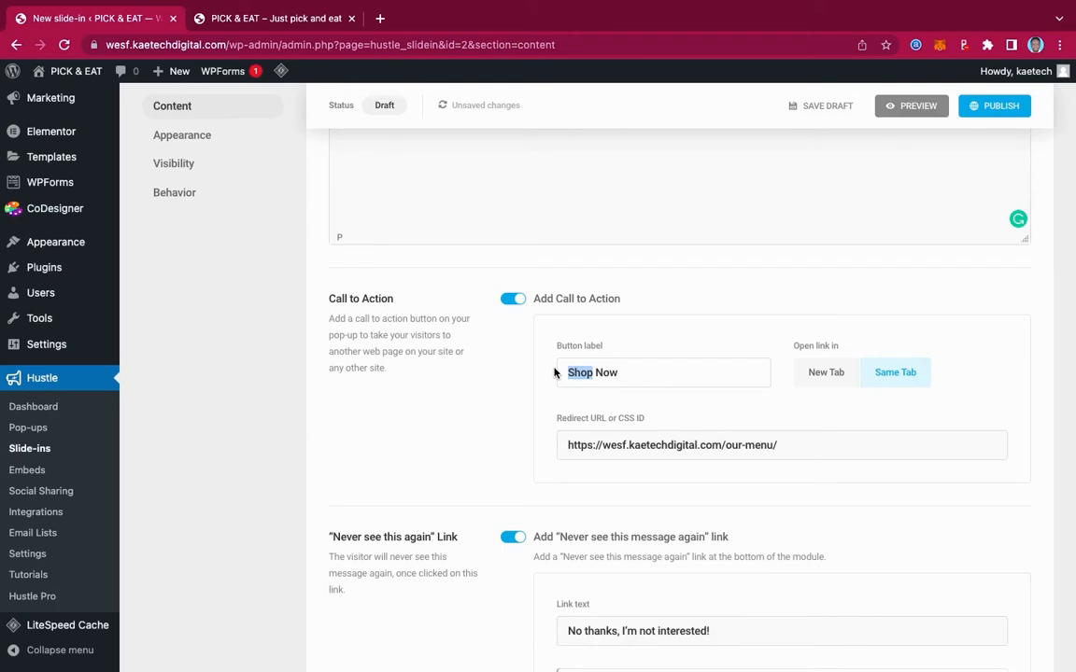
type("Order Online")
left_click_drag(658, 375, 632, 372)
key("BackSpace")
Step: Proceed to the slide-in's Behavior settings and set the Time trigger's delay to 5 seconds
scroll(816, 423, "down", 5)
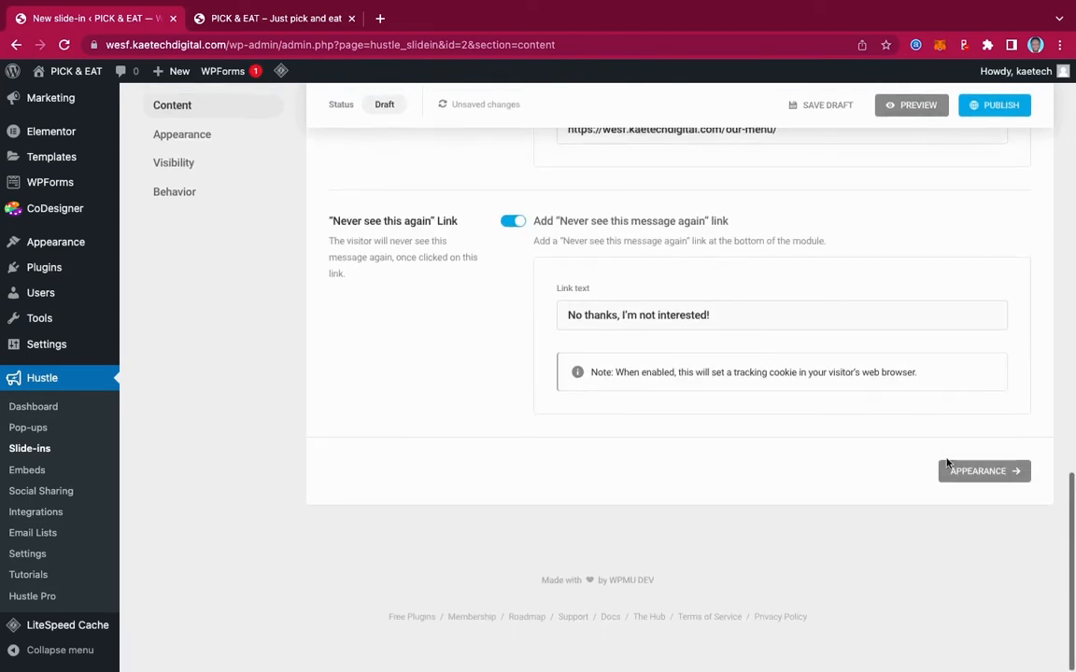
left_click(951, 472)
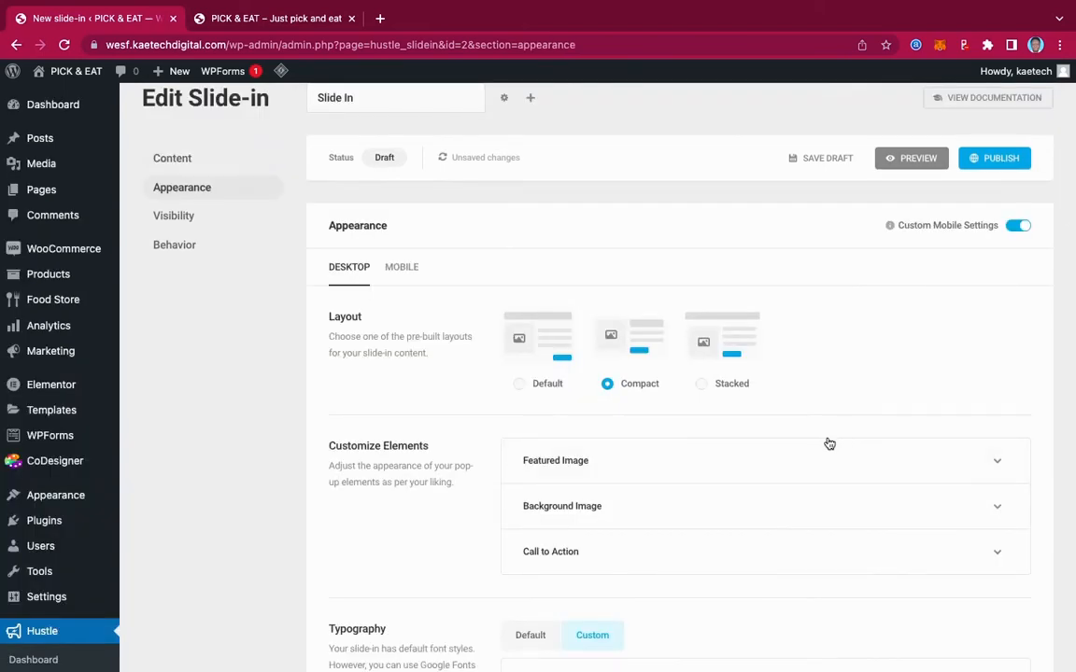
scroll(829, 443, "down", 15)
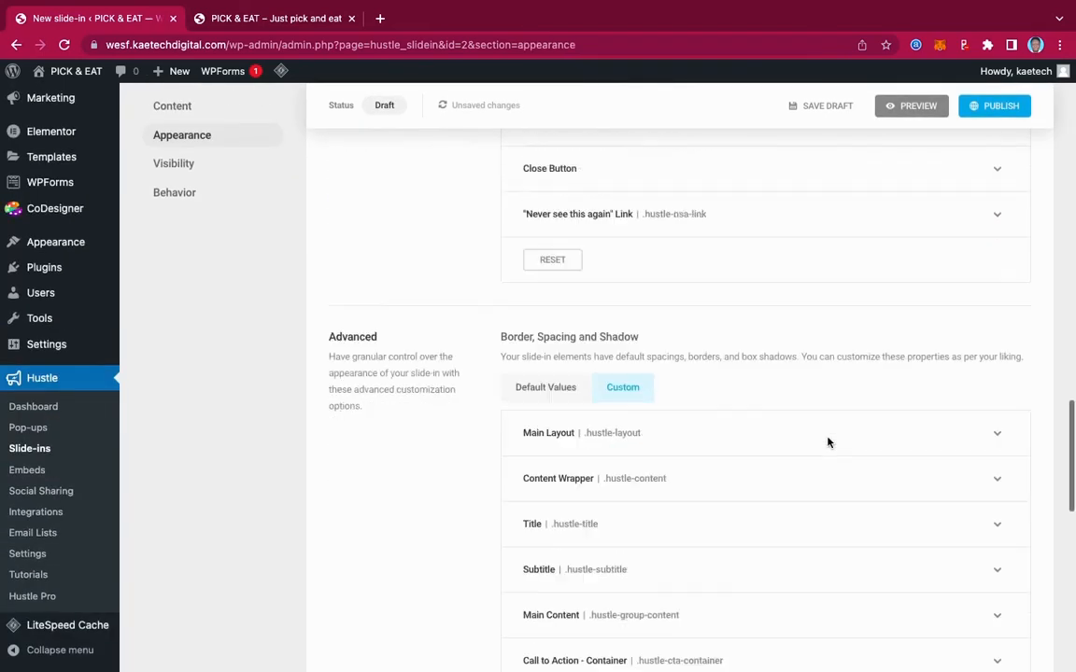
scroll(827, 442, "down", 5)
left_click(992, 474)
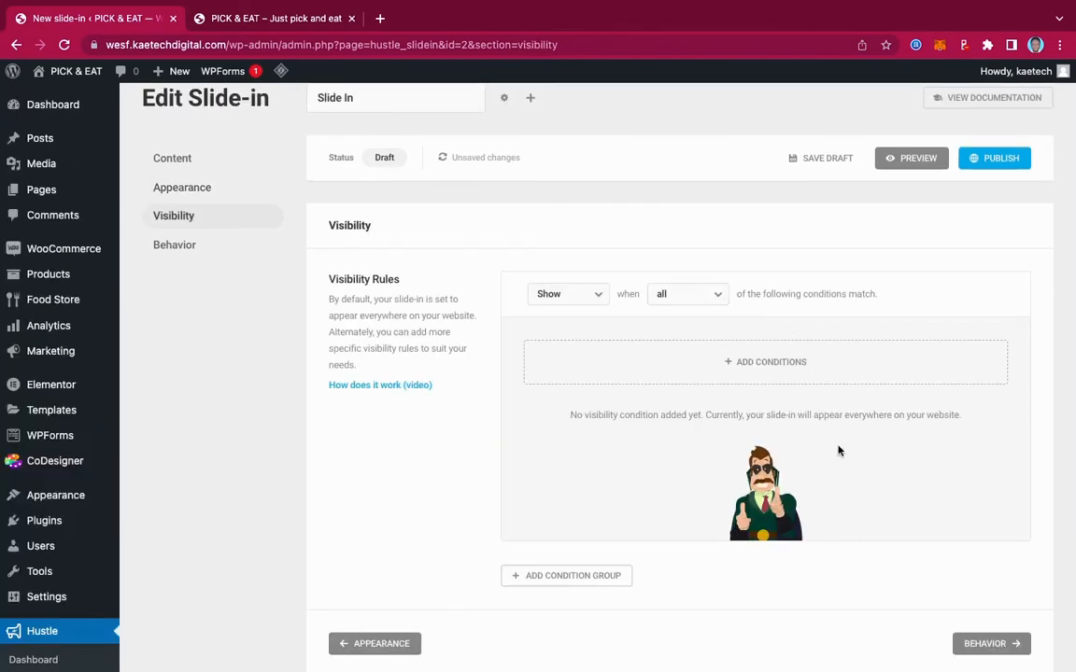
left_click(991, 643)
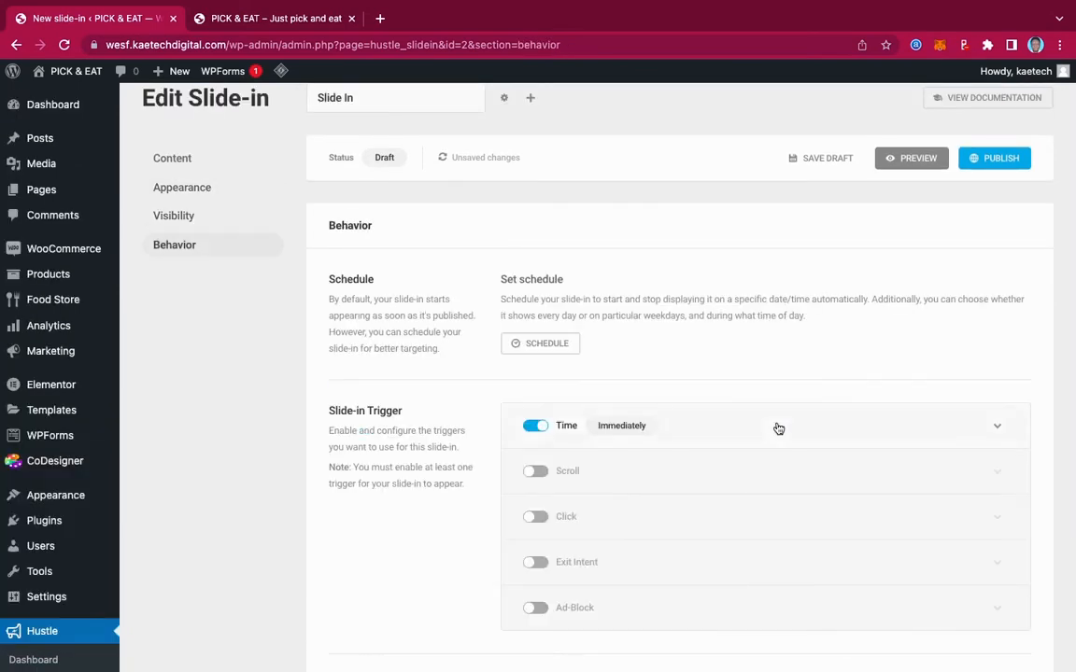
scroll(778, 429, "down", 3)
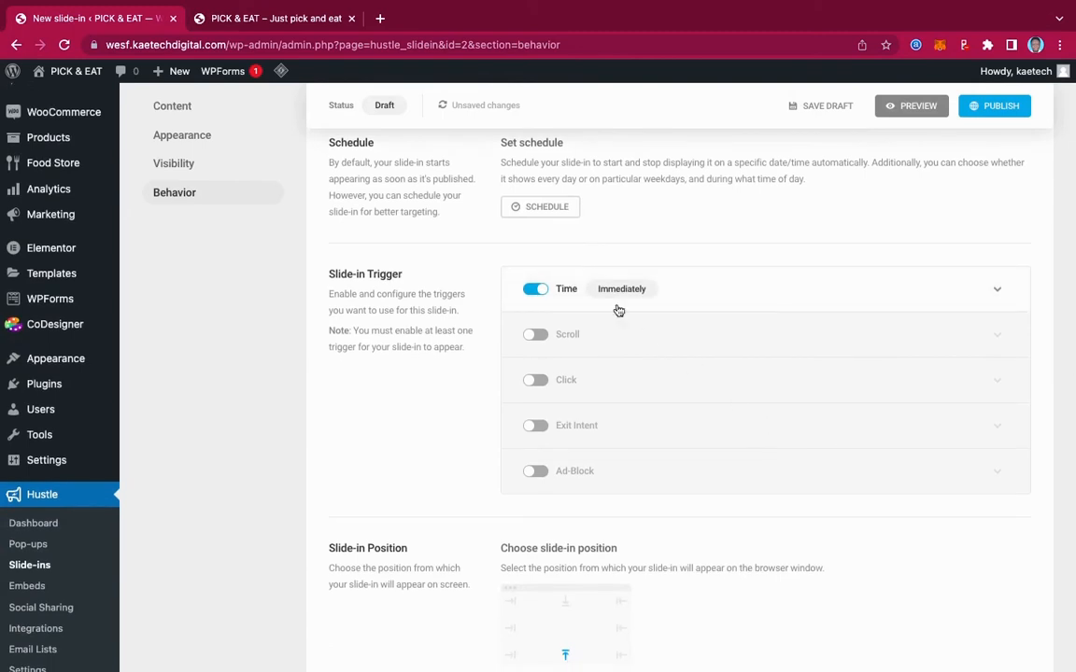
left_click(844, 296)
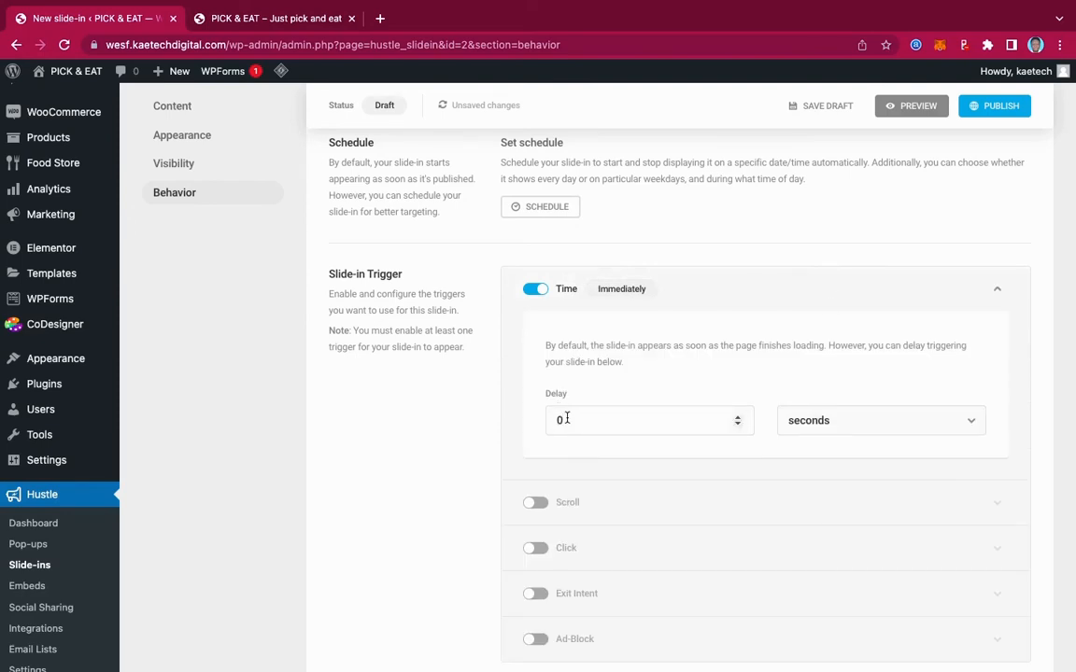
left_click_drag(566, 420, 544, 418)
type("5")
left_click(870, 297)
Step: Review the slide-in's position, closing and conversion behavior options, and publish the slide-in
scroll(771, 401, "down", 5)
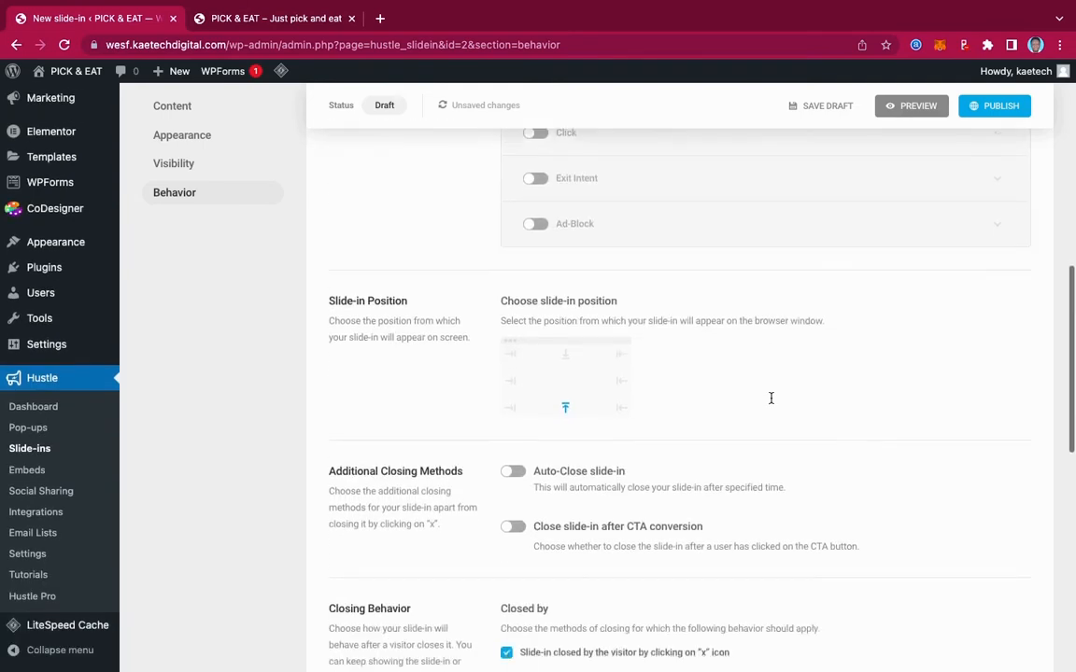
scroll(771, 398, "down", 1)
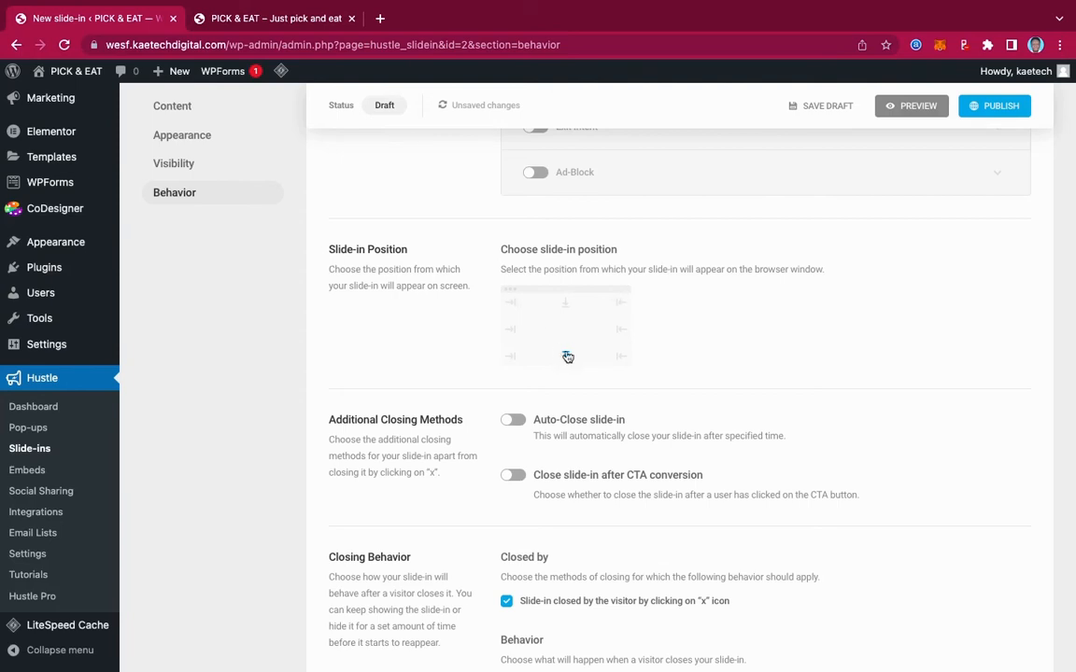
scroll(737, 431, "down", 3)
scroll(737, 431, "down", 6)
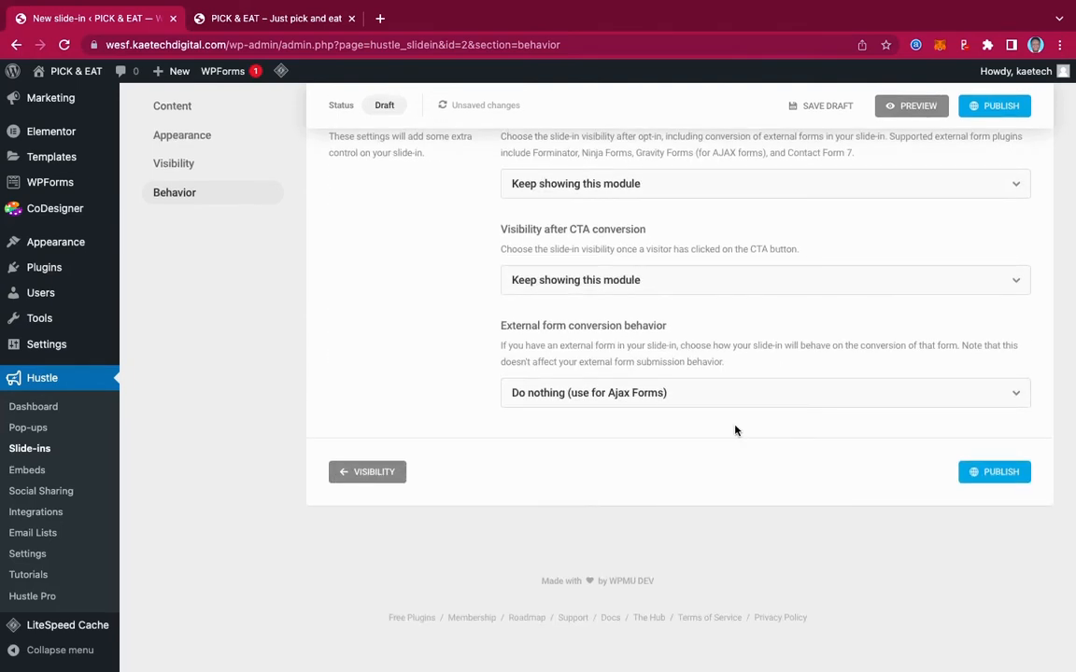
left_click(997, 477)
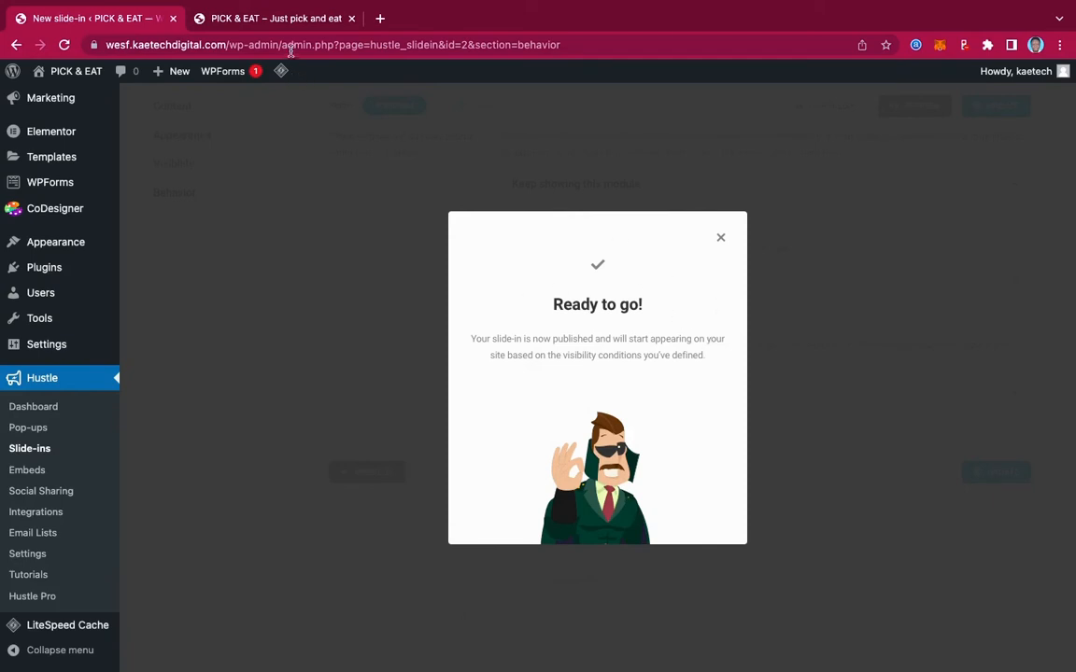
Step: Switch to the live Pick & Eat homepage and purge all of the site's caches
left_click(293, 20)
mouse_move(565, 73)
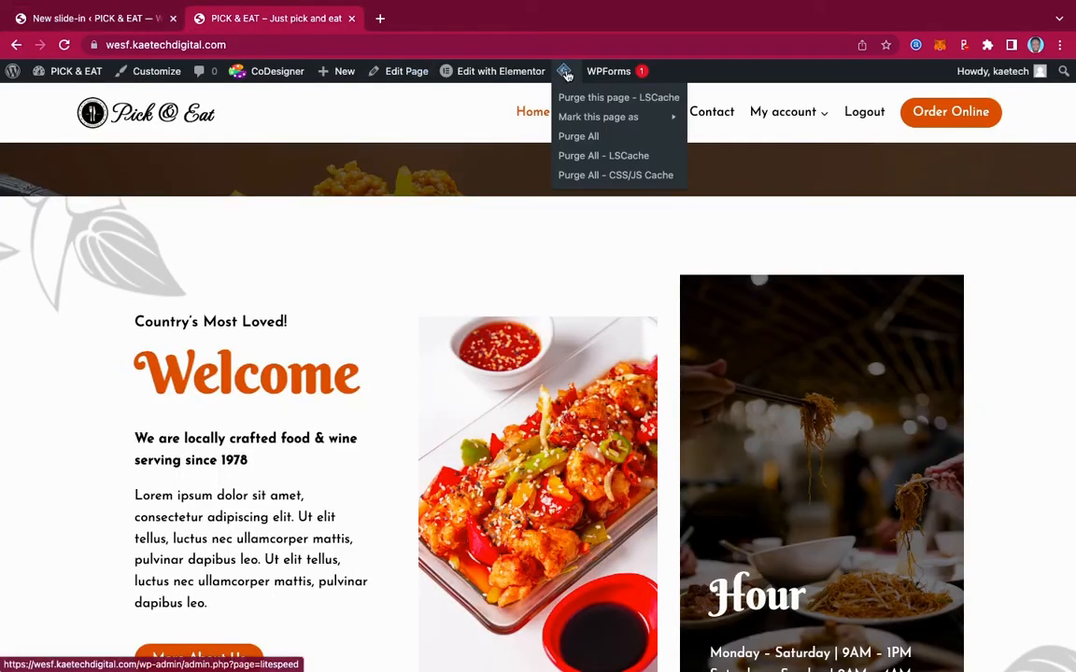
left_click(580, 138)
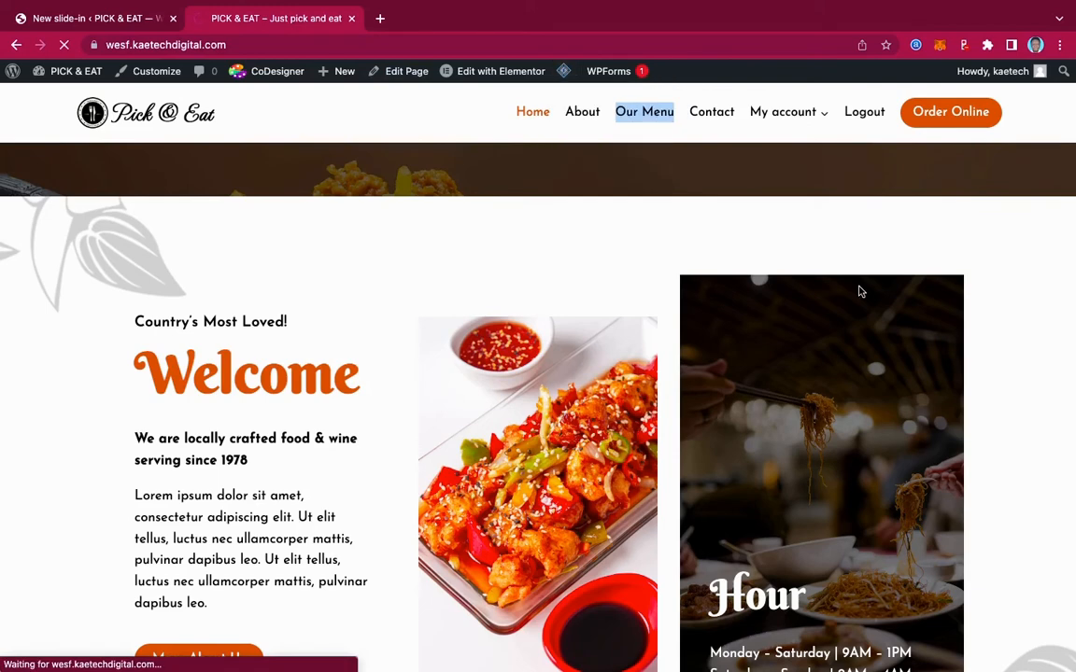
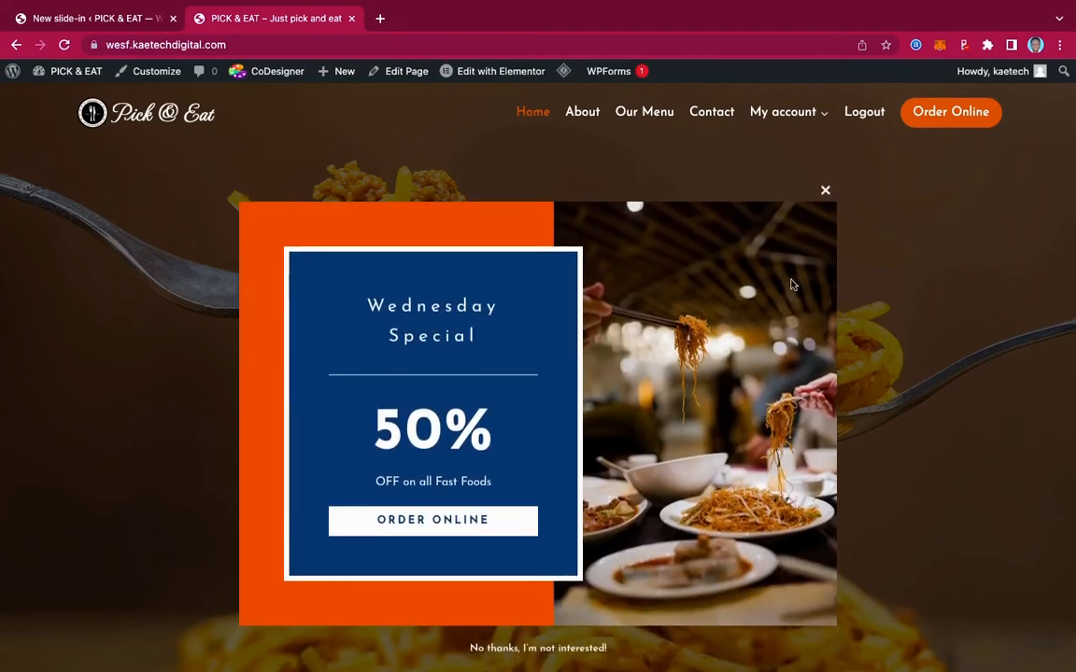
Step: Check the Wednesday Special slide-in on the homepage, dismissing it and the "Feeling Hungry?" pop-up
left_click(827, 192)
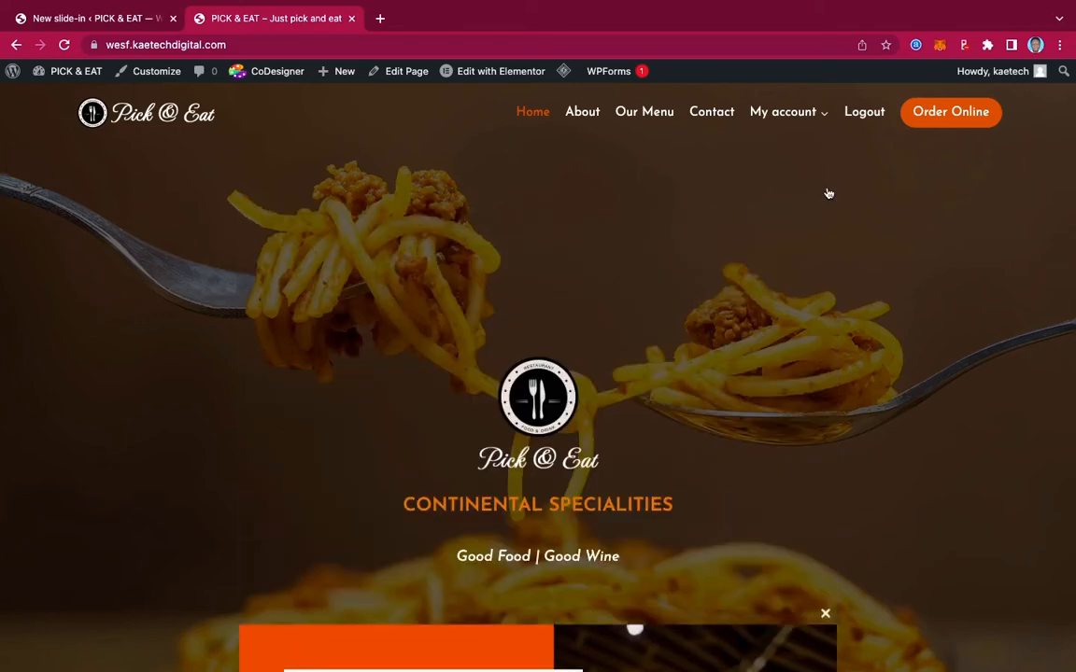
scroll(735, 348, "down", 4)
scroll(737, 349, "down", 5)
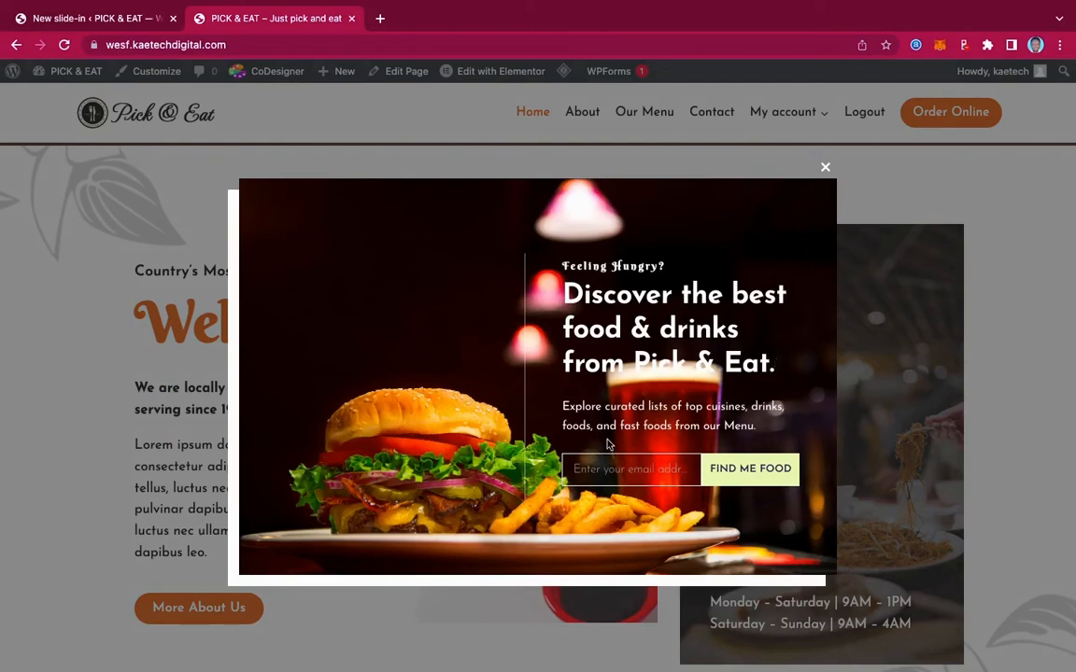
left_click(826, 168)
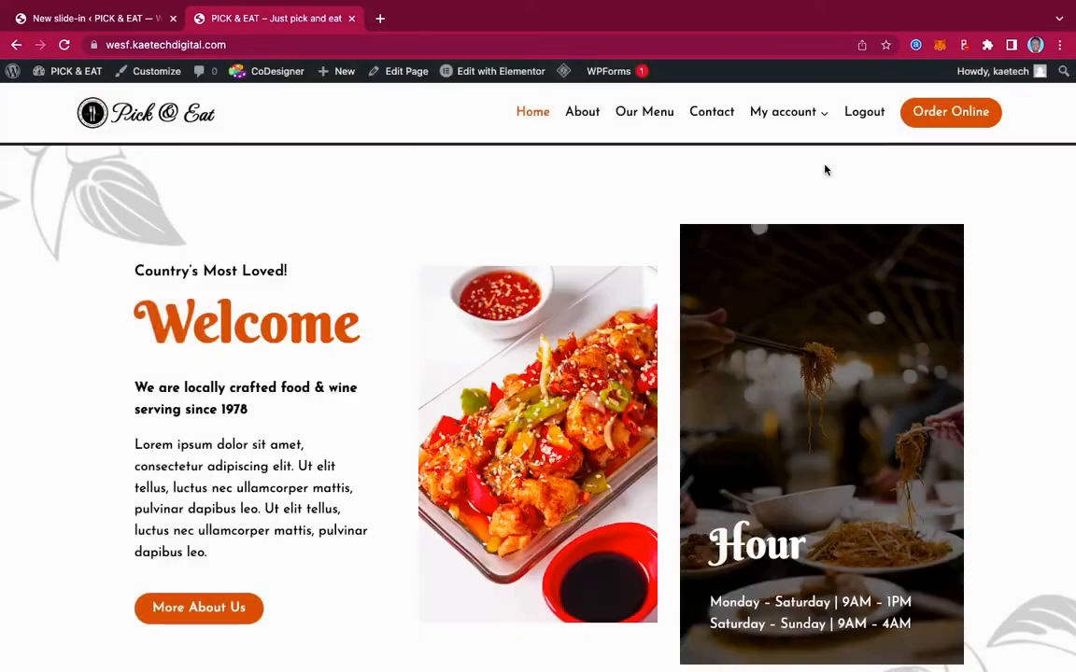
Step: Test the slide-in's Order Online link from the About page, and dismiss all overlays on the menu page
left_click(582, 113)
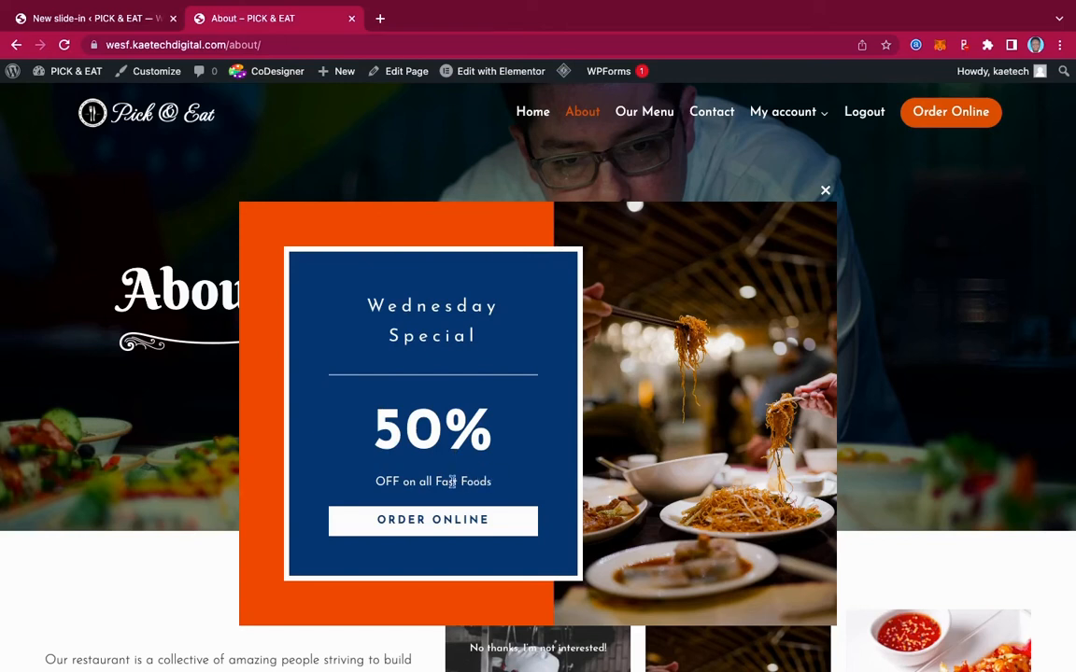
left_click(416, 521)
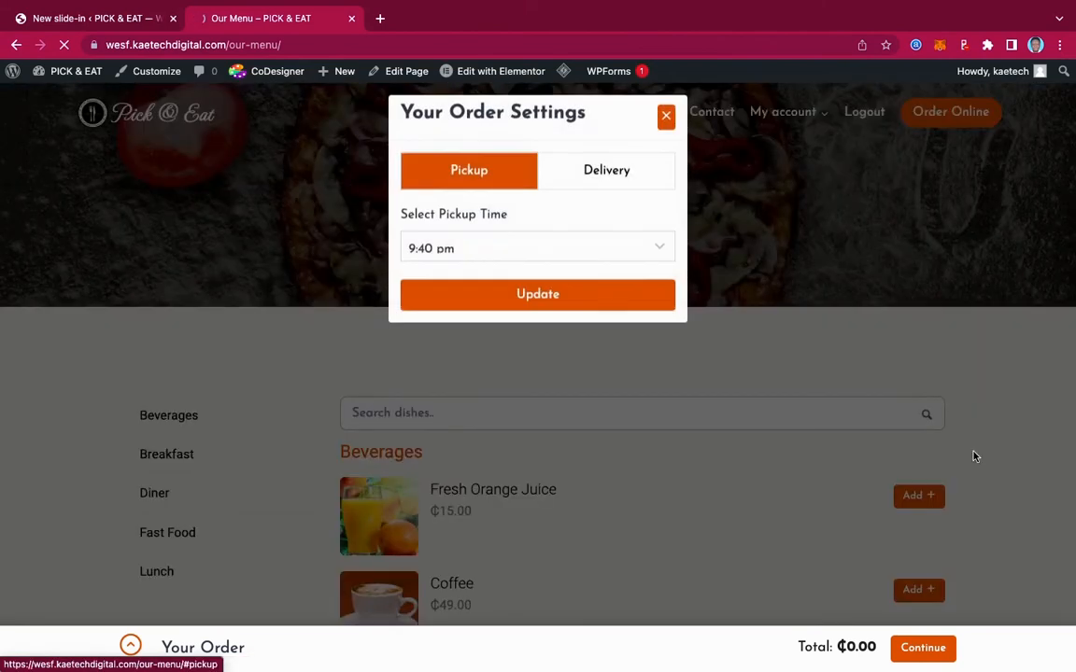
scroll(974, 456, "down", 5)
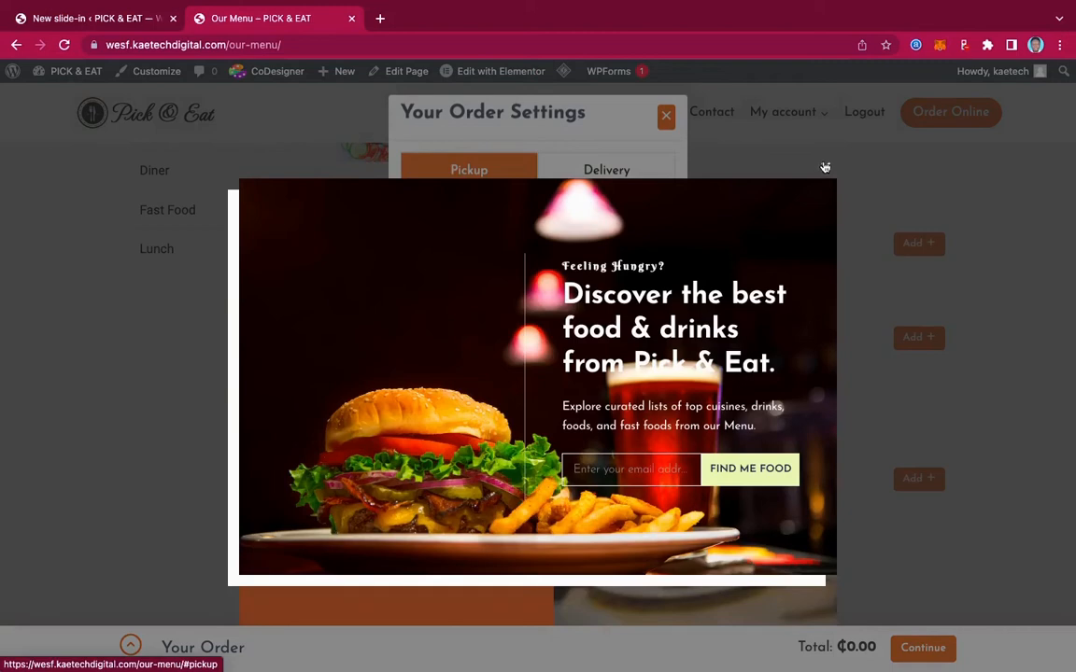
left_click(824, 167)
left_click(825, 187)
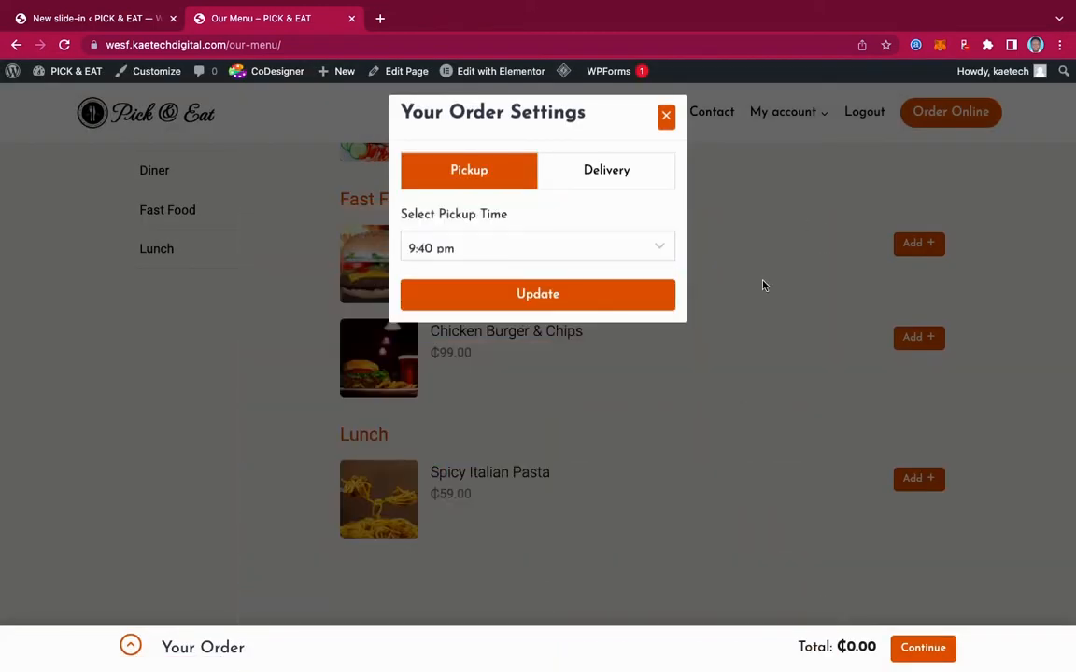
scroll(763, 285, "up", 10)
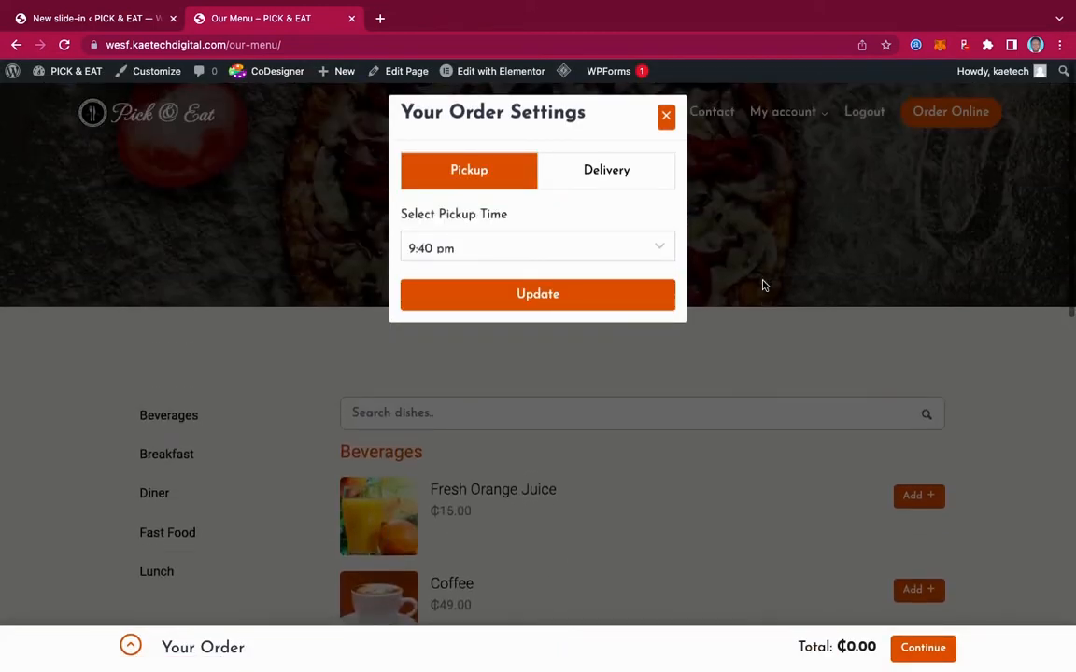
left_click(666, 115)
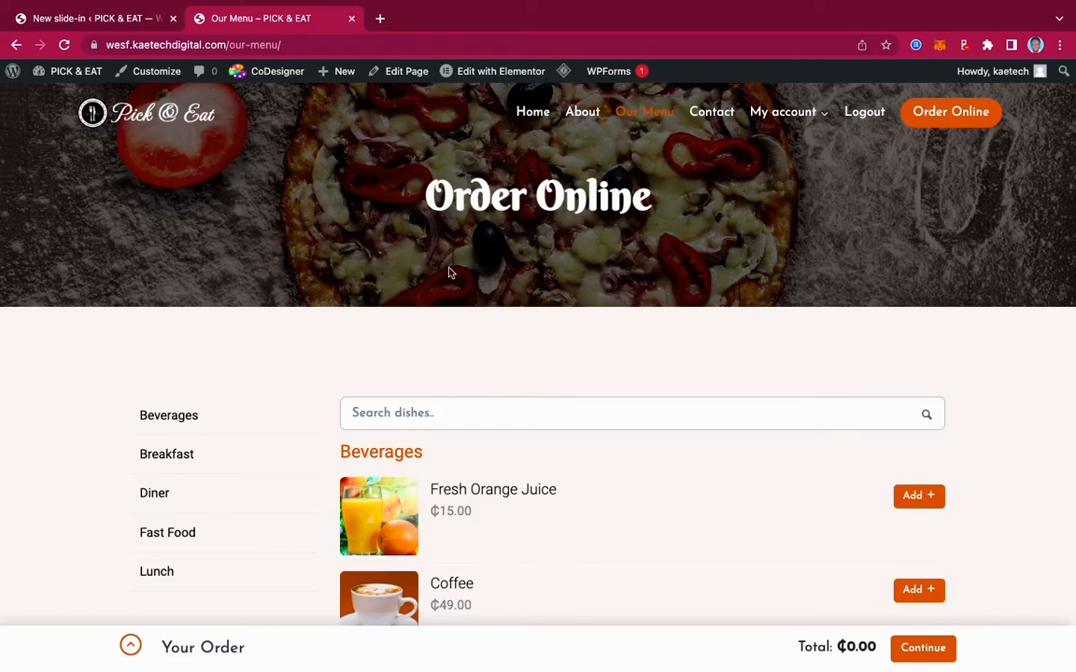
Step: Return to the WordPress admin and create a Hustle social sharing module named "Share"
left_click(125, 19)
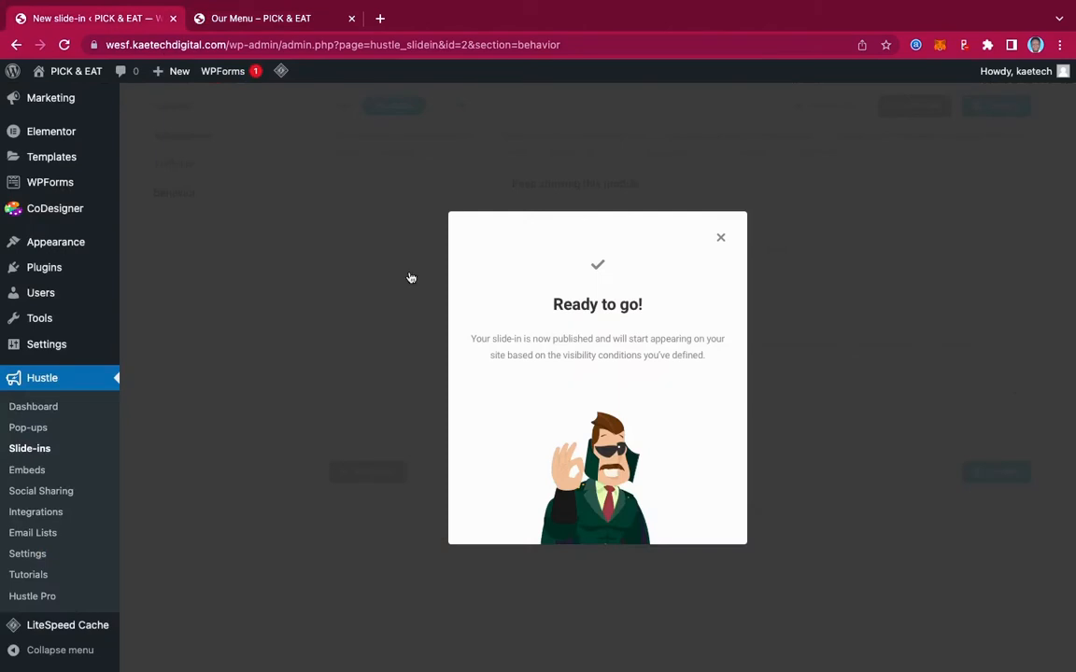
left_click(722, 239)
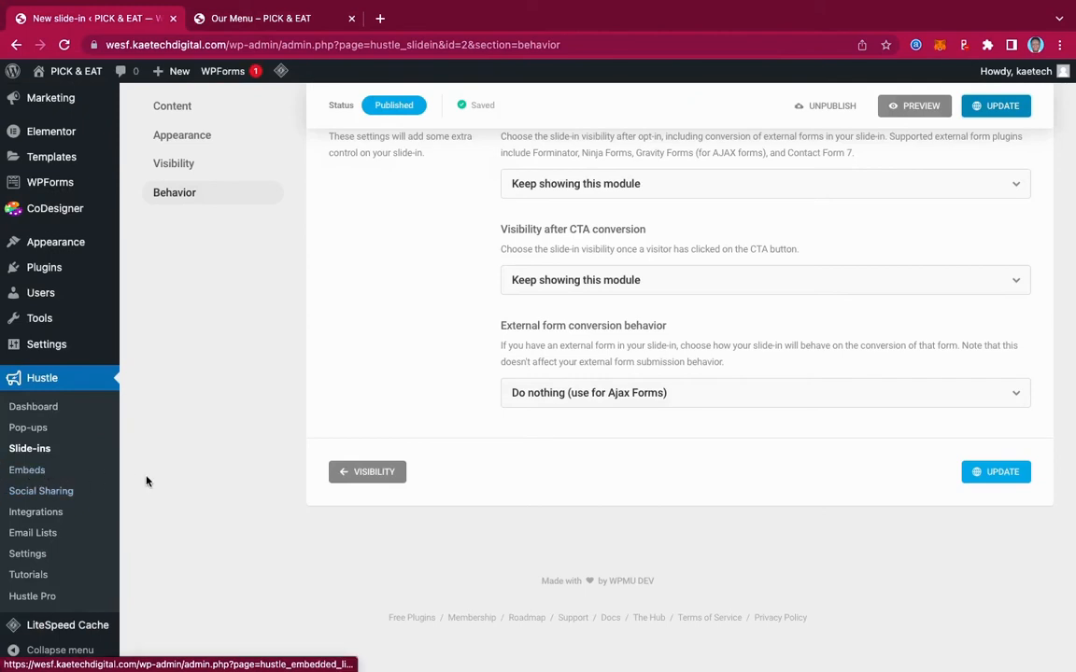
left_click(41, 492)
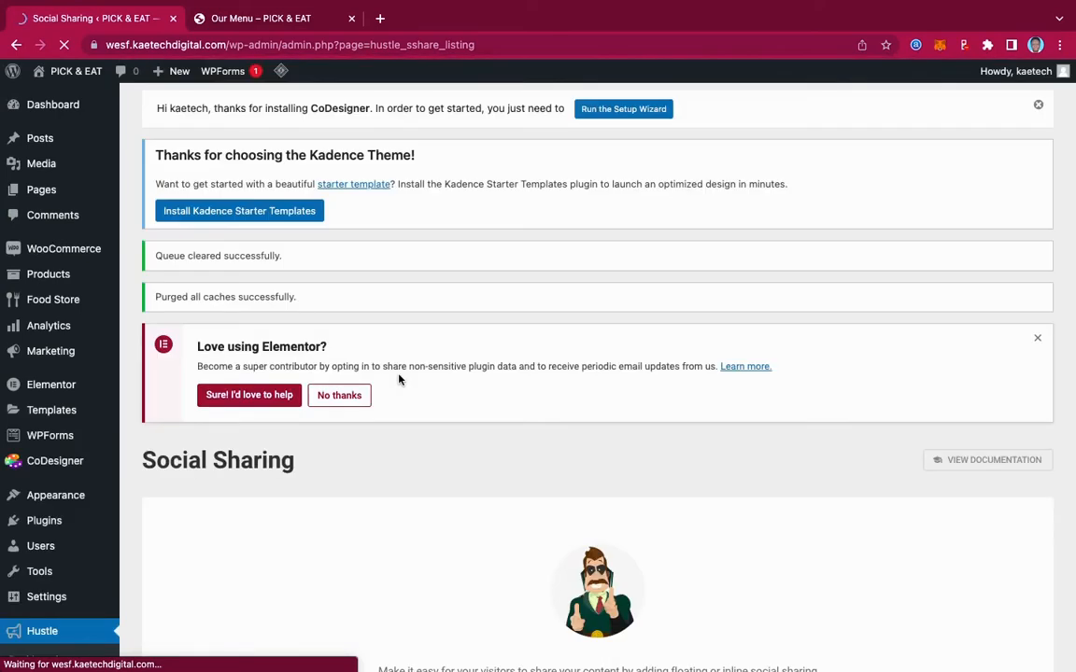
scroll(625, 435, "down", 5)
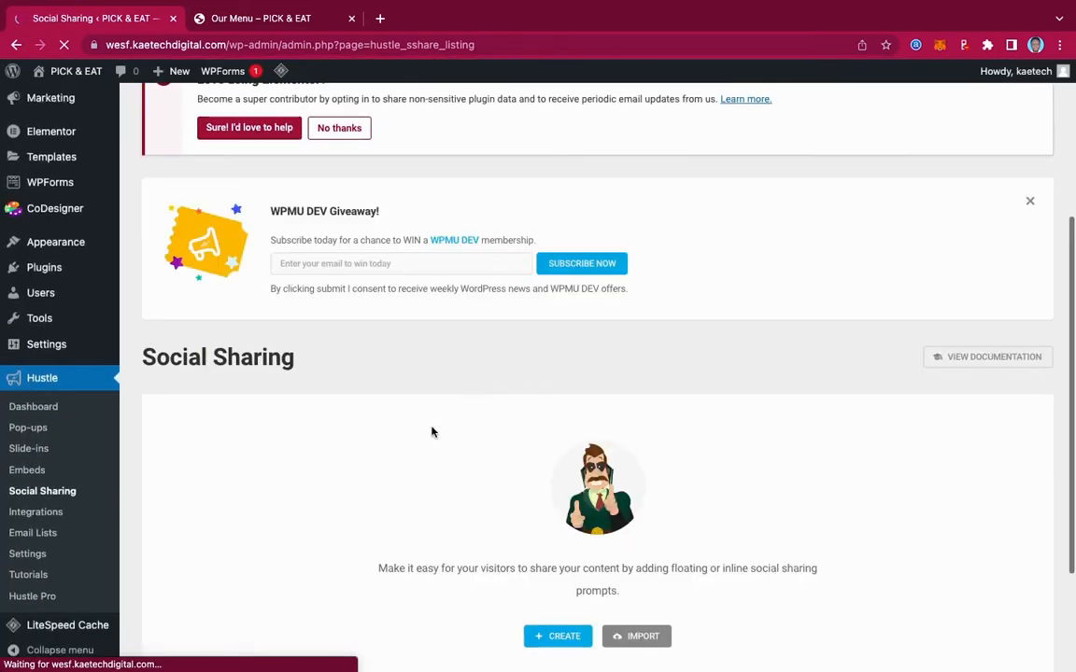
scroll(590, 499, "down", 3)
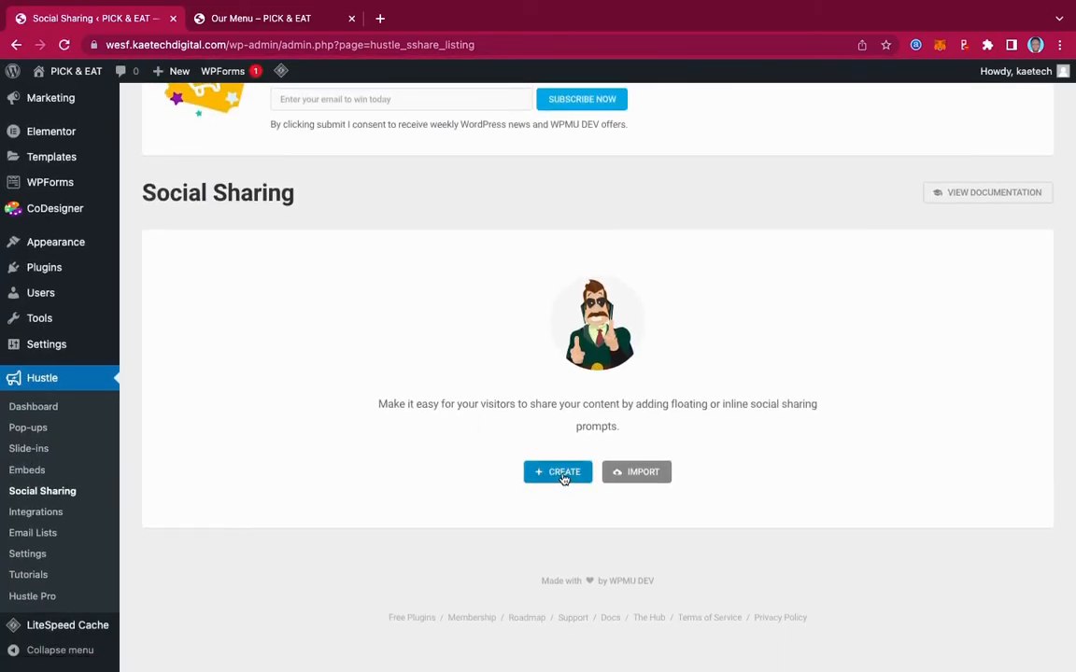
left_click(564, 479)
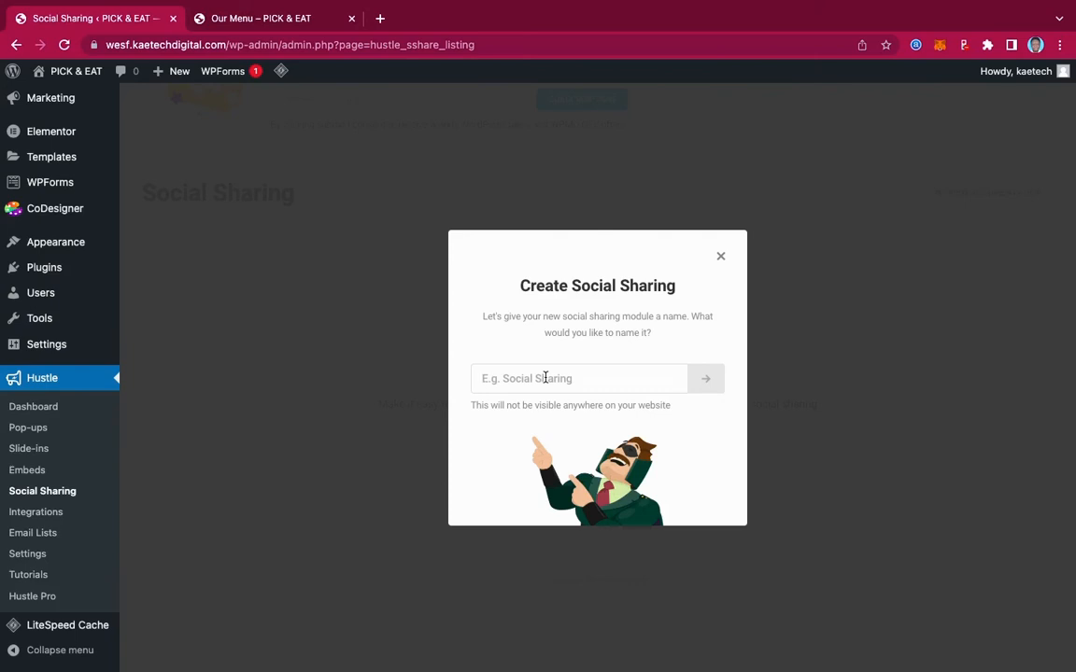
type("Share")
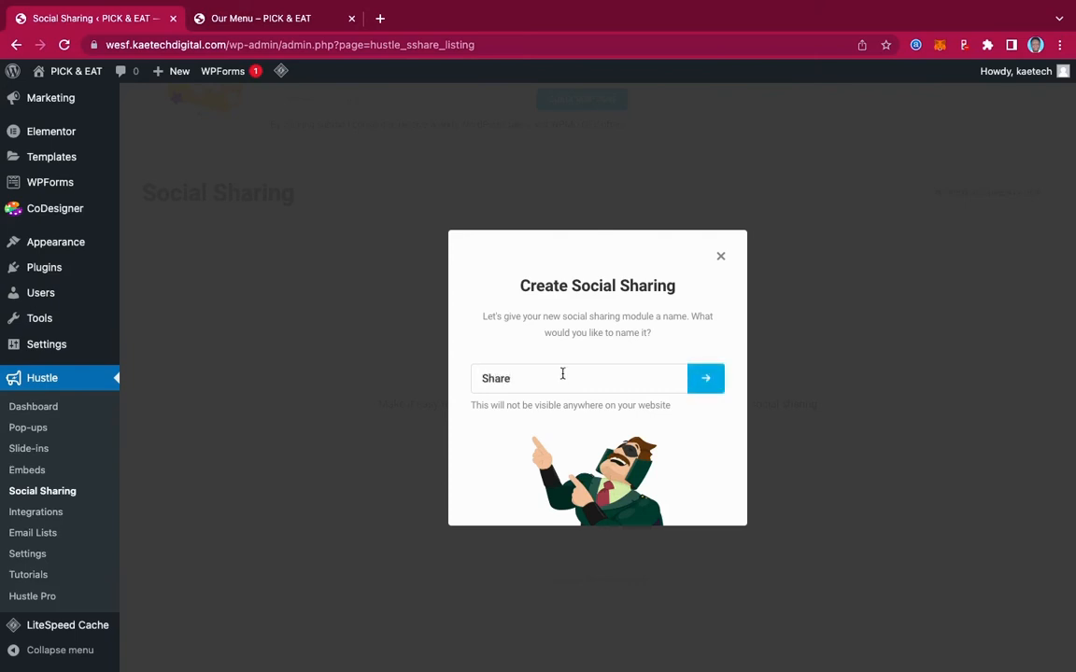
left_click(708, 377)
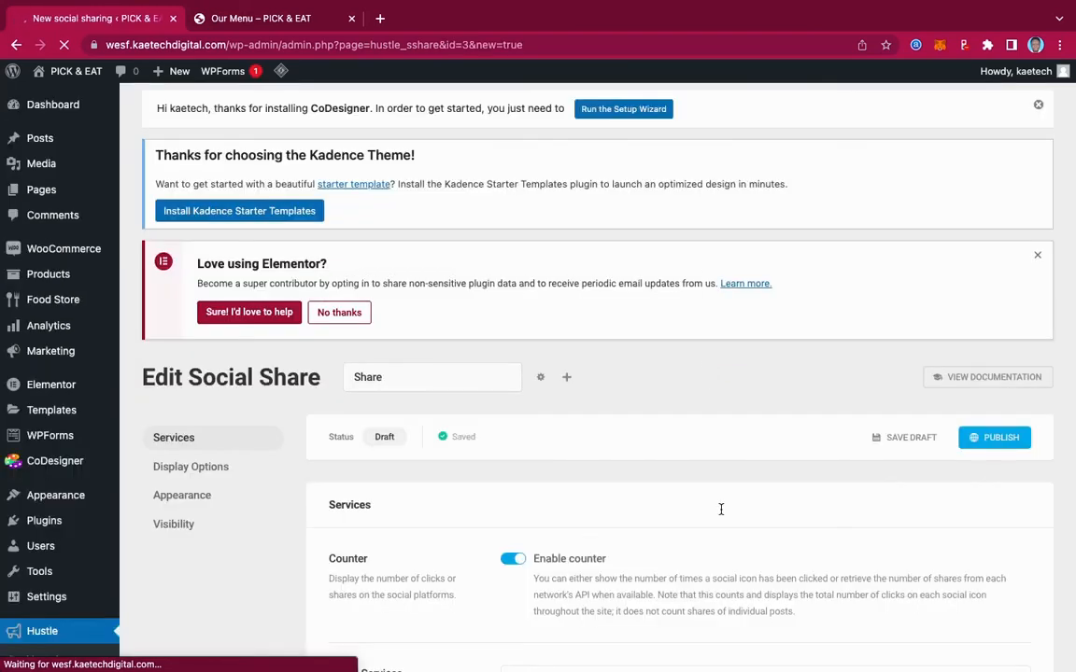
Step: Add Facebook, Twitter, LinkedIn, YouTube and Instagram as the social services of the Share module
scroll(720, 513, "down", 3)
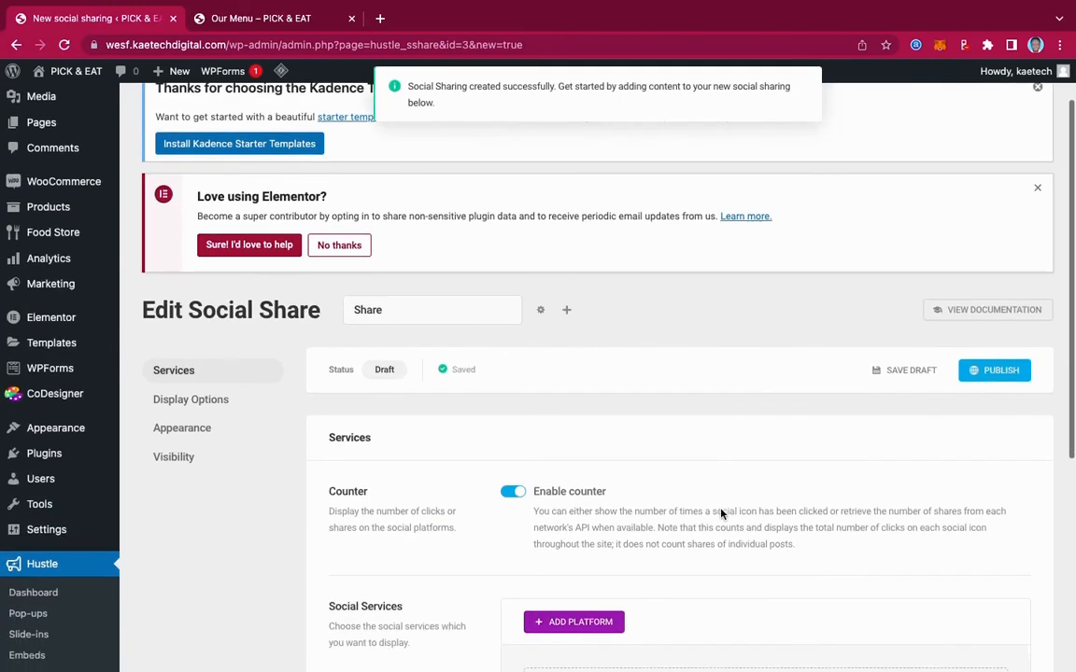
scroll(721, 513, "down", 1)
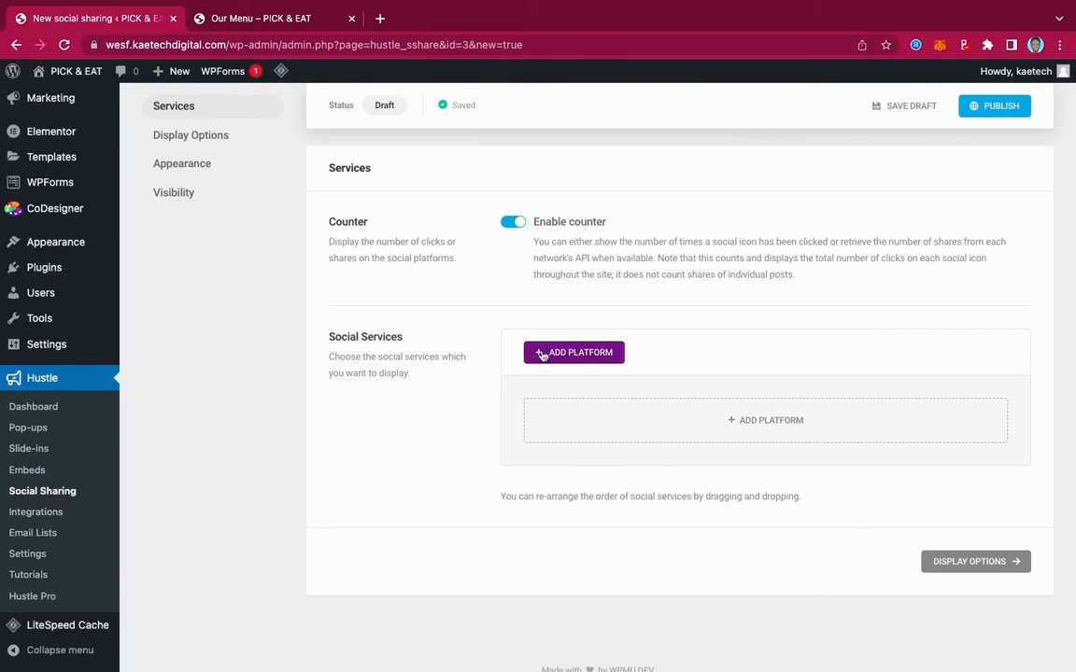
left_click(584, 356)
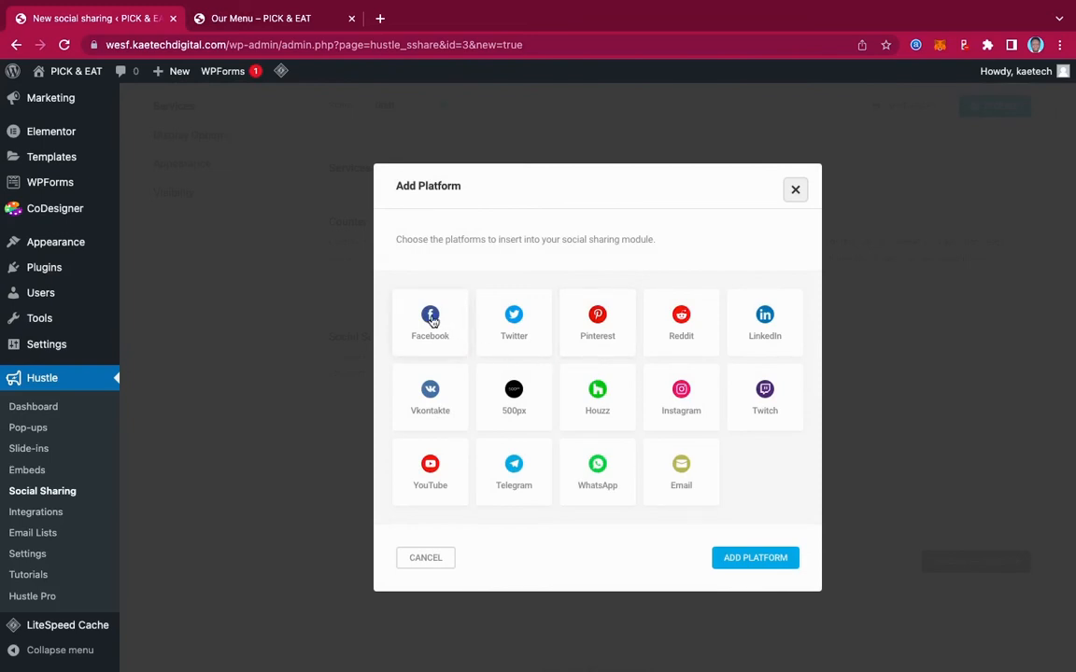
left_click(432, 319)
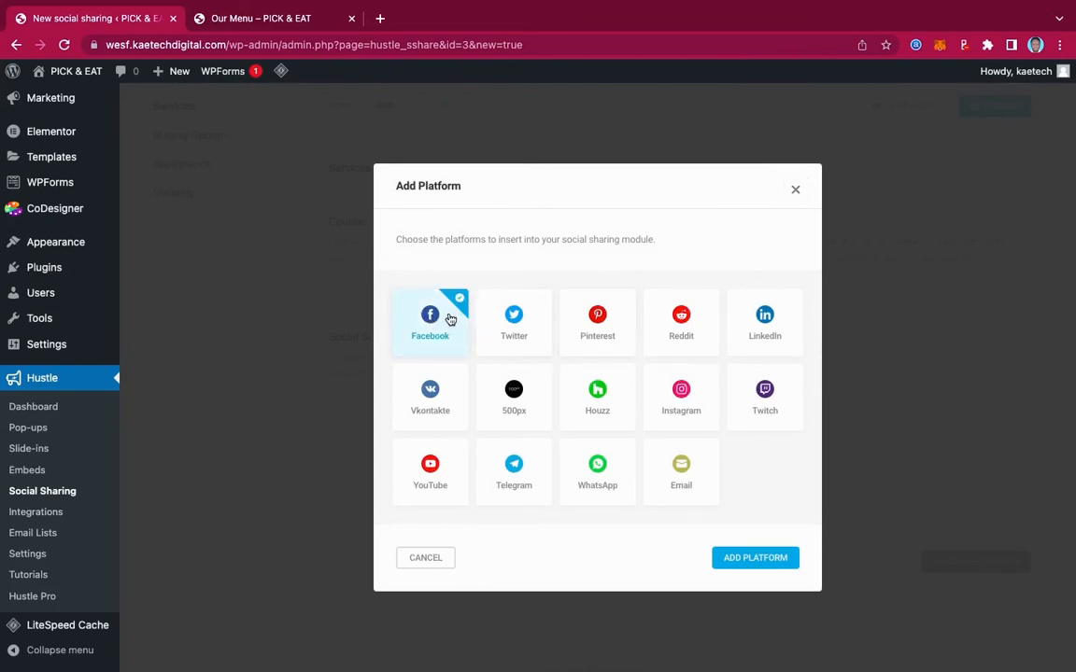
left_click(509, 317)
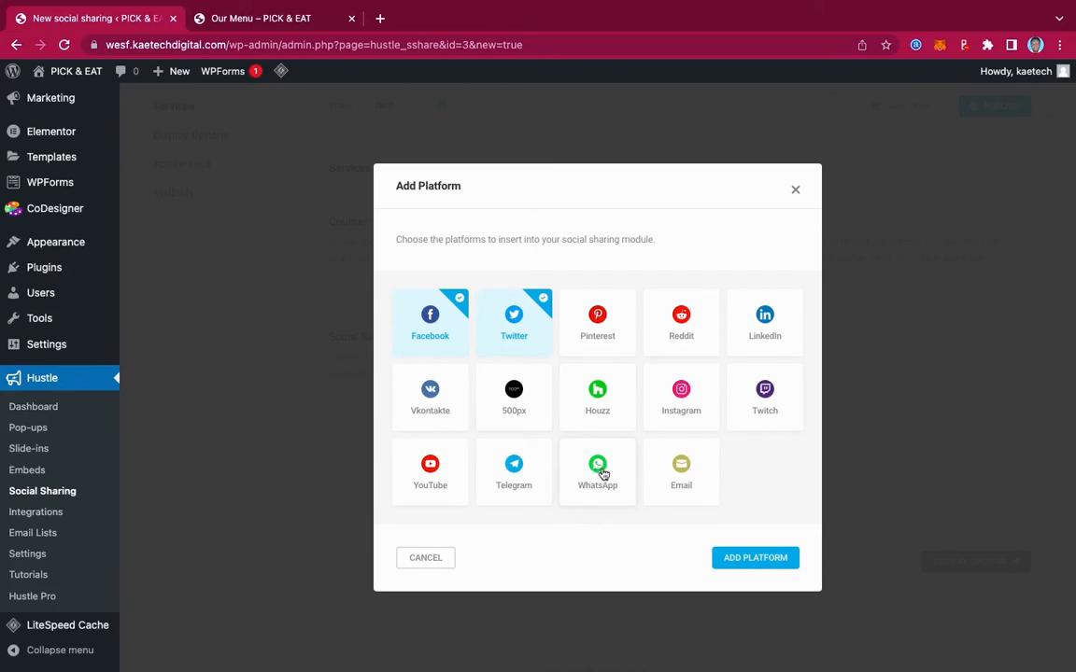
left_click(778, 318)
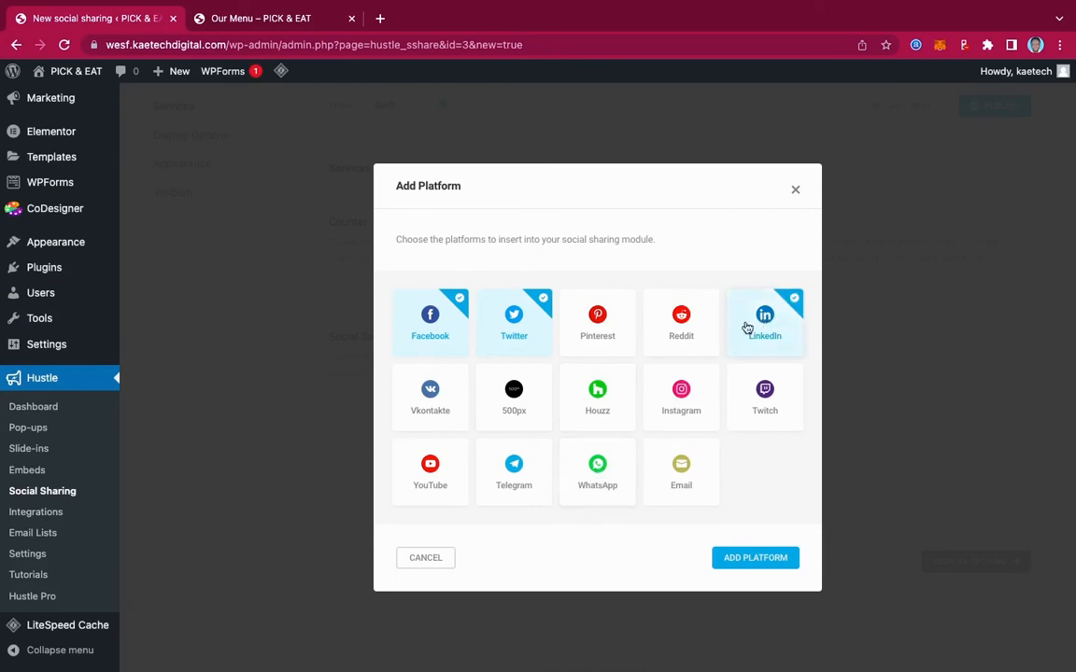
left_click(427, 478)
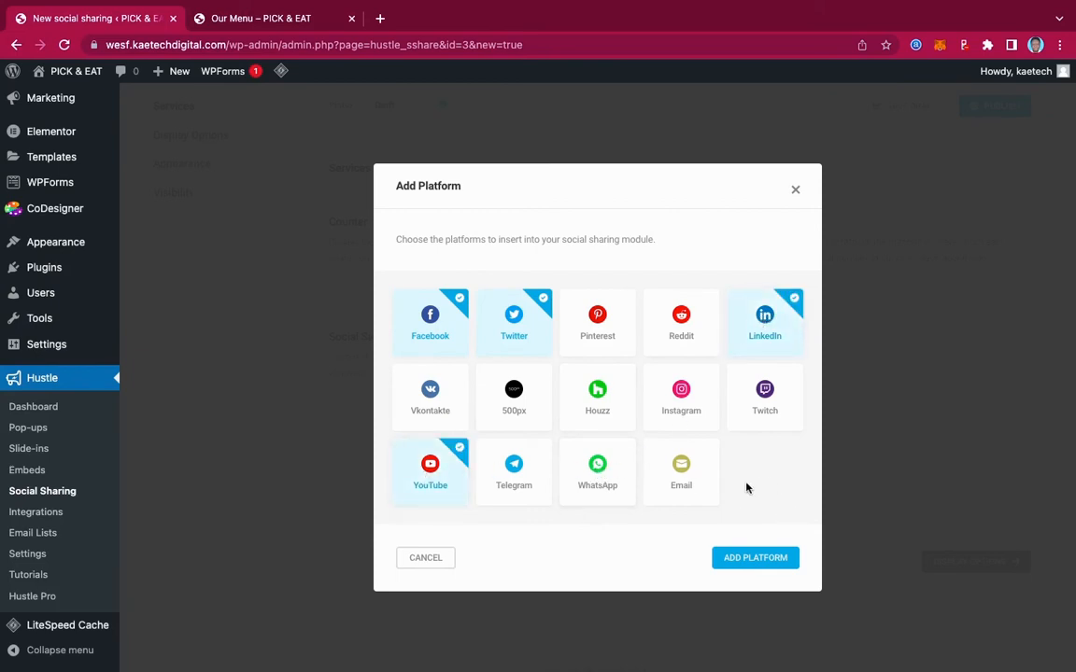
left_click(691, 416)
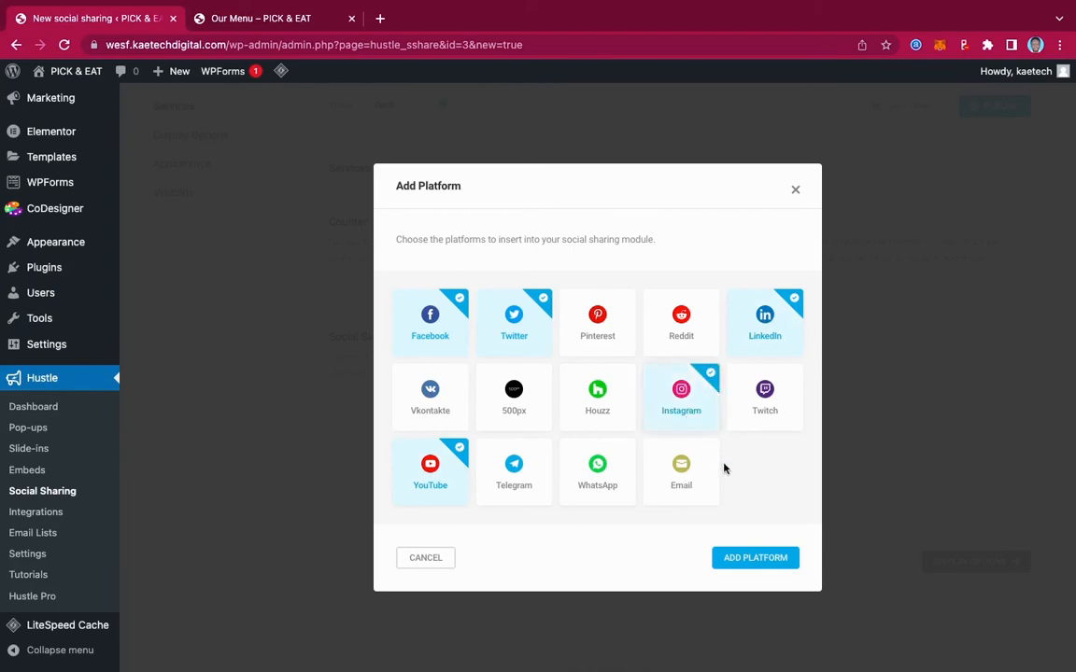
left_click(753, 562)
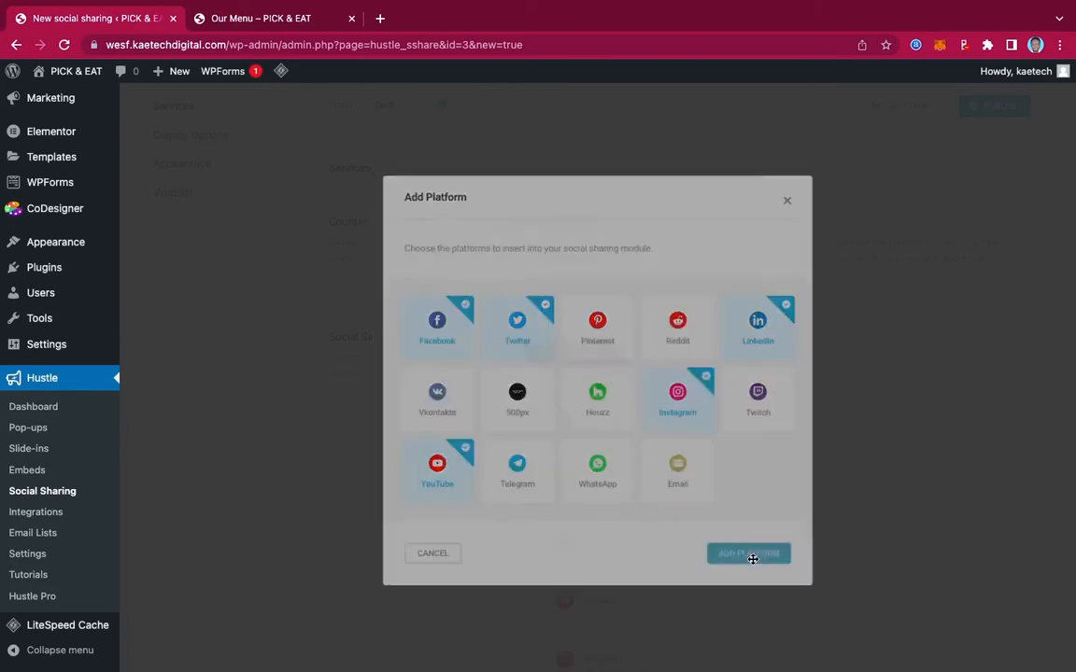
Step: Set the default click counter to 57 for Facebook and 86 for Twitter
scroll(753, 560, "down", 4)
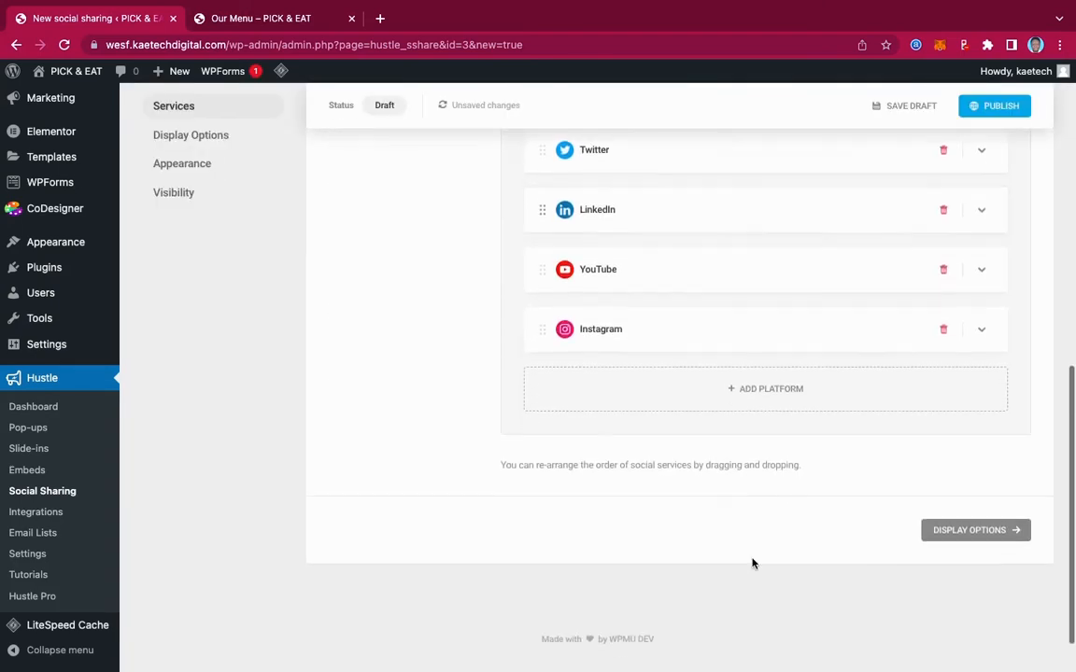
scroll(753, 562, "up", 2)
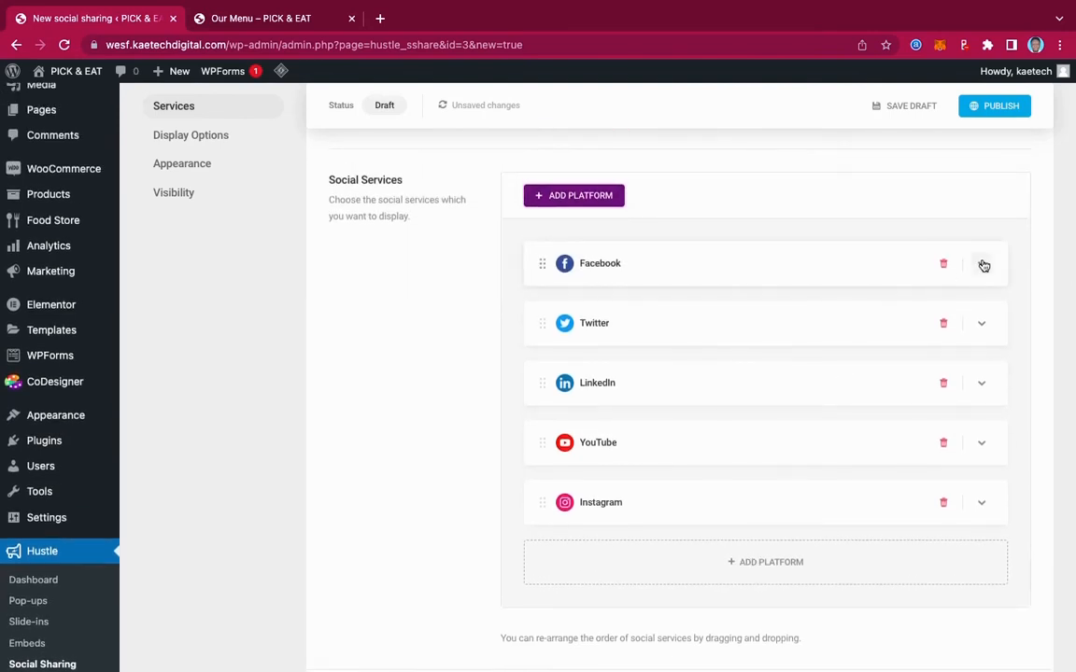
left_click(981, 266)
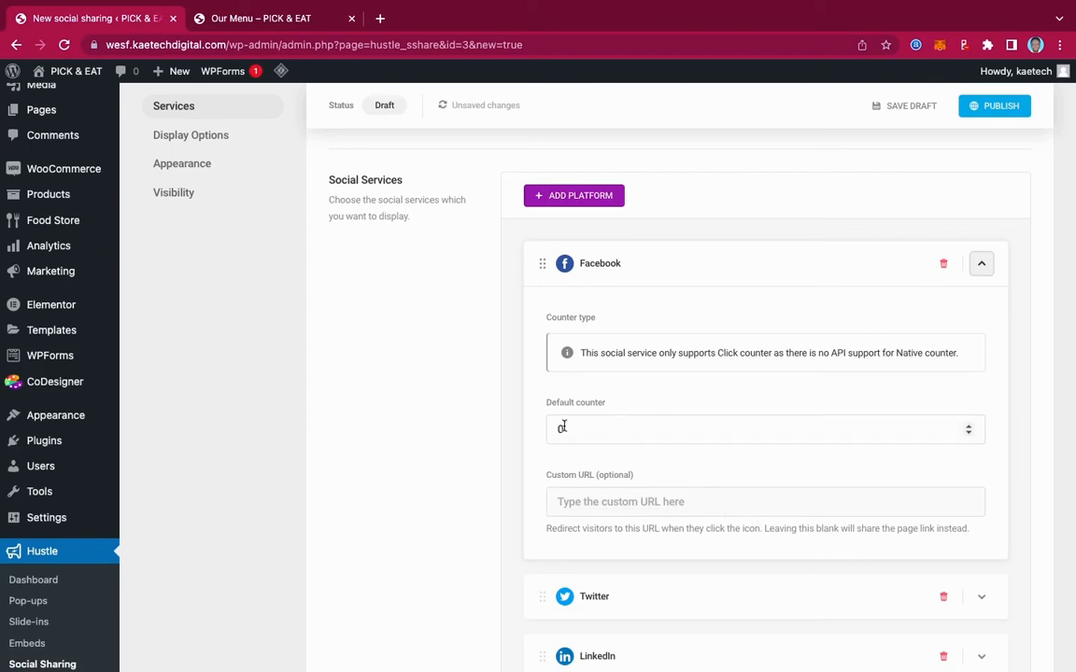
left_click(983, 266)
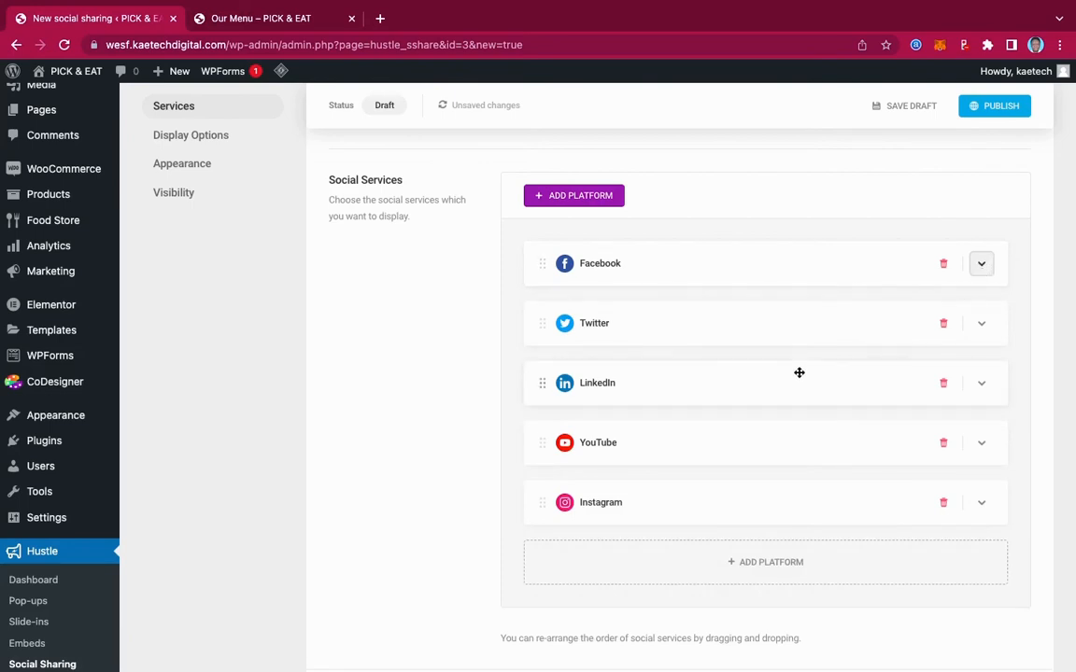
left_click(981, 264)
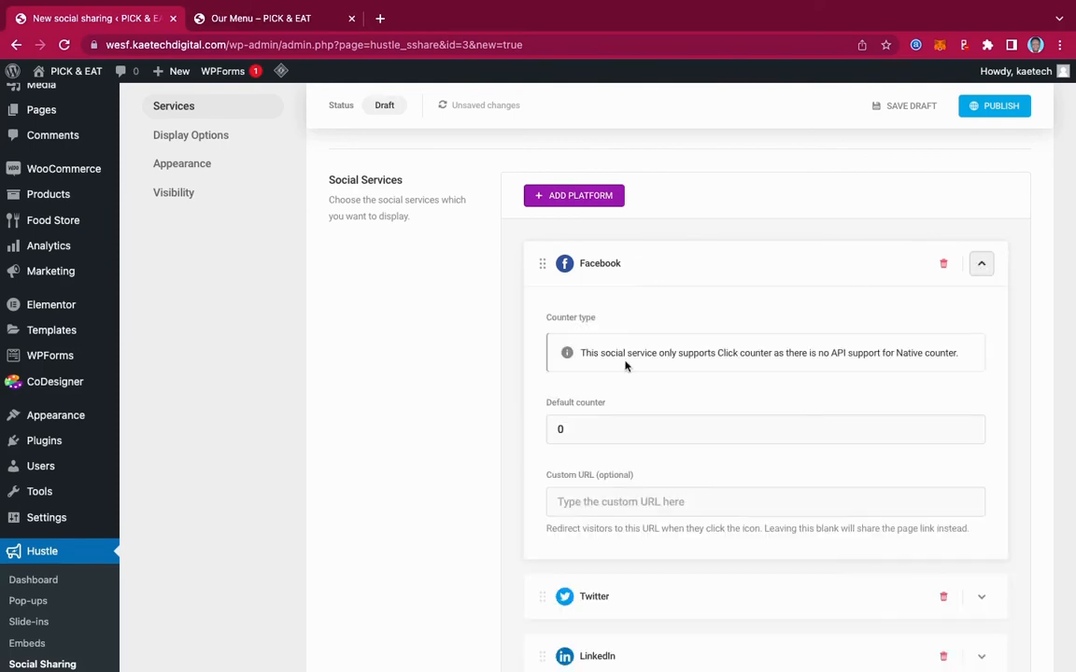
left_click(560, 430)
type("57")
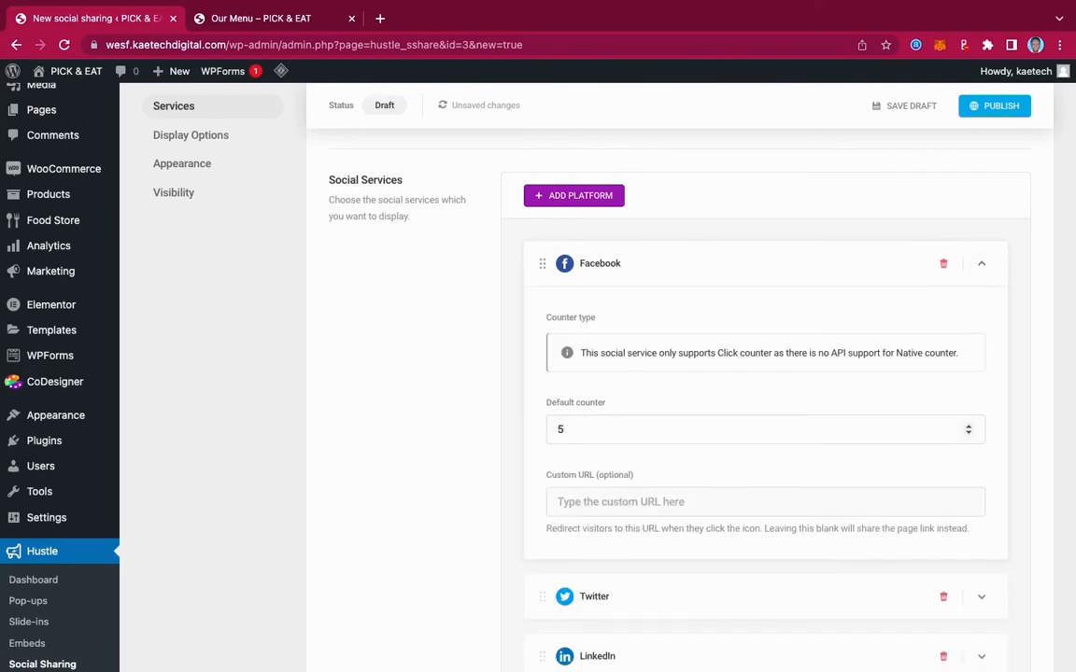
left_click(980, 268)
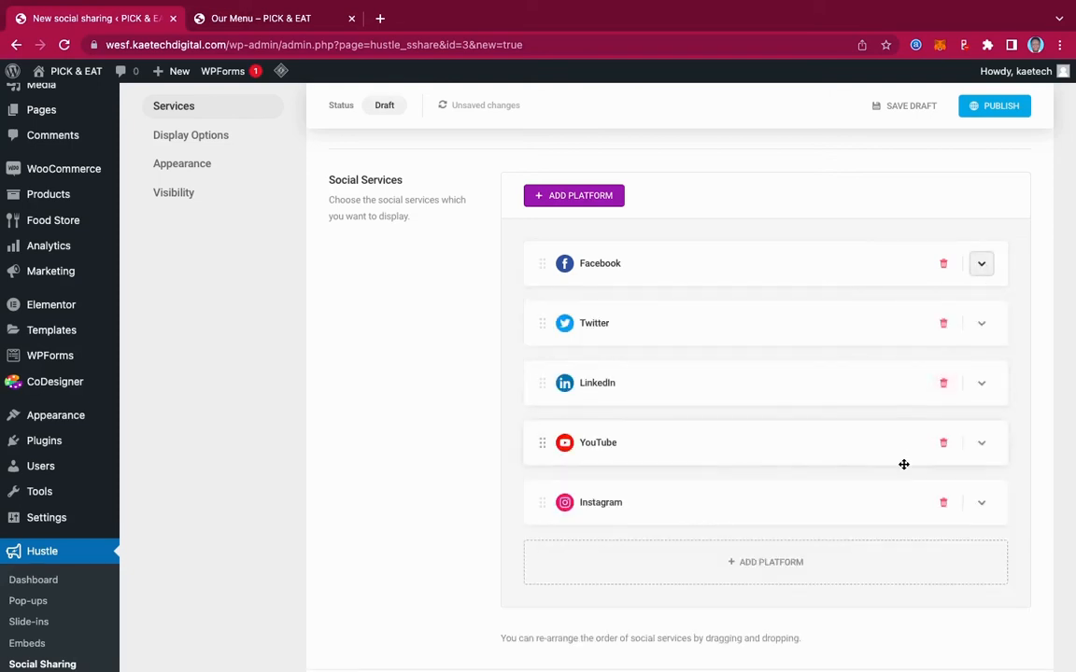
left_click(983, 325)
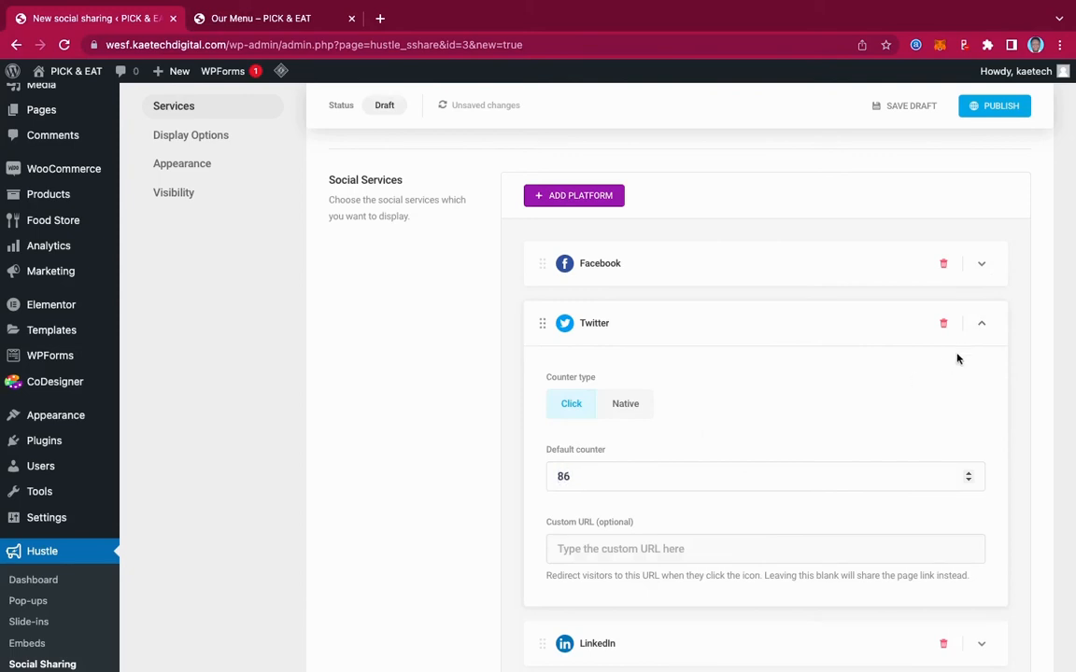
left_click(981, 323)
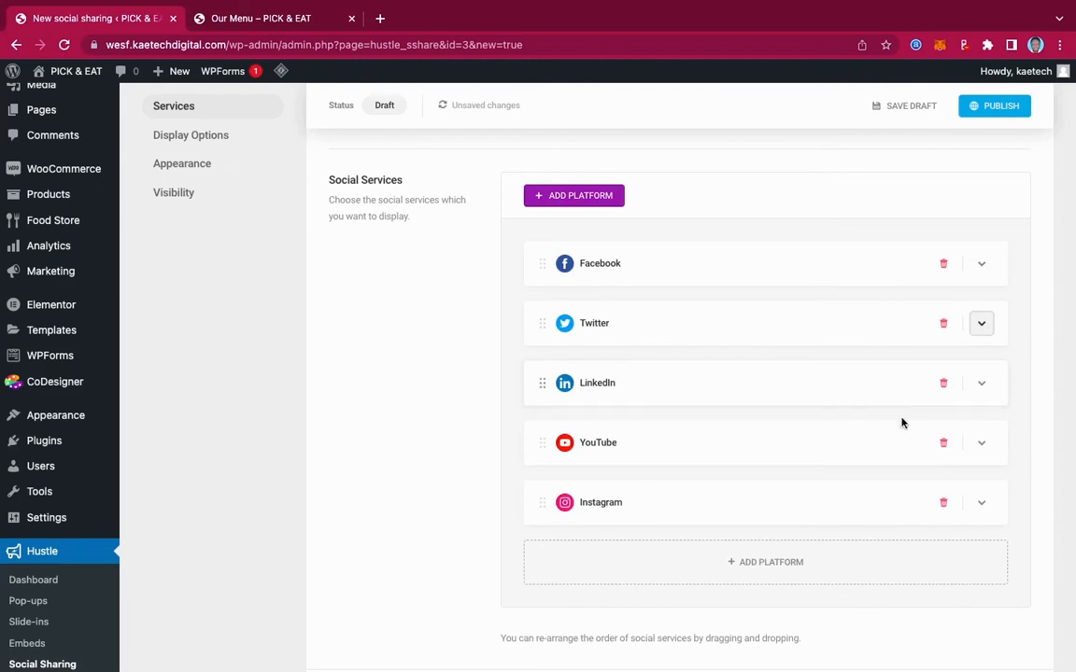
Step: Proceed to the display options and set the desktop floating social bar's horizontal position to Left
scroll(934, 430, "down", 2)
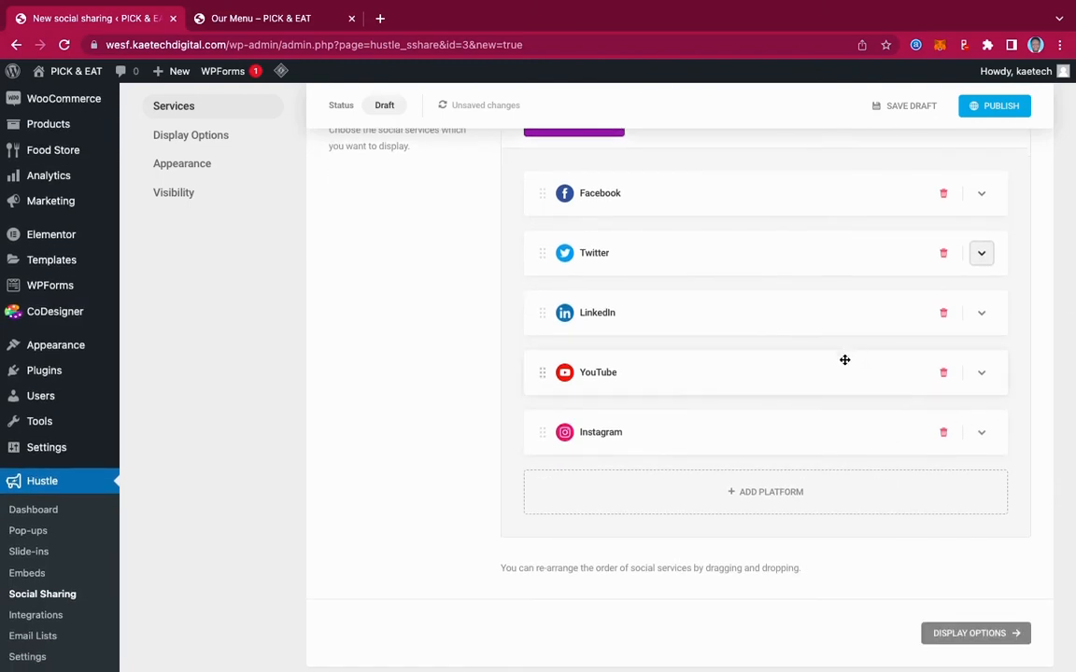
scroll(865, 492, "down", 3)
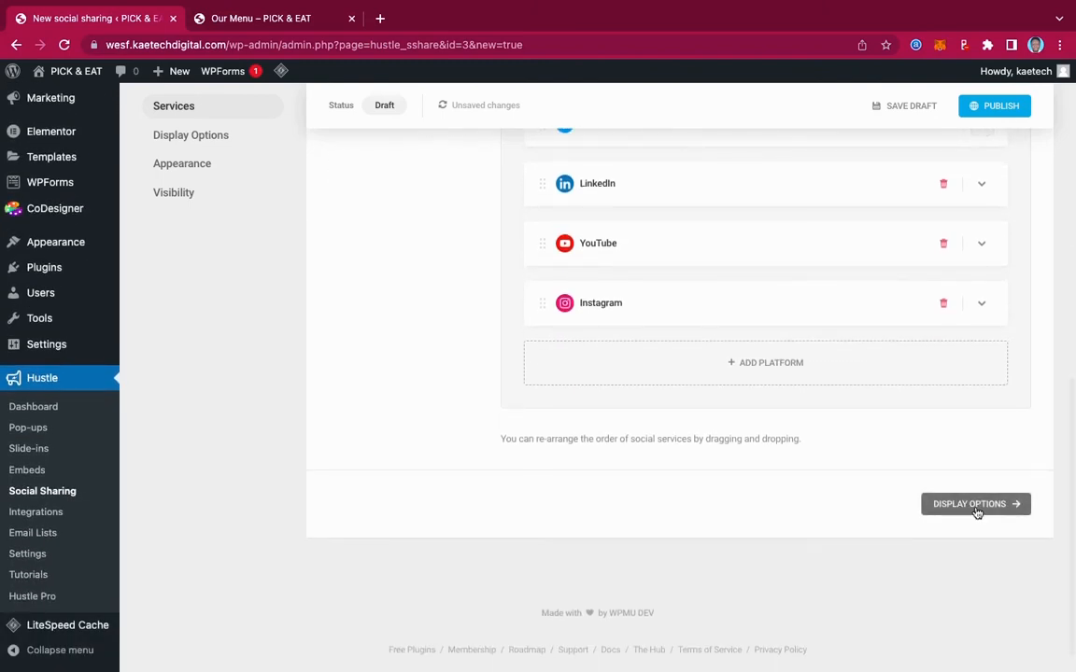
left_click(976, 504)
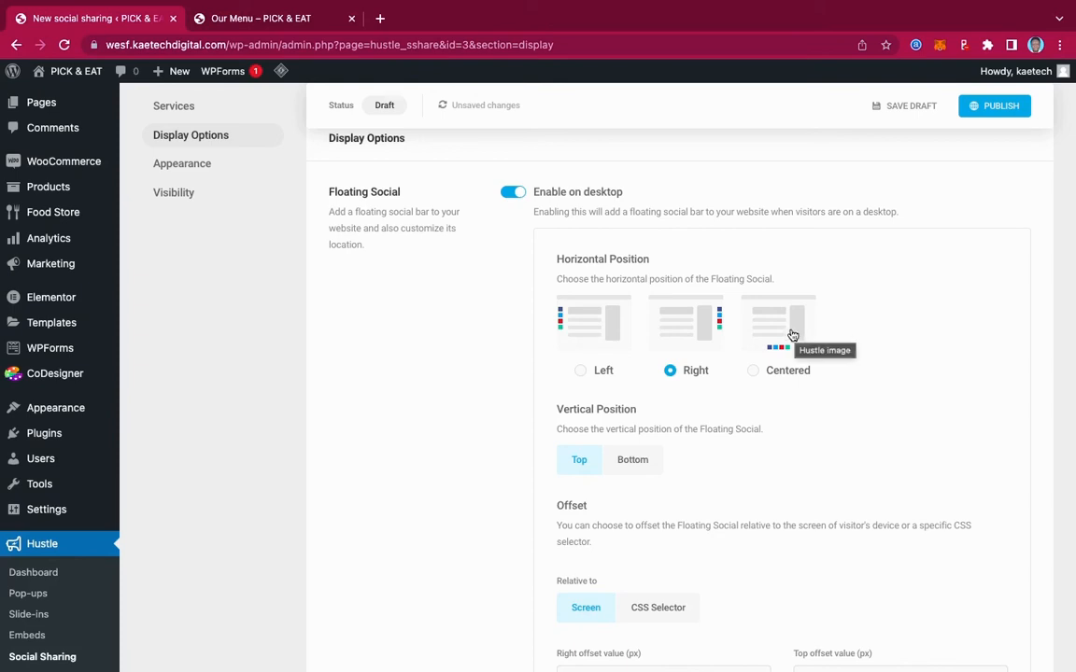
left_click(581, 372)
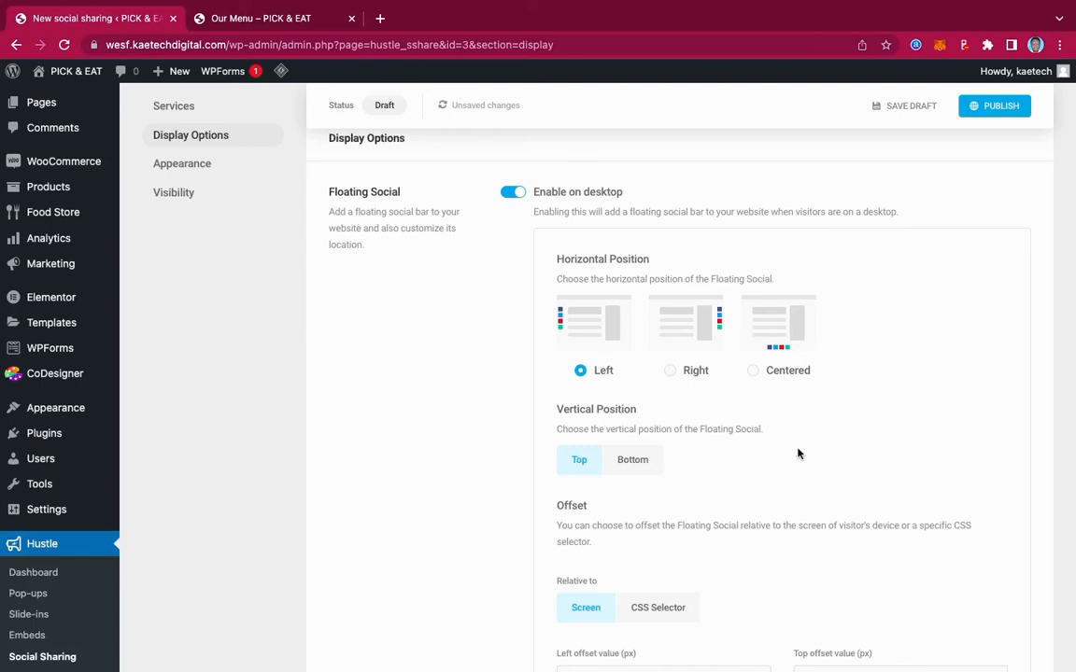
Step: Review the remaining display options: desktop vertical position and offsets, mobile floating bar, inline content, widget and shortcode settings
scroll(799, 451, "down", 4)
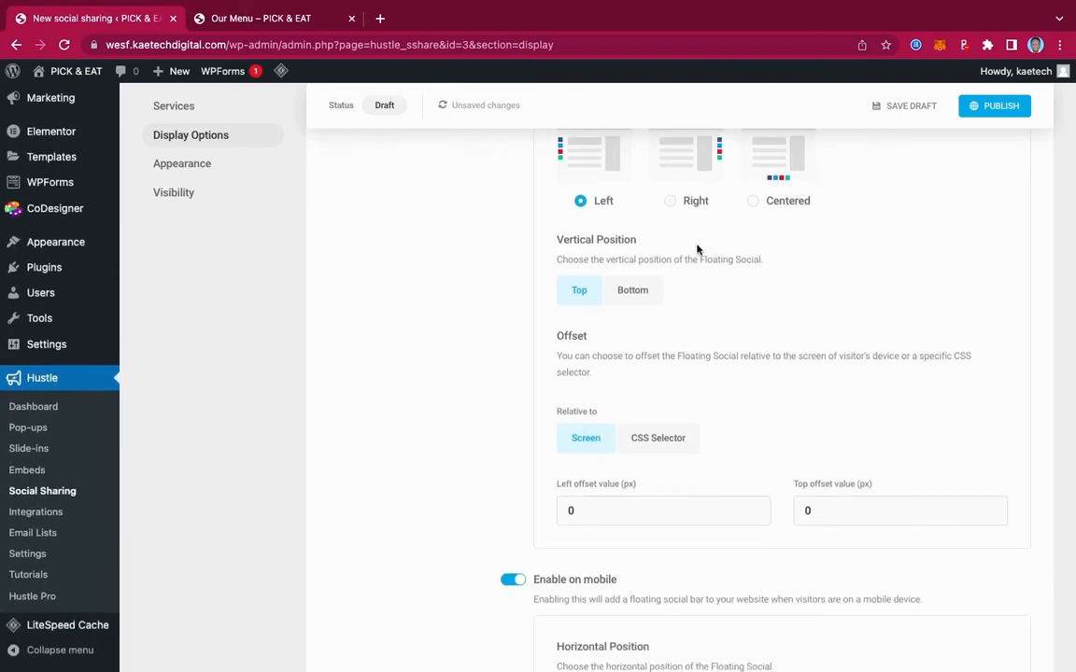
scroll(764, 484, "down", 1)
scroll(764, 480, "up", 2)
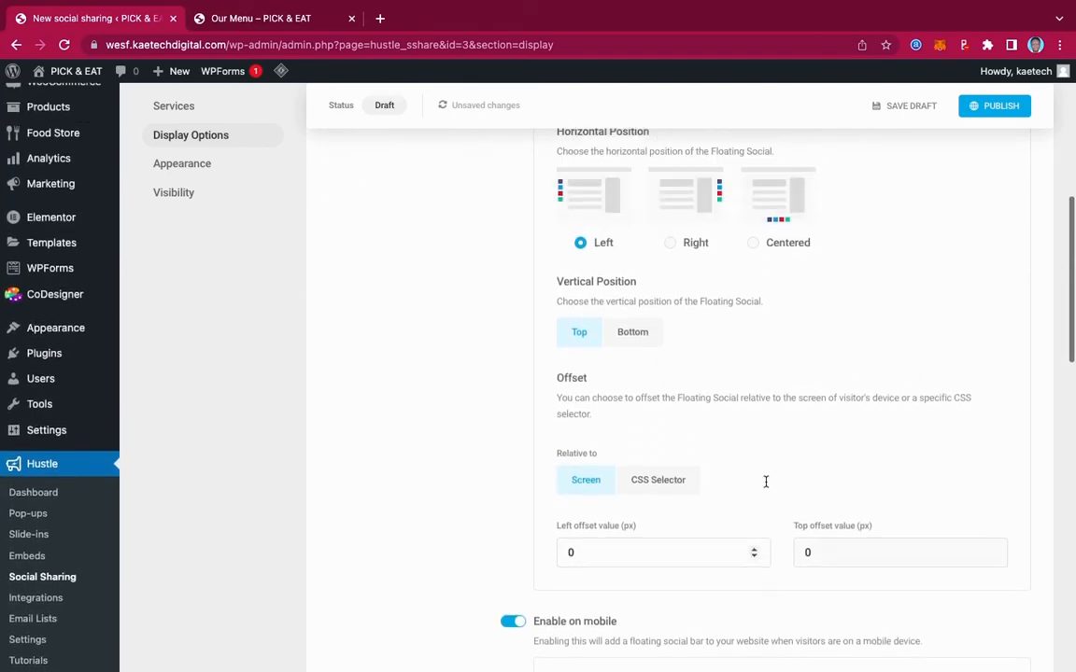
scroll(765, 482, "down", 5)
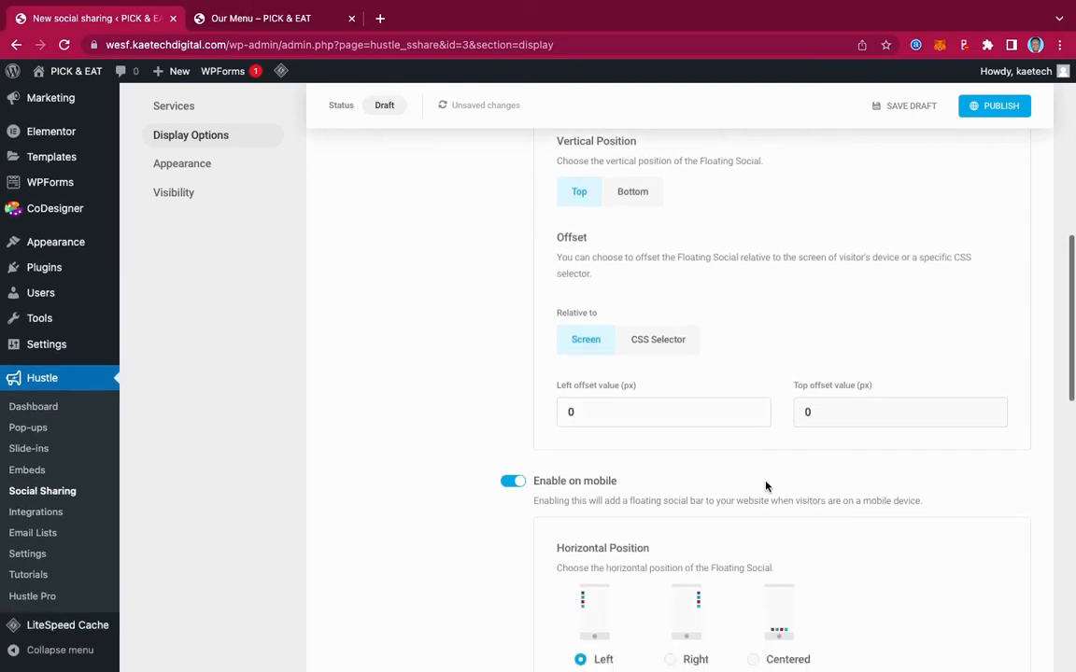
scroll(764, 486, "down", 2)
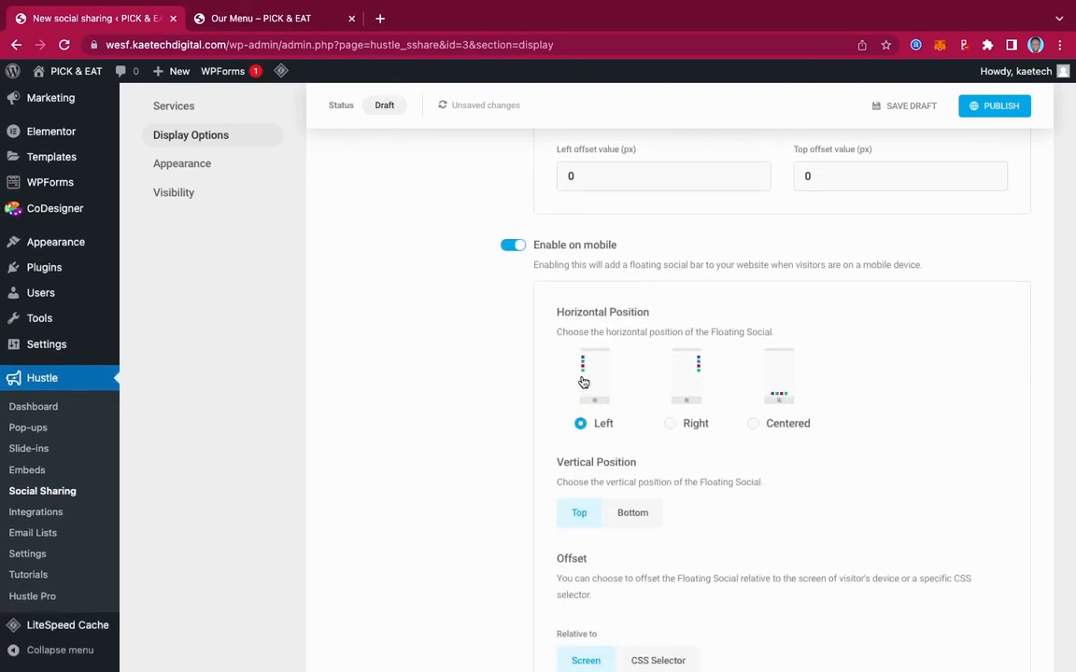
scroll(810, 499, "down", 3)
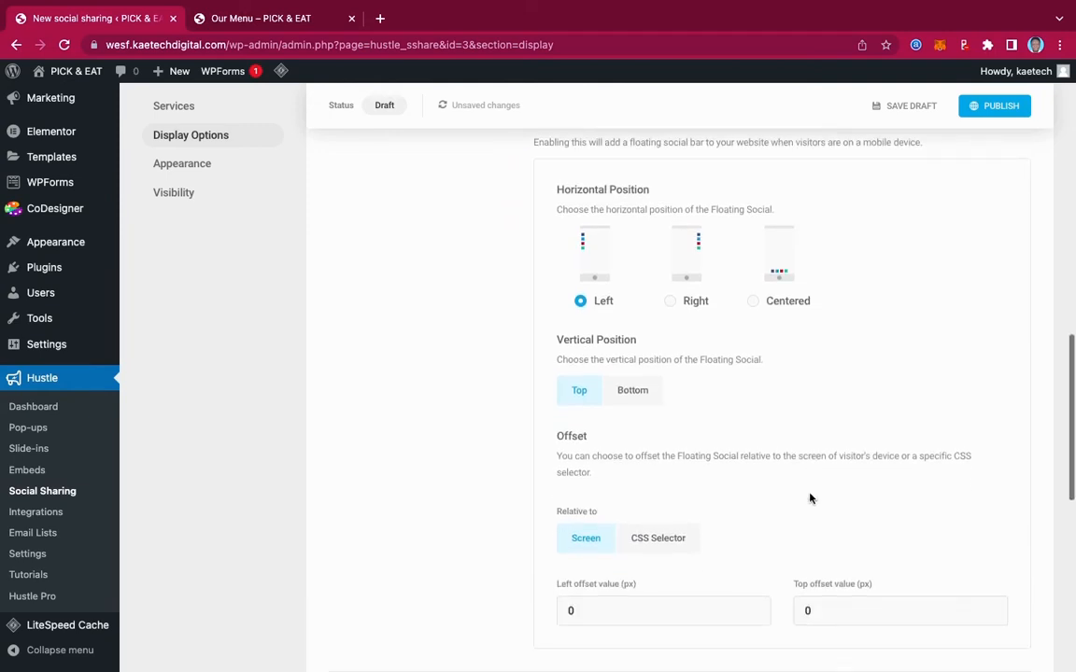
scroll(810, 499, "down", 2)
scroll(810, 499, "down", 1)
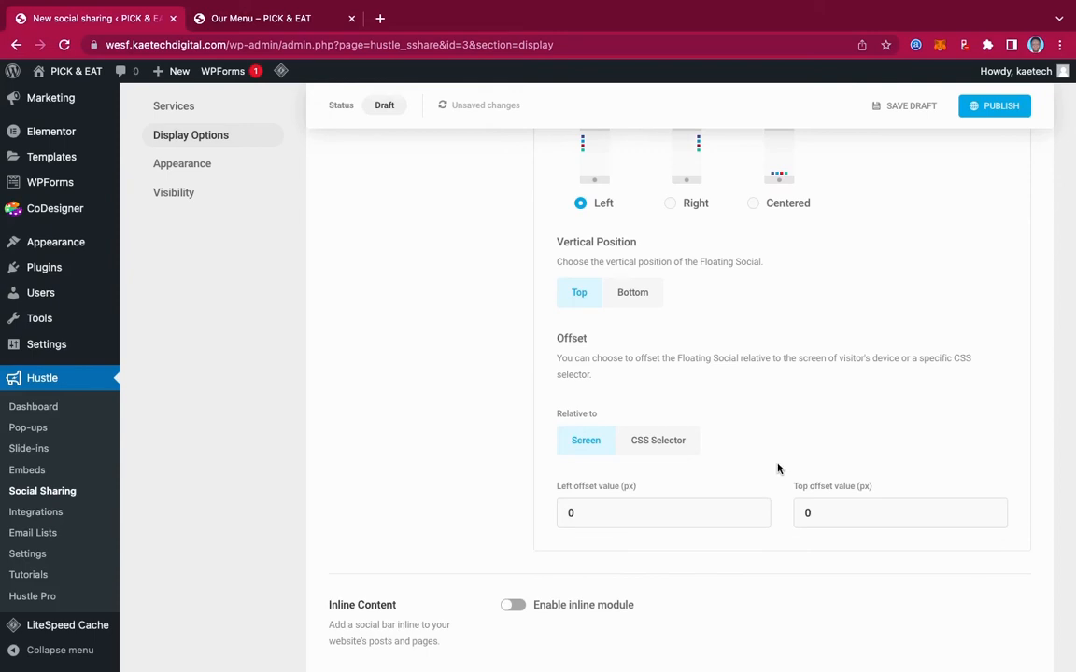
scroll(778, 468, "down", 6)
scroll(778, 467, "down", 2)
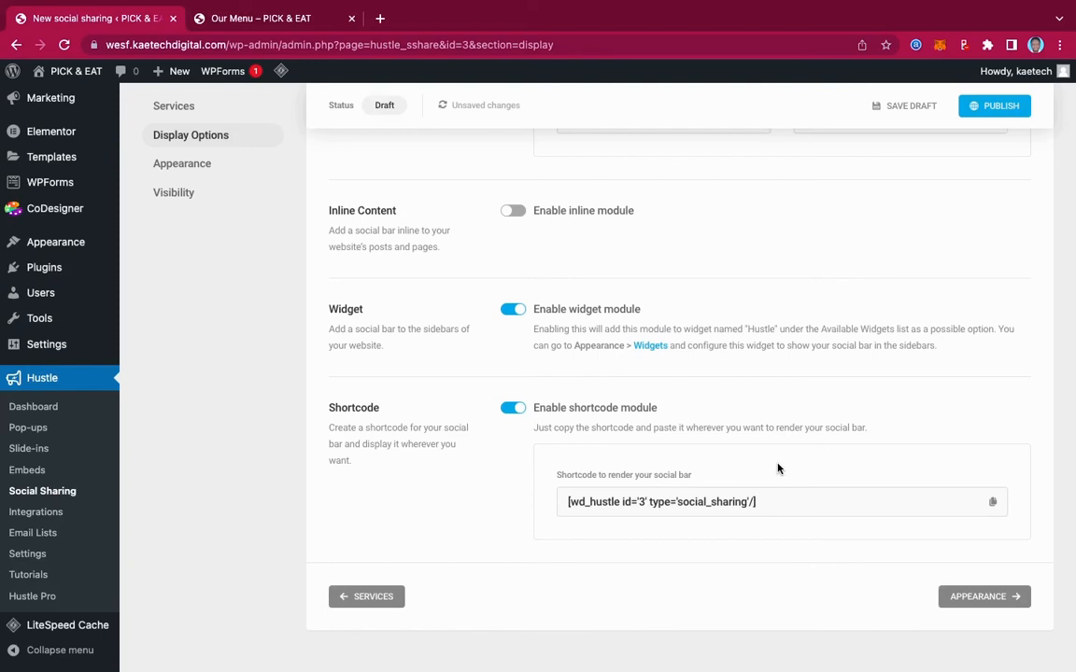
Step: Proceed to the appearance settings, try different icon styles against the floating bar preview, and choose the plain icons without a background shape
left_click(981, 600)
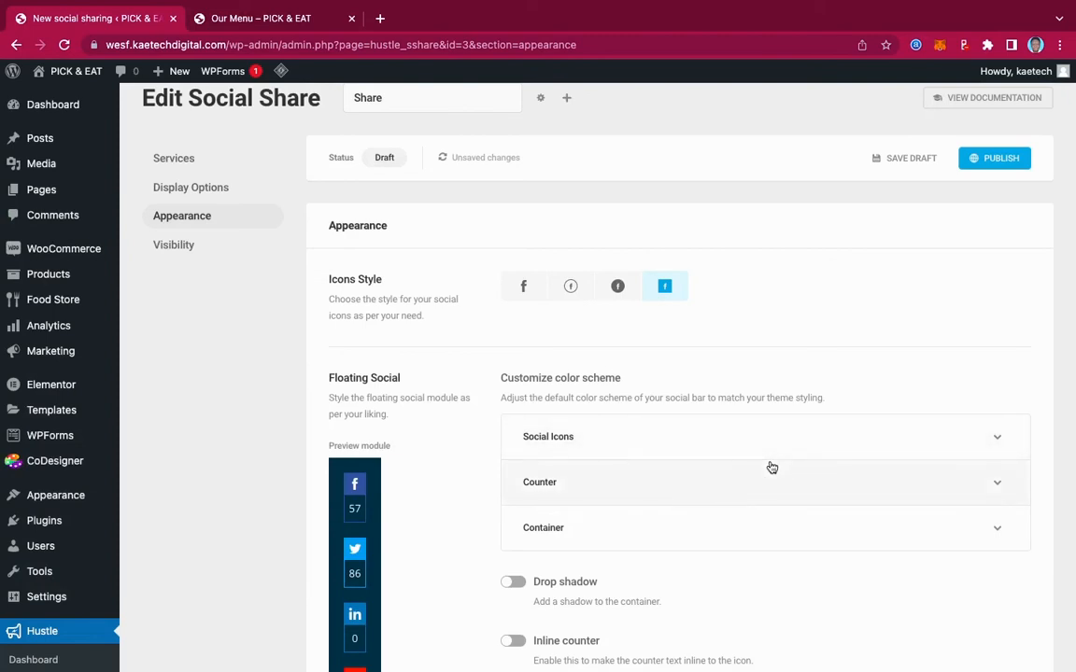
scroll(771, 467, "down", 4)
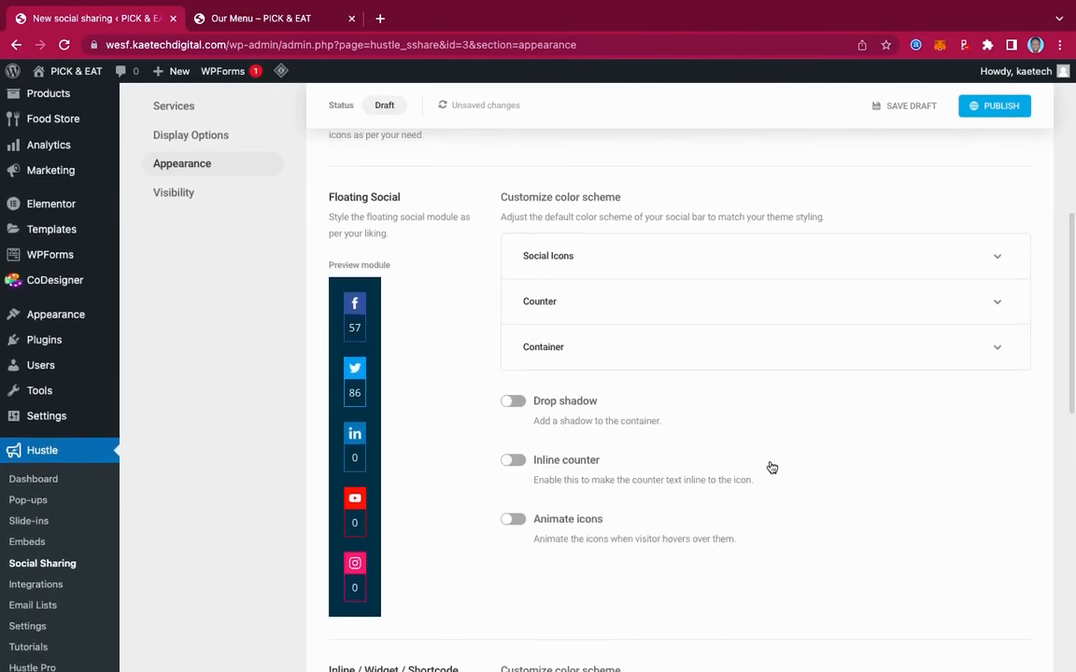
scroll(663, 323, "up", 3)
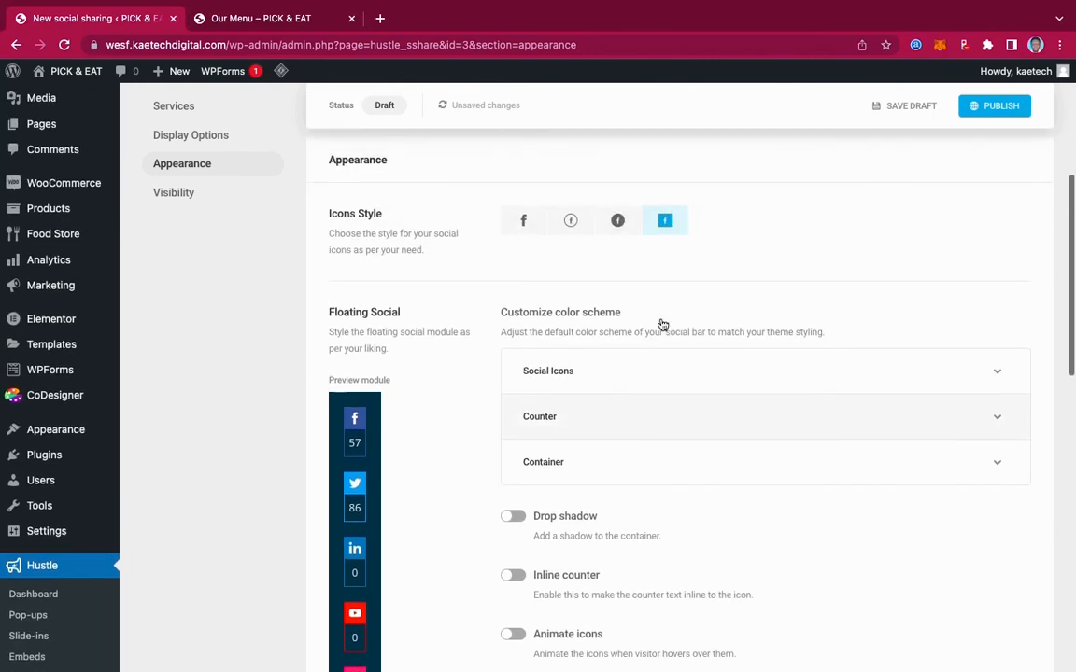
scroll(662, 324, "up", 1)
scroll(662, 324, "down", 1)
left_click(524, 217)
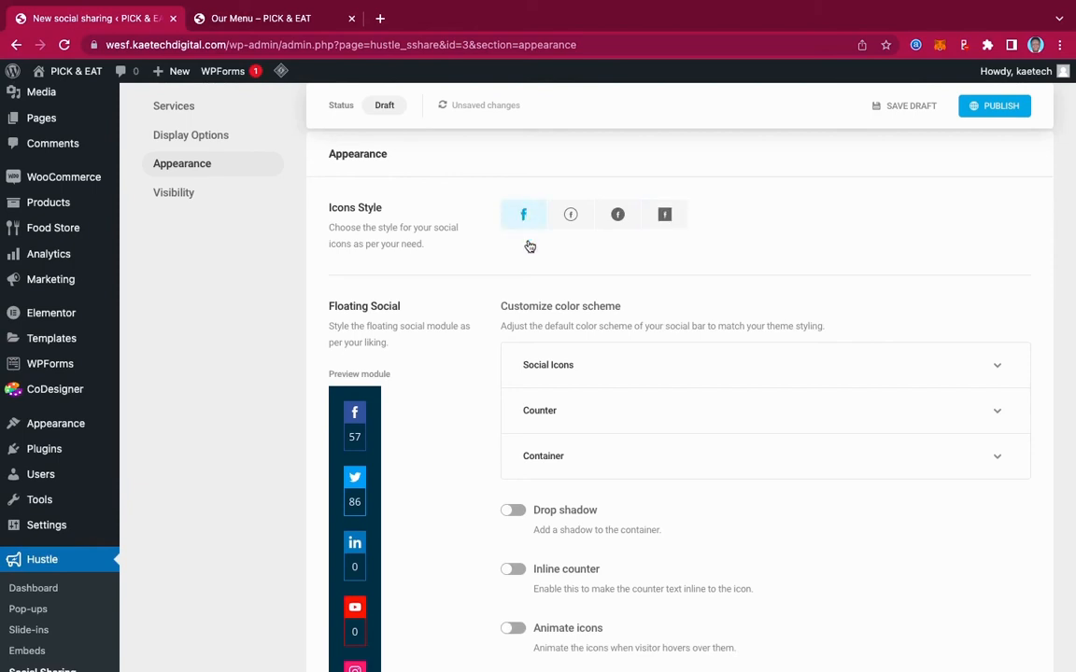
left_click(573, 216)
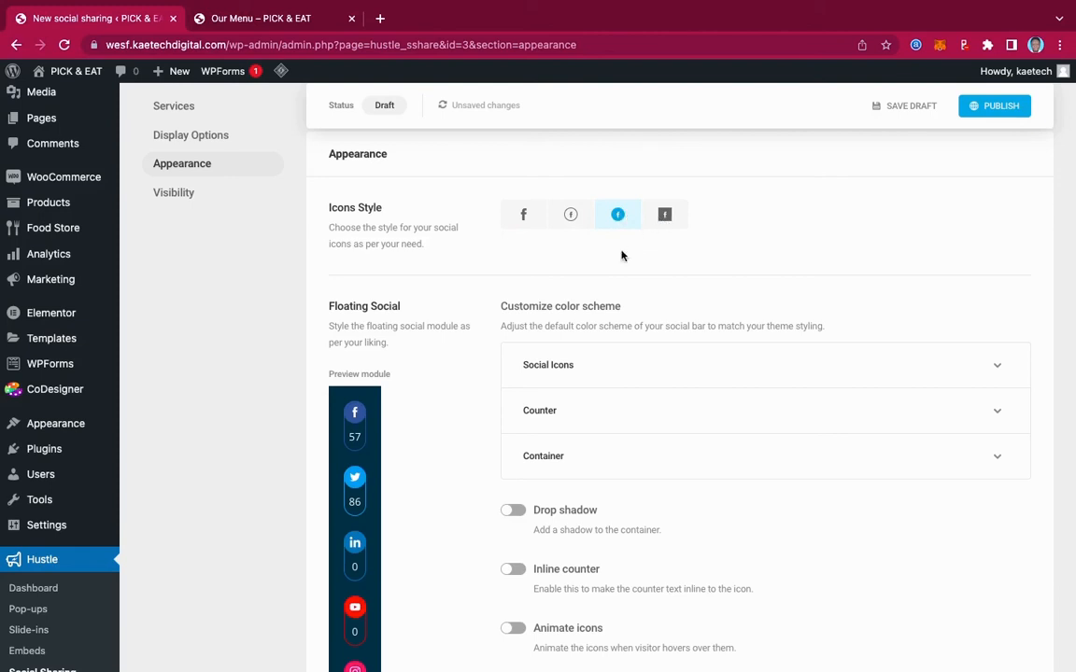
left_click(526, 216)
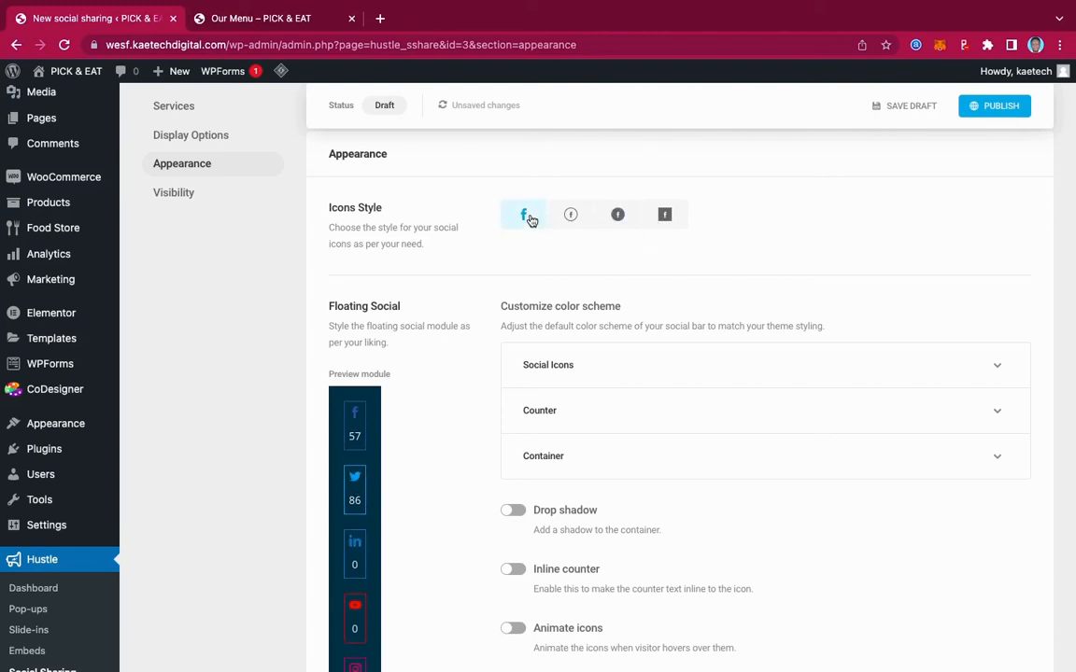
Step: Choose the filled circular icon style and review the floating bar's social icon, counter and container color settings
left_click(619, 216)
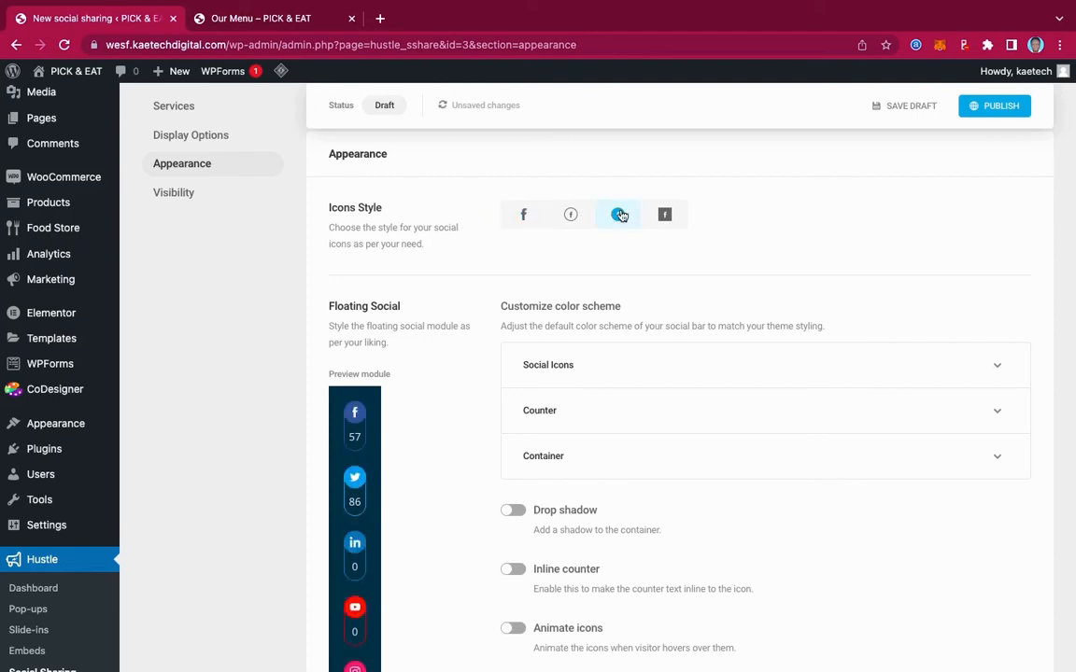
scroll(618, 283, "down", 3)
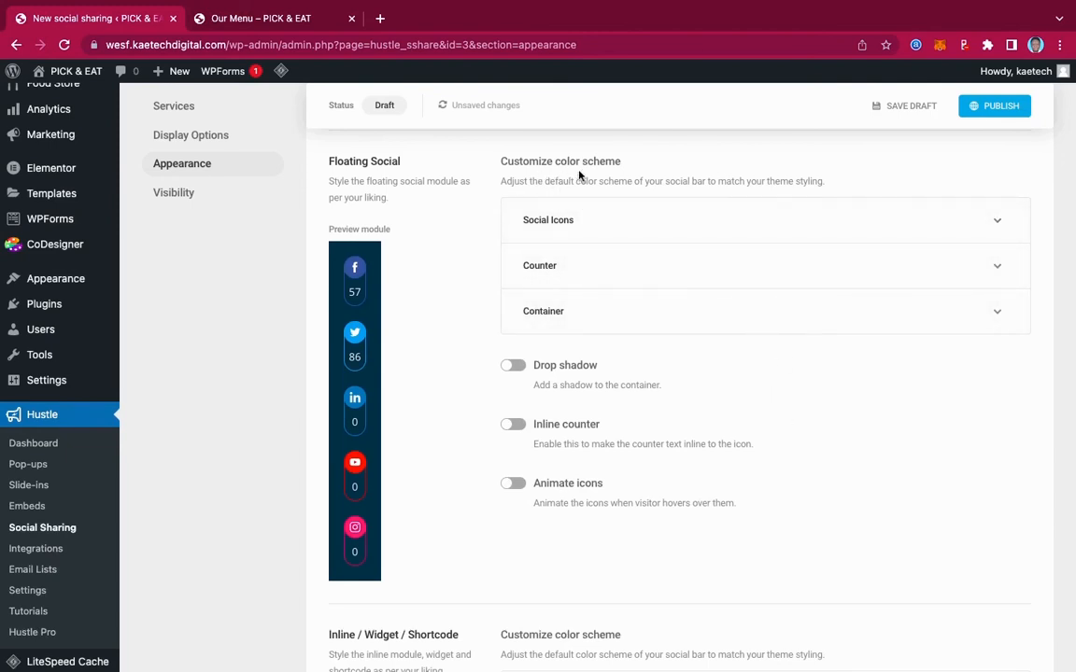
left_click(1000, 223)
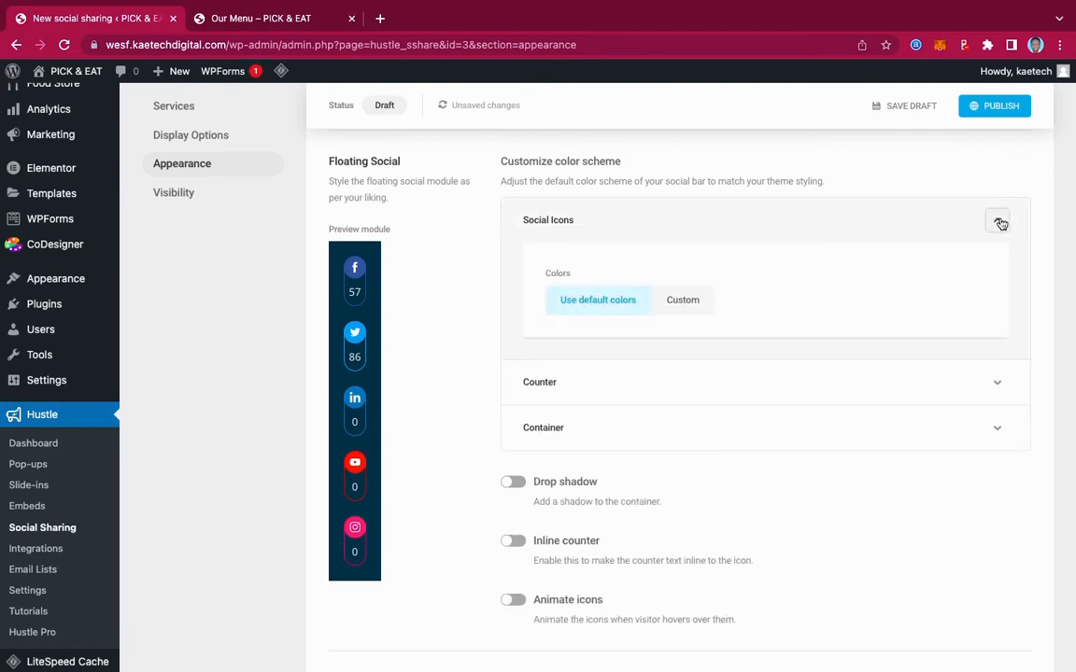
left_click(1000, 223)
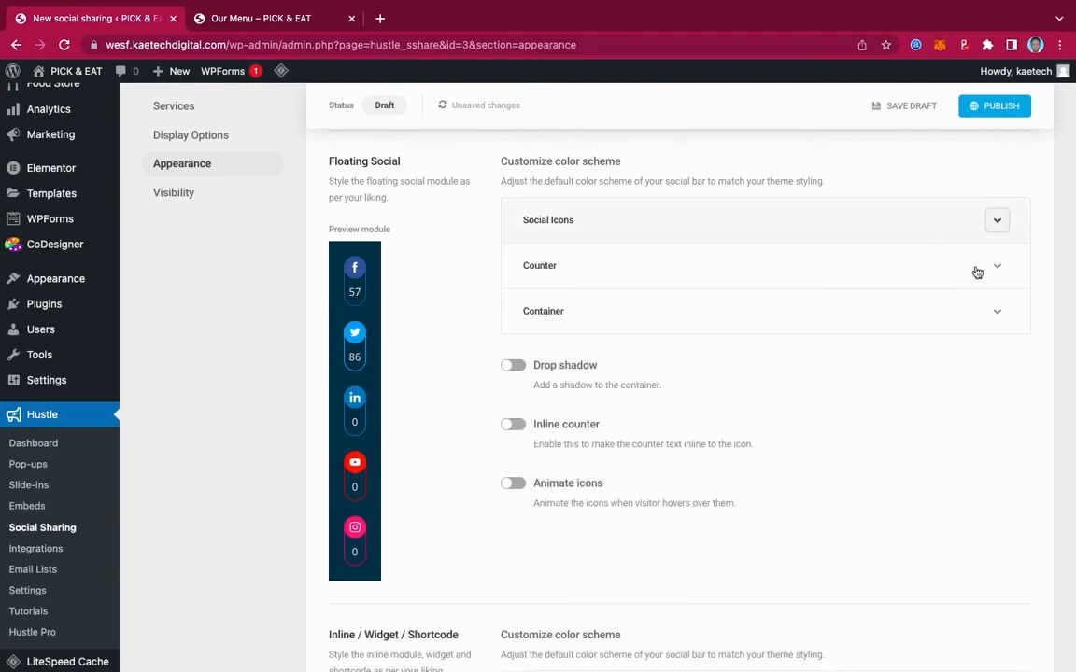
left_click(1006, 269)
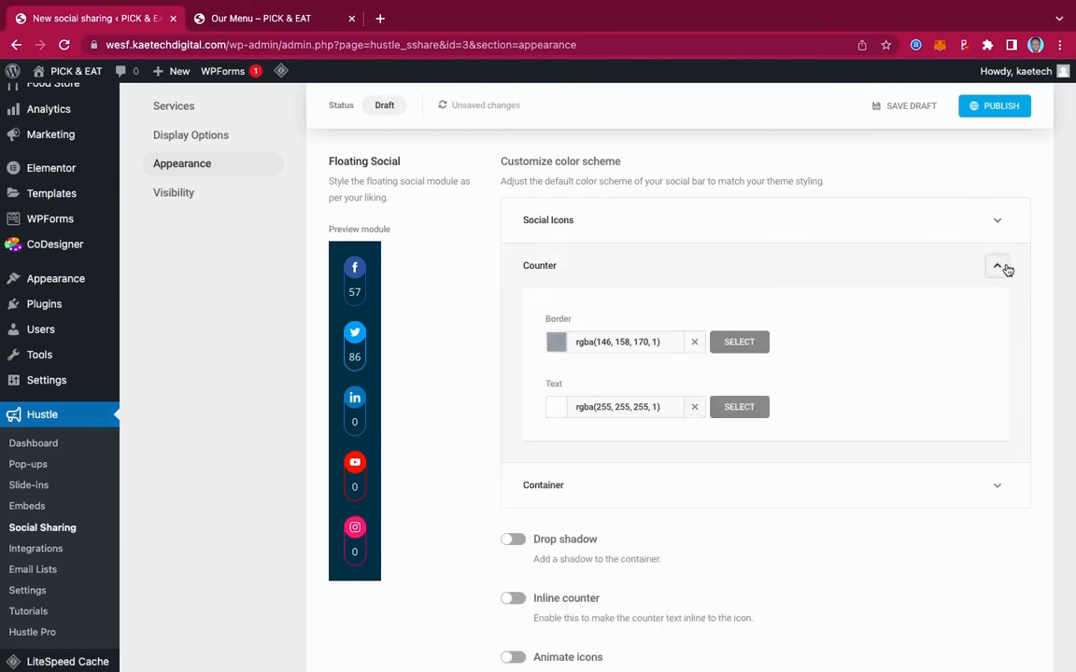
left_click(1006, 269)
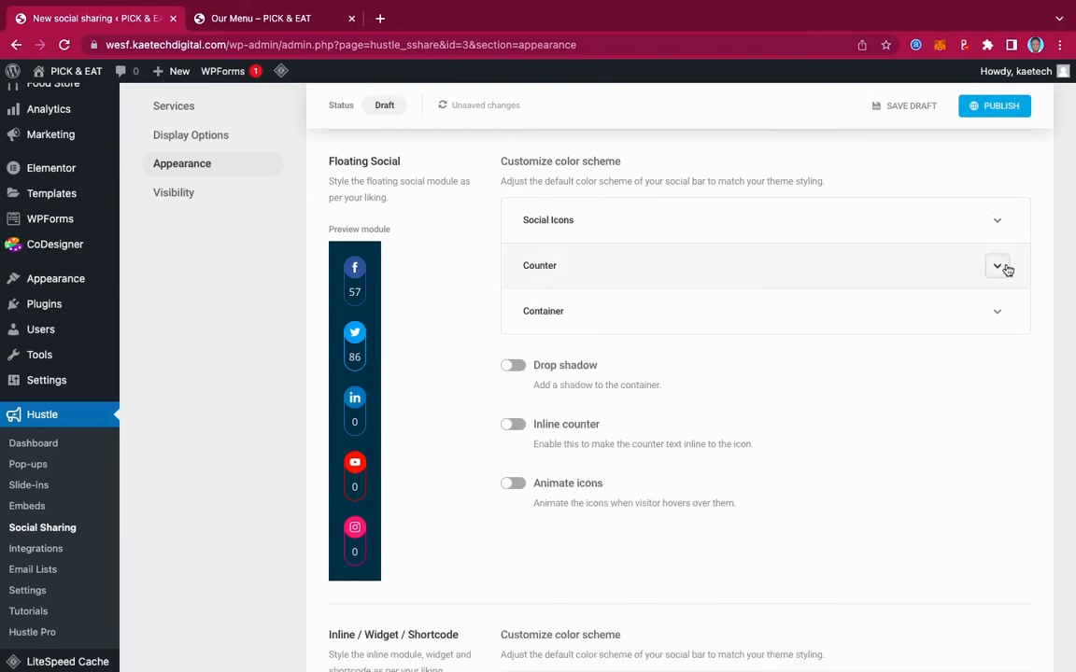
left_click(999, 314)
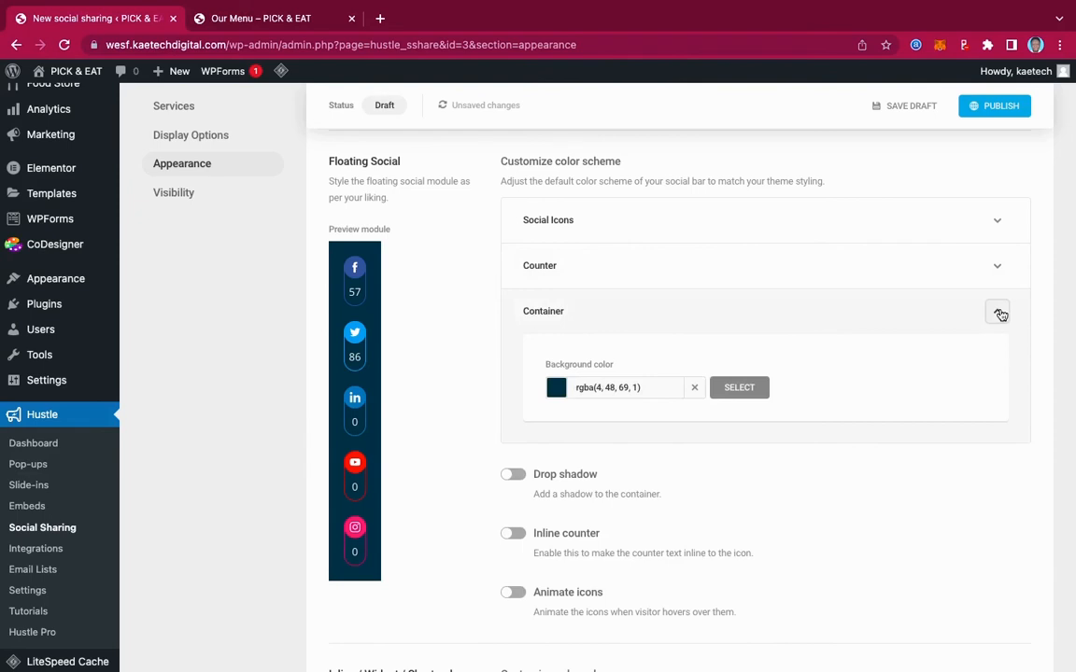
left_click(556, 391)
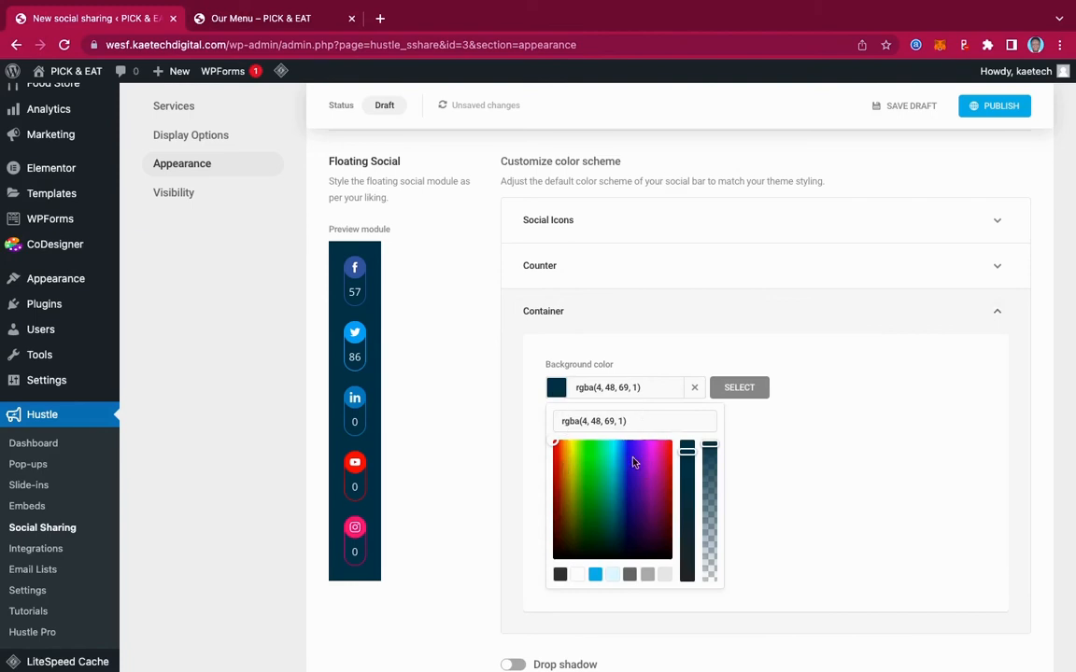
left_click(850, 381)
left_click(997, 311)
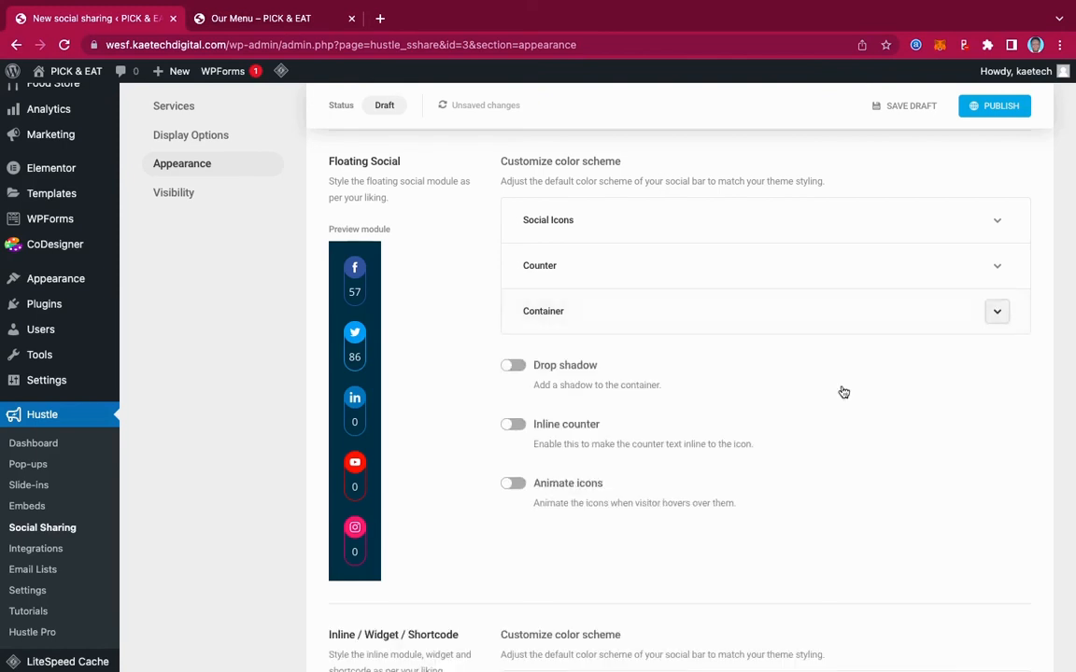
Step: Proceed past the inline, widget and shortcode appearance settings to the visibility rules and try to publish the social sharing module
scroll(840, 392, "down", 3)
scroll(843, 391, "down", 5)
scroll(843, 391, "up", 3)
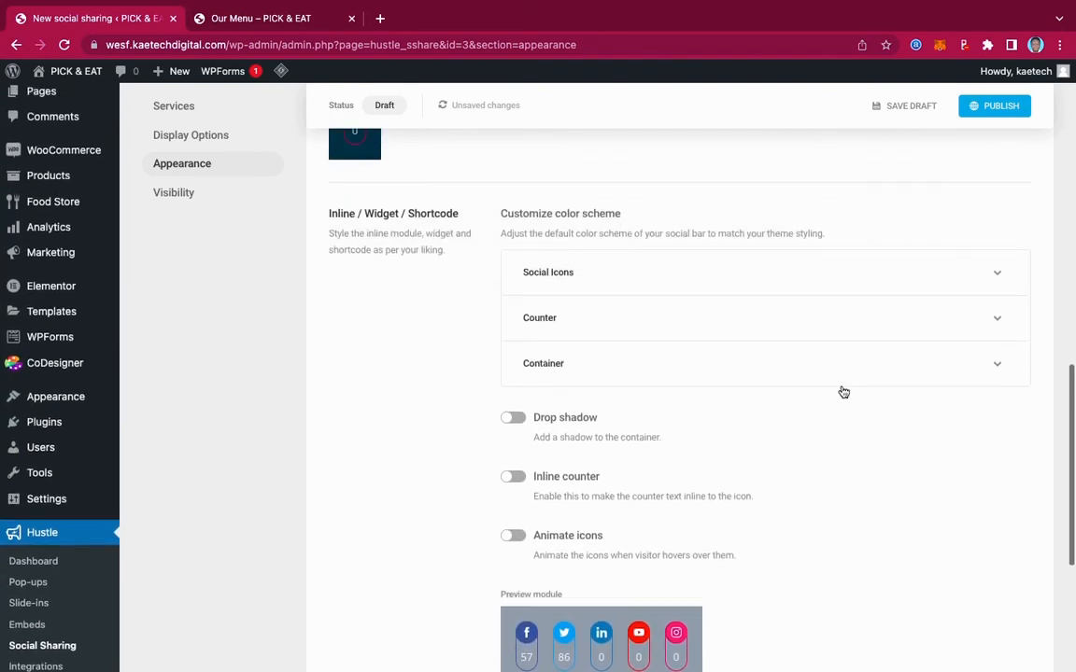
scroll(843, 392, "down", 5)
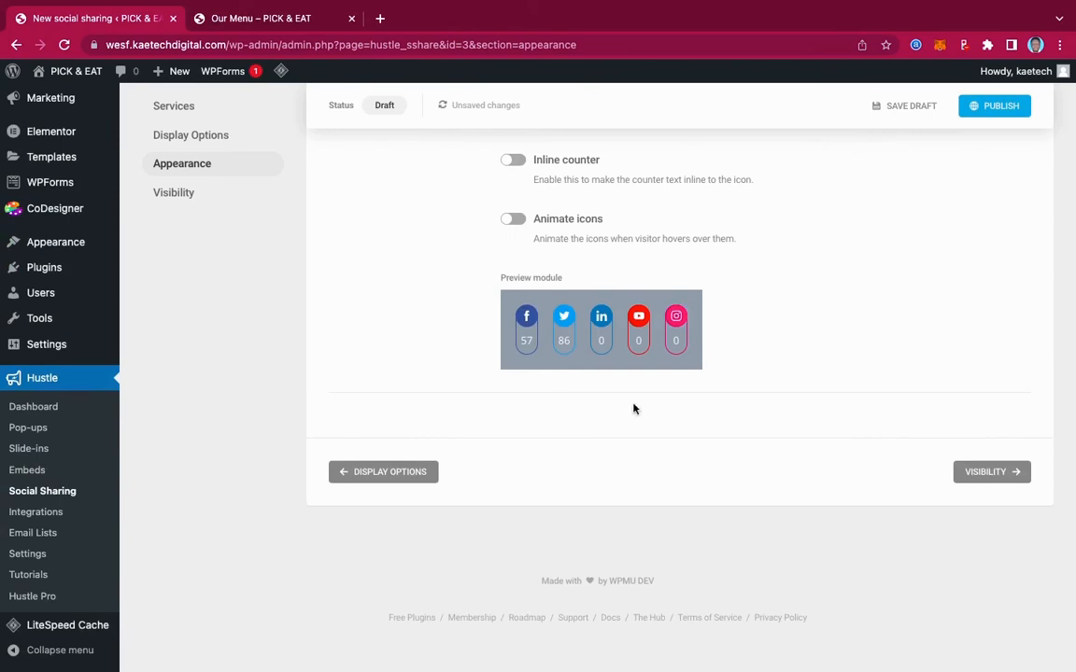
left_click(994, 472)
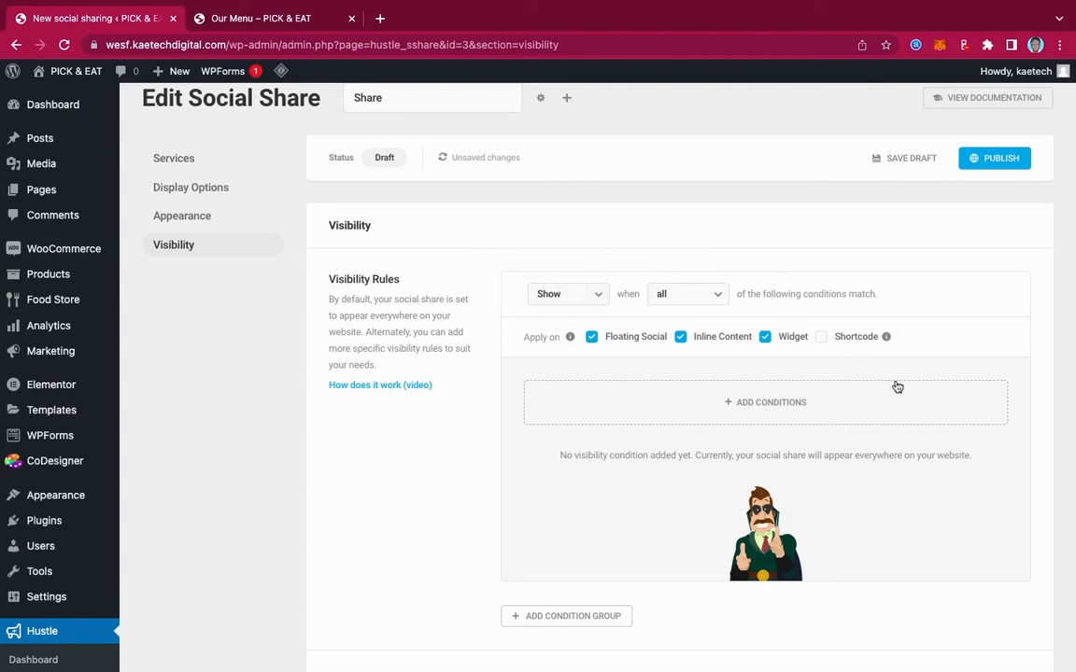
scroll(896, 384, "down", 4)
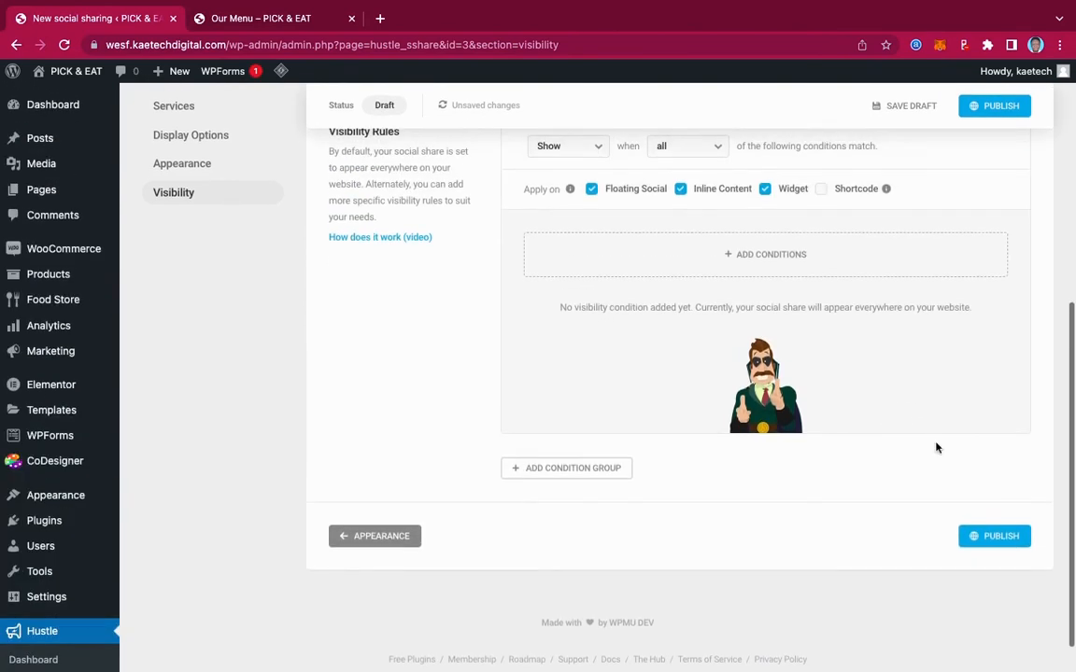
left_click(1016, 542)
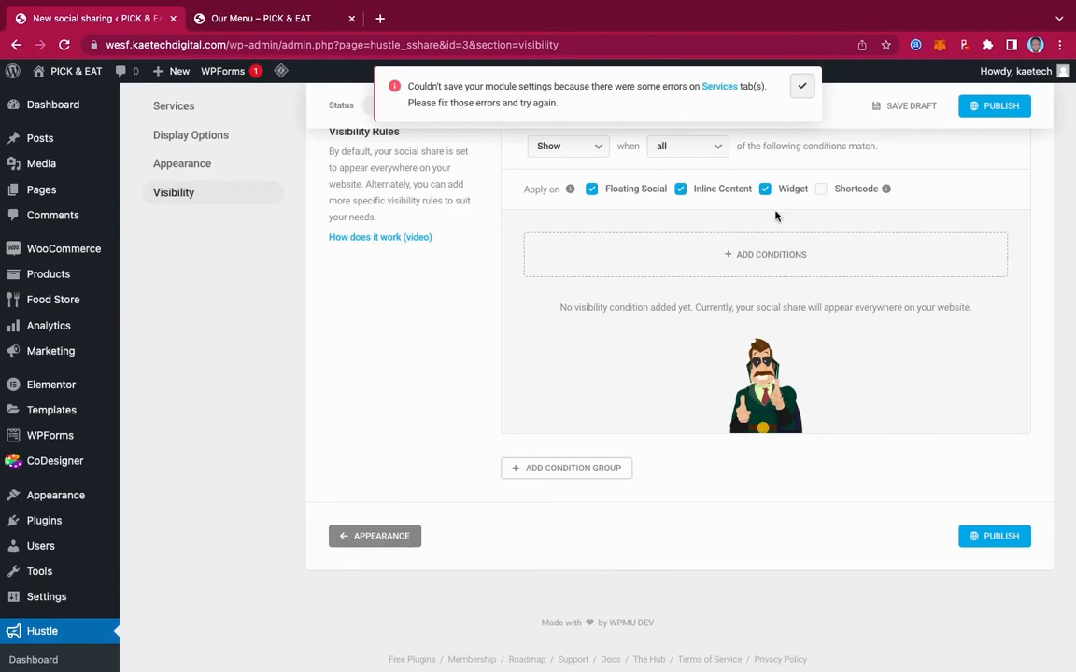
Step: Return to the Services settings and examine the custom URL requirements of the YouTube and Instagram entries
left_click(373, 535)
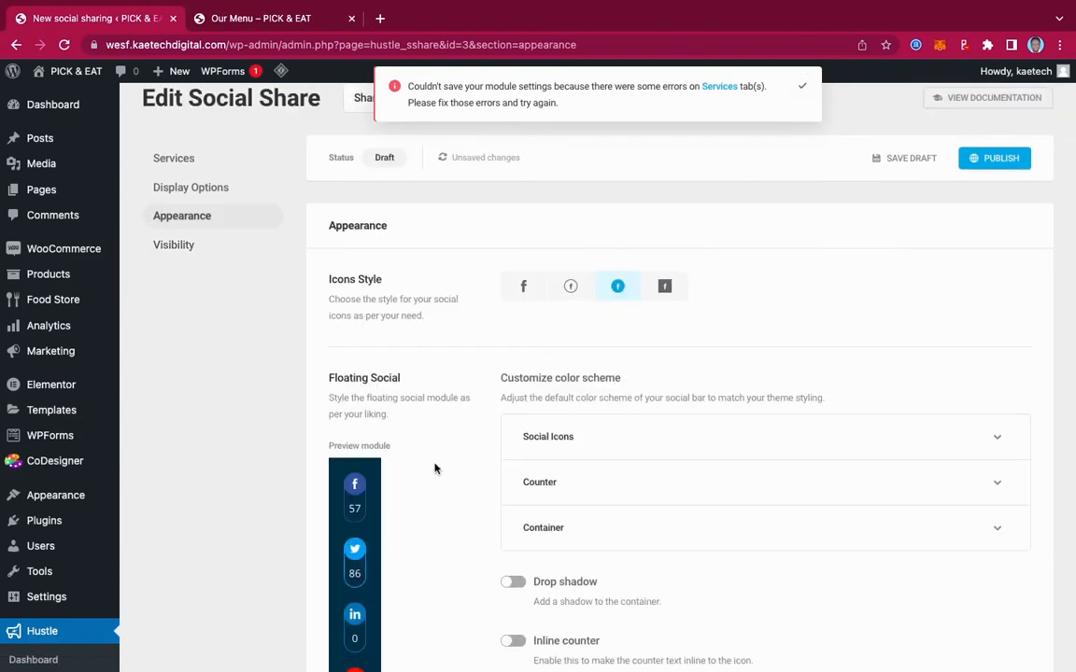
left_click(175, 159)
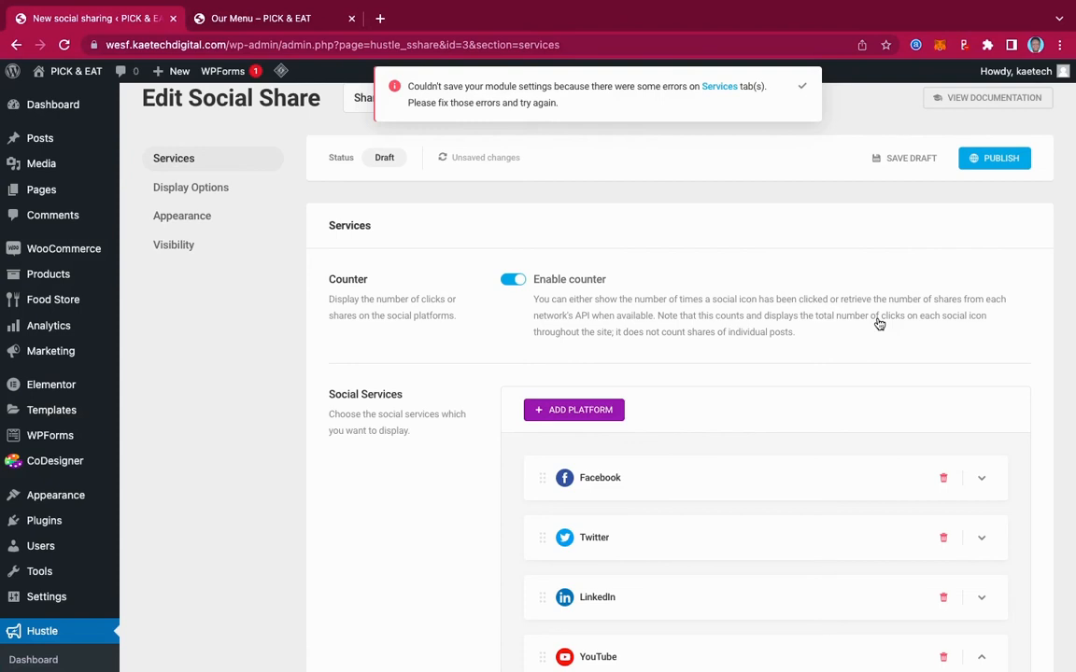
scroll(879, 323, "down", 10)
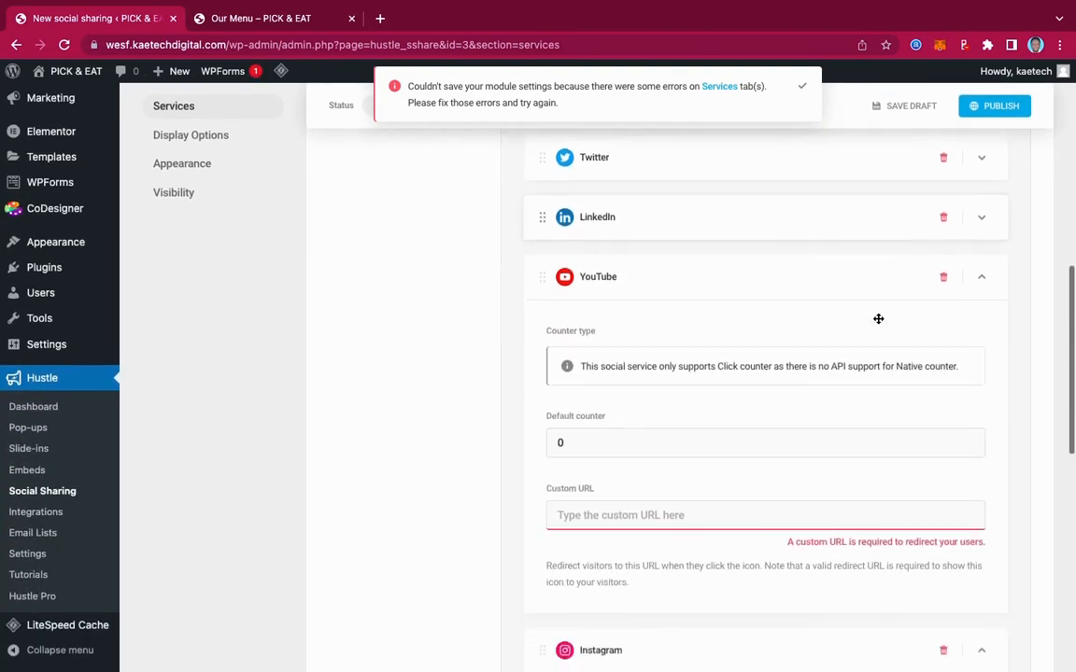
scroll(878, 323, "down", 1)
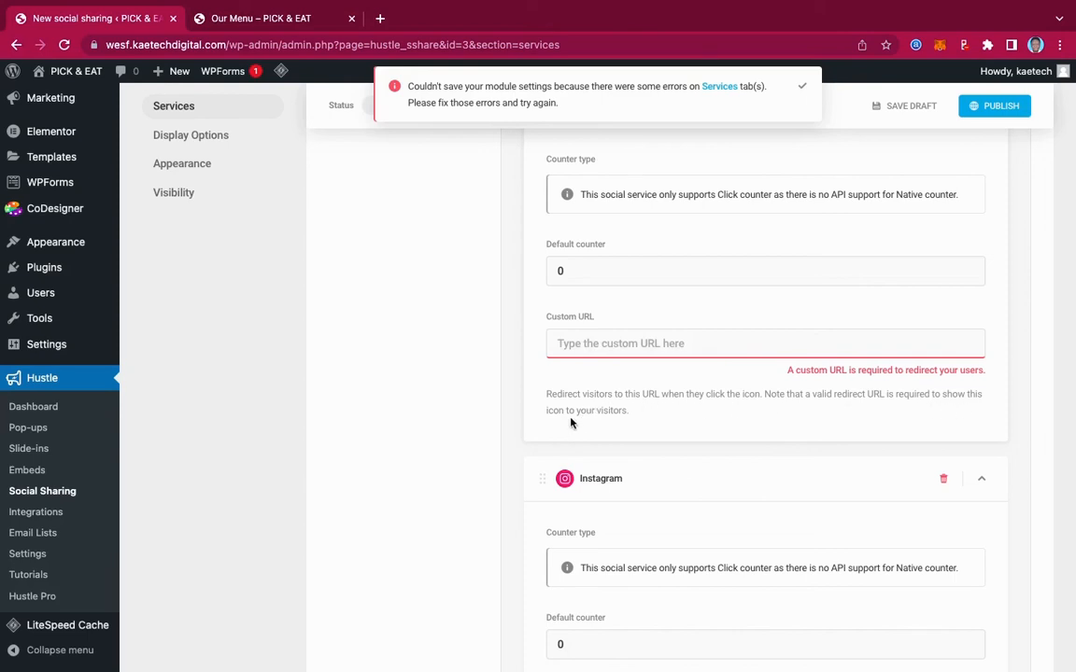
scroll(755, 395, "up", 5)
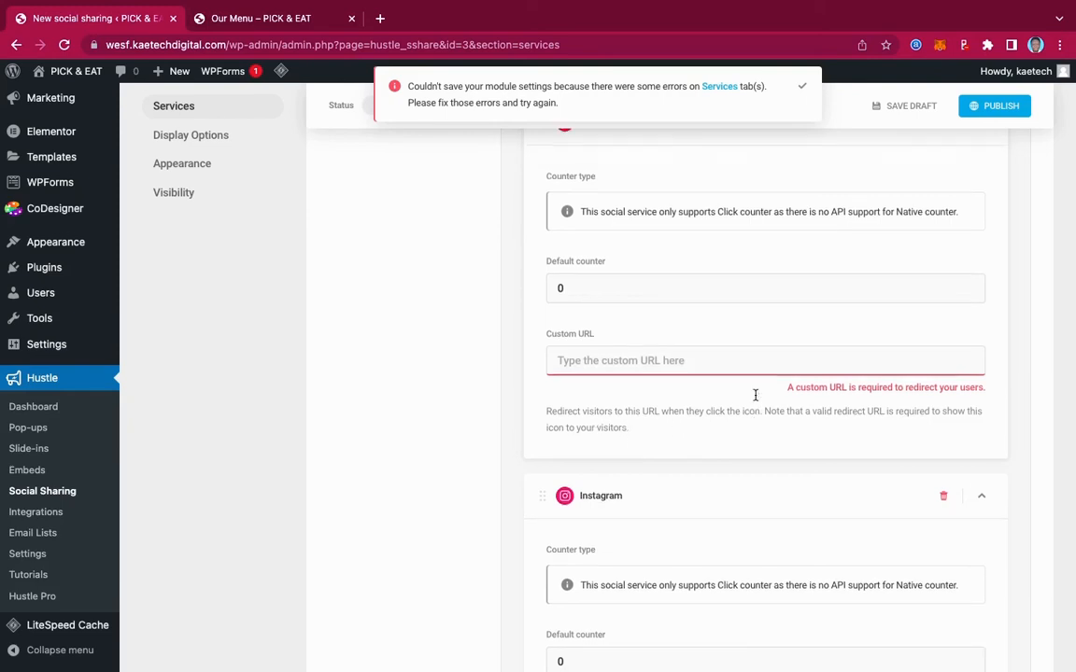
scroll(755, 395, "down", 3)
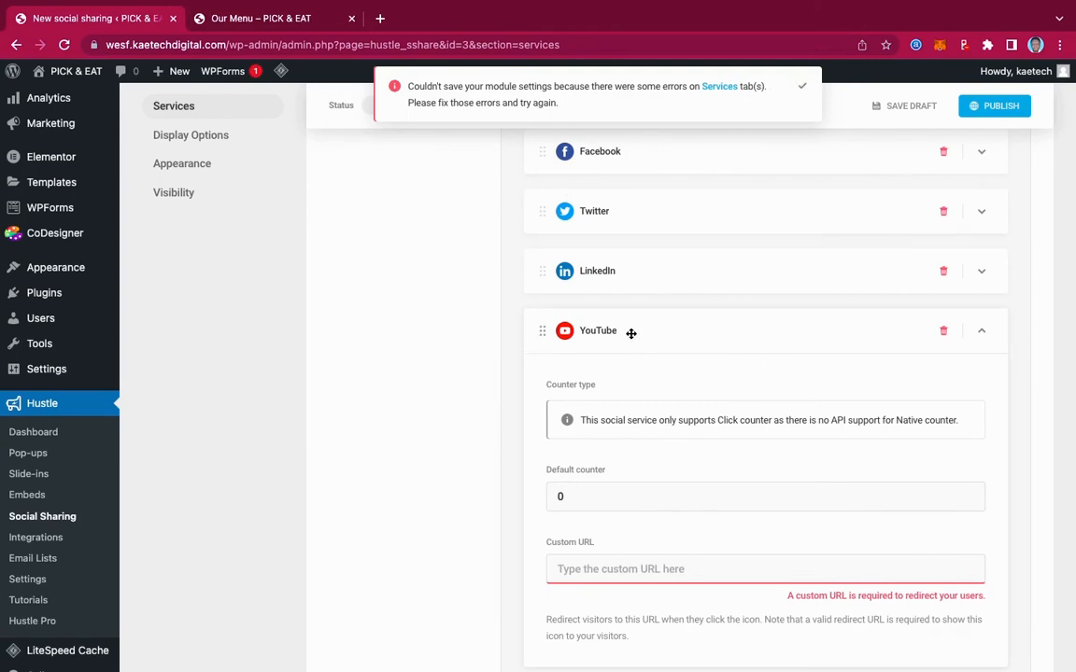
scroll(631, 337, "down", 1)
scroll(632, 336, "up", 1)
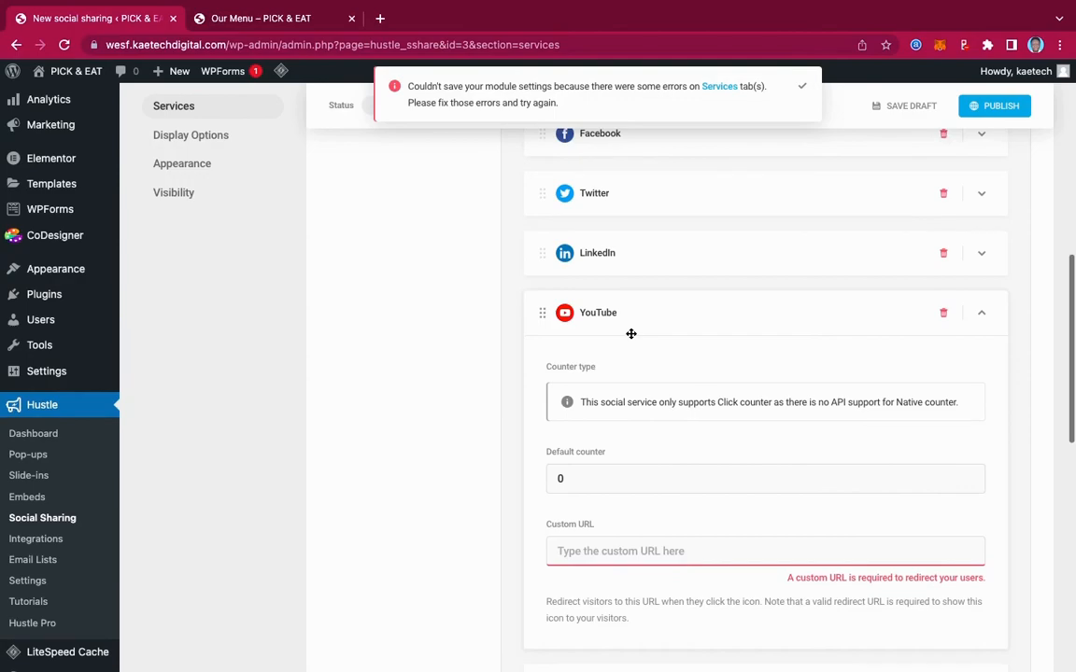
Step: Enter the channel address youtube.com/c/KaetechDigital in a new browser tab and copy it
left_click(379, 19)
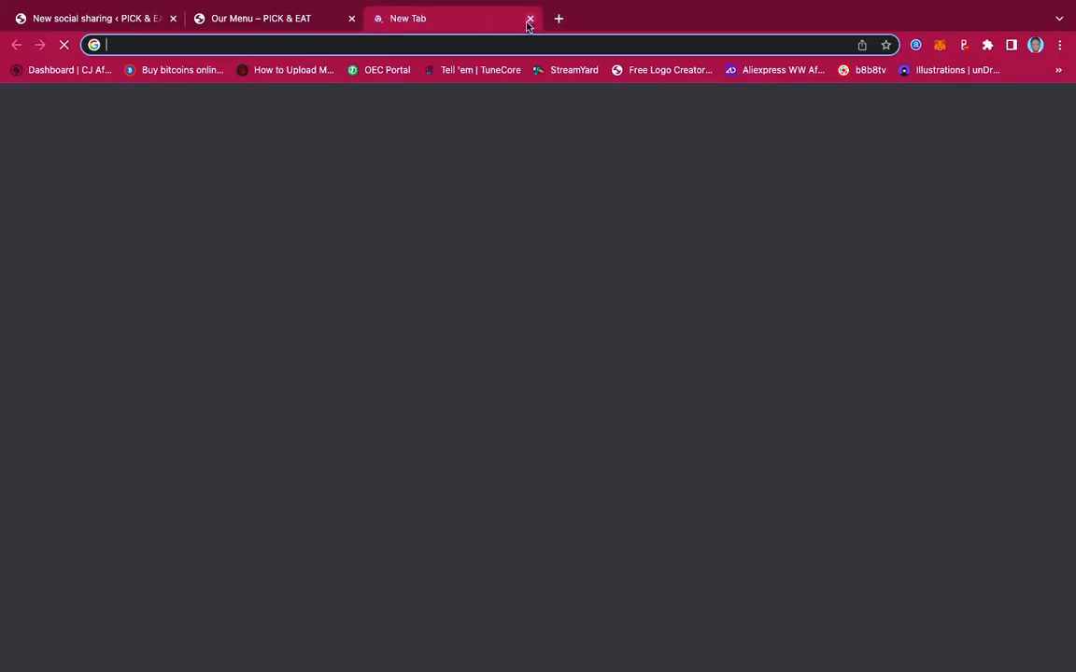
type("yo")
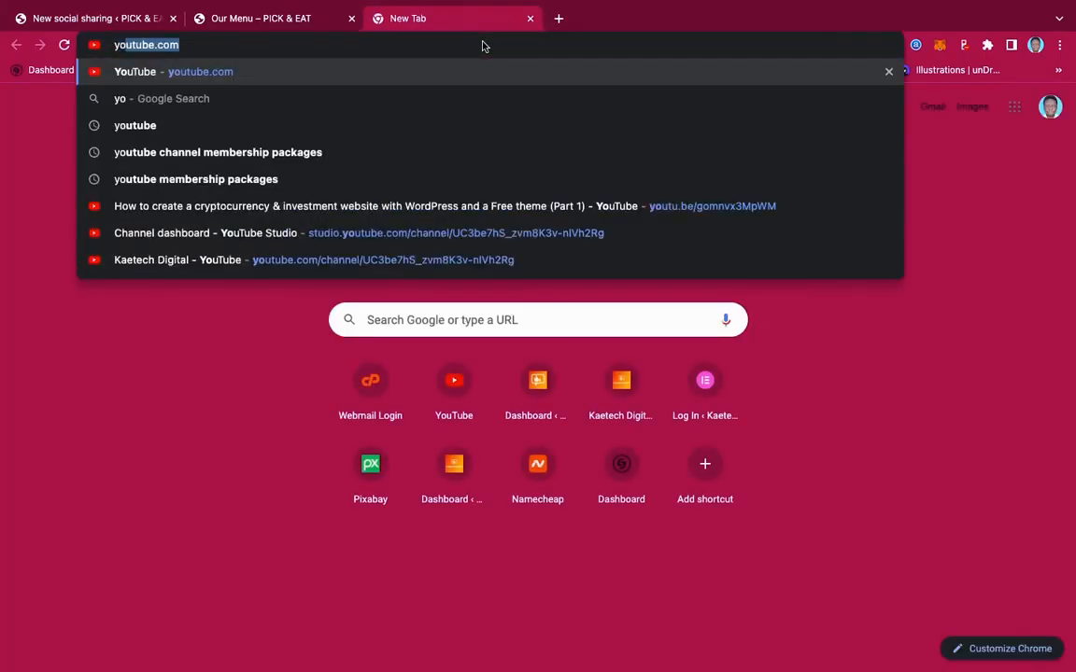
type("utube.com/c/")
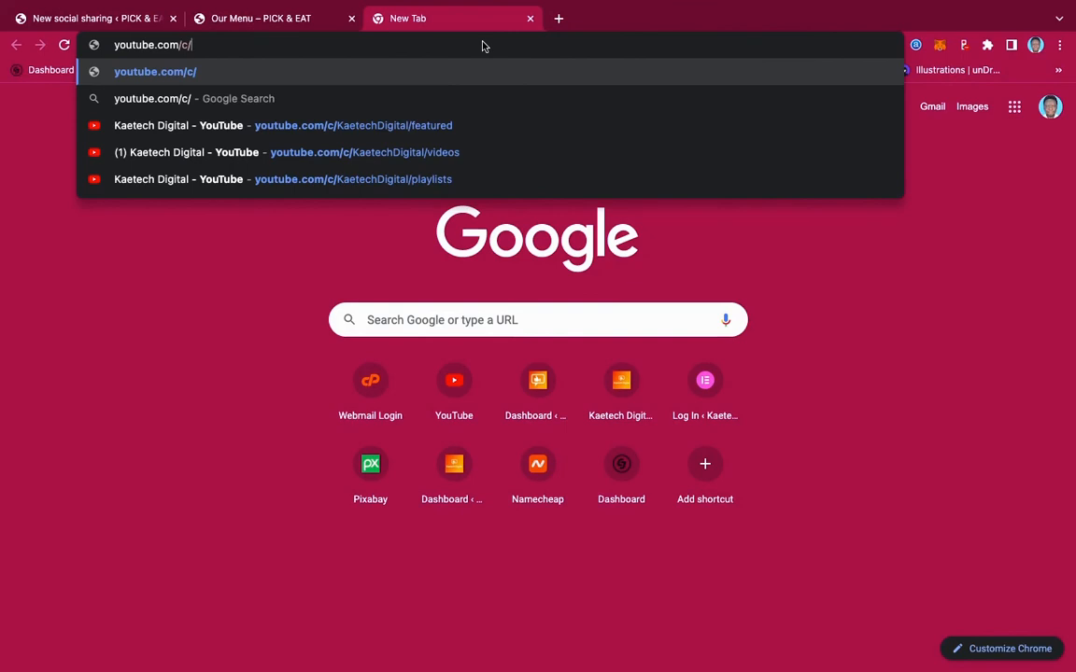
type("Kaetechd")
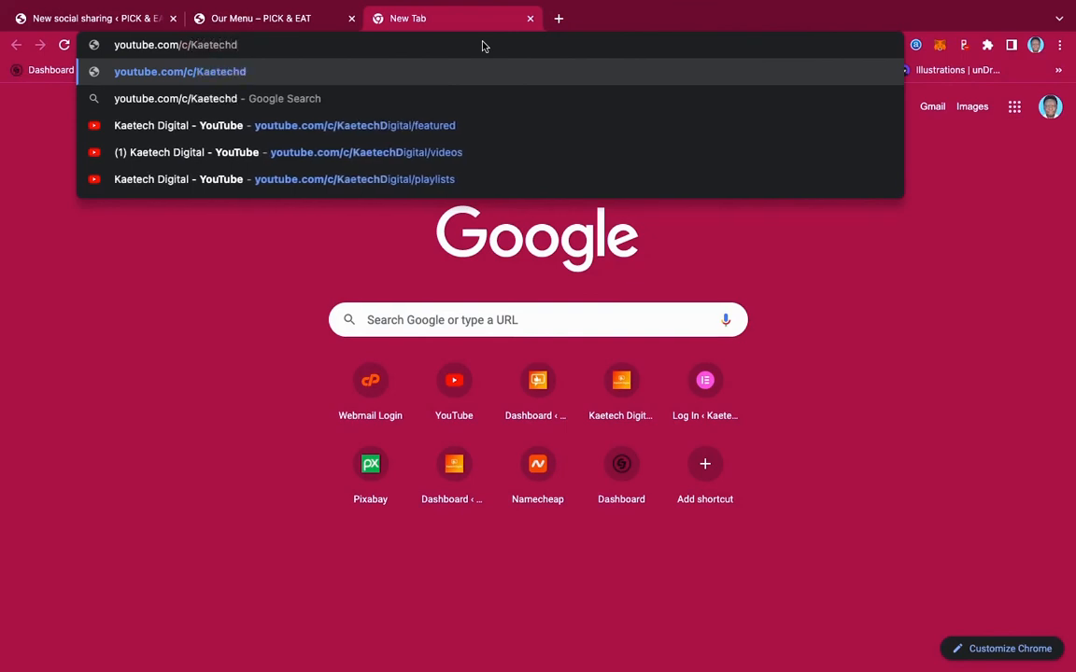
key("BackSpace")
type("Digital")
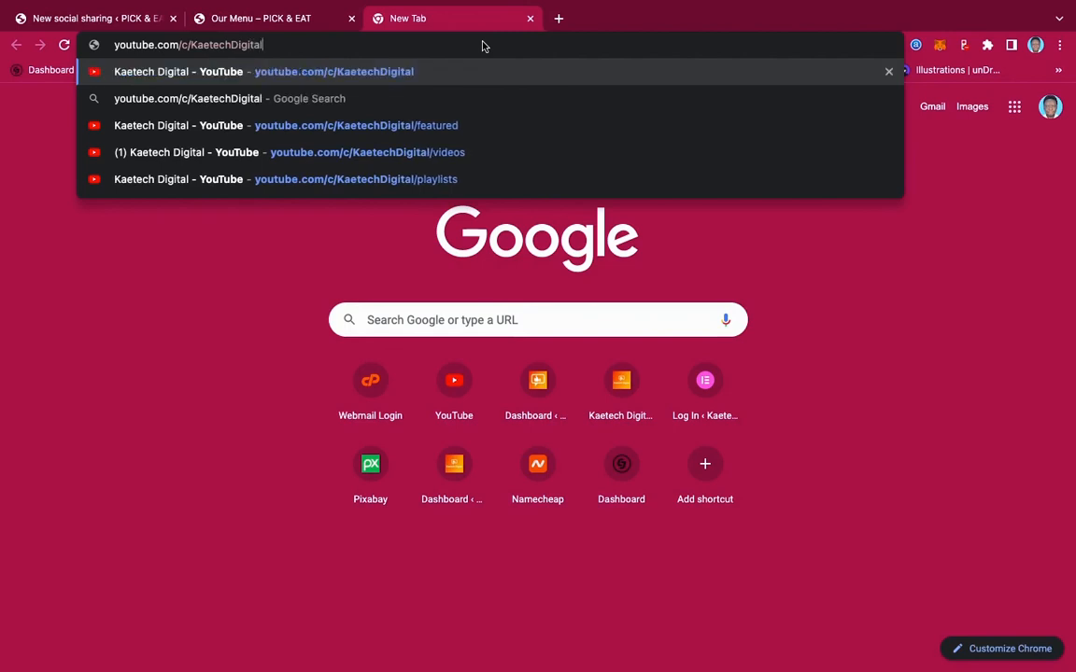
key("ctrl+a")
key("ctrl+c")
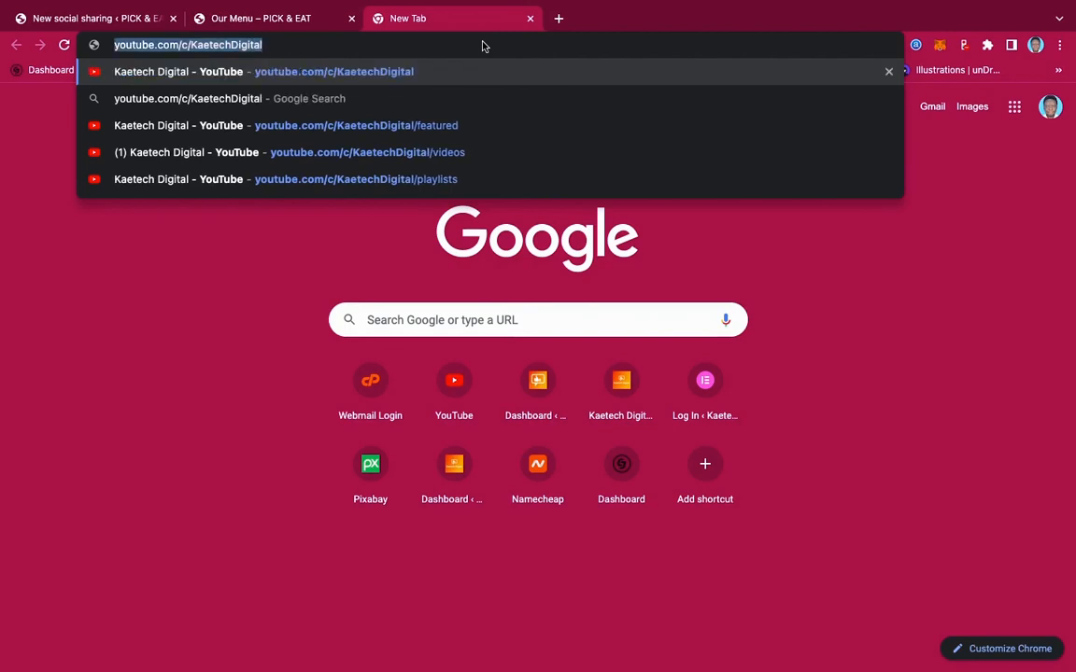
Step: Back in the social share editor, set YouTube's custom URL to youtube.com/c/KaetechDigital
left_click(121, 21)
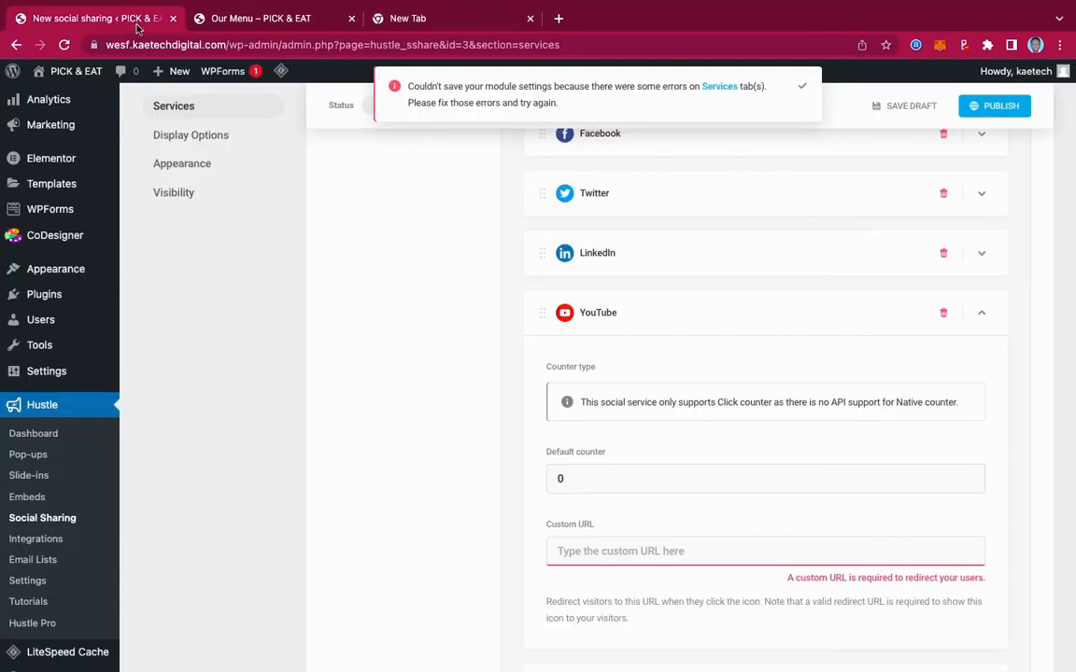
left_click(612, 551)
key("ctrl+v")
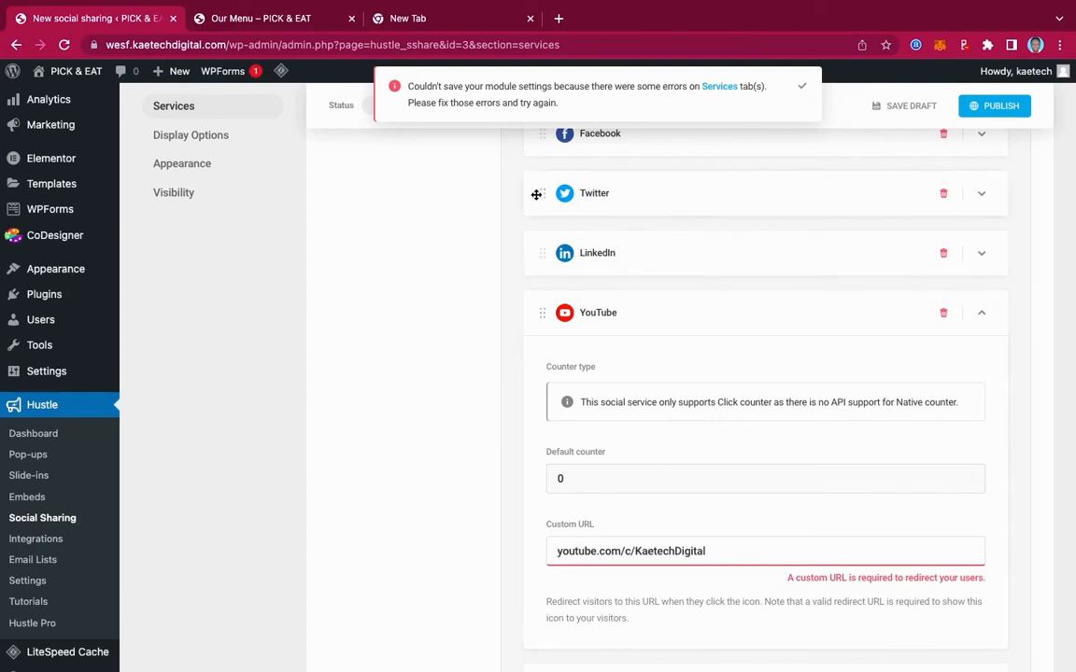
left_click(437, 19)
left_click(245, 44)
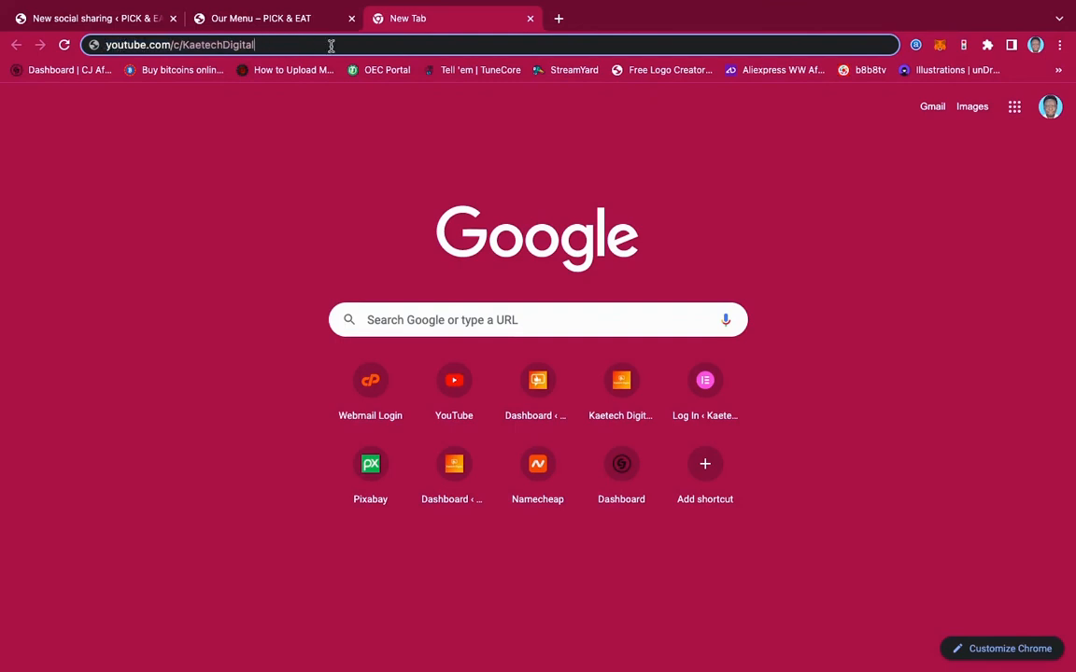
key("Return")
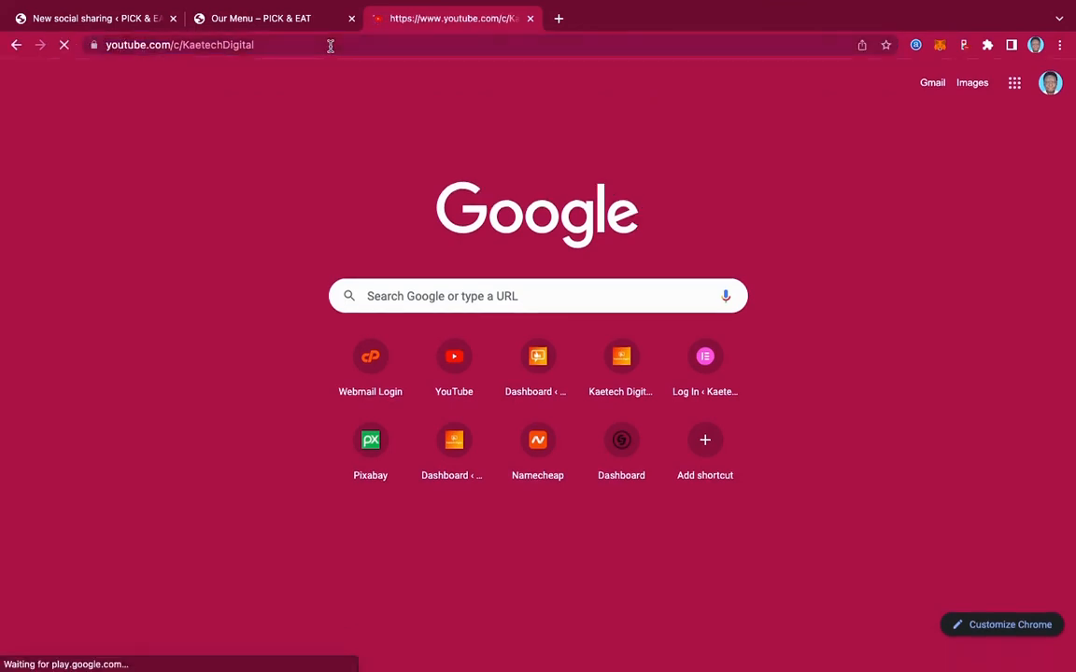
left_click(328, 44)
key("super+c")
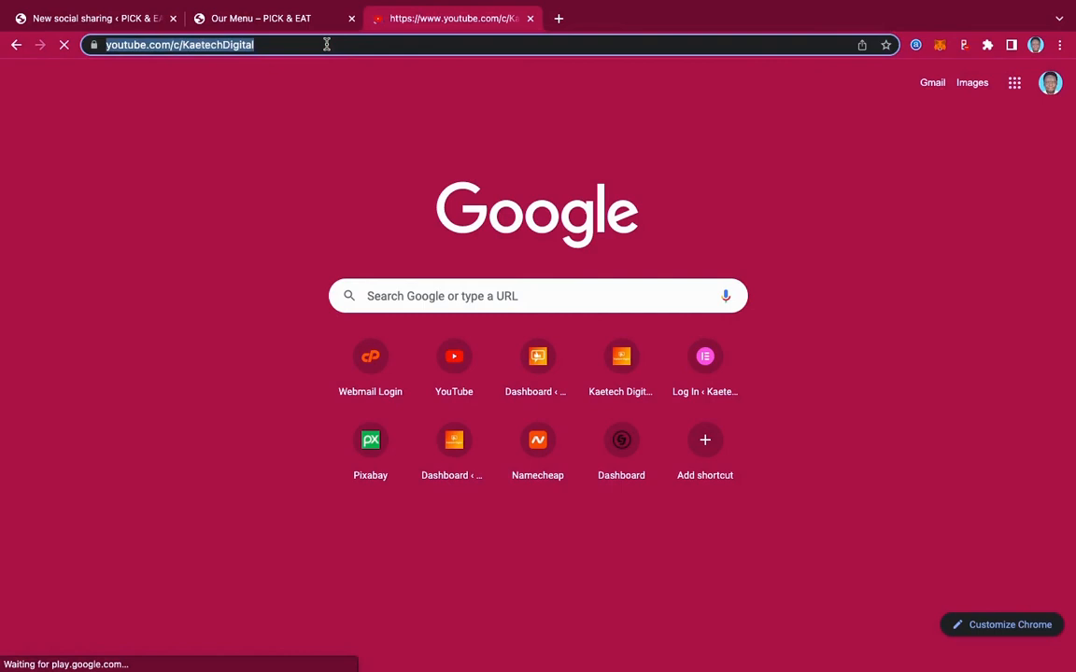
left_click(79, 20)
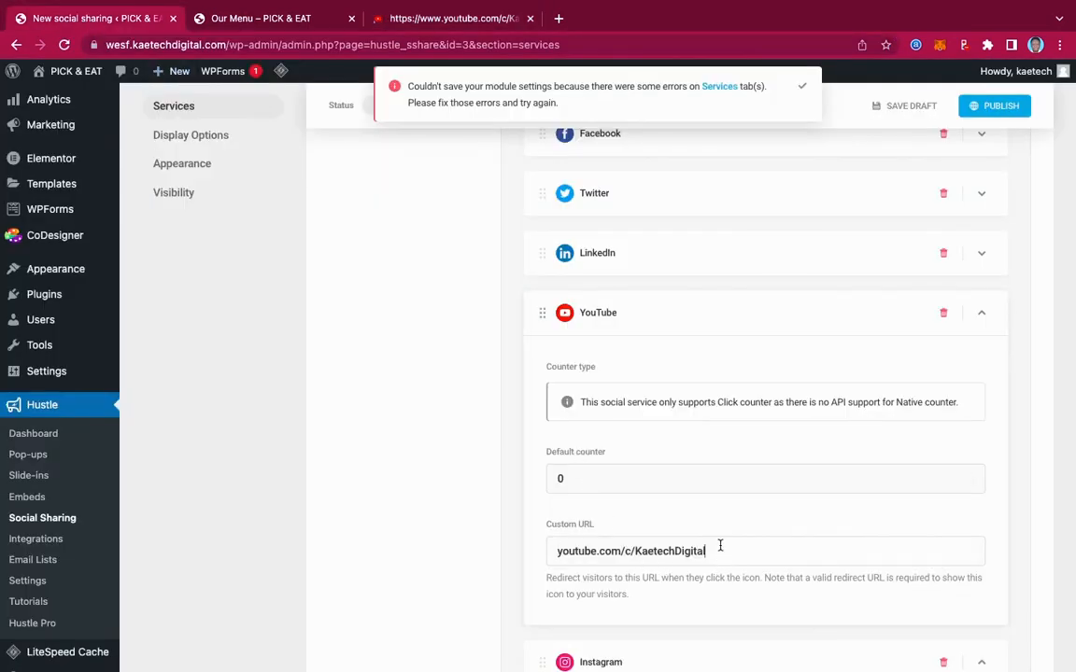
left_click_drag(720, 549, 512, 550)
key("super+v")
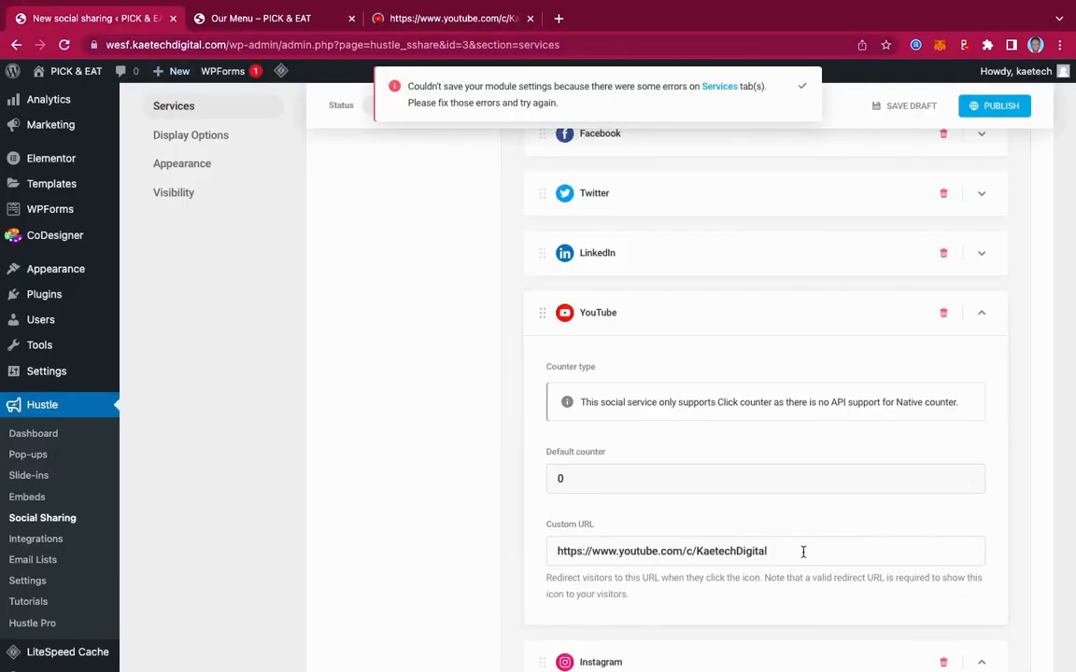
scroll(812, 582, "down", 5)
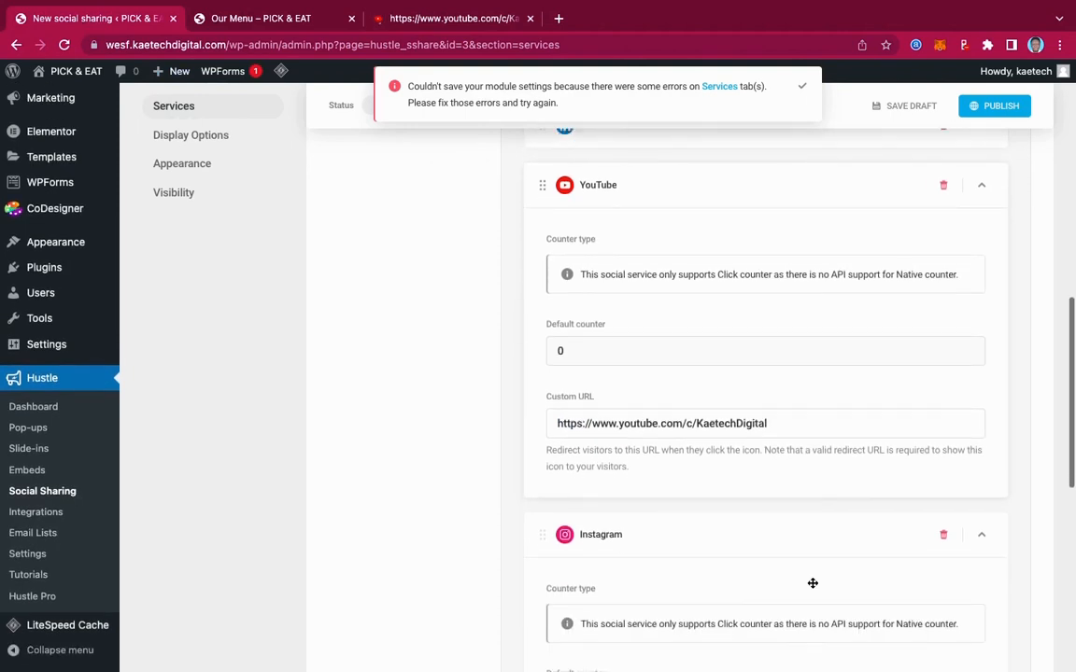
Step: Set Instagram's custom URL to instagram.com and collapse its settings
scroll(812, 571, "down", 2)
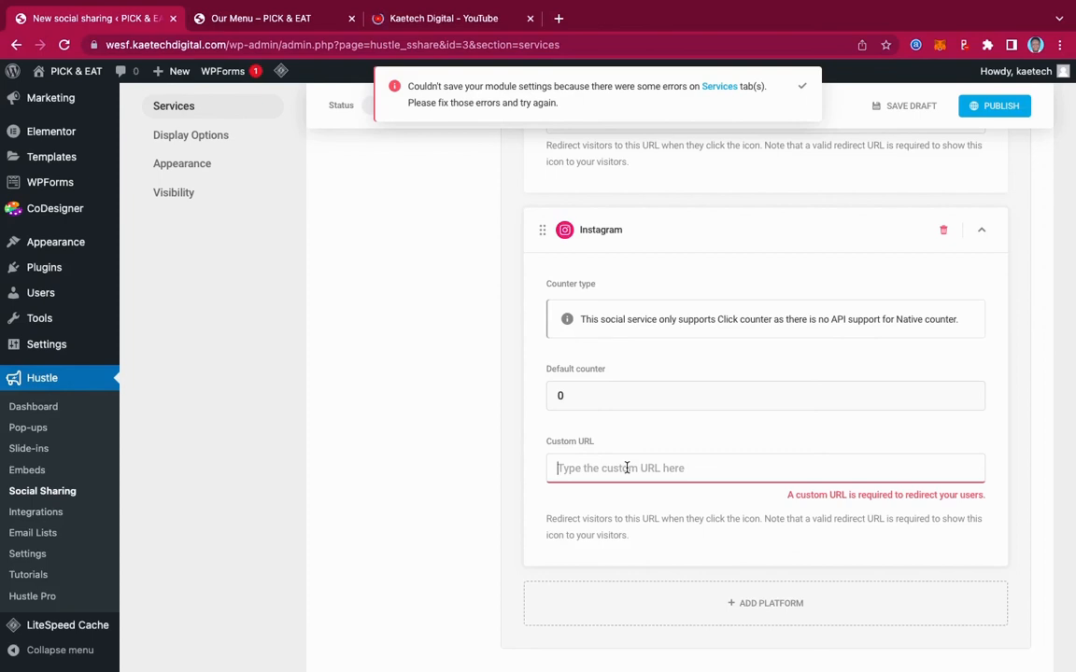
type("instagram.com")
scroll(797, 475, "up", 3)
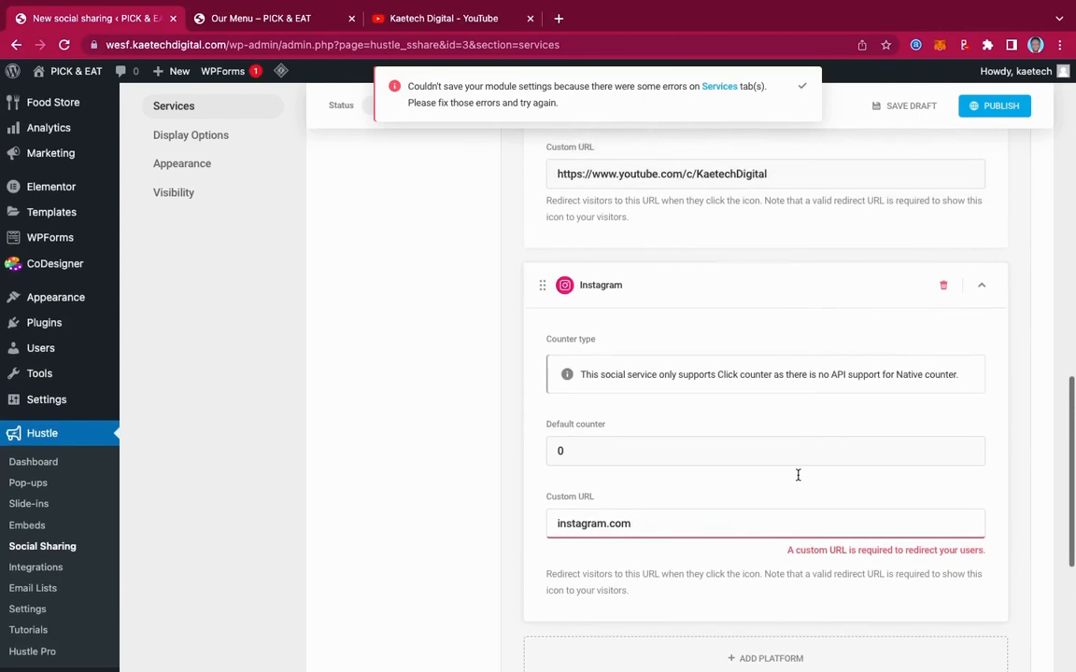
left_click(983, 358)
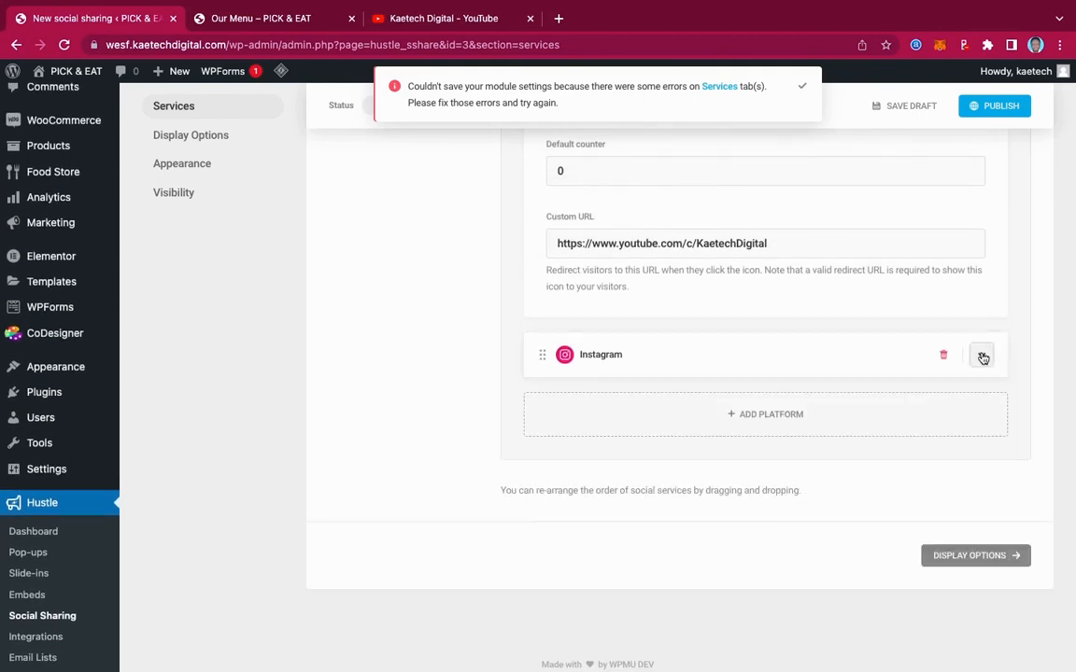
Step: Review the counter and custom URL settings of the LinkedIn, Facebook and YouTube services, leaving every entry collapsed
scroll(916, 315, "up", 2)
scroll(946, 267, "up", 4)
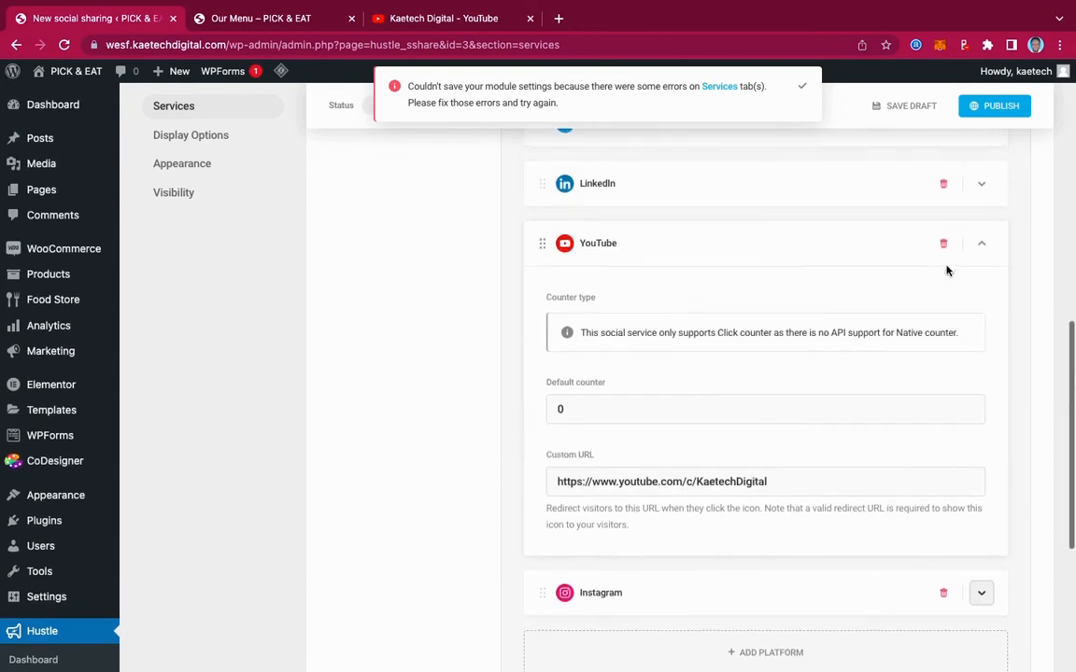
left_click(988, 254)
left_click(984, 196)
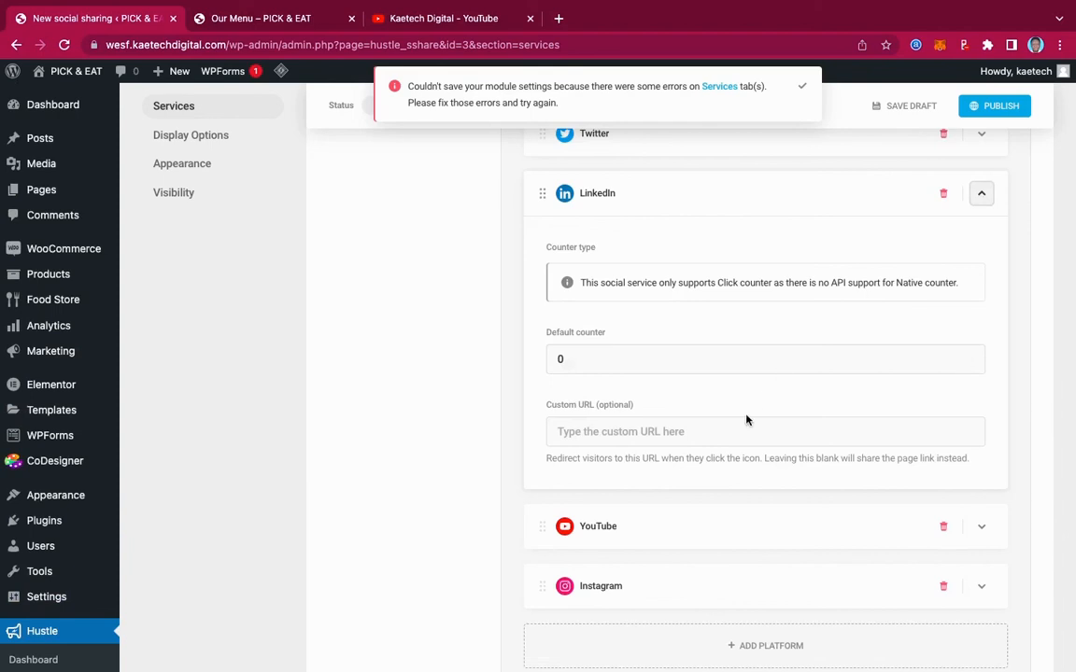
left_click(979, 197)
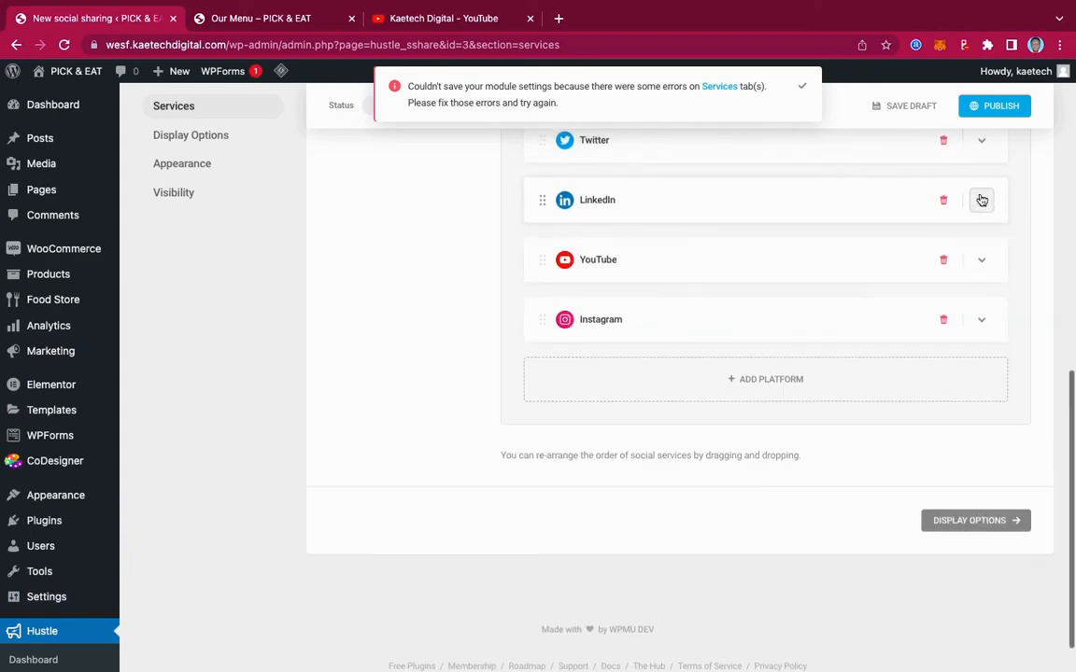
left_click(982, 202)
left_click(983, 202)
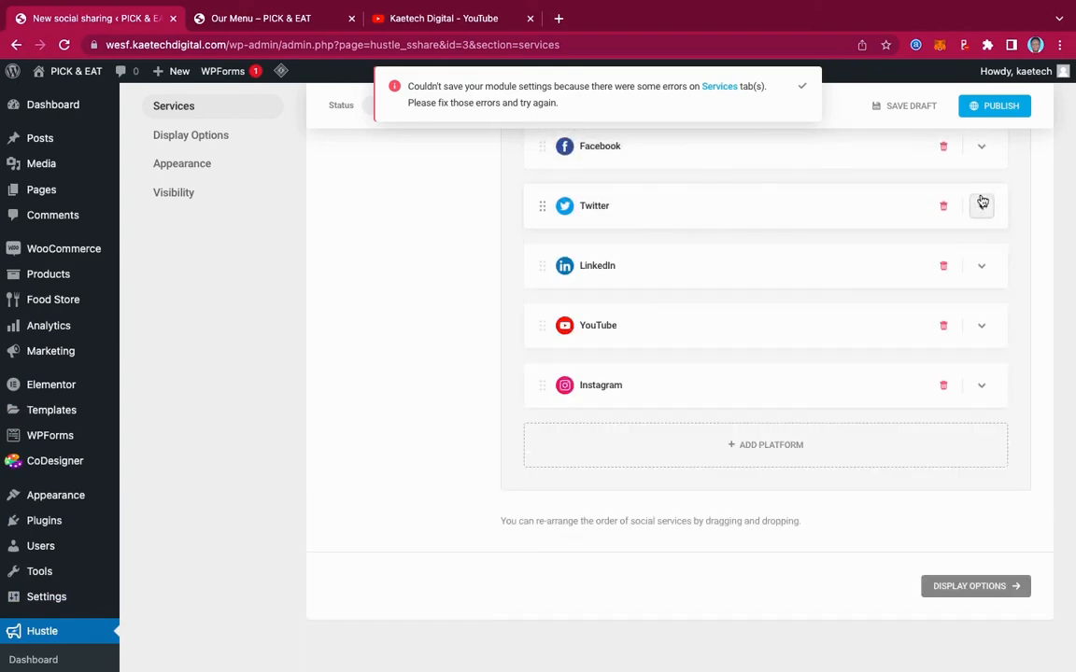
left_click(983, 149)
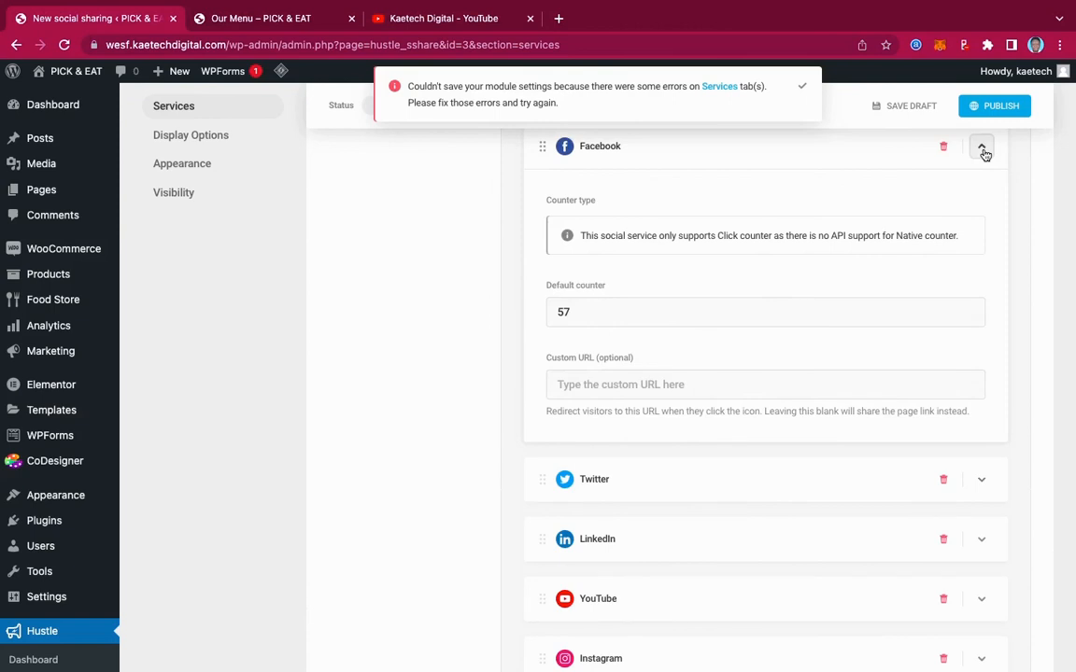
left_click(983, 150)
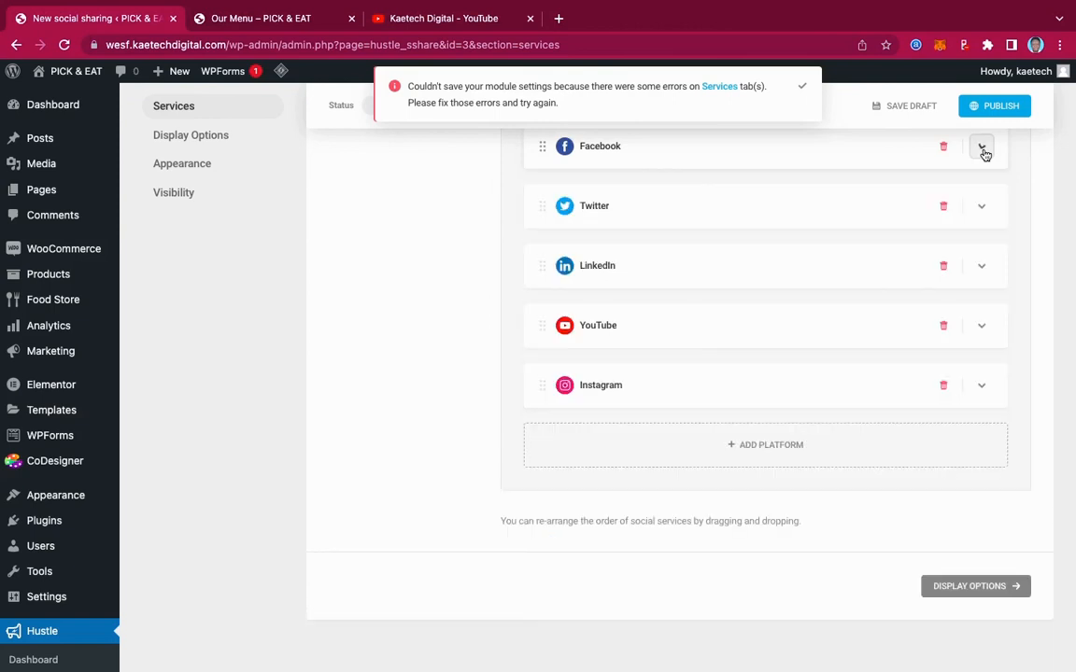
left_click(983, 328)
scroll(984, 330, "down", 2)
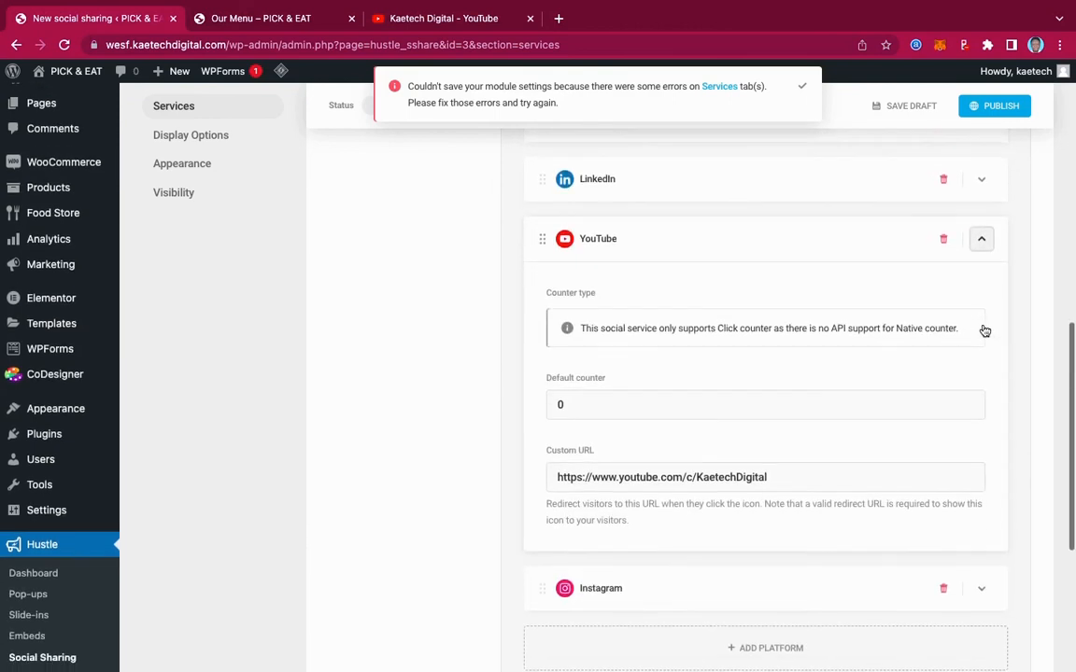
left_click(981, 241)
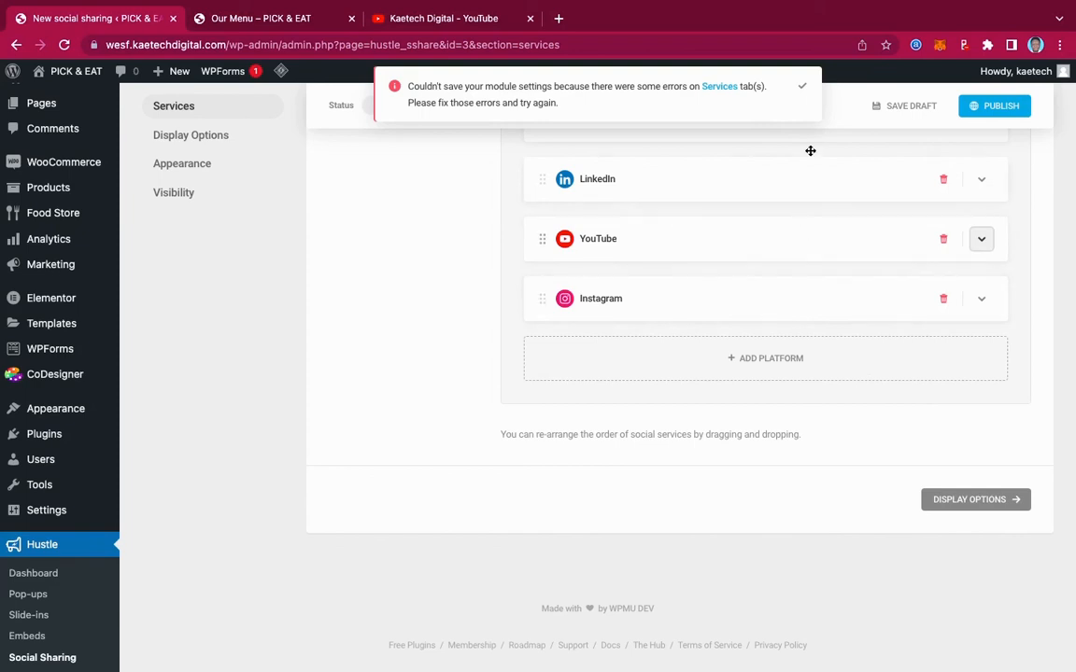
Step: Publish the social share module and close the YouTube channel page
scroll(871, 341, "up", 1)
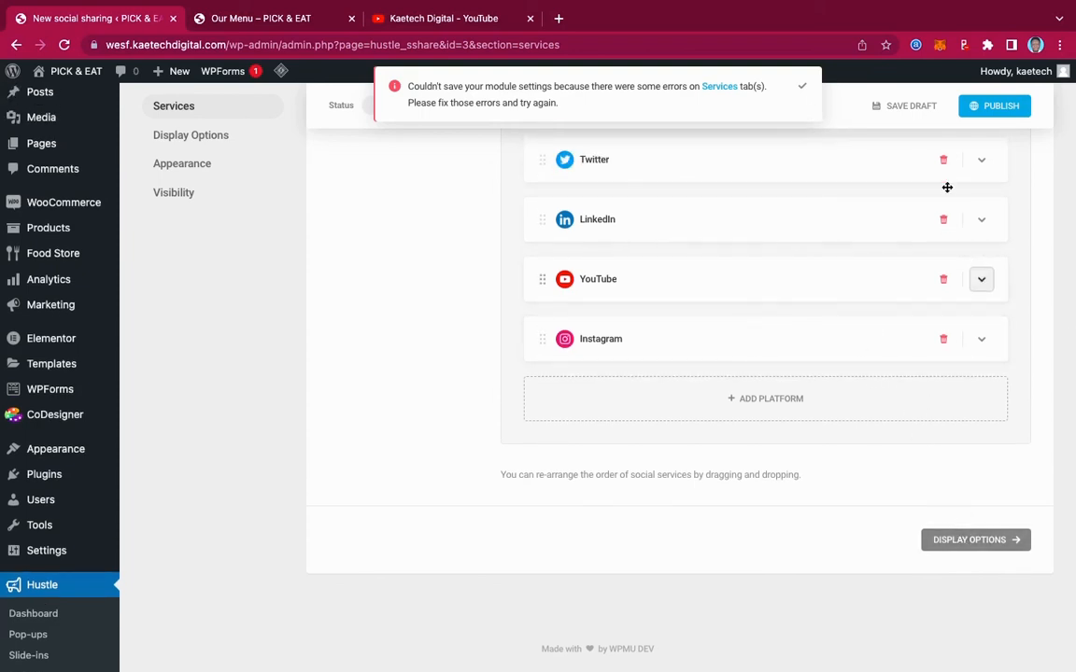
left_click(995, 106)
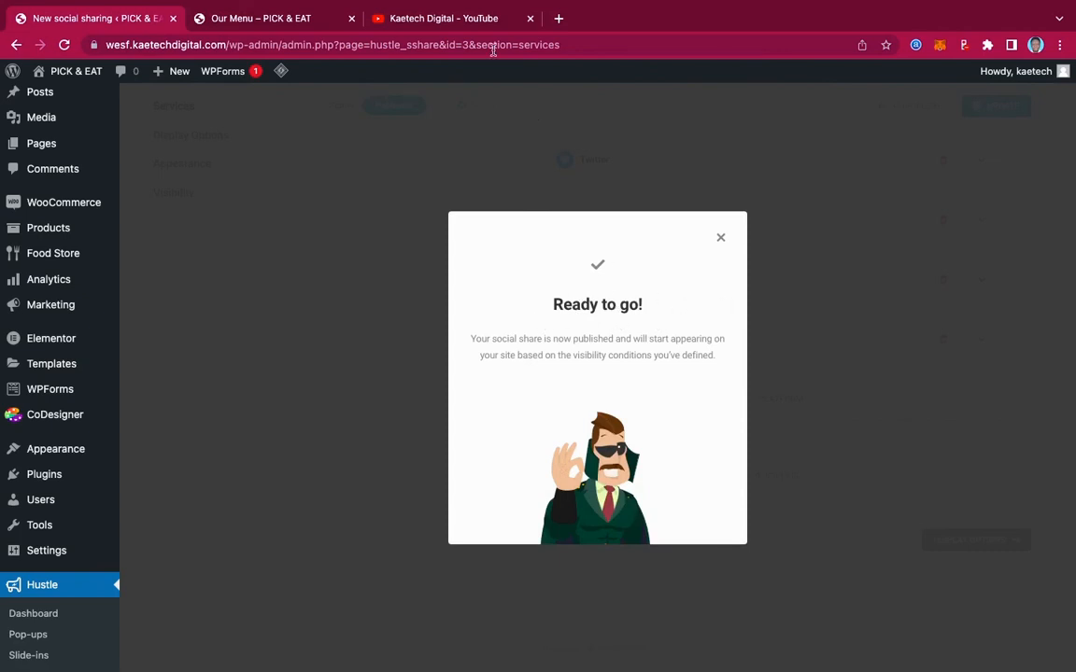
left_click(529, 19)
Step: Purge all LiteSpeed caches from the site's Our Menu page and return to that page
left_click(302, 18)
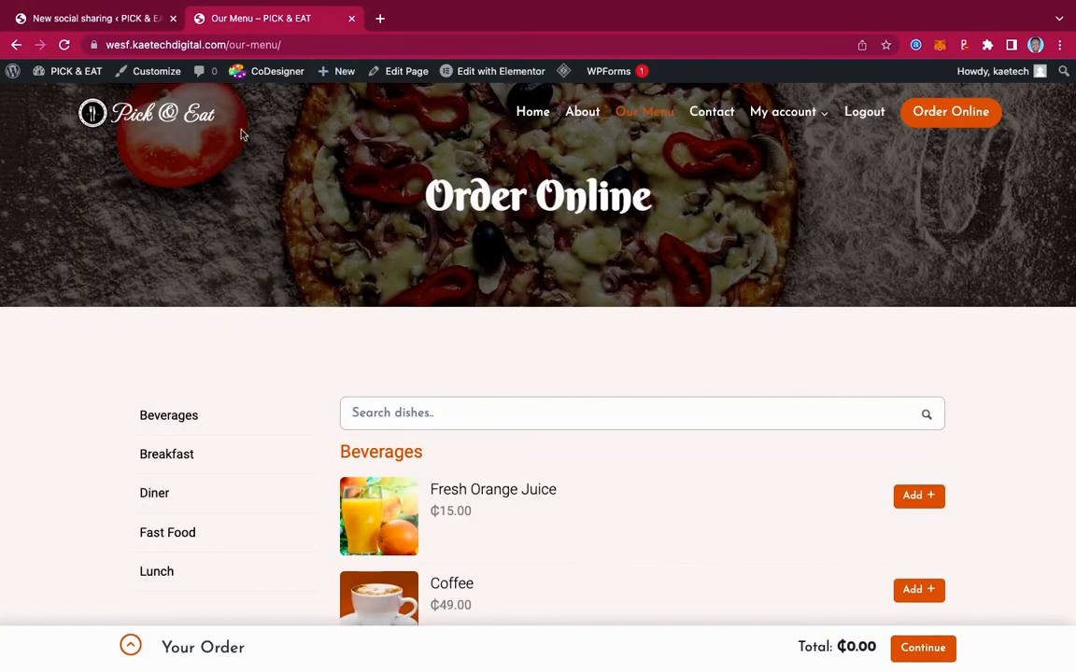
left_click(564, 75)
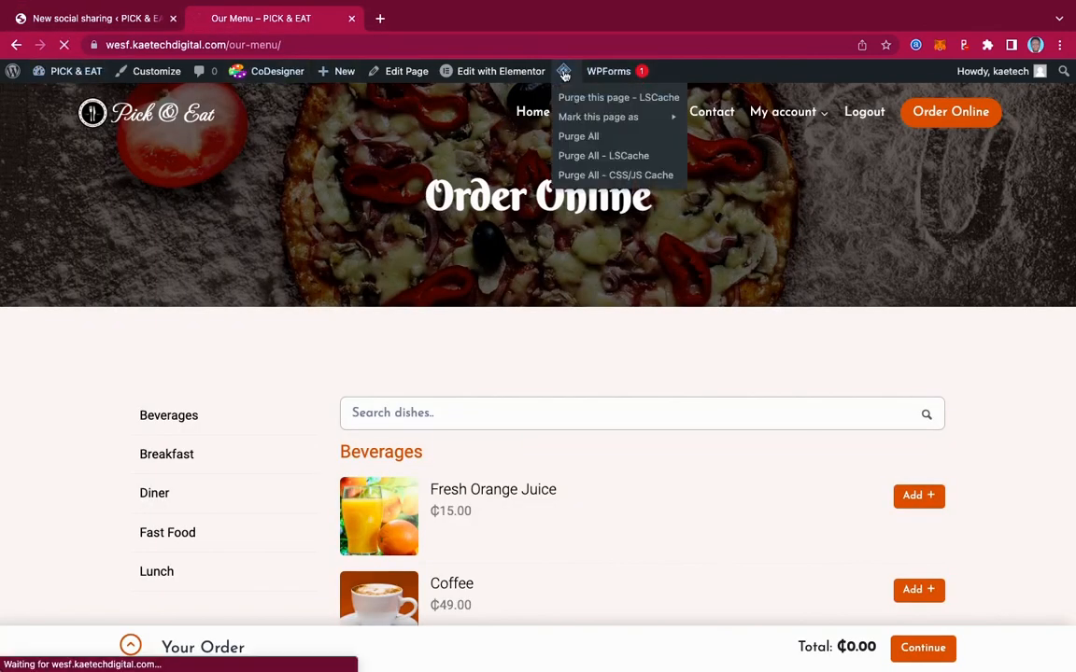
left_click(579, 137)
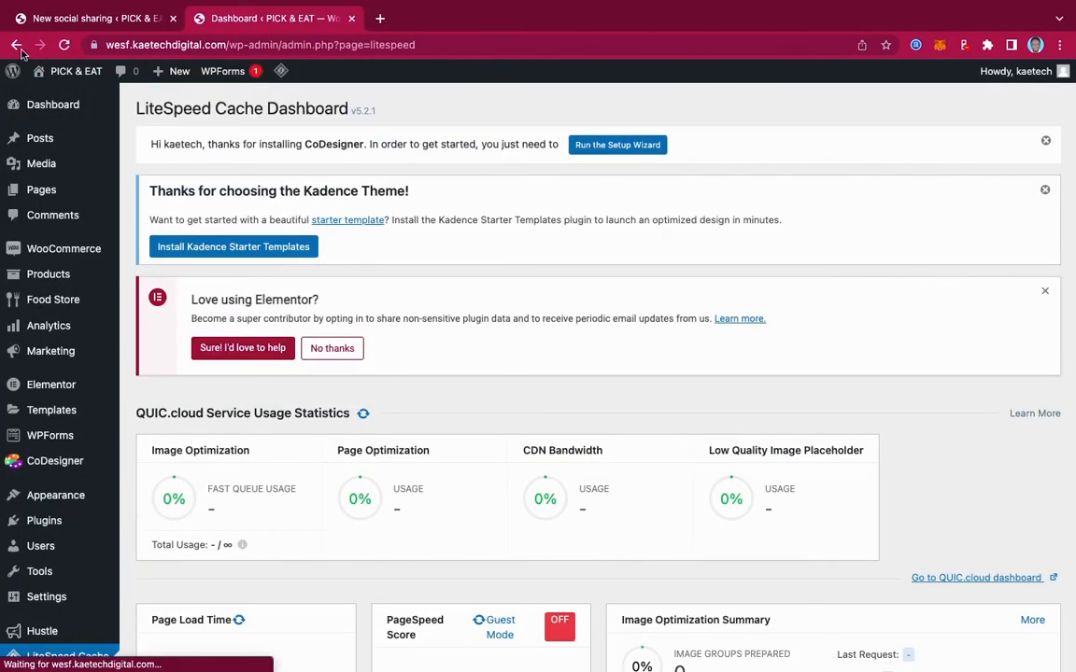
left_click(16, 45)
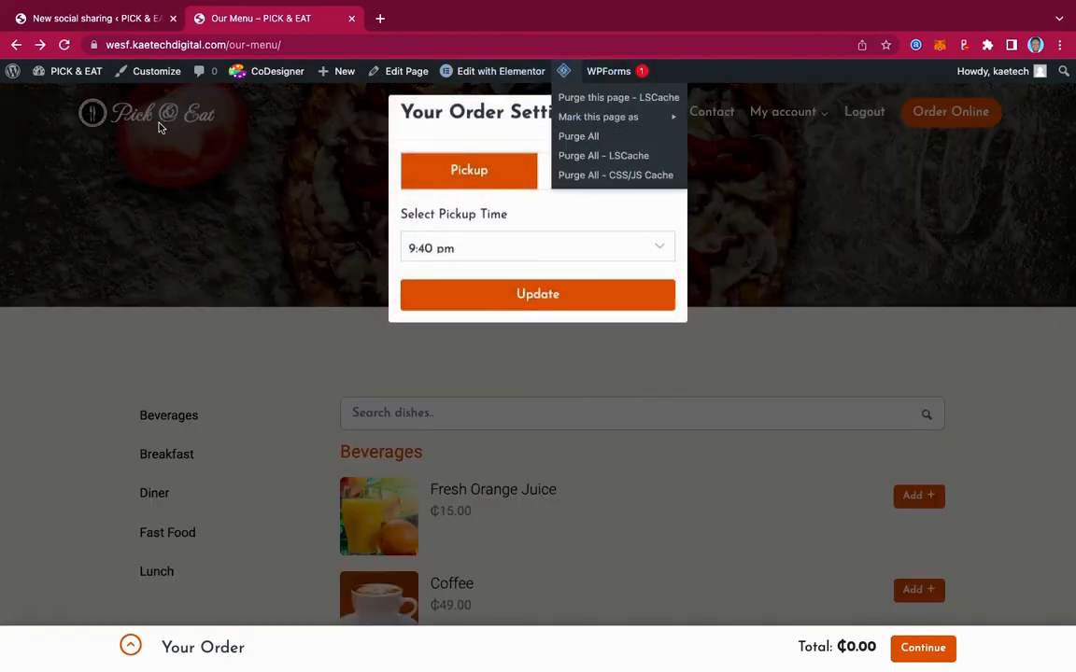
Step: Go to the Pick & Eat home page and purge all LiteSpeed caches from there
left_click(160, 119)
left_click(161, 119)
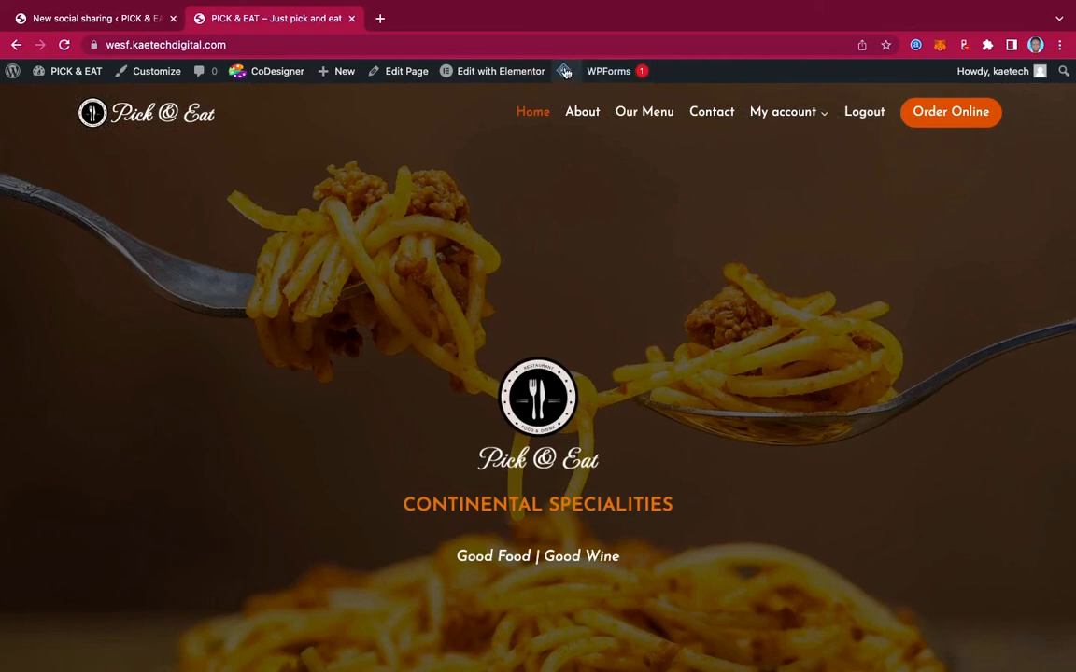
mouse_move(565, 73)
left_click(572, 139)
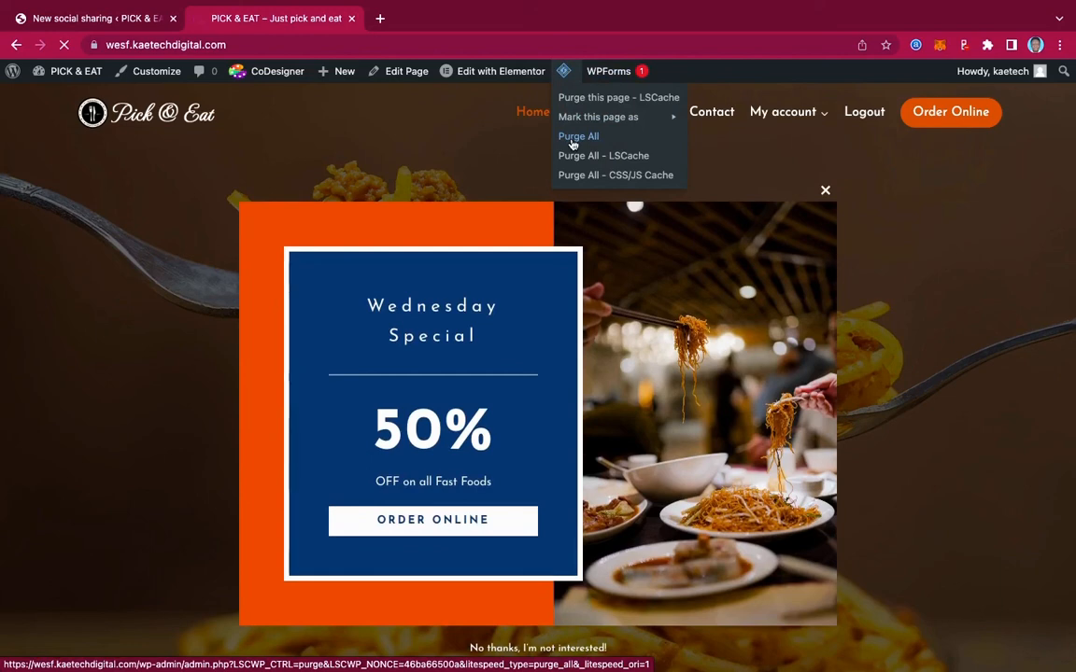
left_click(573, 138)
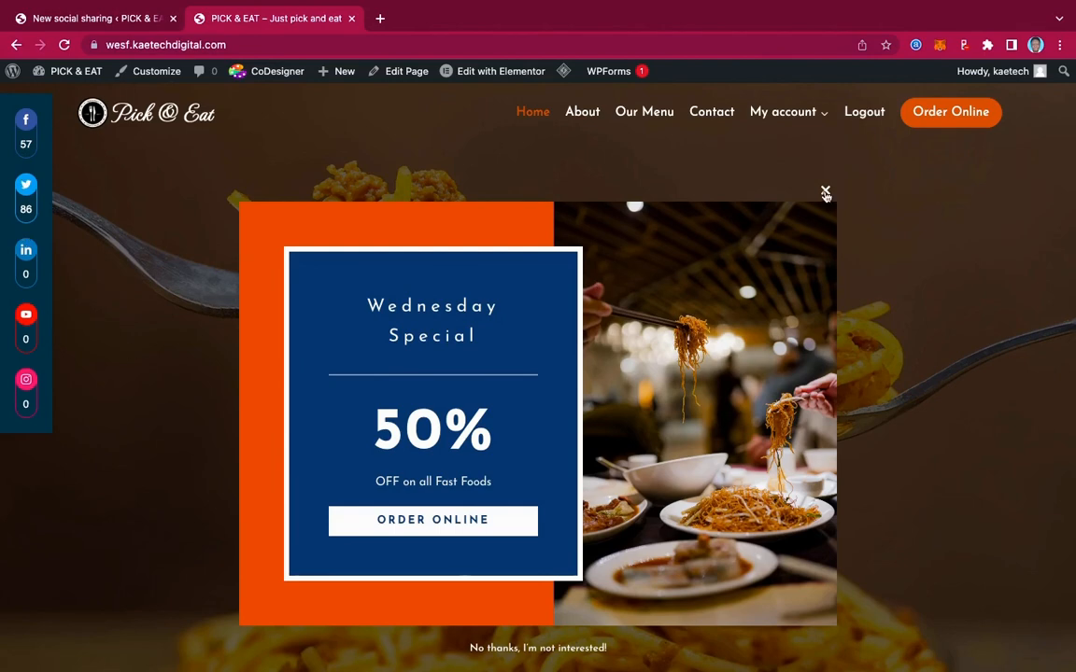
Step: Dismiss the Wednesday Special and Feeling Hungry pop-ups and examine the social share bar down to the menu section
left_click(825, 191)
scroll(433, 311, "down", 8)
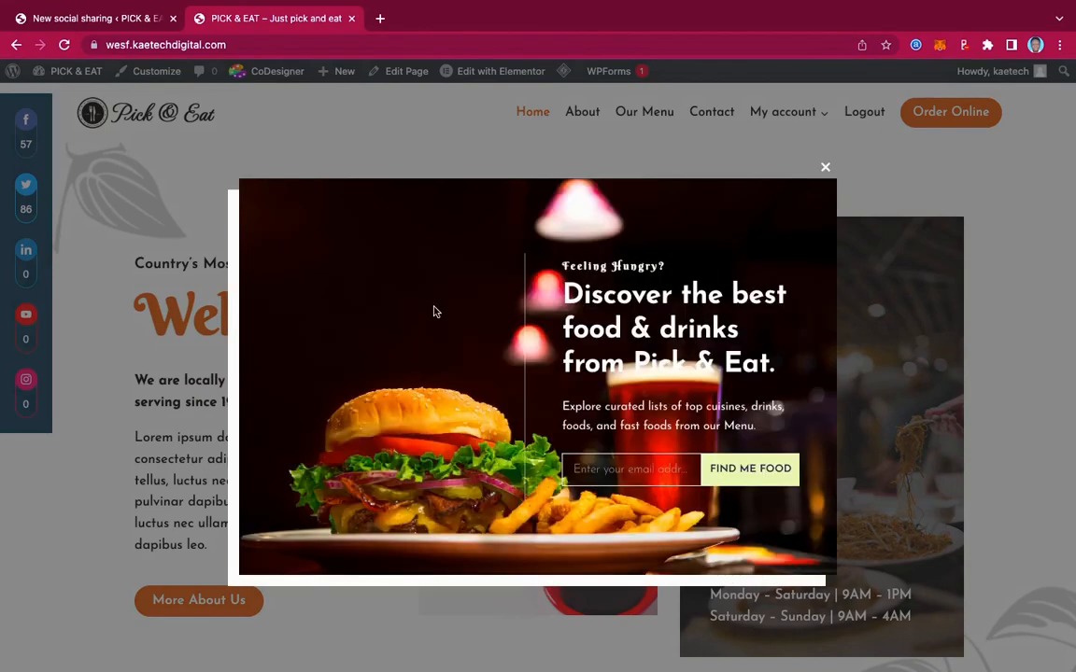
left_click(826, 168)
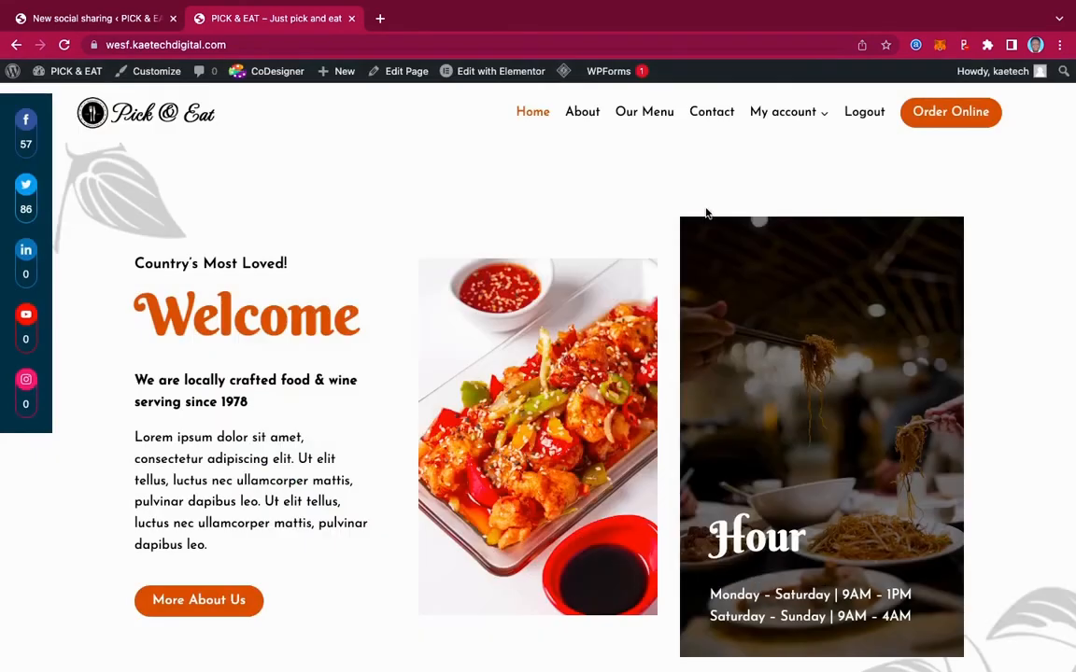
scroll(455, 370, "down", 6)
scroll(454, 370, "down", 5)
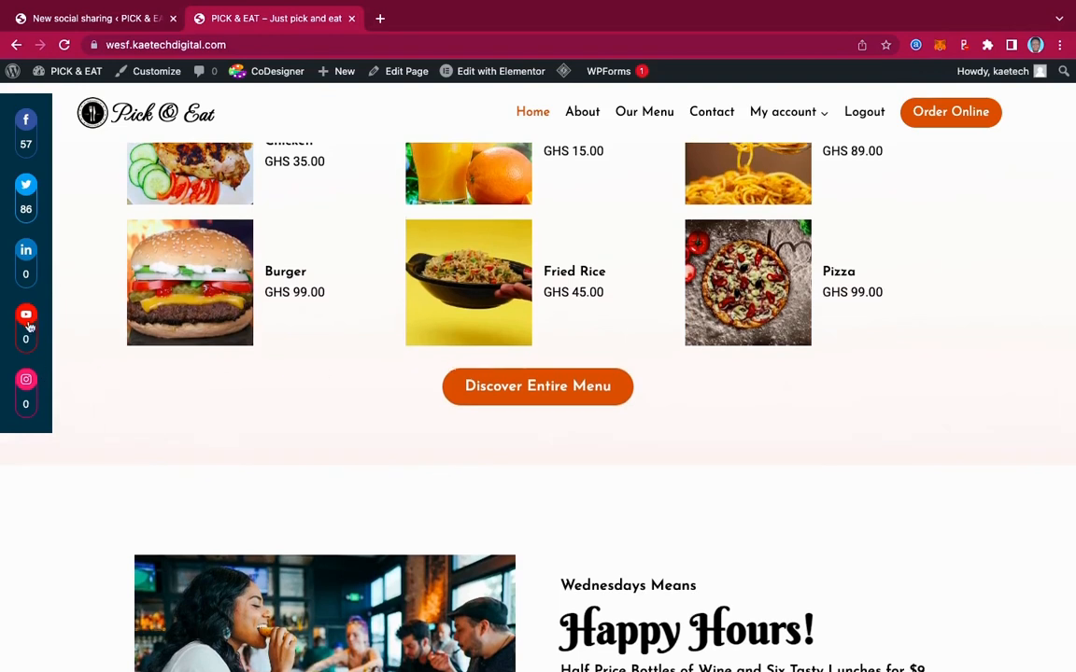
Step: Test the share bar's Facebook link, close the page it opens, and inspect the bar along the home page
left_click(26, 127)
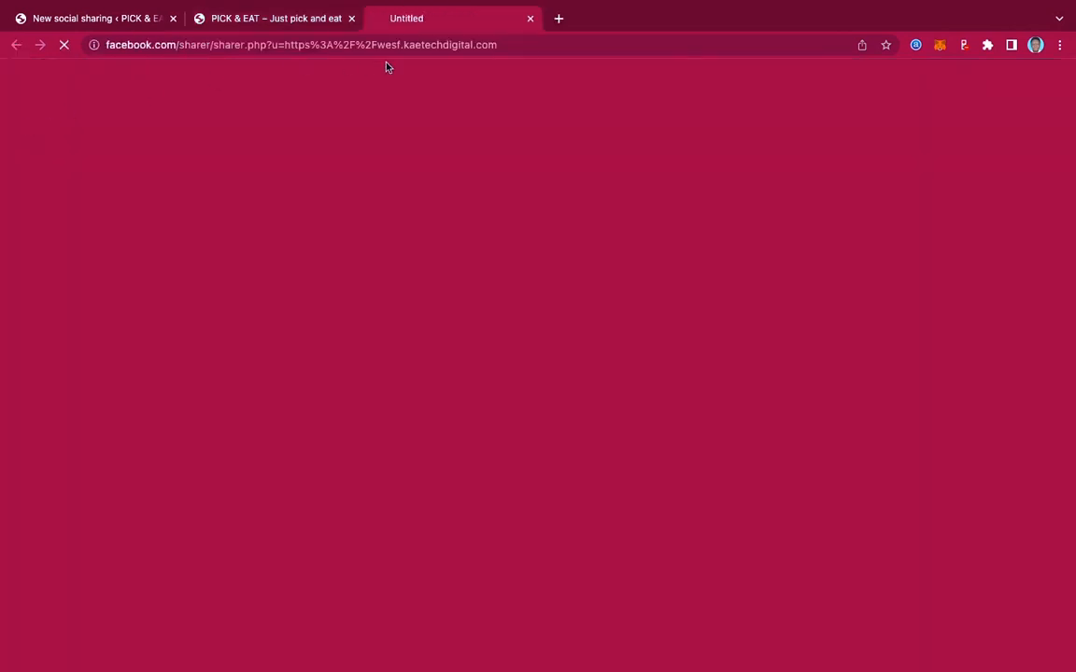
left_click(530, 19)
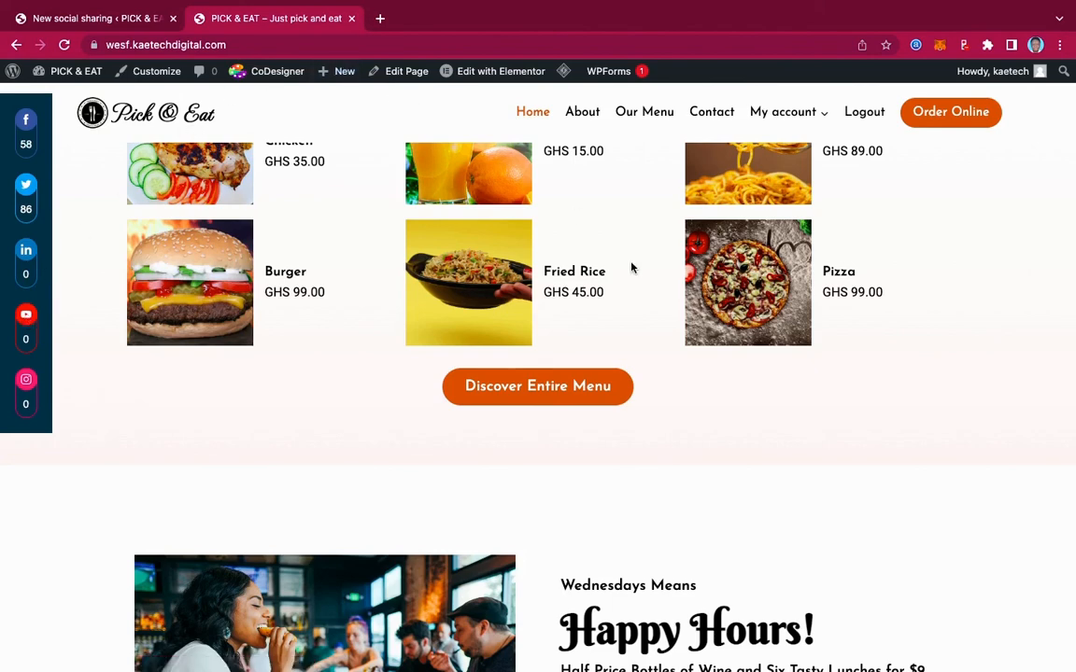
scroll(632, 268, "up", 10)
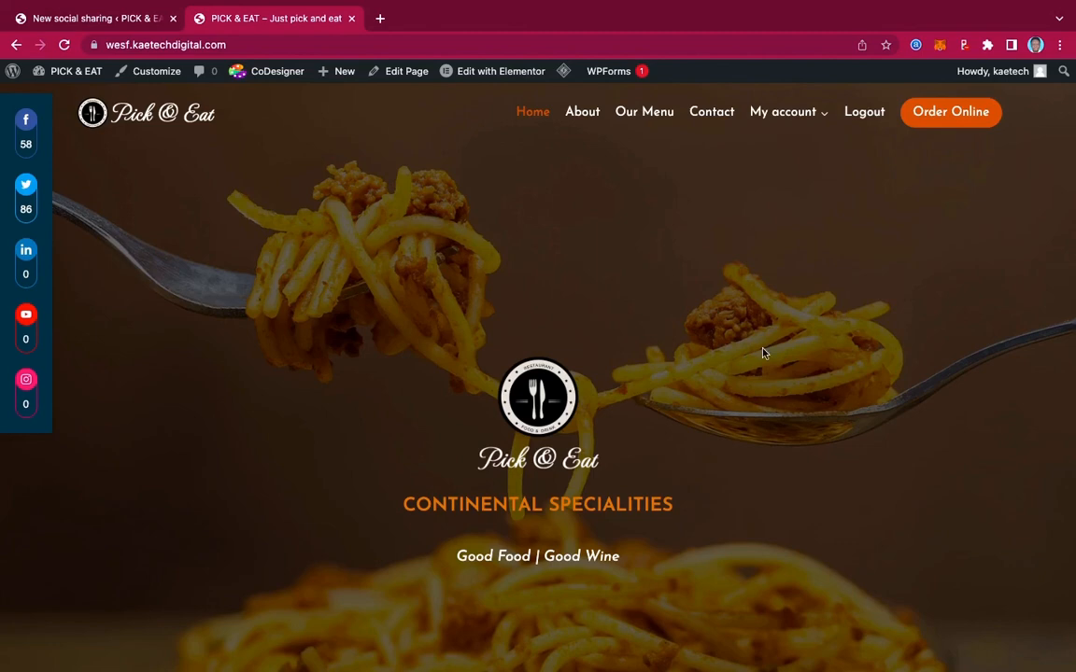
scroll(764, 353, "down", 8)
scroll(764, 353, "down", 5)
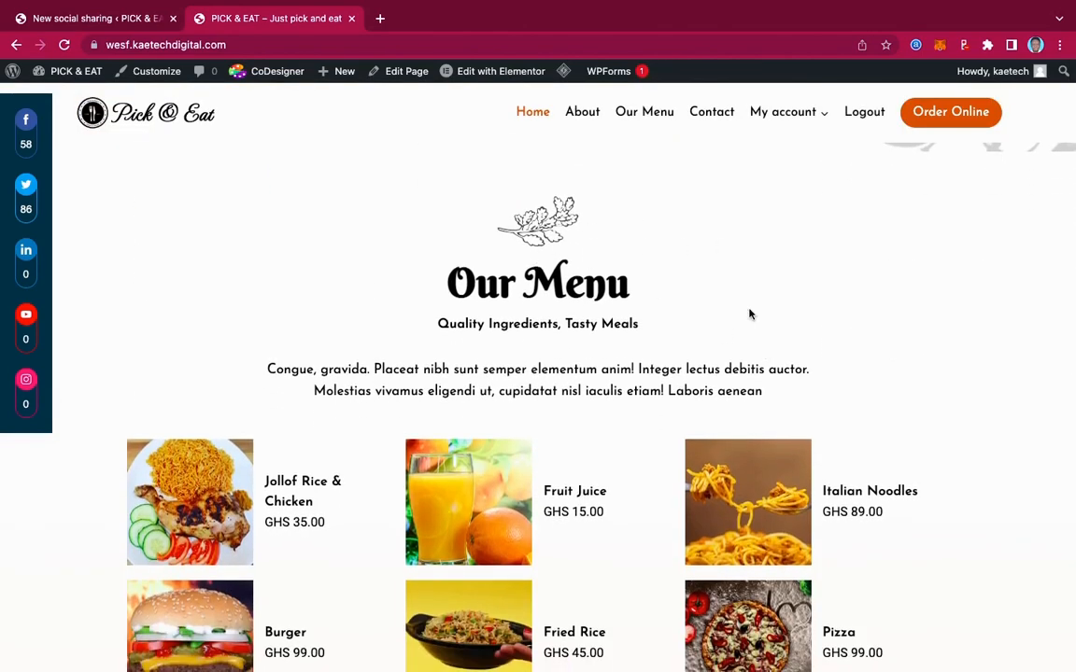
scroll(782, 367, "up", 13)
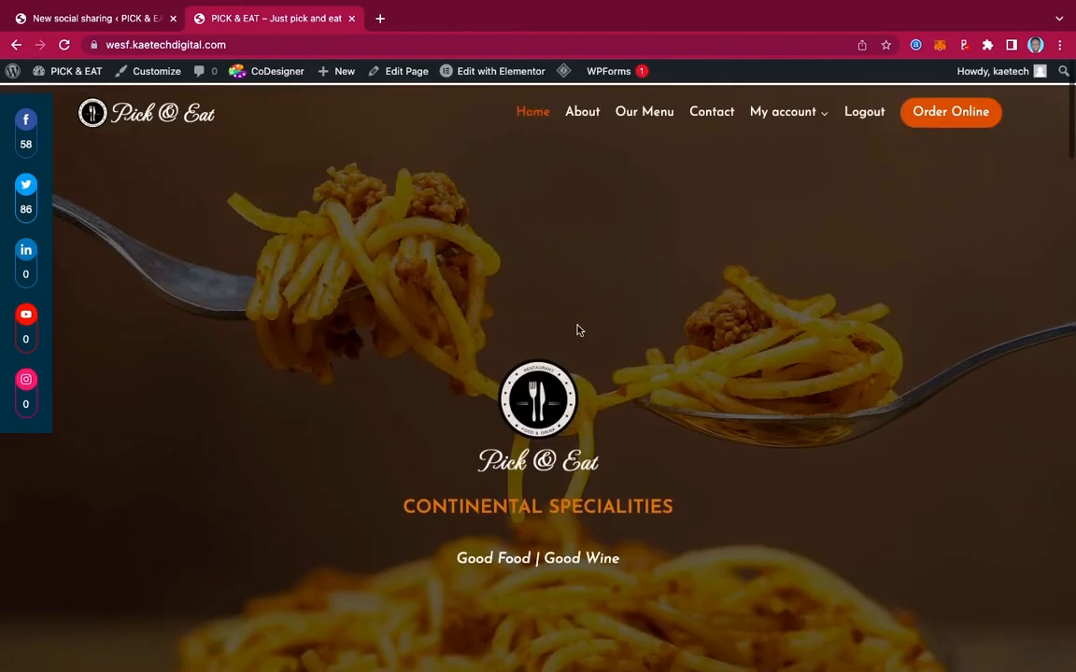
scroll(850, 432, "down", 15)
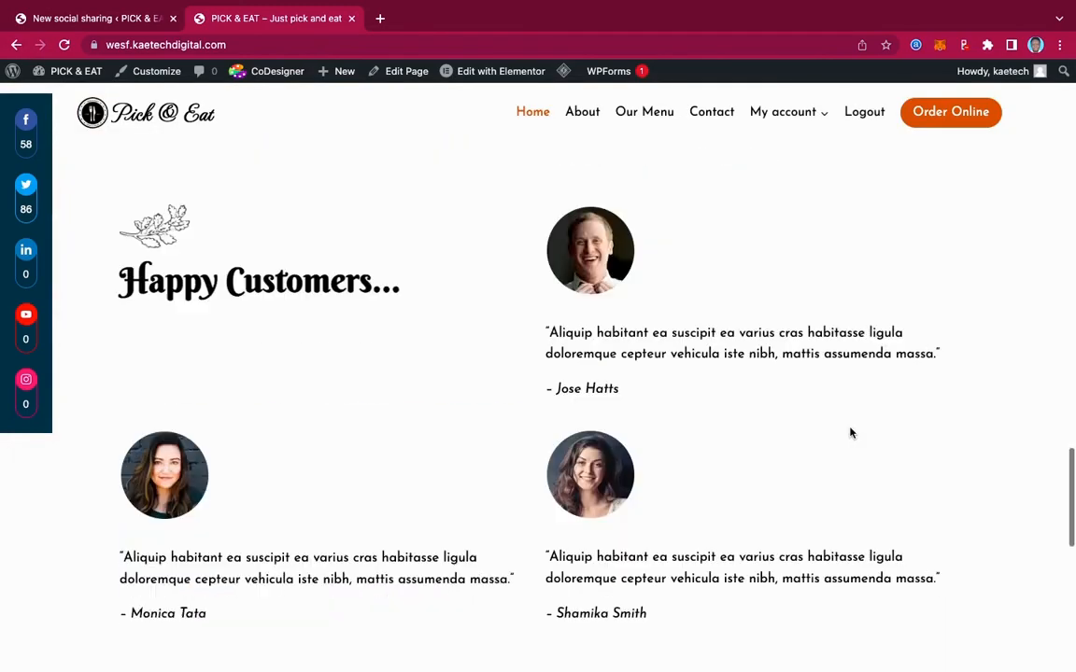
scroll(850, 432, "up", 15)
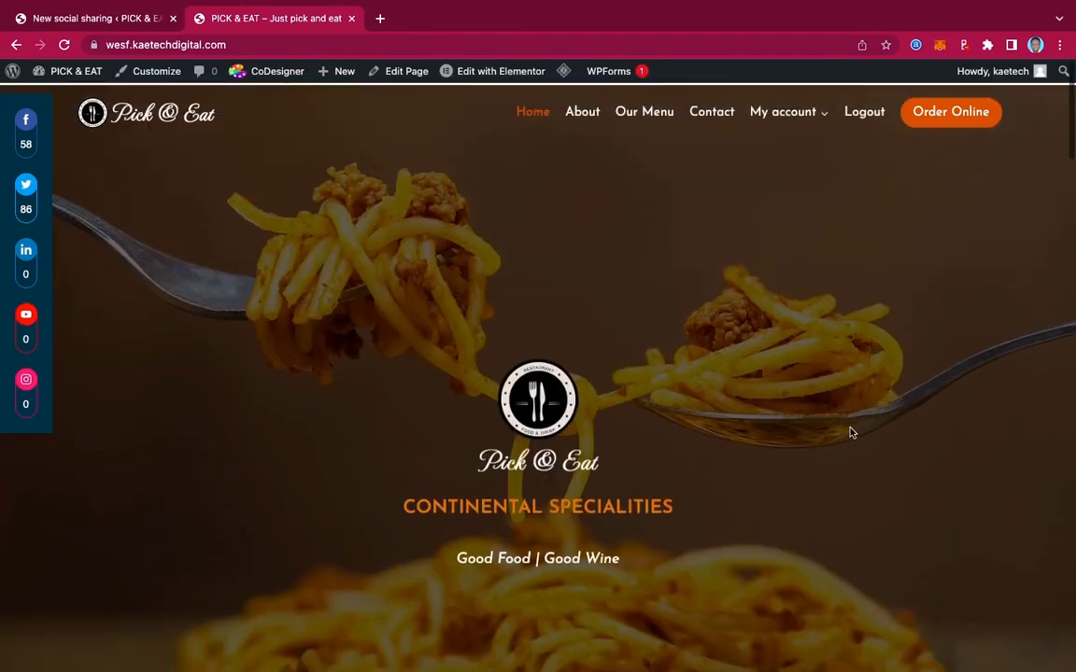